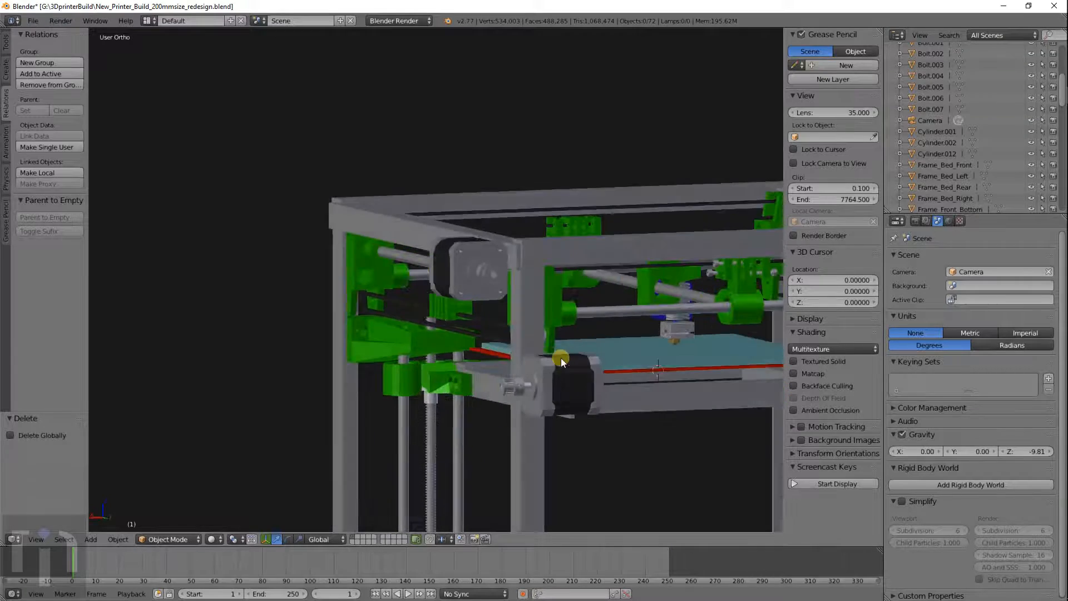
Examine the stepper motors and the rod mounts at the printer frame's rear corner from several directions
scroll(553, 290, "up", 4)
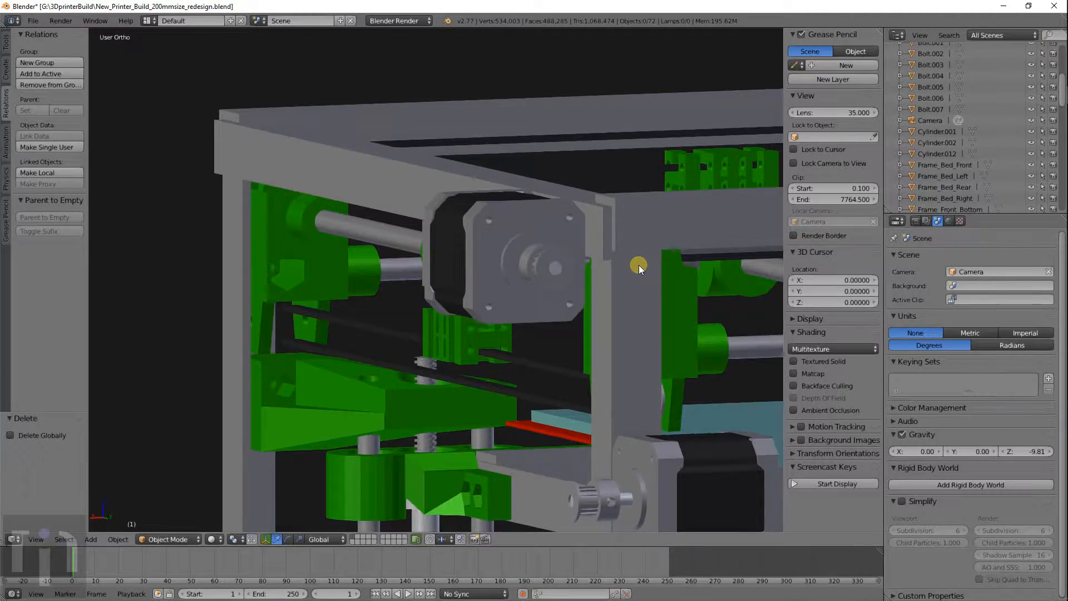
key("KP_3")
scroll(639, 265, "up", 3)
key("KP_1")
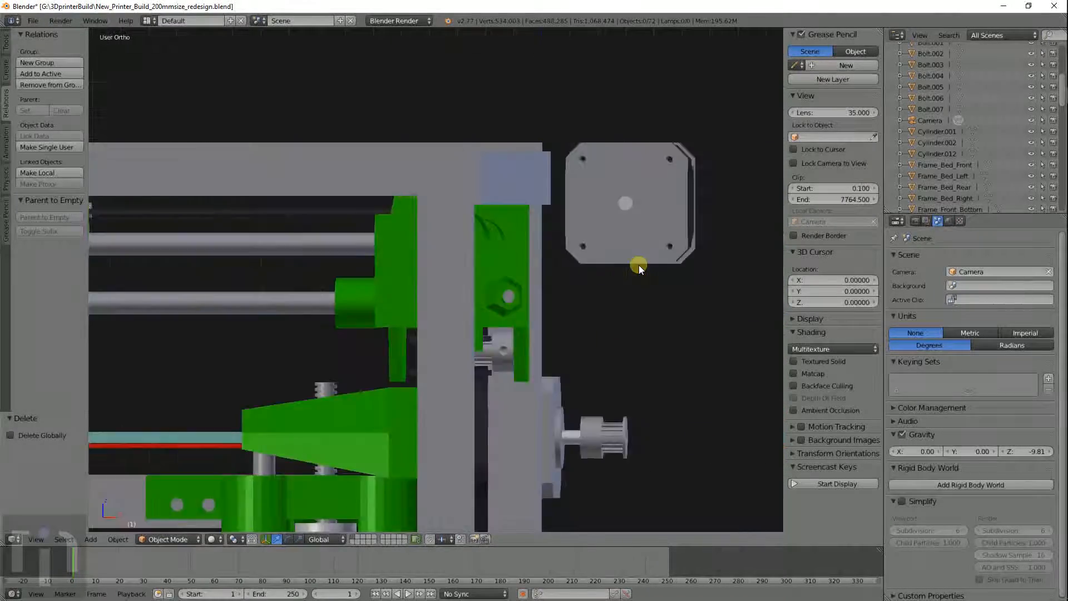
key("ctrl+KP_1")
middle_click_drag(638, 265, 495, 252)
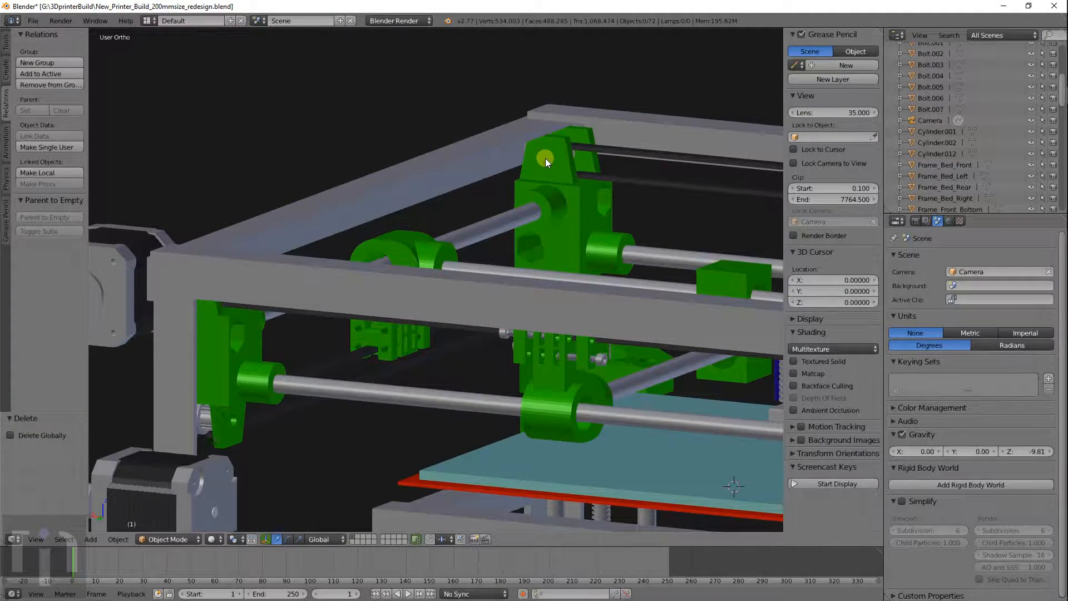
Duplicate the right Y rod about 26.9 units straight up and set the copy's Y and Z dimensions to 5
middle_click_drag(357, 232, 522, 376)
right_click(437, 245)
scroll(434, 276, "down", 4, "shift")
scroll(521, 362, "down", 2)
key("shift+d")
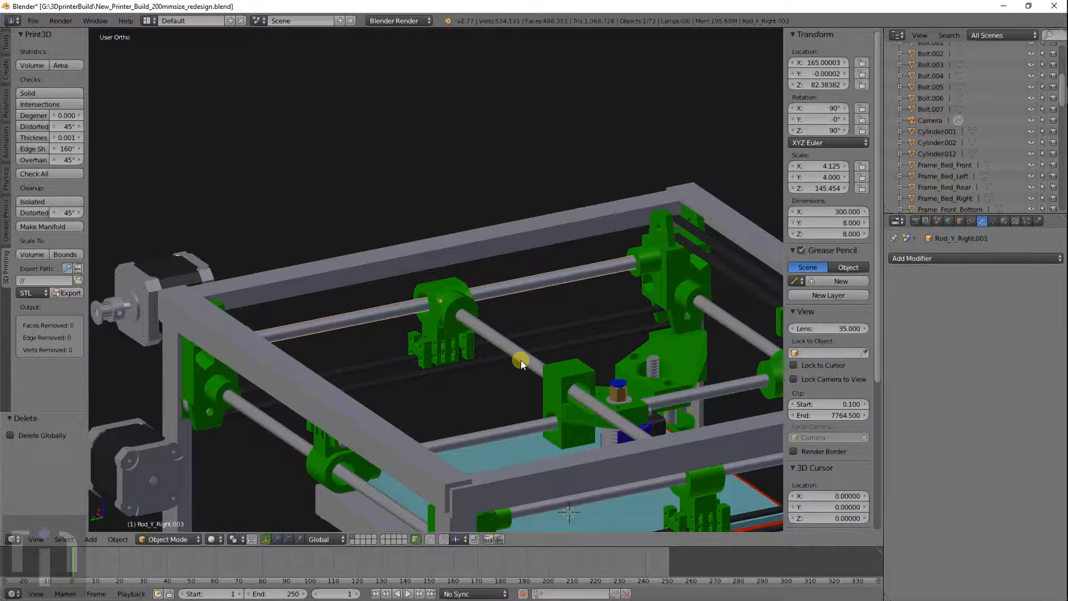
left_click(517, 319)
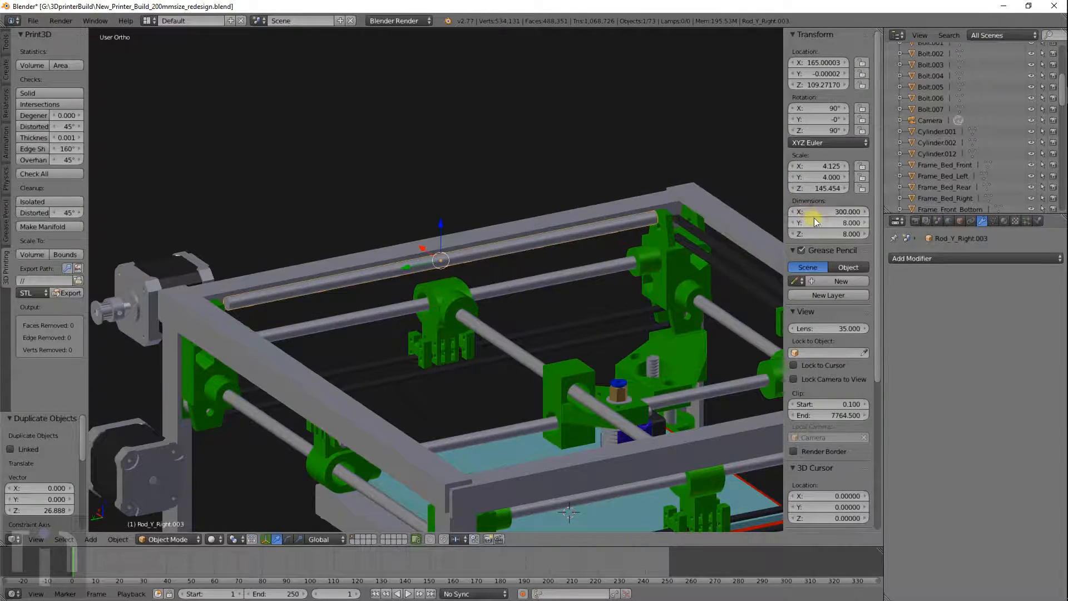
type("5")
key("Tab")
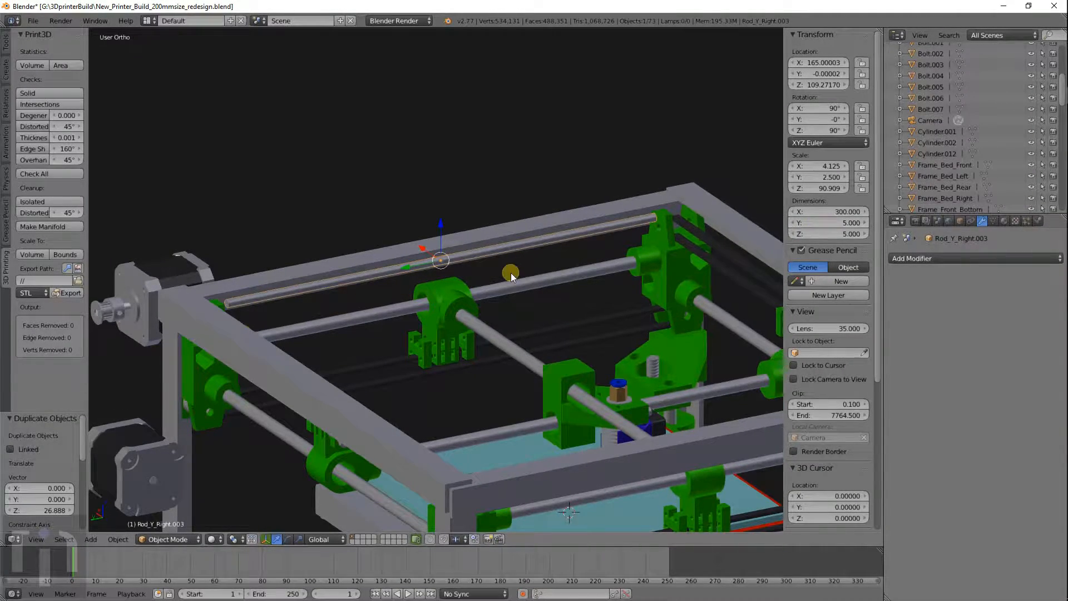
key("KP_7")
key("z")
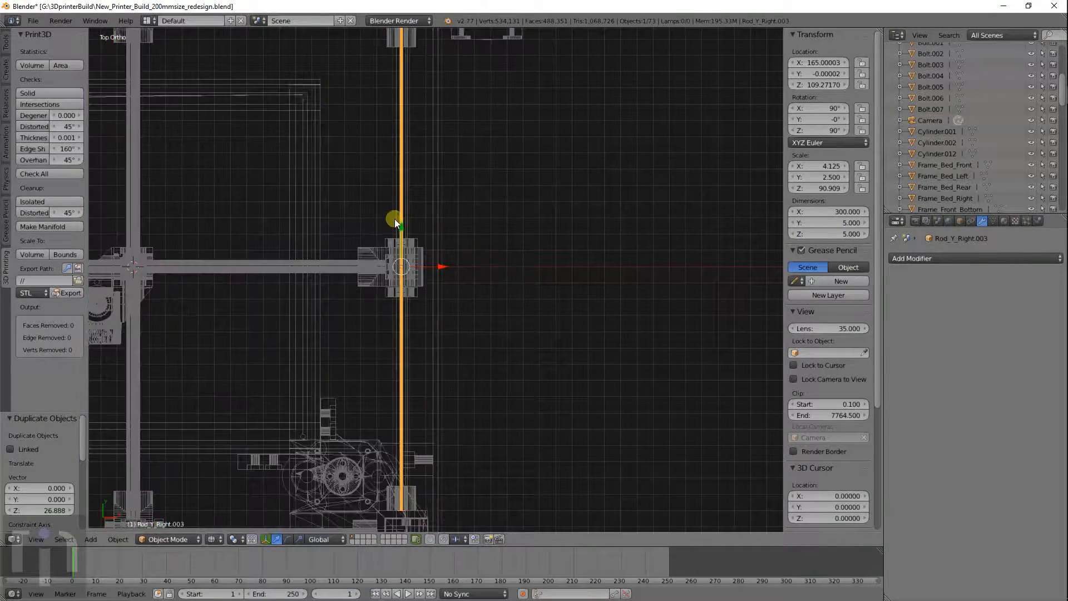
middle_click_drag(393, 125, 466, 399, "shift")
middle_click_drag(470, 225, 472, 252, "shift")
scroll(476, 302, "down", 5)
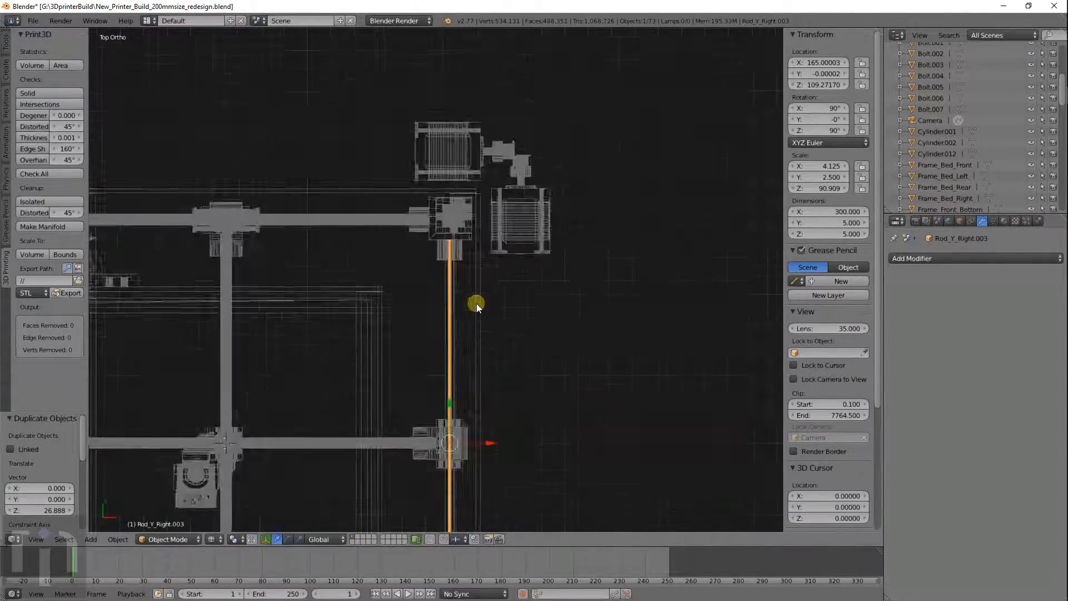
middle_click_drag(494, 495, 490, 265, "shift")
scroll(489, 266, "up", 6)
key("Tab")
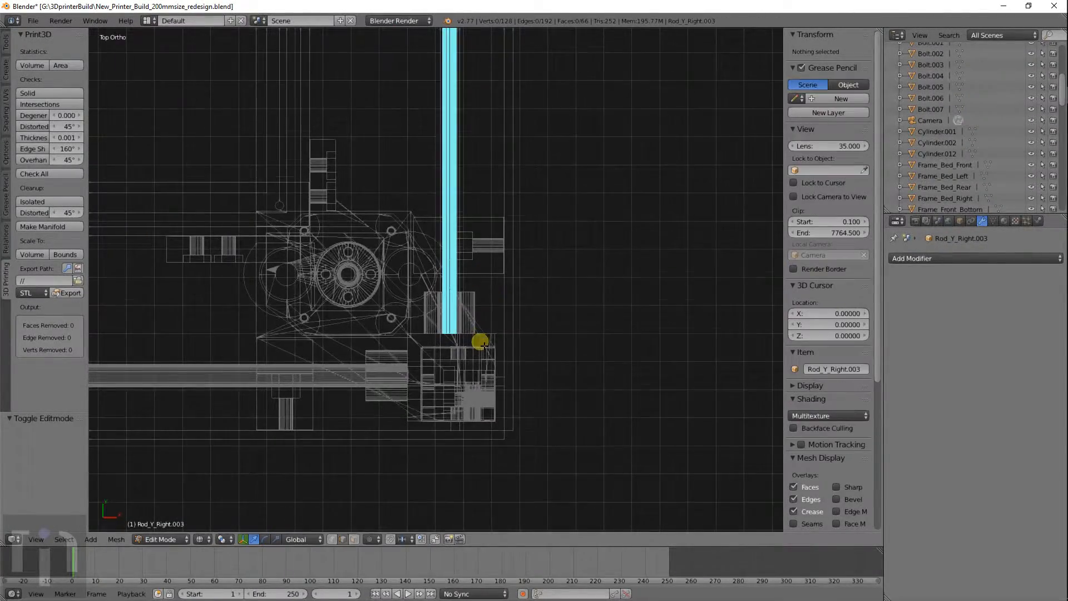
scroll(484, 276, "up", 4)
key("a")
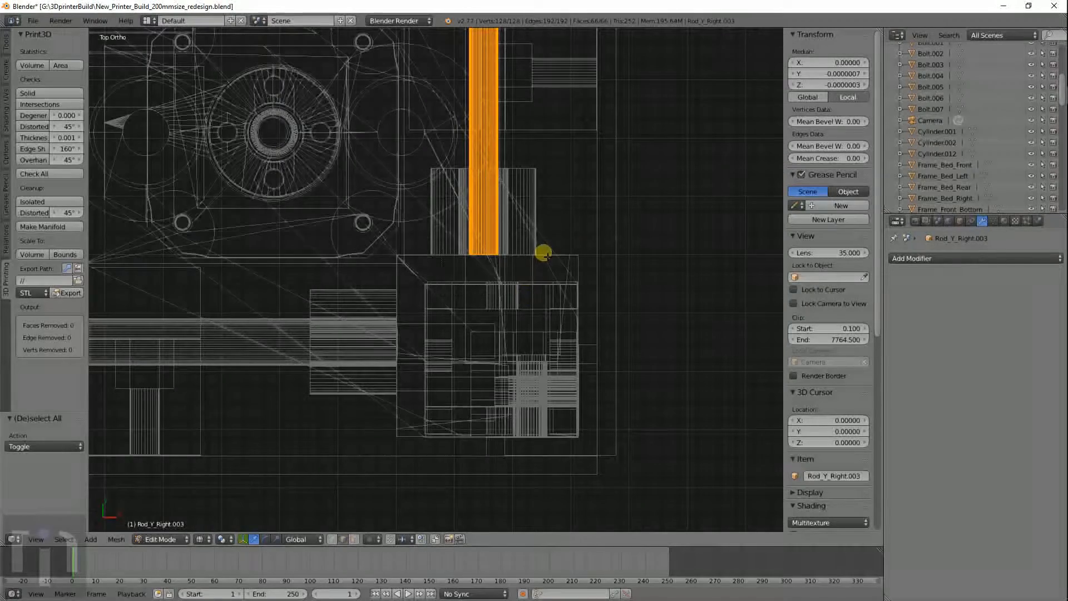
scroll(543, 253, "down", 4)
key("Tab")
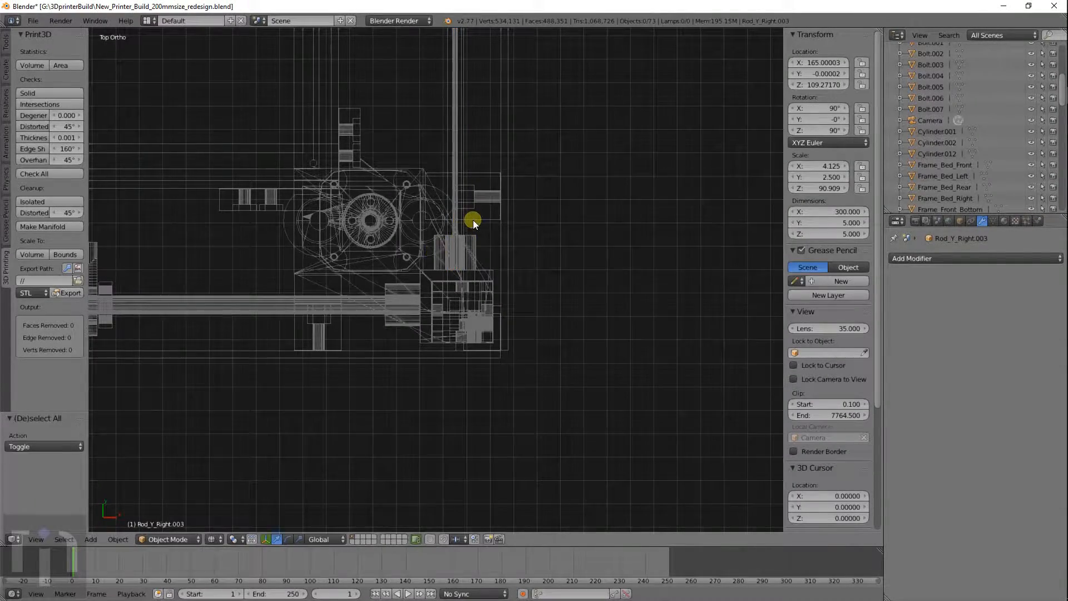
scroll(473, 219, "down", 4)
mouse_move(470, 215)
middle_mouse_down()
mouse_move(485, 206)
mouse_move(462, 222)
middle_mouse_up()
key("z")
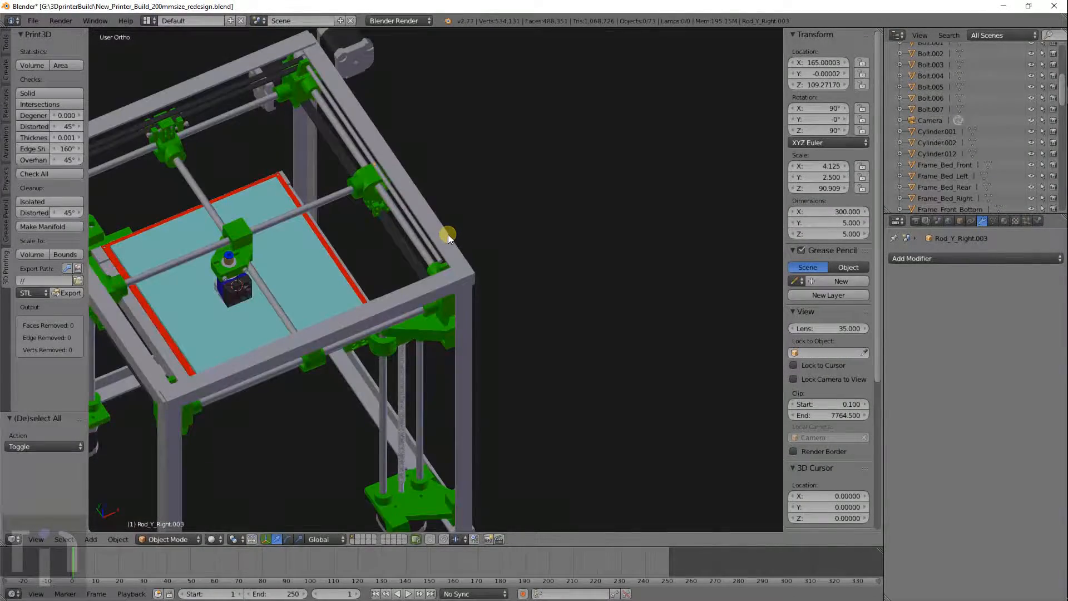
right_click(425, 235)
right_click(424, 241)
scroll(465, 245, "up", 5)
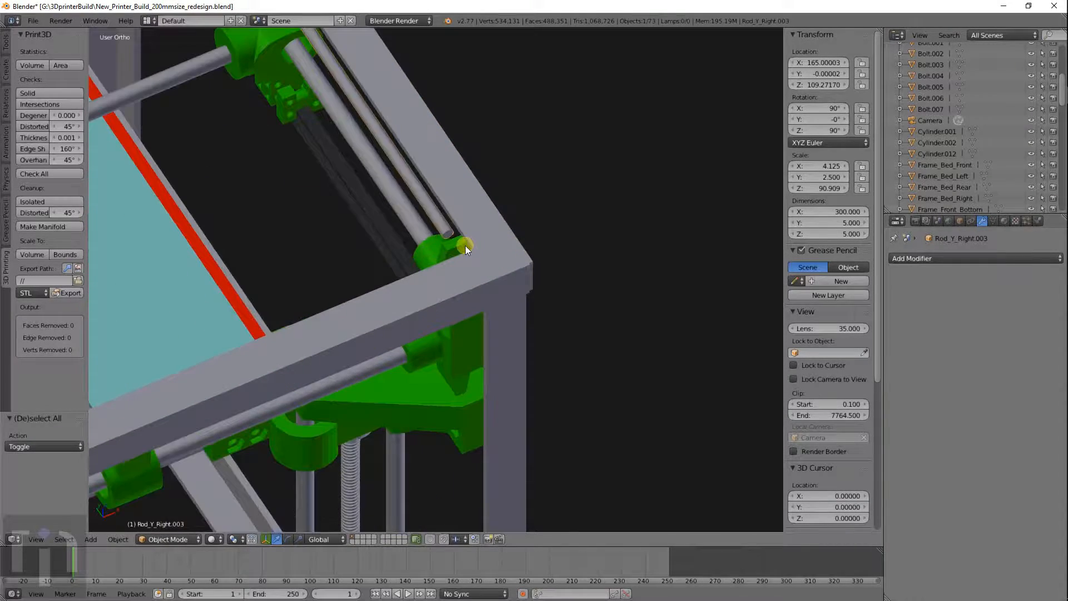
In the thin rod's mesh, extend its front end by about 30.9 units along negative Y, into the corner mount
key("Tab")
key("KP_7")
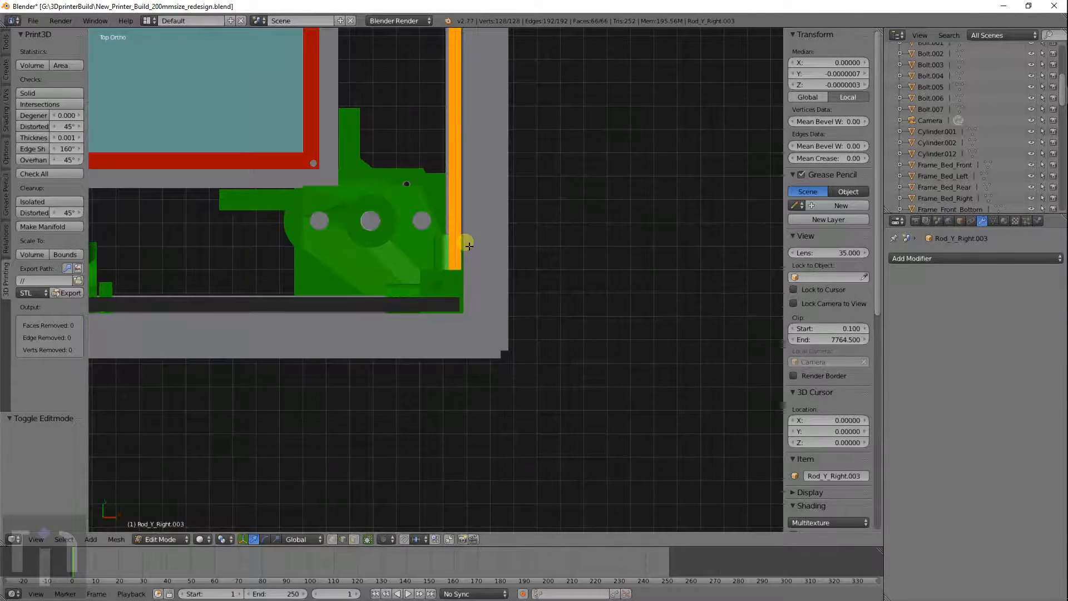
key("a")
key("z")
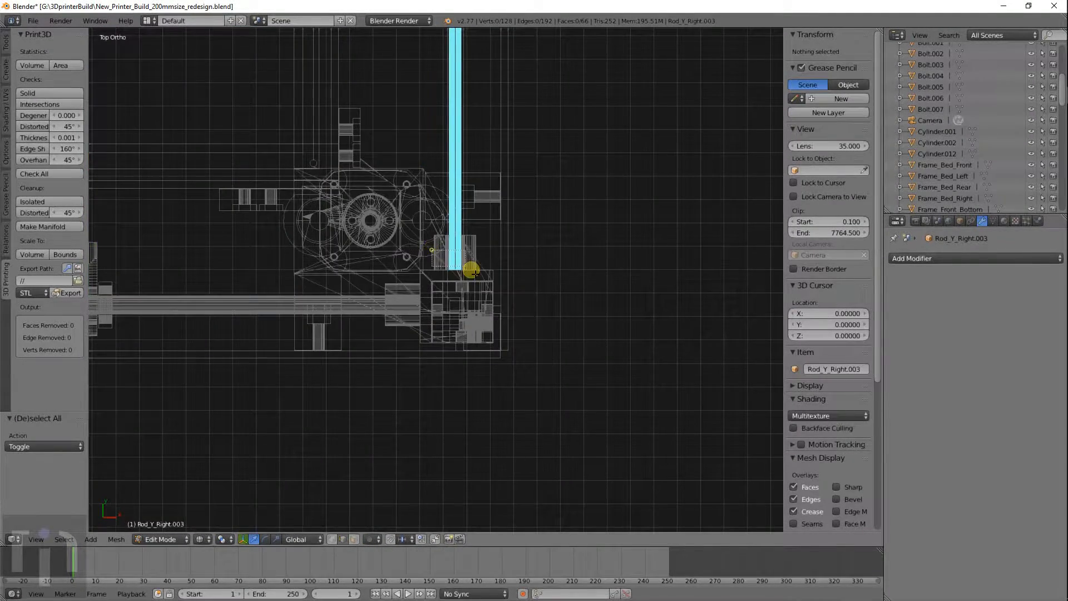
right_click(472, 270)
scroll(553, 238, "up", 5)
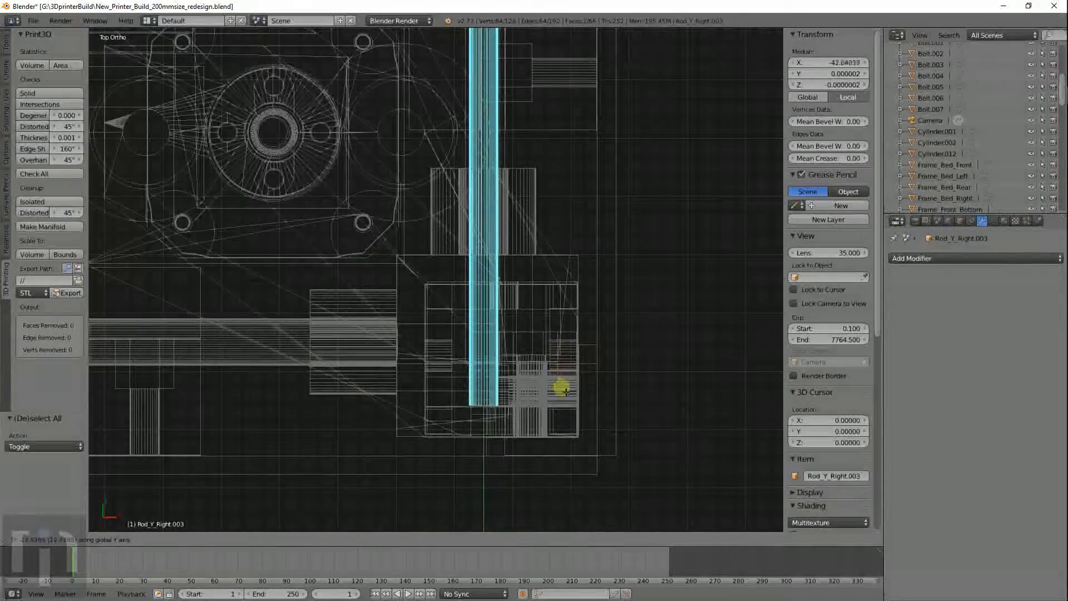
left_click(565, 417)
Extend the thin rod's rear end by about 42.4 units along Y, past the rear corner mount
scroll(493, 425, "down", 8)
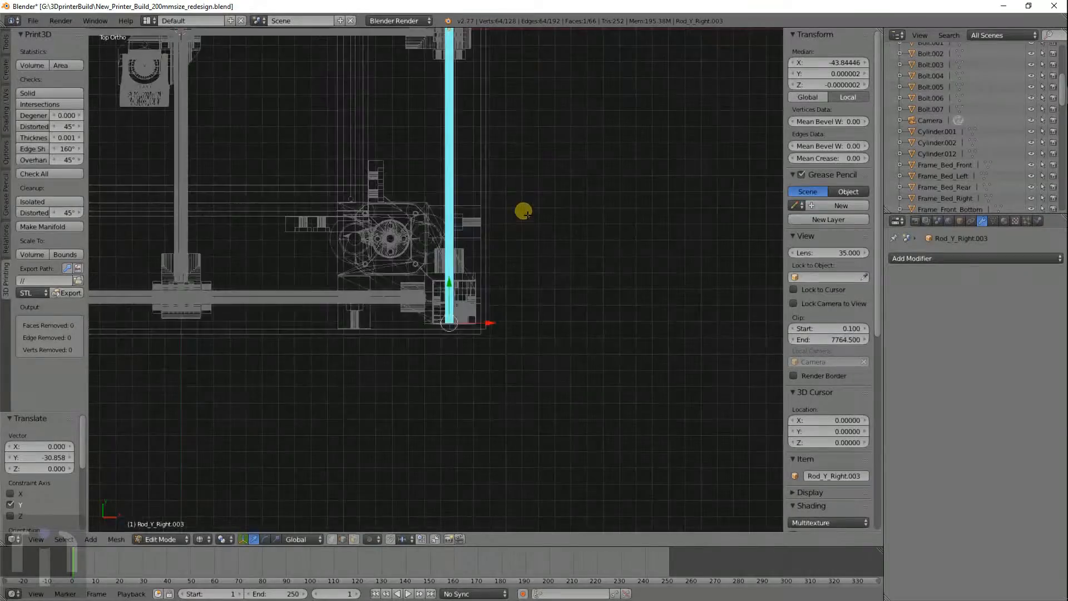
scroll(501, 349, "up", 10)
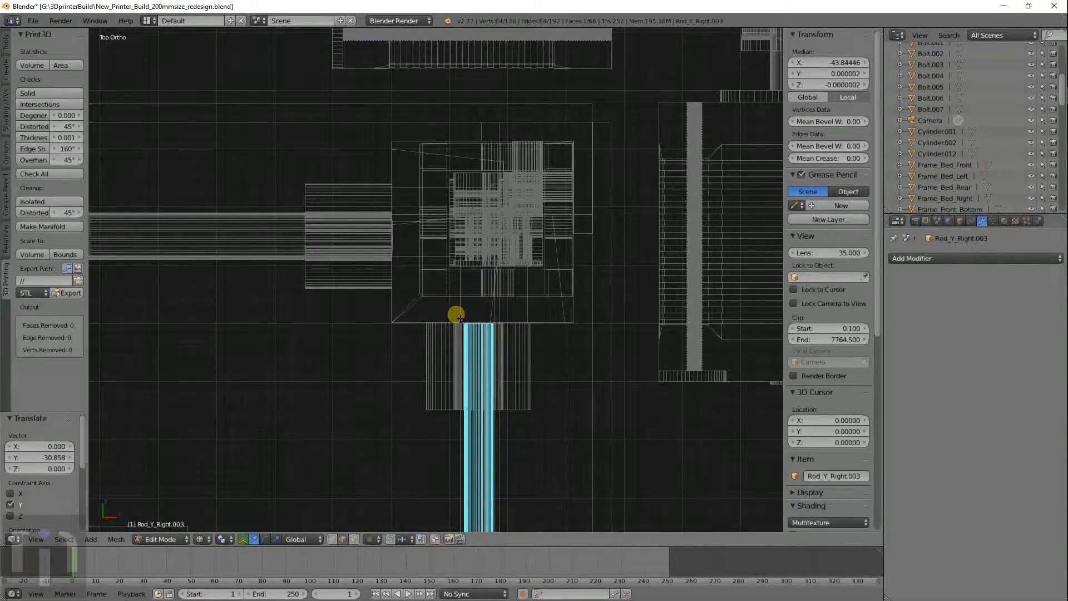
key("Tab")
key("Tab")
key("a")
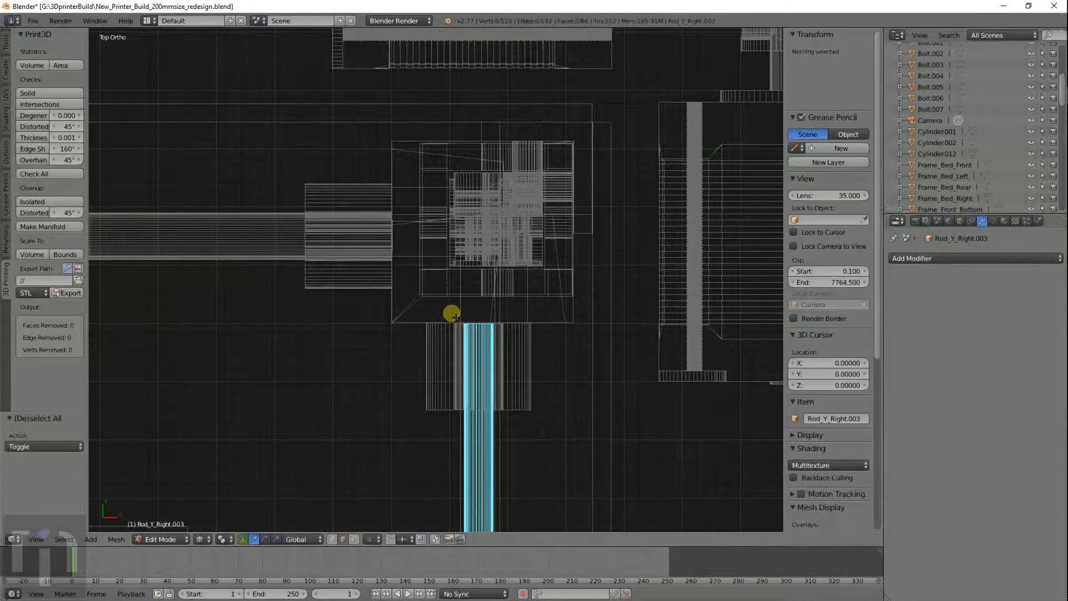
right_click(455, 315)
key("g")
key("x")
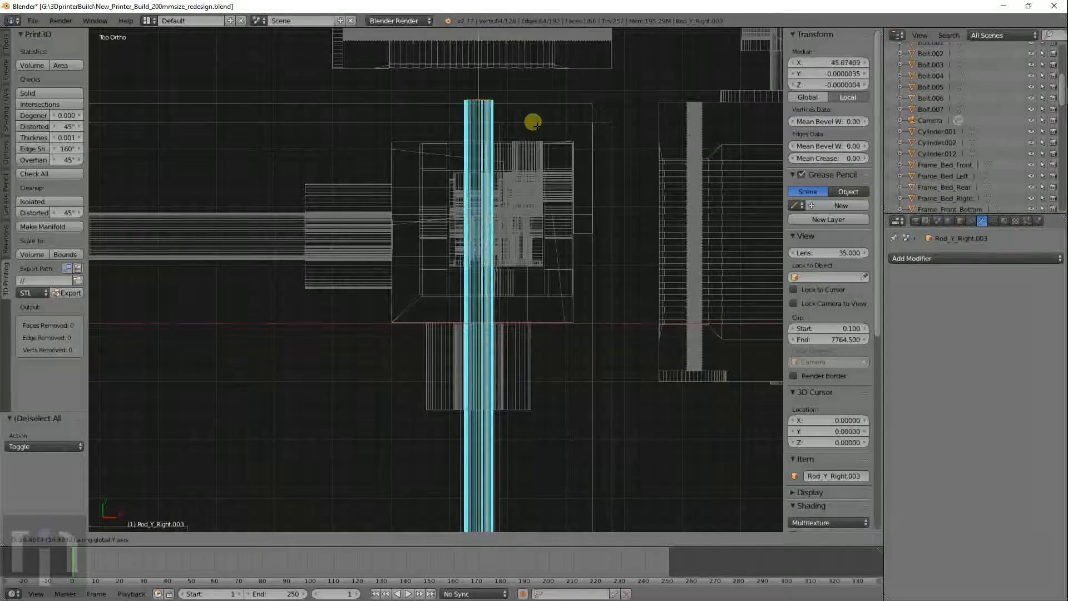
left_click(541, 103)
Extend the rod's rear end another 23.4 units or so along Y into the rear motor's outline and finish mesh editing
scroll(540, 103, "down", 5)
middle_click_drag(512, 177, 509, 283, "shift")
scroll(524, 339, "up", 5)
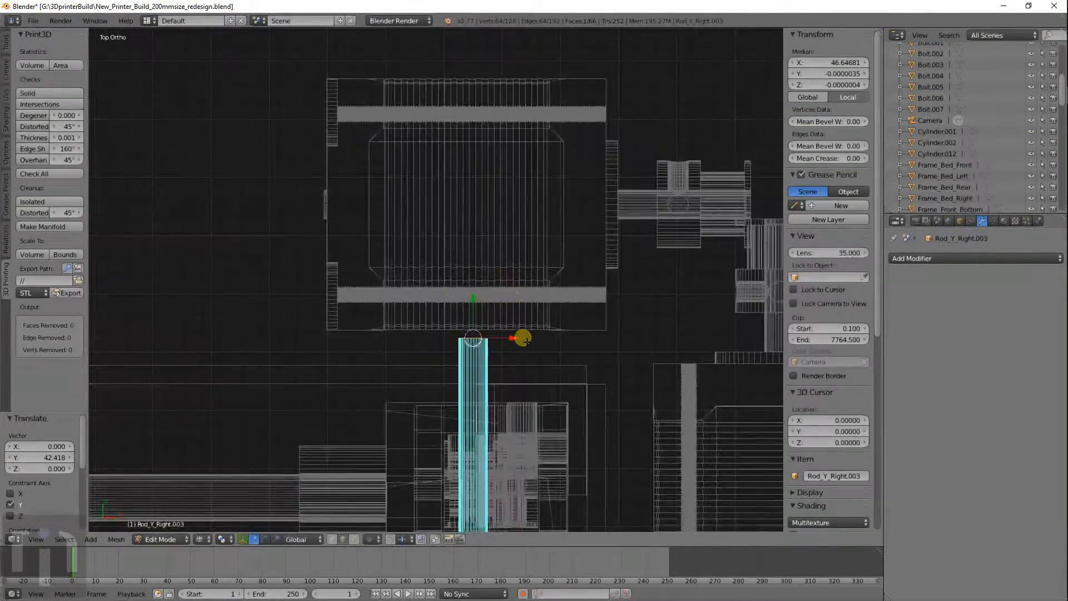
key("g")
key("x")
key("y")
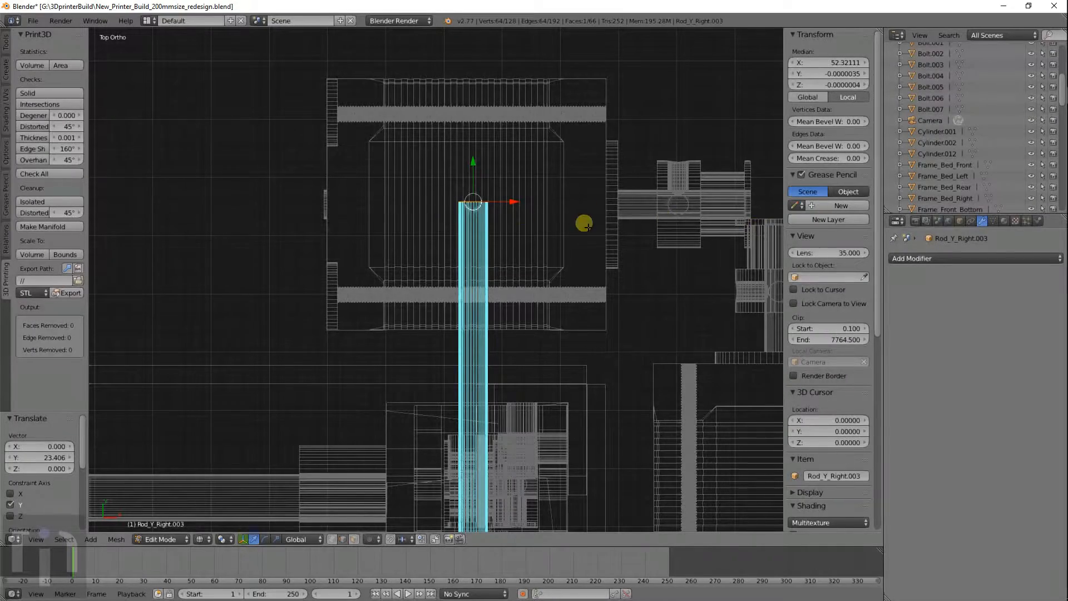
scroll(707, 237, "down", 3)
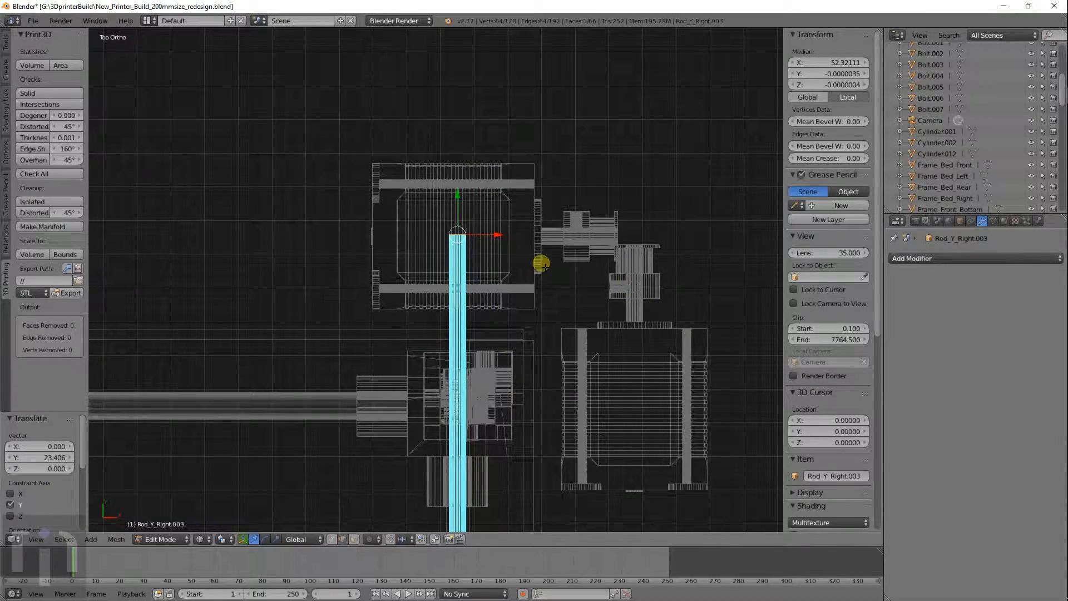
scroll(489, 330, "down", 3)
key("Tab")
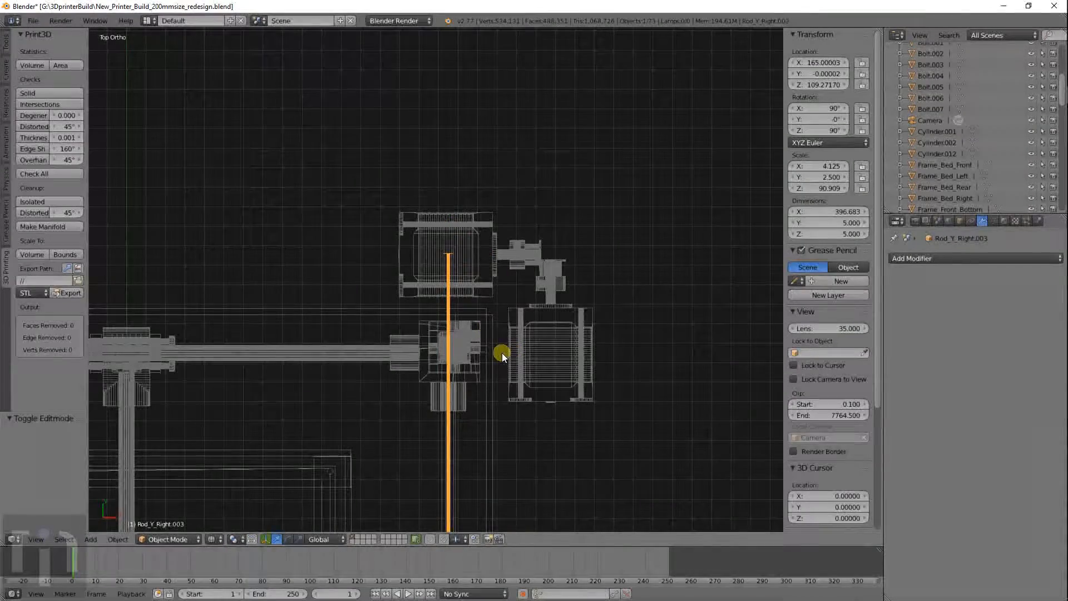
In the front view, move the thin rod about 3.2 units along X and -8.9 along Z, centring it in the pulley bore
key("KP_1")
scroll(502, 353, "up", 3)
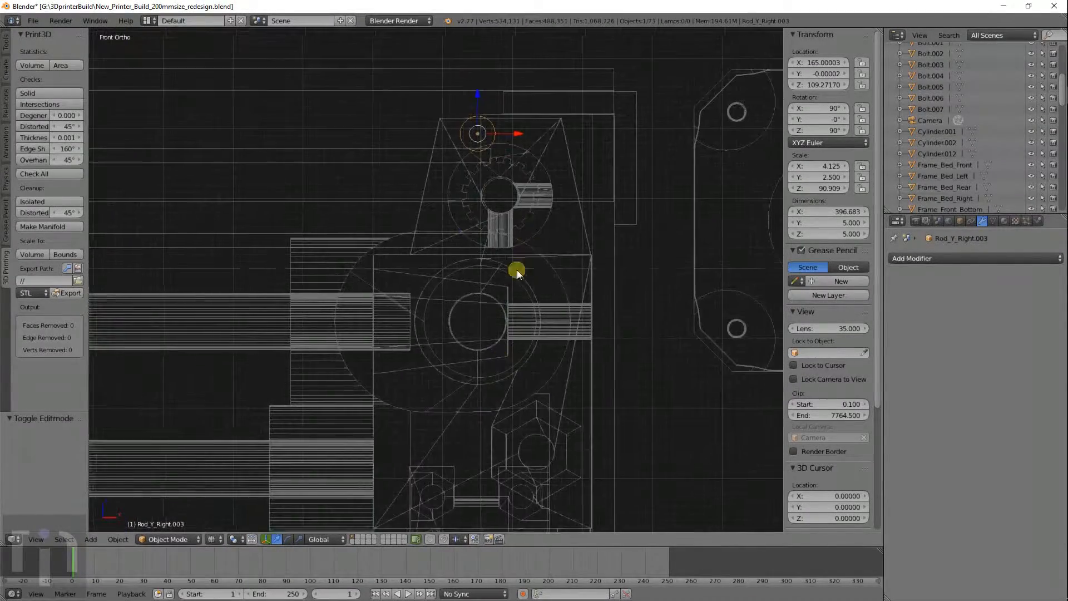
scroll(512, 278, "up", 3)
key("g")
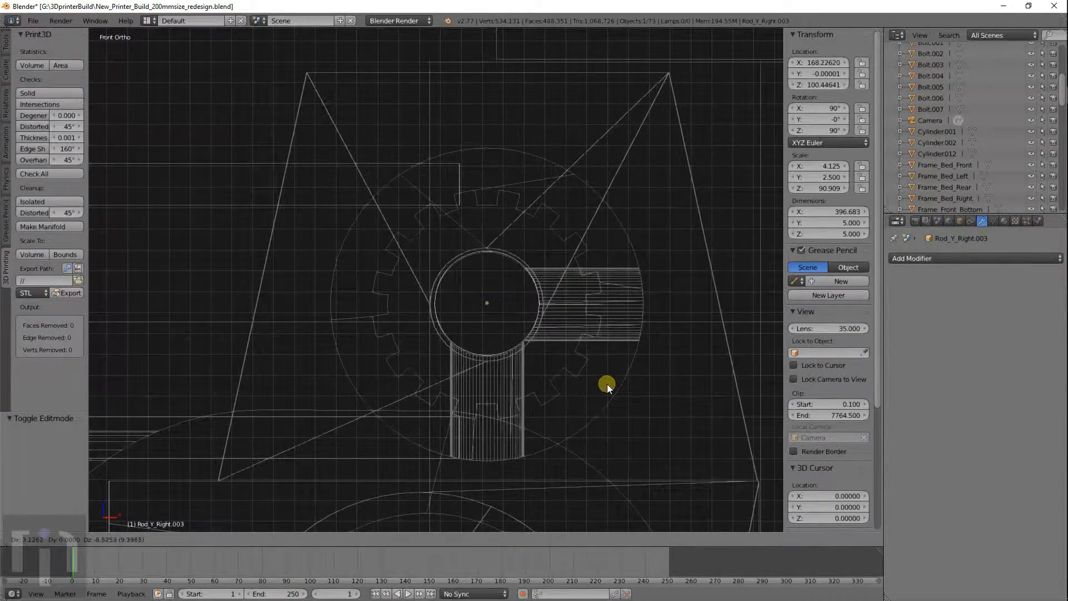
left_click(606, 385)
scroll(605, 388, "up", 5)
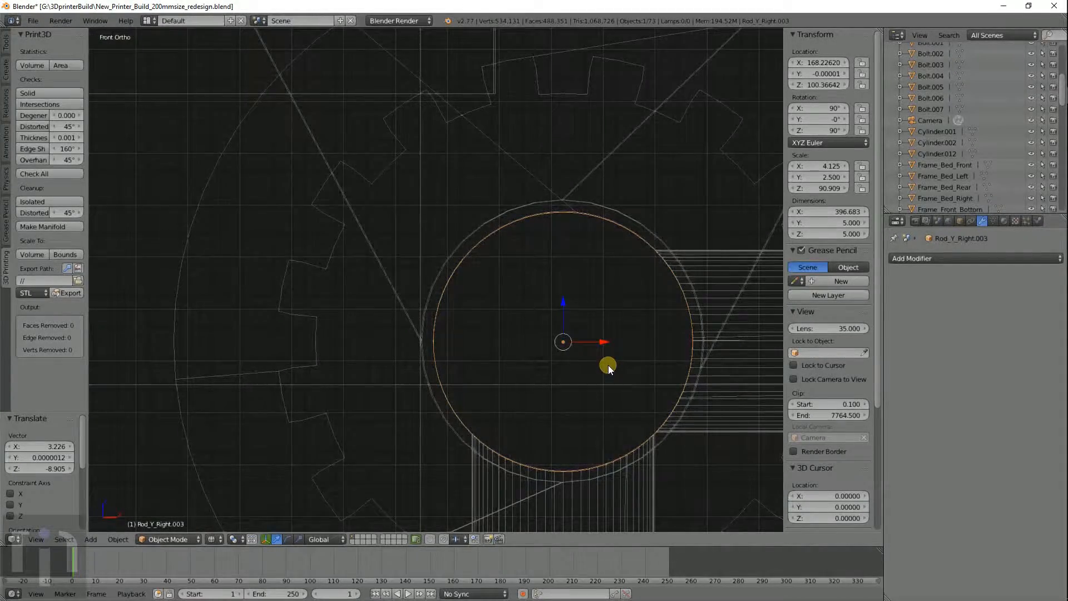
Examine the extended rod's end, the rear motors and the rear right corner mount from behind and from the sides
scroll(609, 365, "down", 5)
mouse_move(616, 332)
middle_mouse_down()
mouse_move(649, 264)
mouse_move(483, 331)
mouse_move(467, 324)
mouse_move(489, 357)
middle_mouse_up()
key("z")
key("ctrl+KP_1")
mouse_move(452, 313)
middle_mouse_down()
mouse_move(417, 293)
mouse_move(318, 309)
mouse_move(444, 321)
mouse_move(440, 308)
mouse_move(484, 329)
mouse_move(512, 394)
mouse_move(441, 376)
mouse_move(432, 392)
mouse_move(610, 392)
mouse_move(585, 396)
mouse_move(678, 409)
mouse_move(639, 384)
mouse_move(590, 394)
middle_mouse_up()
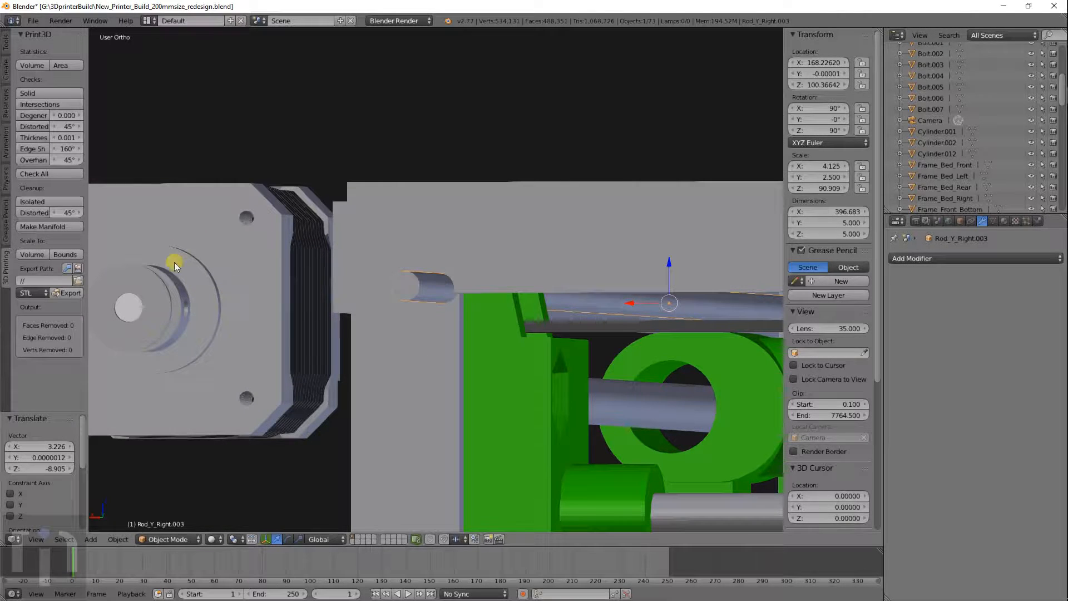
scroll(409, 348, "down", 4)
middle_click_drag(408, 348, 238, 385)
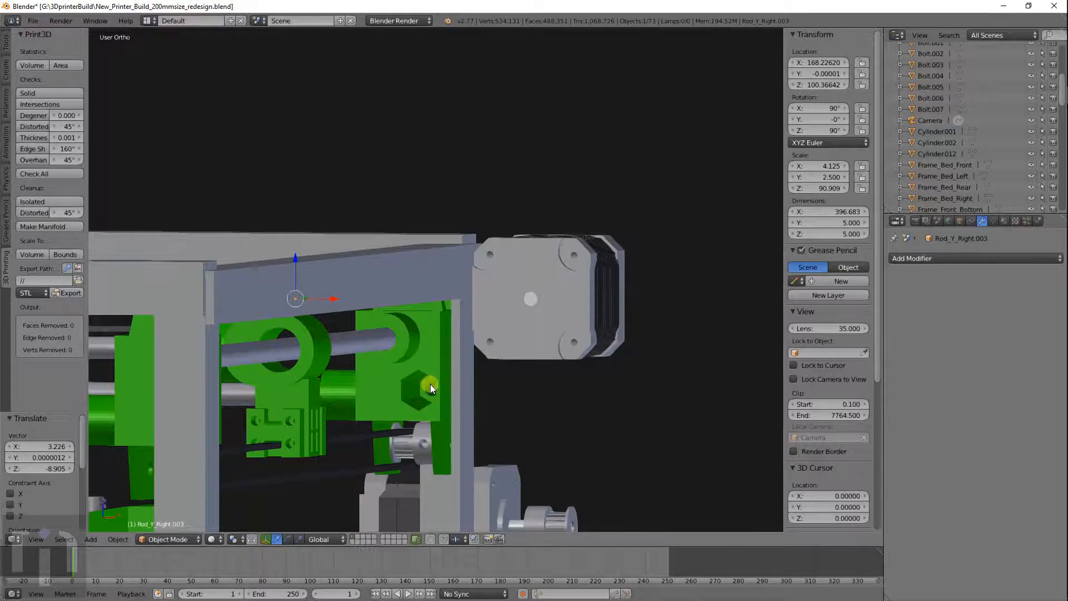
middle_click_drag(460, 412, 416, 406)
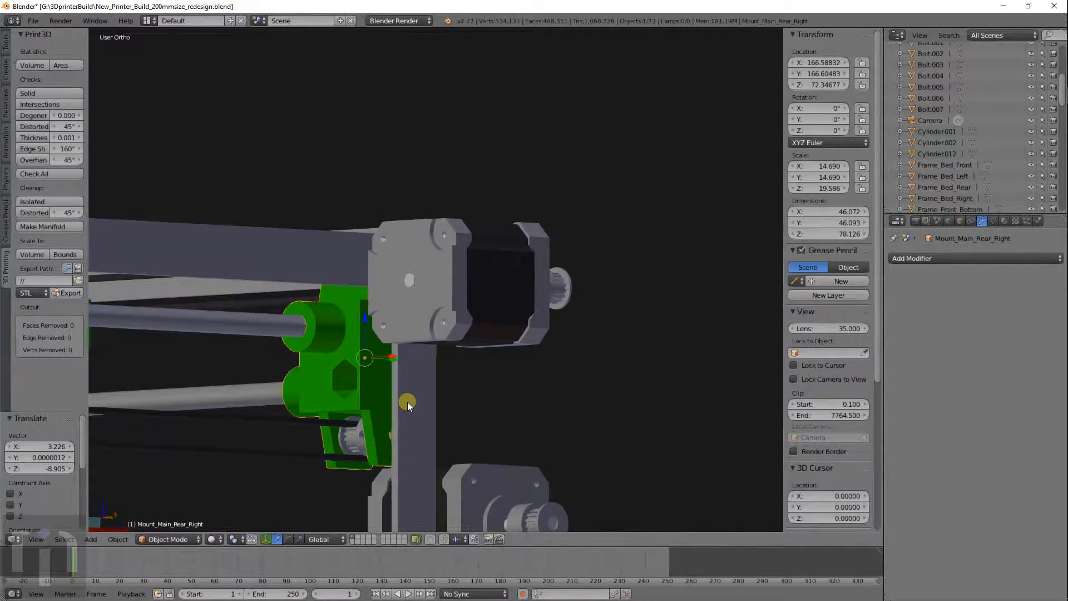
Open the rear right main mount's mesh for editing in a wireframe right-side view and clear its vertex selection
key("KP_3")
key("z")
scroll(389, 396, "up", 8)
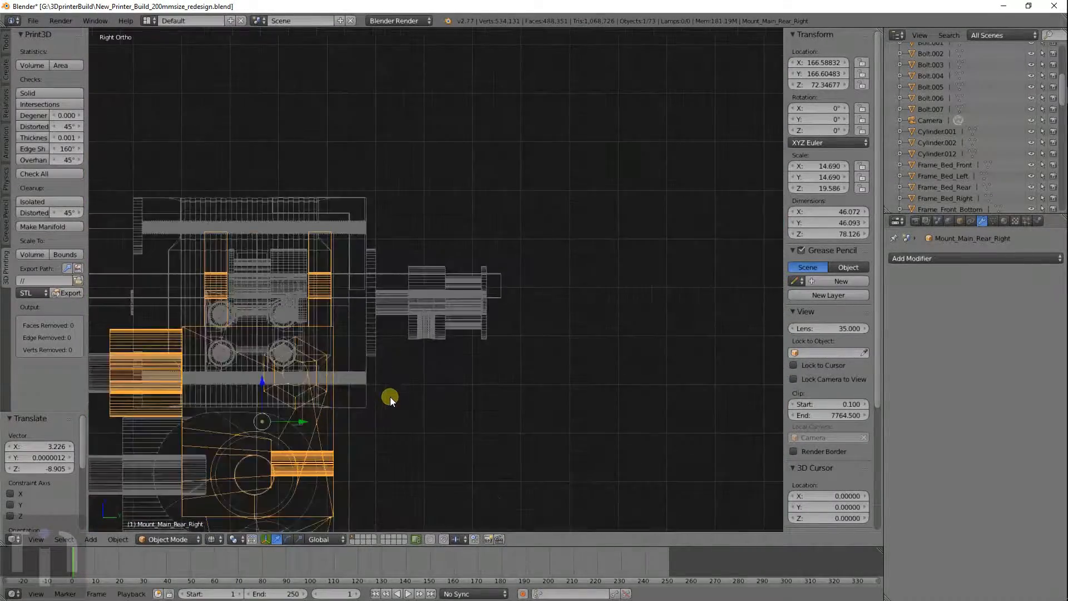
key("Tab")
key("a")
scroll(323, 325, "down", 2)
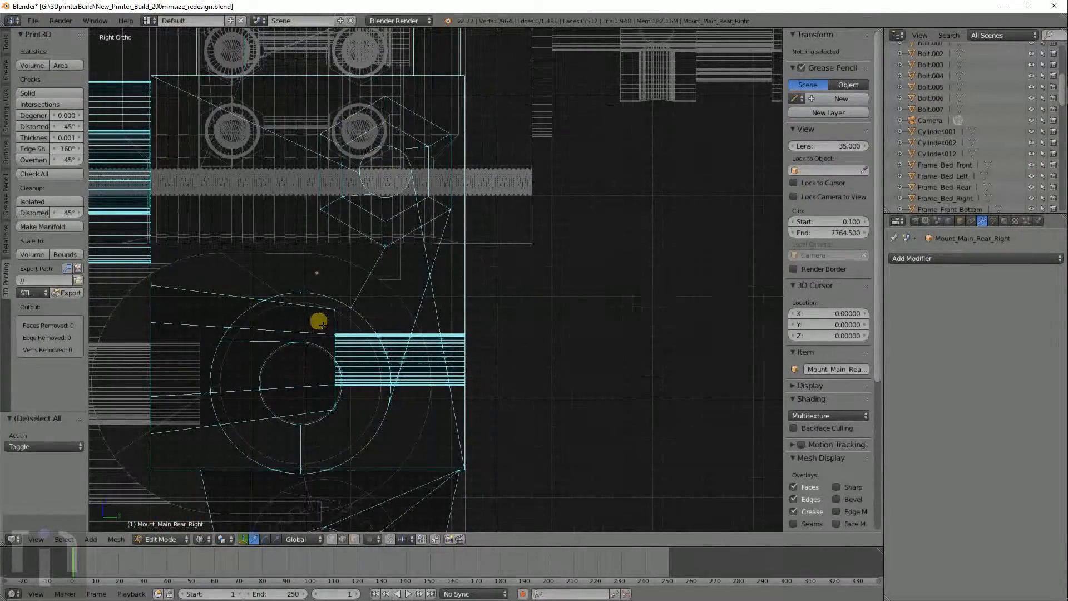
left_click_drag(347, 408, 348, 412)
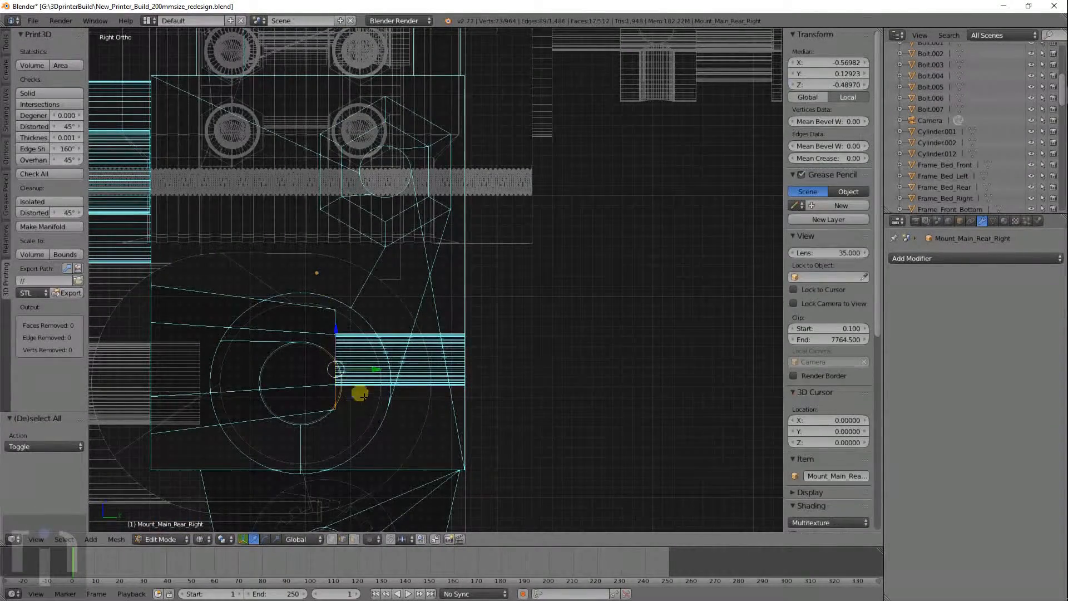
key("c")
left_click(338, 315)
right_click(337, 315)
key("a")
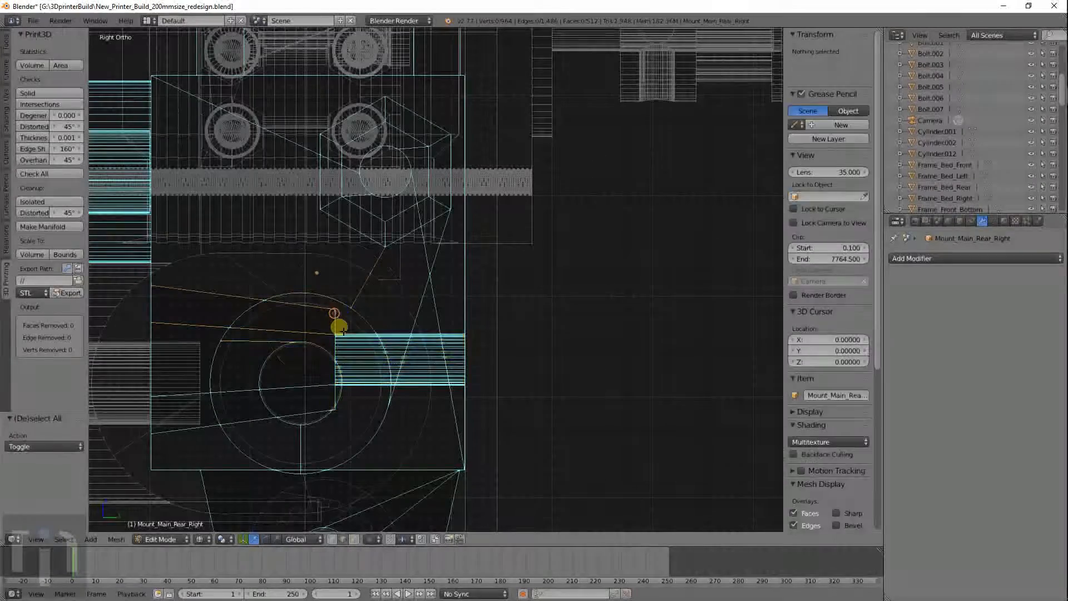
Move the inner end of the nut slot and its joined hole ring about 3.4 units along Y, excluding the bore, and finish mesh editing
scroll(337, 329, "up", 5)
scroll(319, 334, "down", 3)
middle_click_drag(285, 345, 369, 287, "shift")
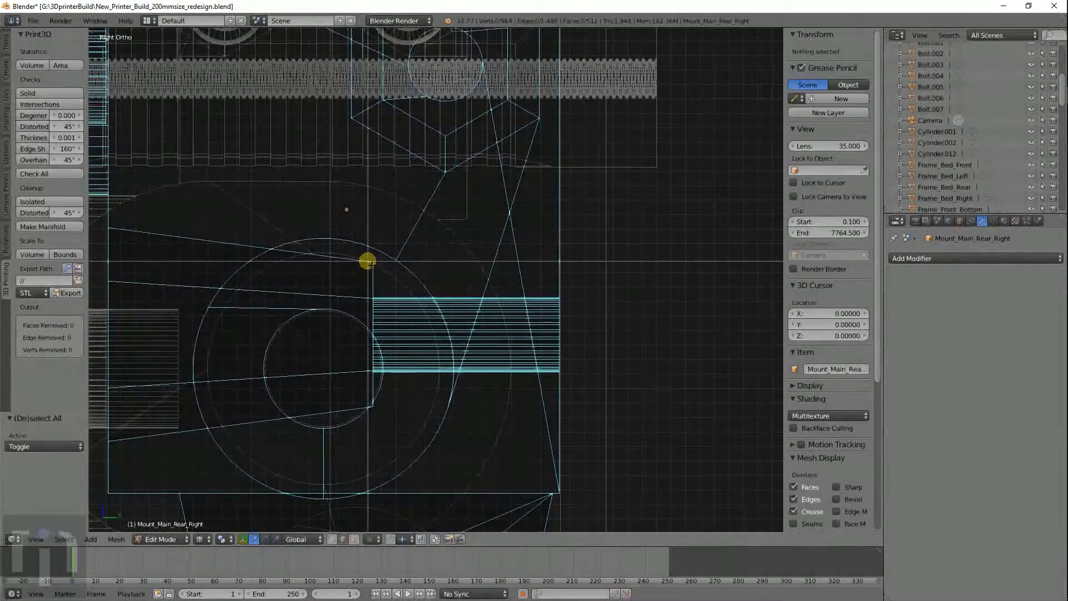
left_click_drag(385, 415, 385, 415)
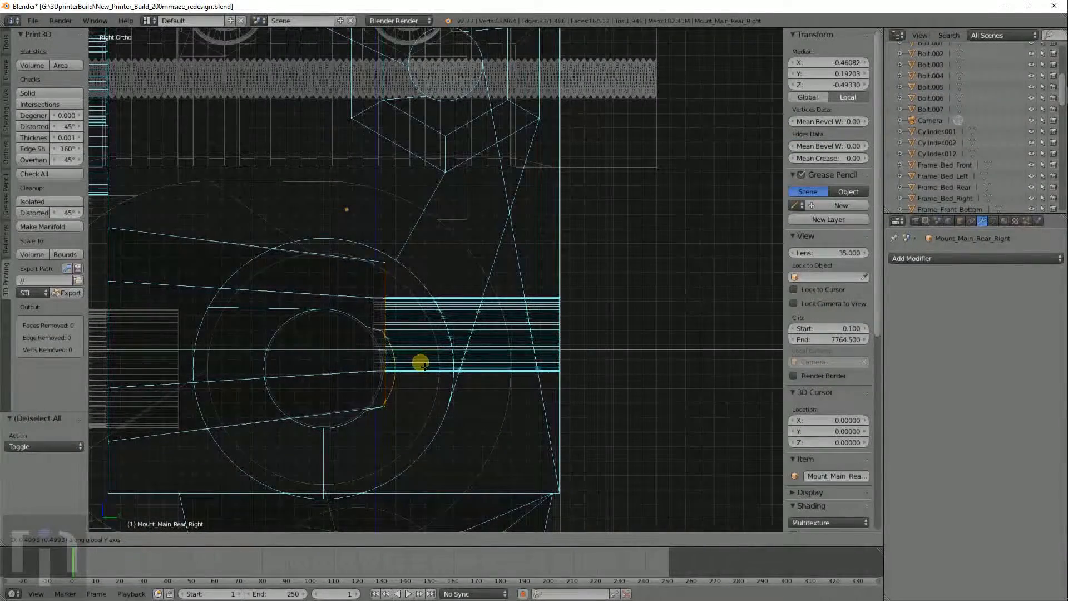
middle_click_drag(406, 376, 283, 358)
left_click(289, 373)
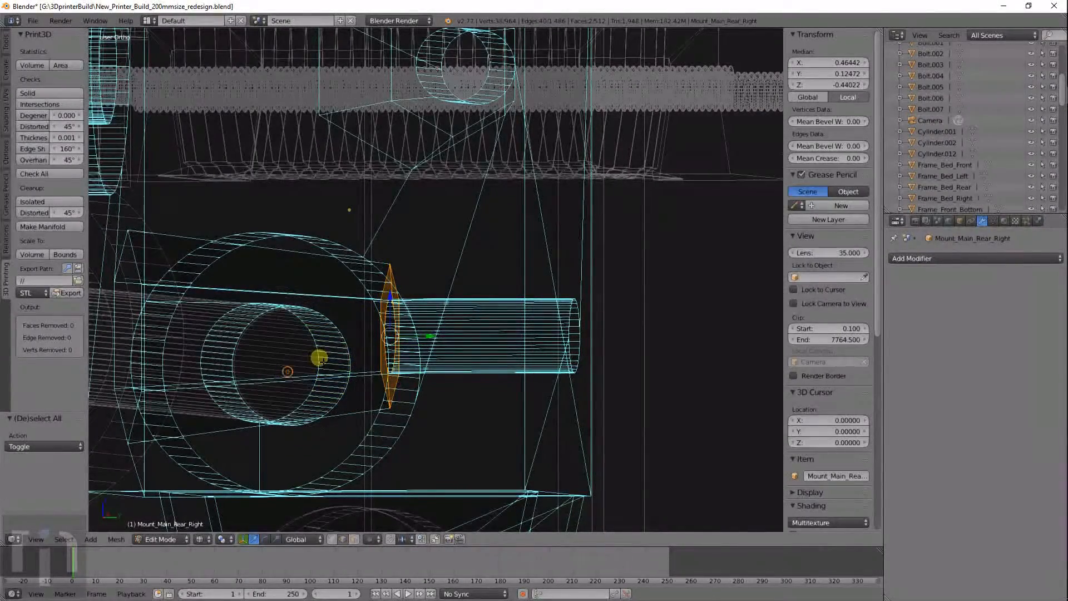
key("KP_1")
key("KP_3")
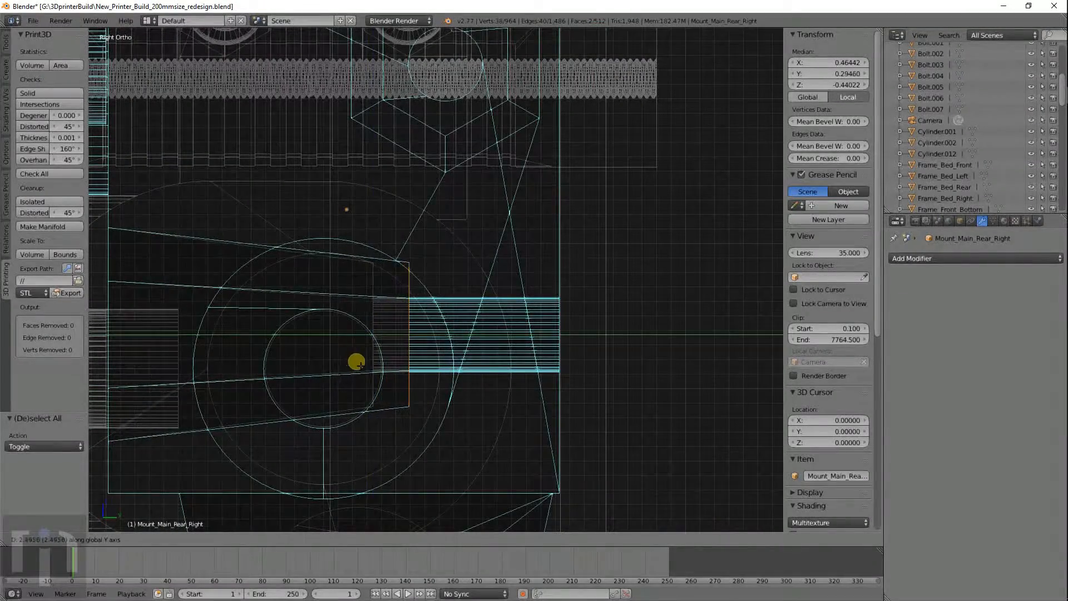
left_click(371, 368)
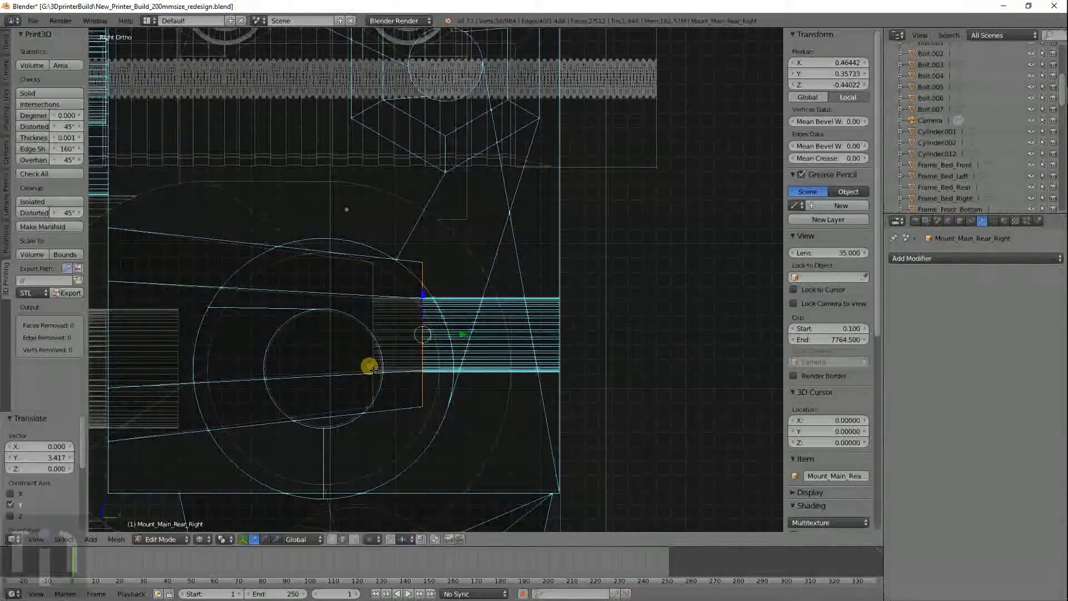
mouse_move(371, 366)
middle_mouse_down()
mouse_move(384, 374)
mouse_move(567, 361)
mouse_move(92, 359)
mouse_move(330, 362)
mouse_move(358, 356)
mouse_move(206, 365)
mouse_move(392, 352)
mouse_move(383, 364)
mouse_move(383, 352)
mouse_move(435, 355)
mouse_move(394, 358)
mouse_move(445, 336)
mouse_move(271, 344)
mouse_move(211, 362)
mouse_move(157, 350)
mouse_move(174, 332)
mouse_move(251, 327)
mouse_move(371, 344)
mouse_move(429, 337)
middle_mouse_up()
key("Tab")
Examine the rear right main mount and its surroundings in wireframe from oblique angles, the right side and the front
key("z")
key("z")
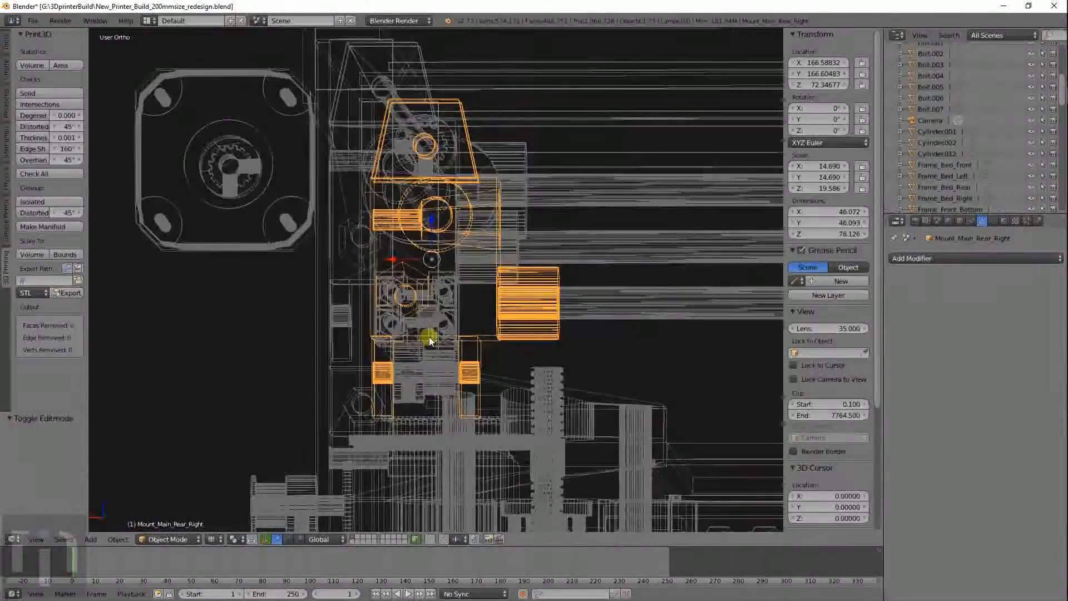
middle_click_drag(343, 217, 362, 243)
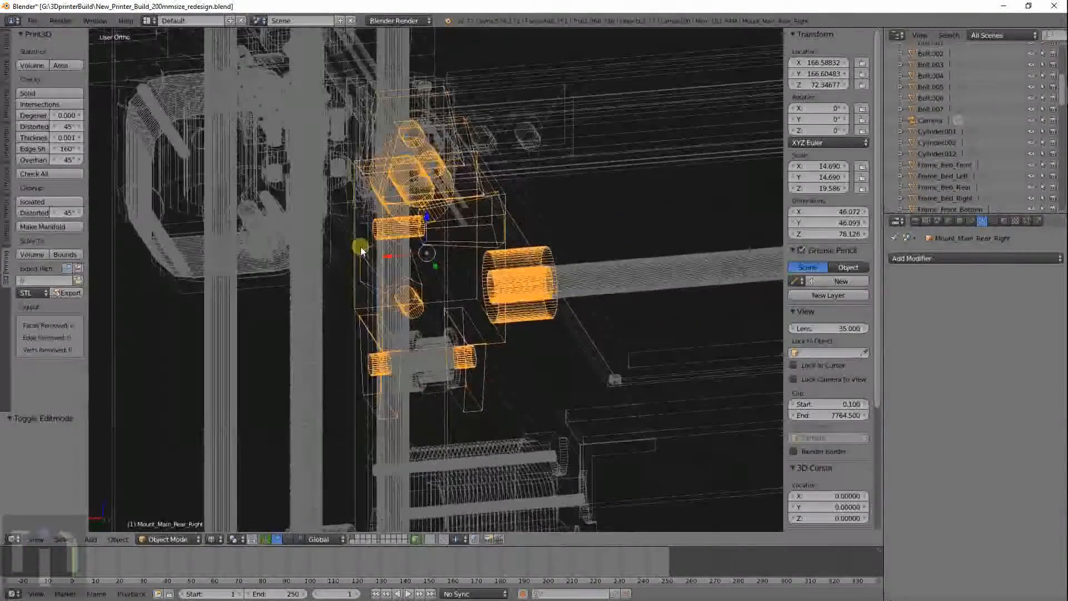
right_click(455, 221)
right_click(439, 226)
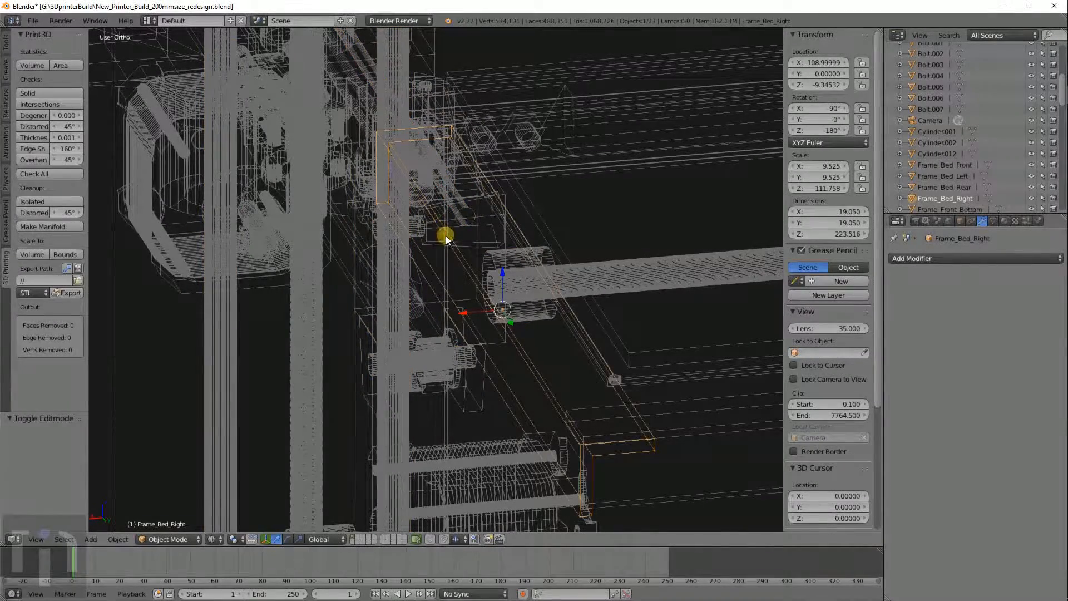
right_click(441, 233)
middle_click_drag(486, 257, 492, 318, "shift")
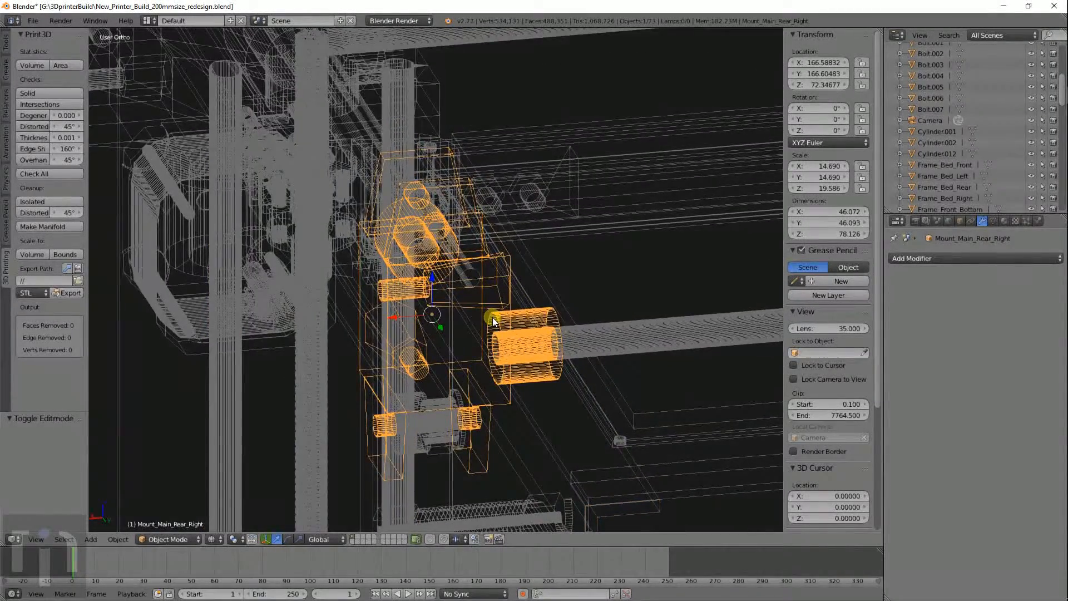
middle_click_drag(328, 327, 493, 318)
key("KP_1")
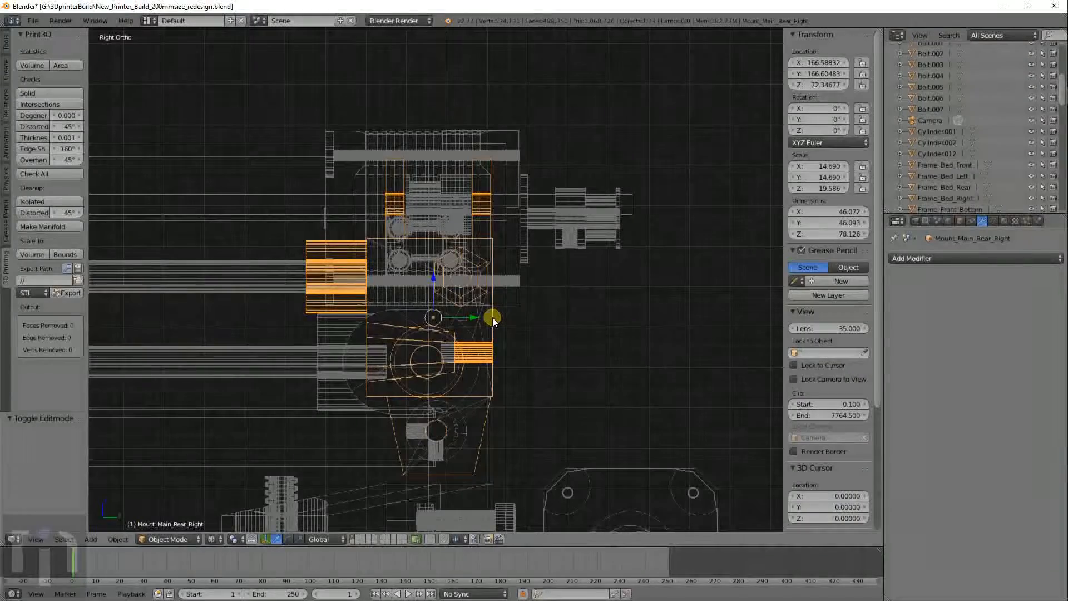
scroll(492, 317, "up", 6)
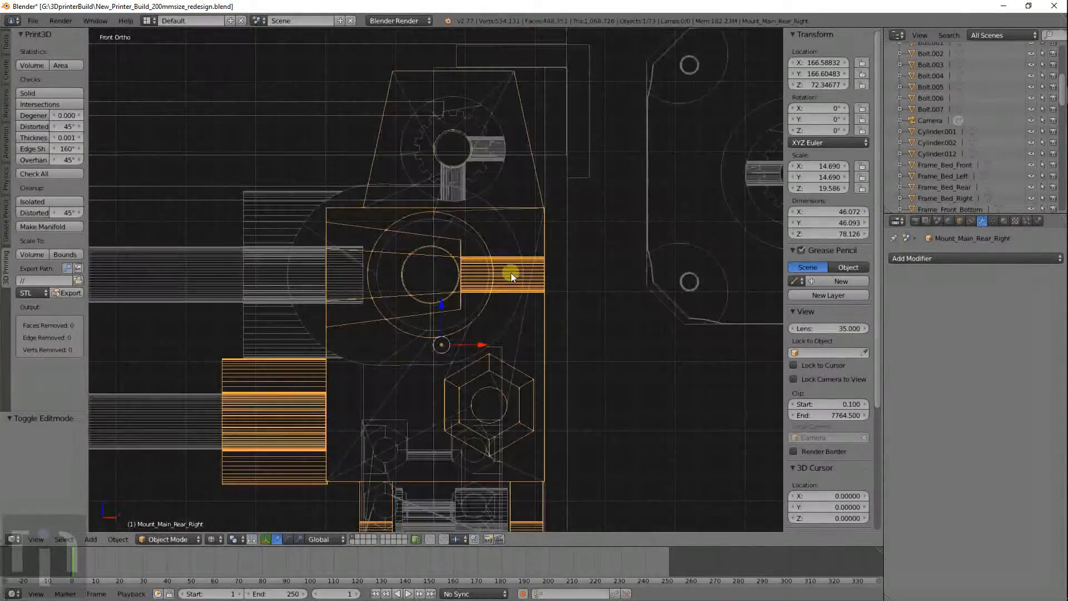
Open the rear right mount's mesh for editing with nothing selected and bring the X-direction screw hole and nut slot into close view
key("Tab")
scroll(461, 334, "down", 2)
key("a")
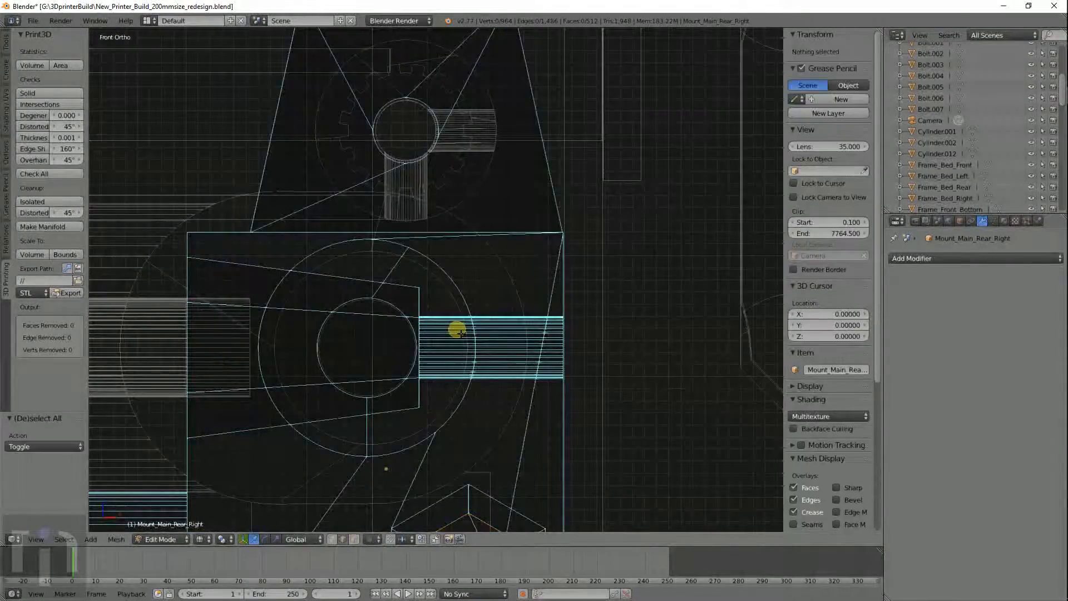
middle_click_drag(460, 333, 453, 353)
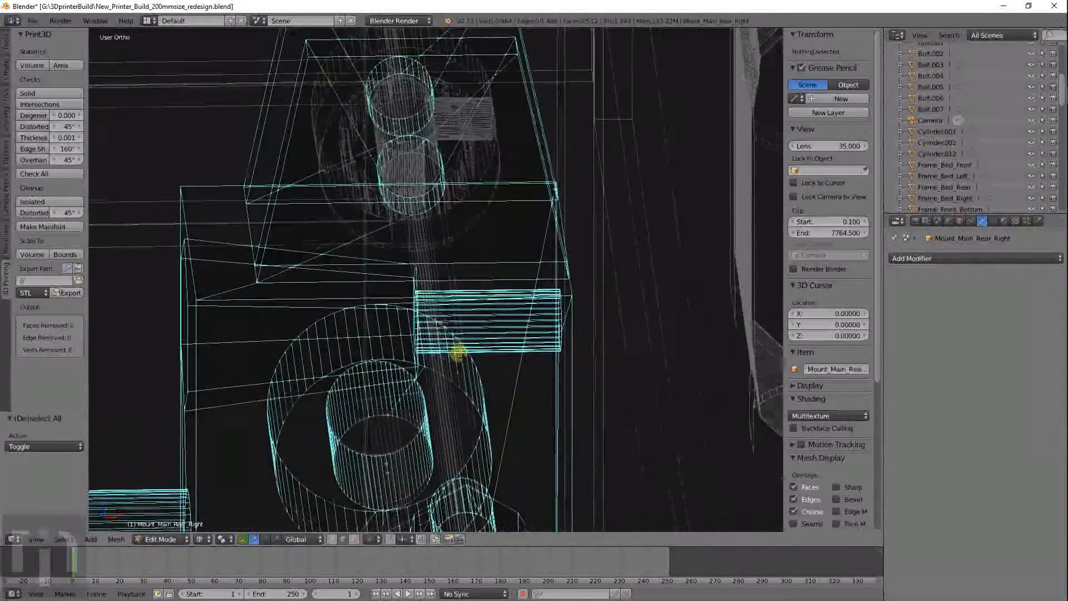
key("l")
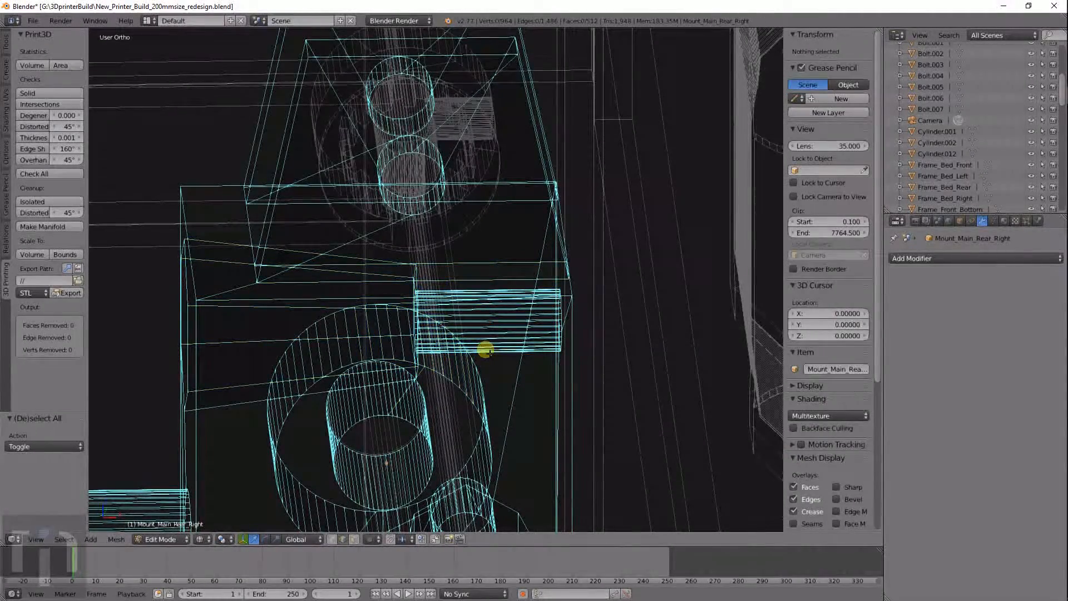
key("KP_7")
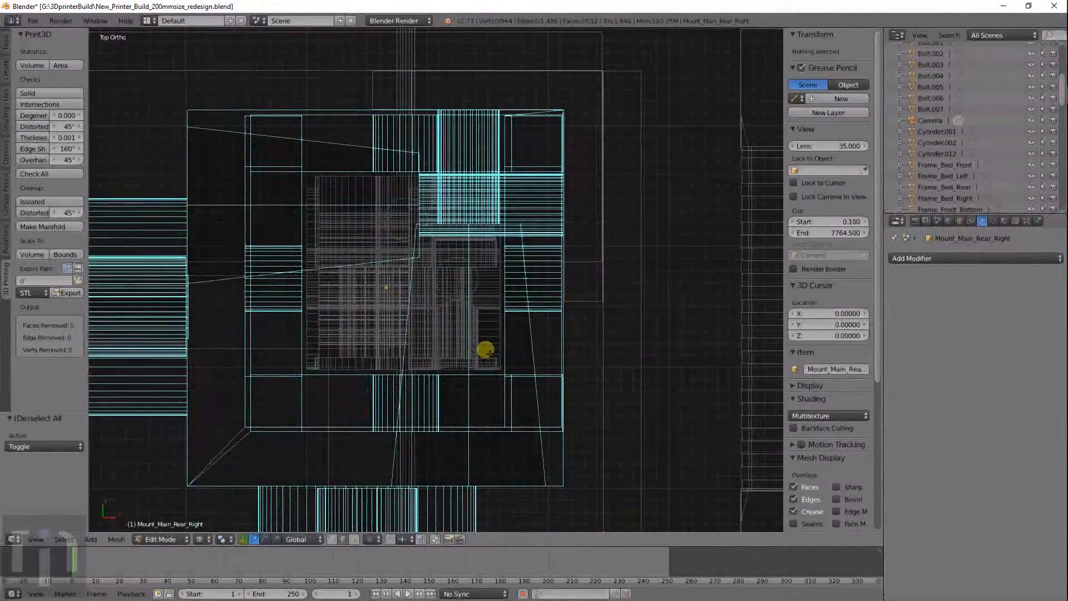
middle_click_drag(418, 191, 512, 243)
scroll(257, 254, "up", 3)
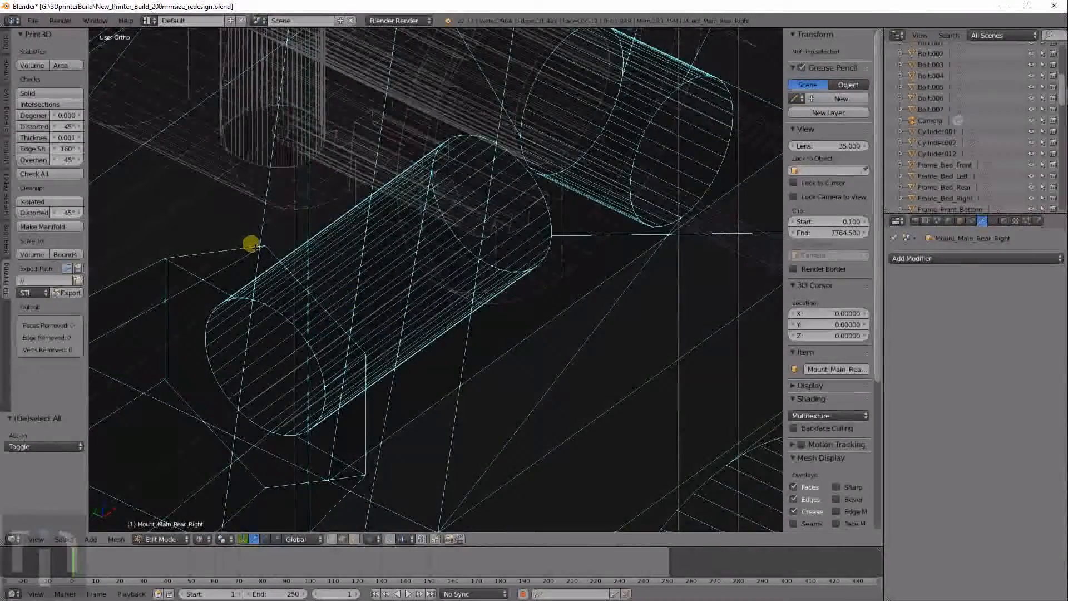
Select the vertices at the inner end of the X-direction screw hole and nut slot, shift them along positive X, and finish mesh editing
right_click(251, 245)
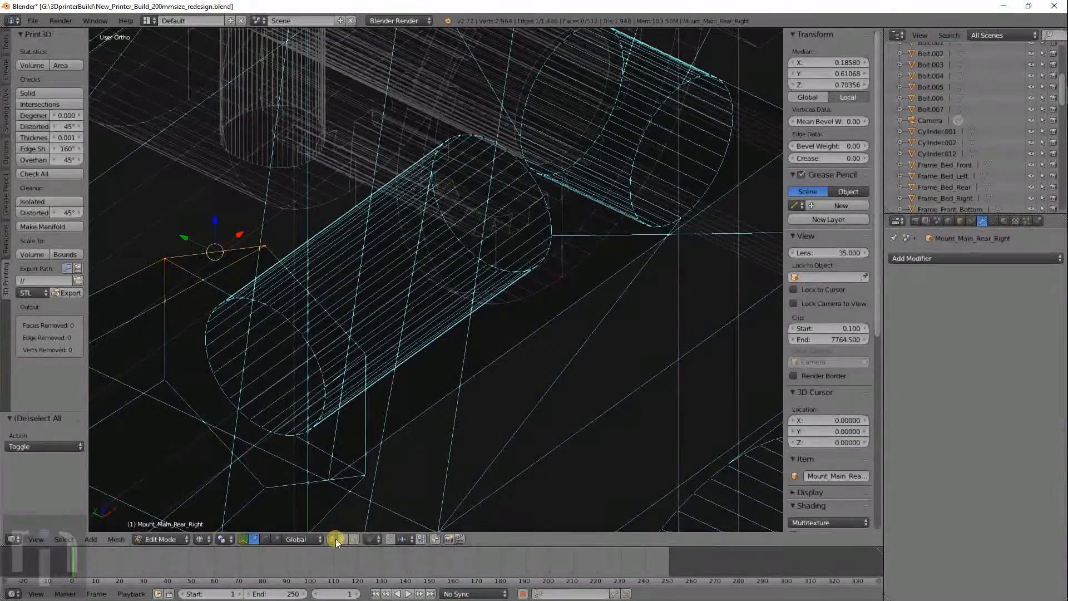
key("a")
key("c")
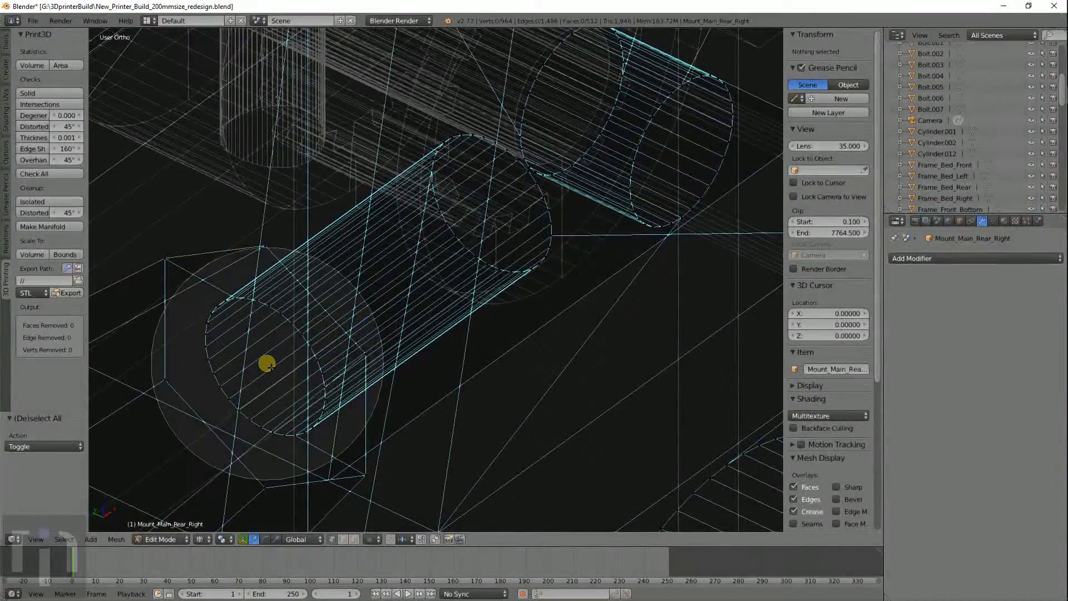
left_click(266, 365)
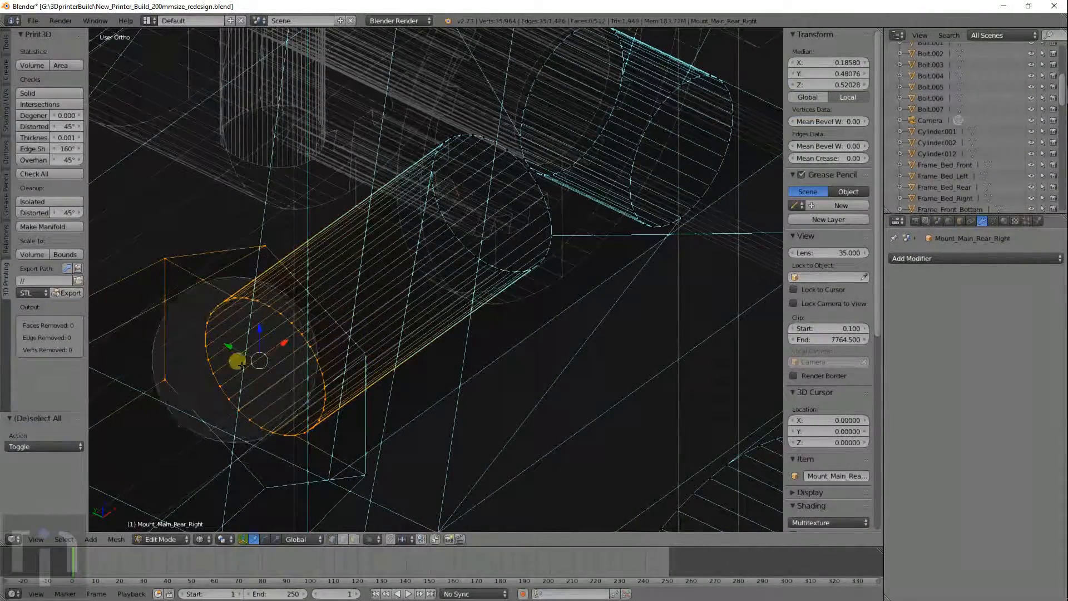
middle_click_drag(441, 466, 405, 466)
scroll(406, 467, "down", 4)
middle_click_drag(403, 421, 219, 283)
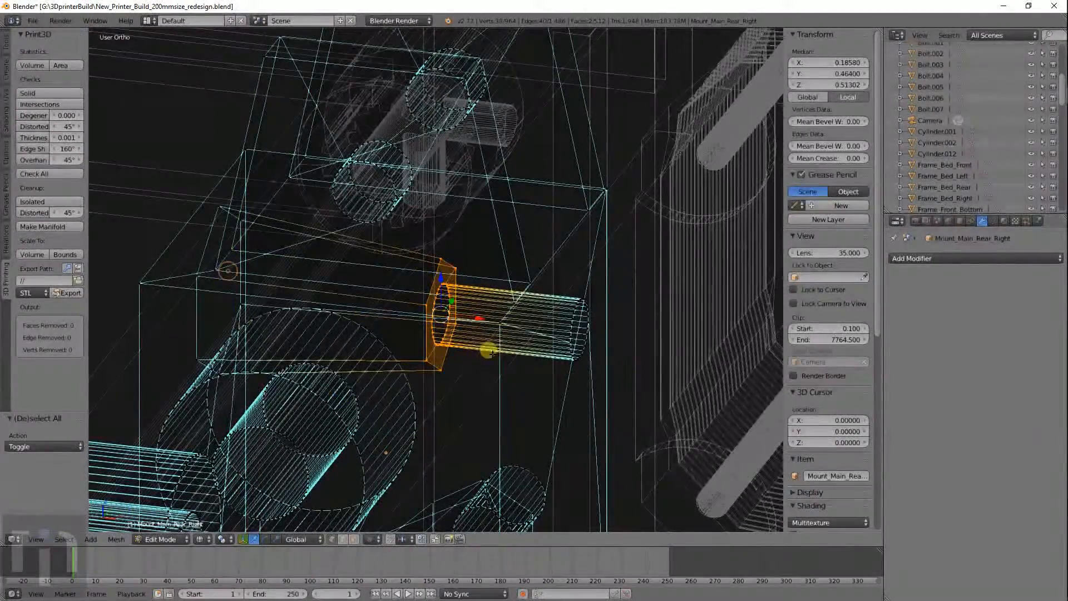
scroll(489, 352, "down", 6)
scroll(493, 355, "up", 8)
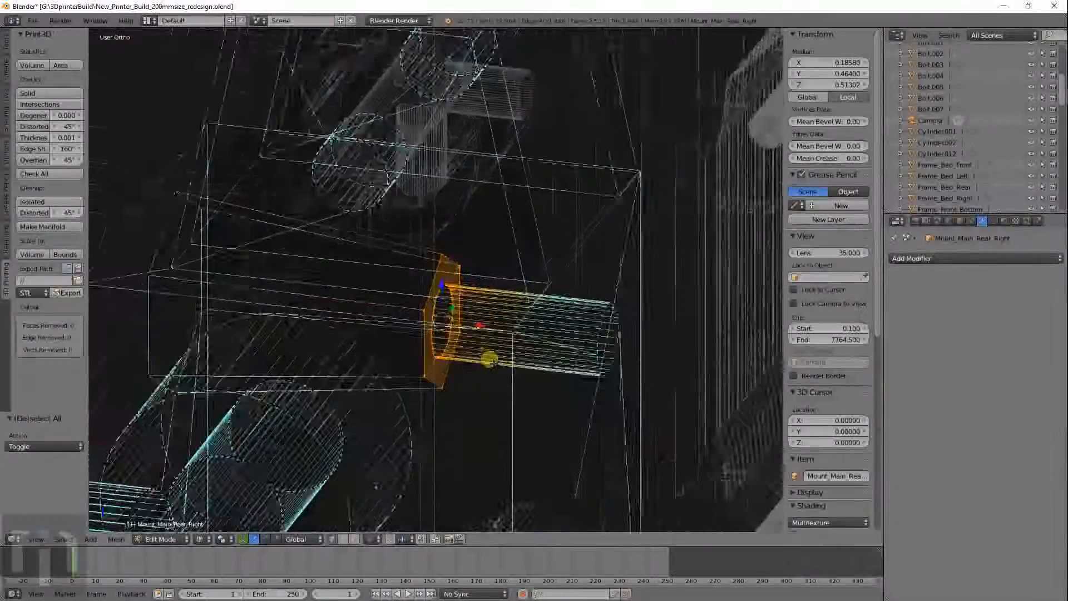
middle_click_drag(491, 362, 522, 391)
key("g")
key("x")
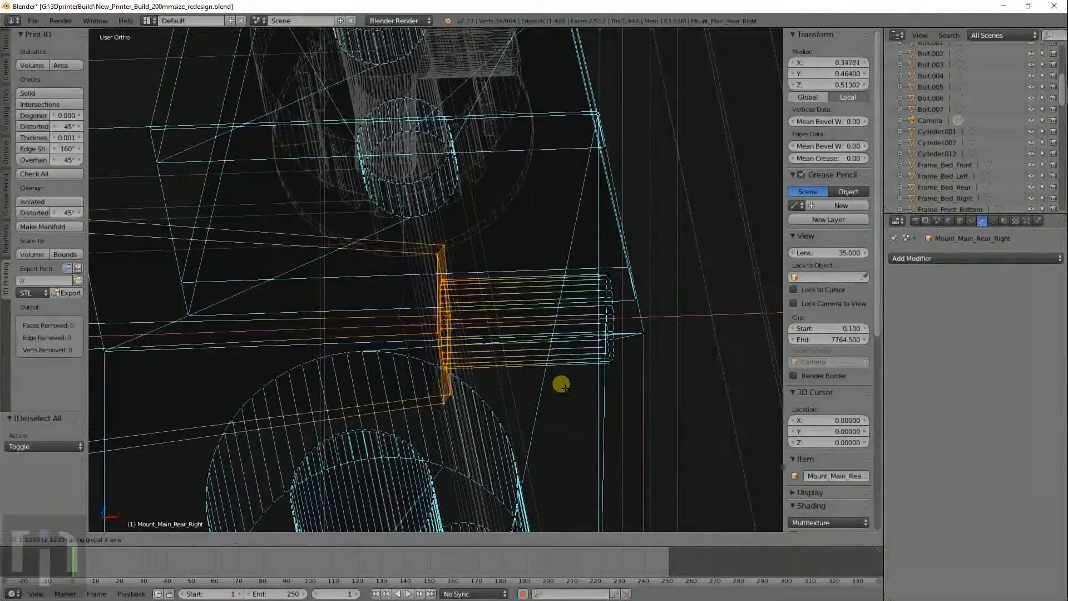
left_click(578, 390)
key("Tab")
Examine the mount's screw holes, nut slots and bores from several angles in wireframe and solid display
scroll(576, 386, "down", 4)
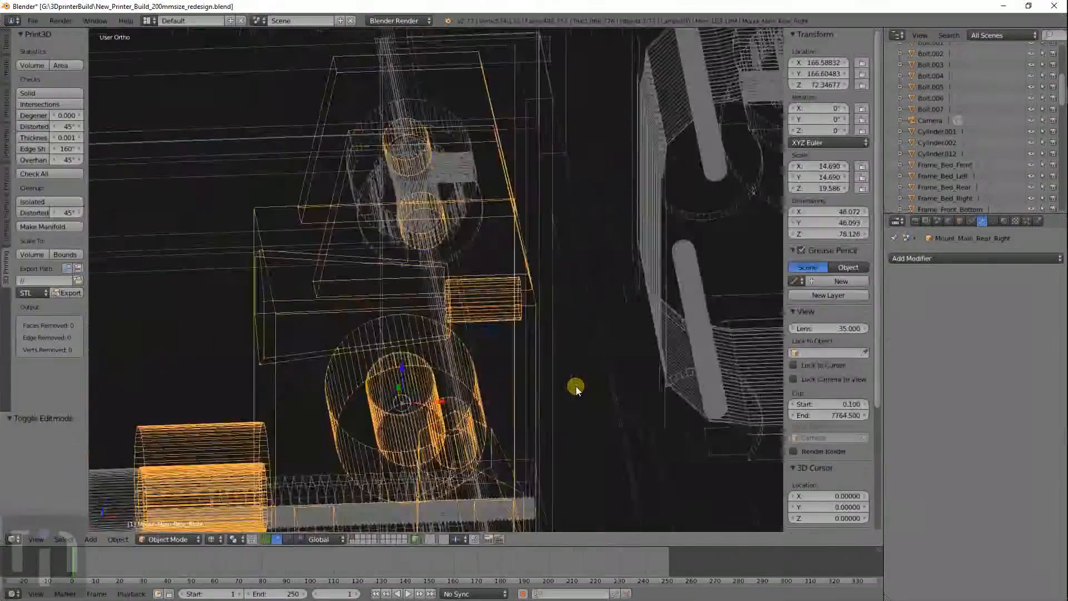
middle_click_drag(455, 359, 489, 352)
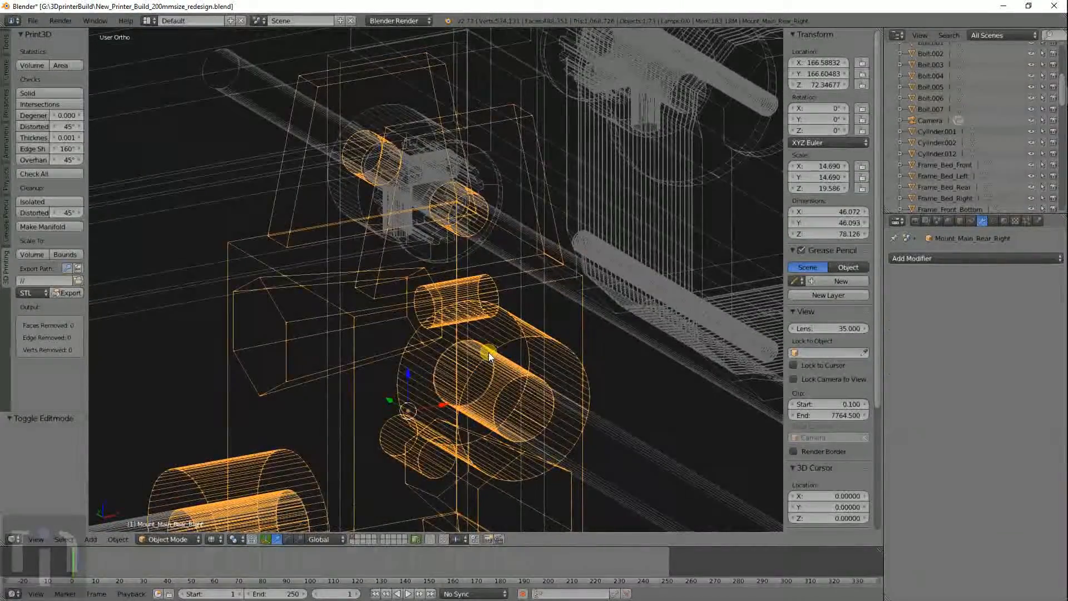
middle_click_drag(490, 311, 456, 325)
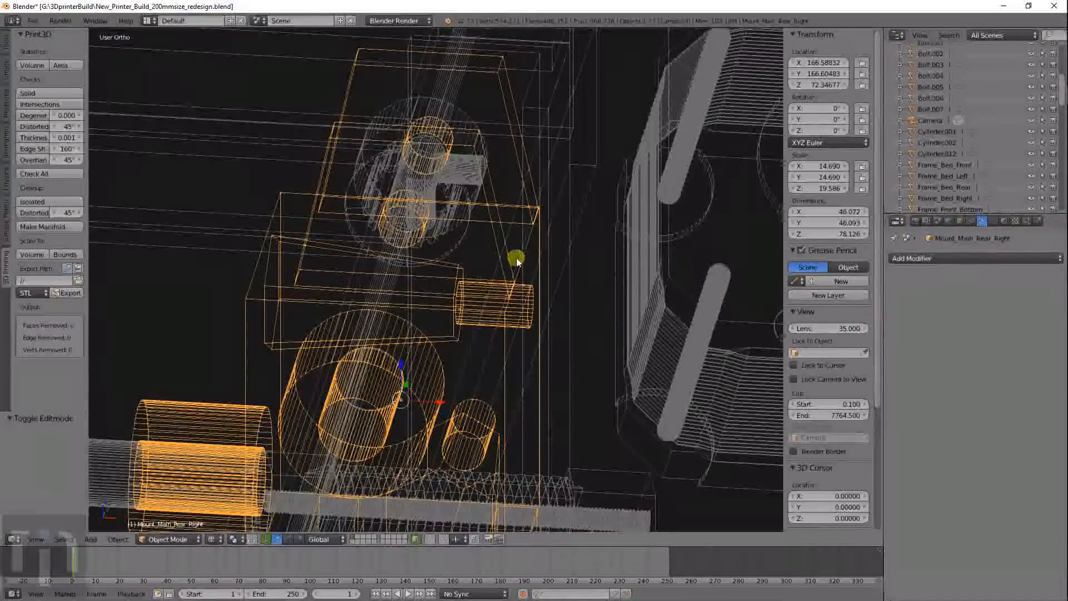
scroll(615, 332, "down", 3)
mouse_move(615, 332)
middle_mouse_down()
mouse_move(445, 346)
mouse_move(509, 359)
mouse_move(342, 321)
mouse_move(338, 351)
mouse_move(392, 319)
mouse_move(459, 313)
mouse_move(425, 282)
mouse_move(505, 328)
mouse_move(483, 326)
middle_mouse_up()
key("z")
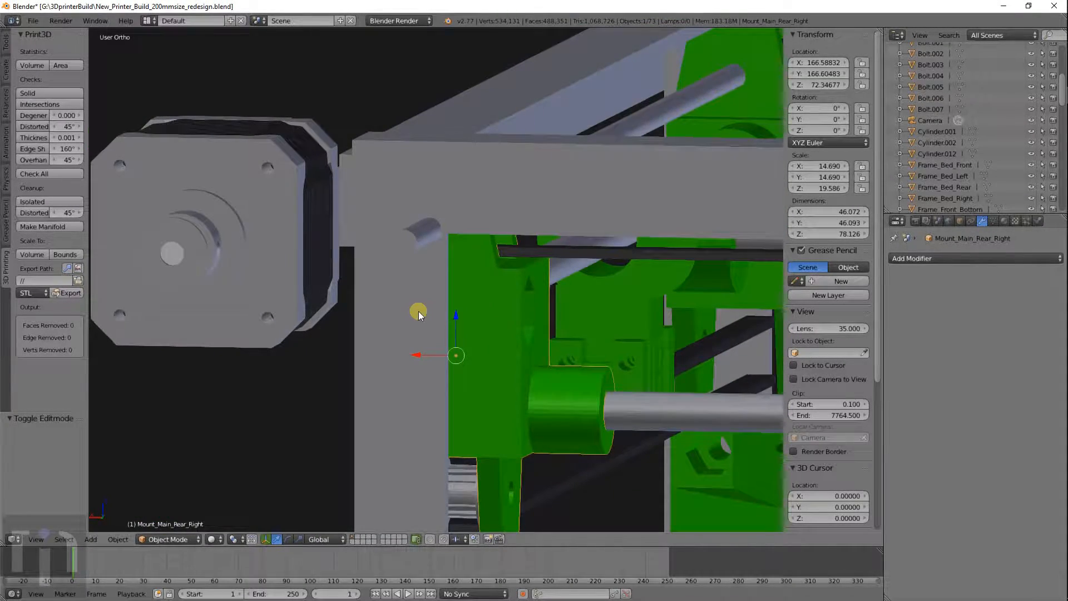
In a wireframe top view, snap the 3D cursor to the rear right mount and add a cube there
key("KP_7")
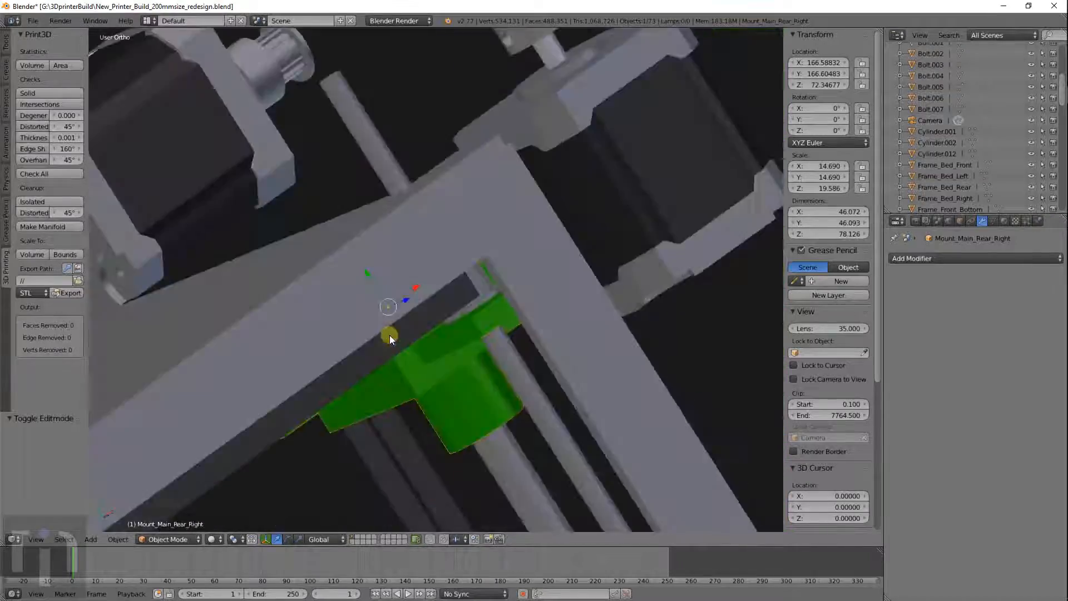
key("z")
scroll(444, 312, "up", 4)
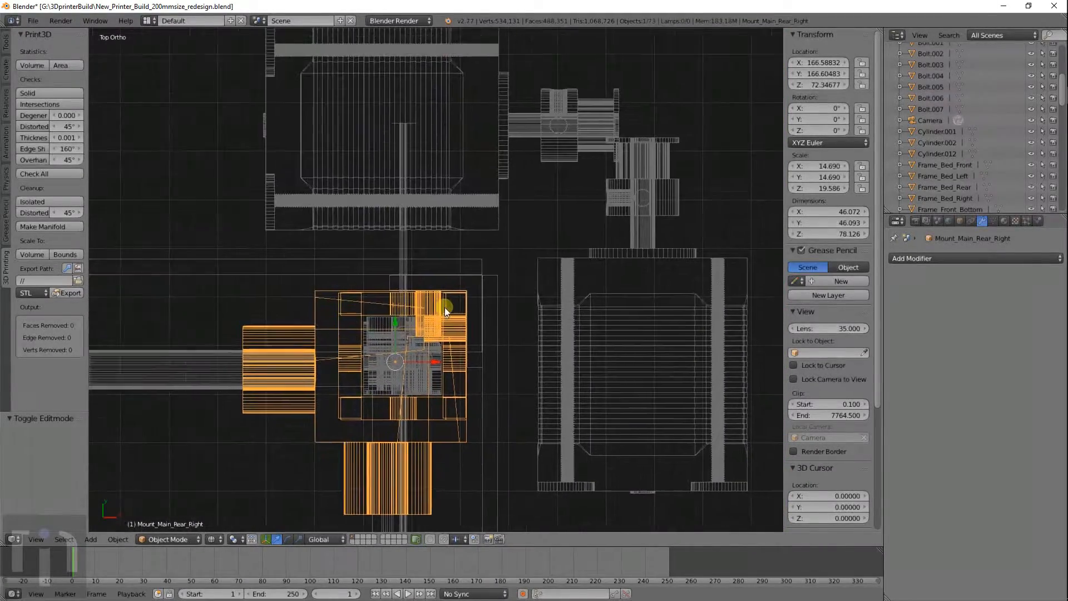
key("shift+a")
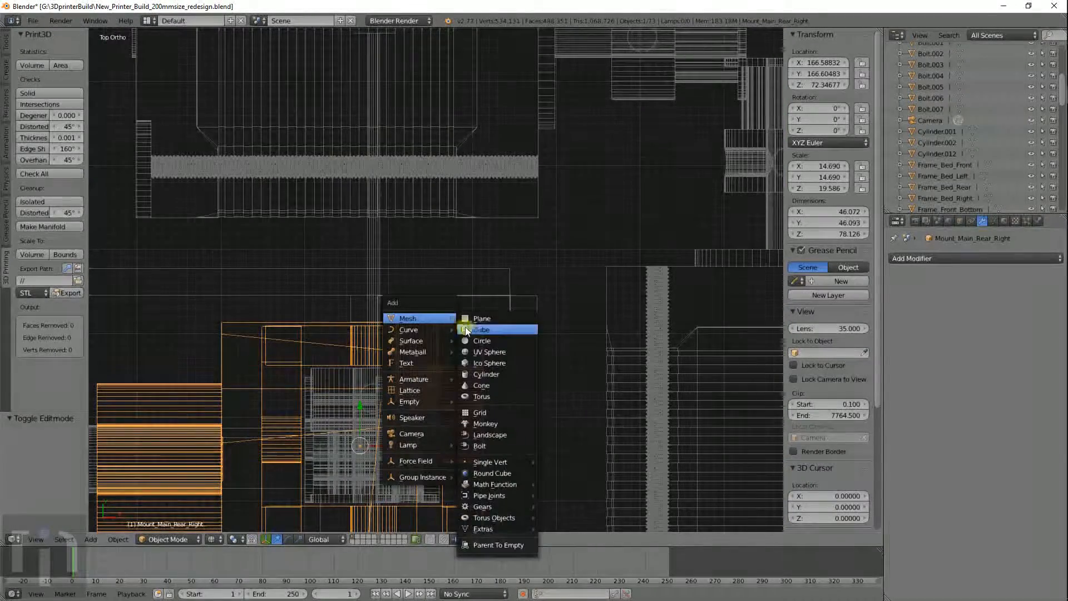
key("Escape")
key("shift+s")
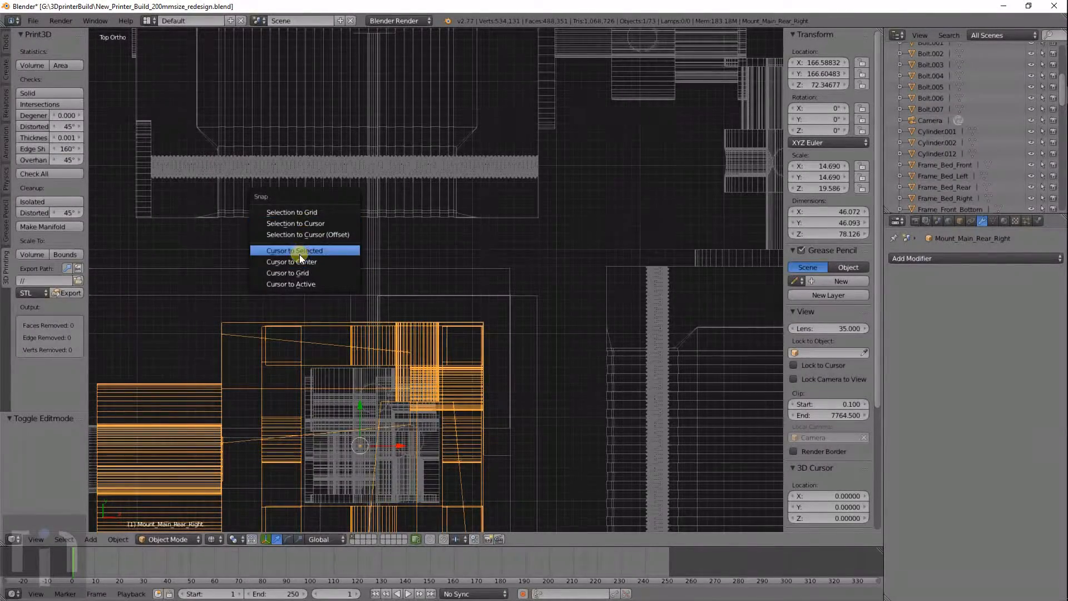
left_click(299, 251)
key("shift+a")
mouse_move(409, 328)
left_click(438, 342)
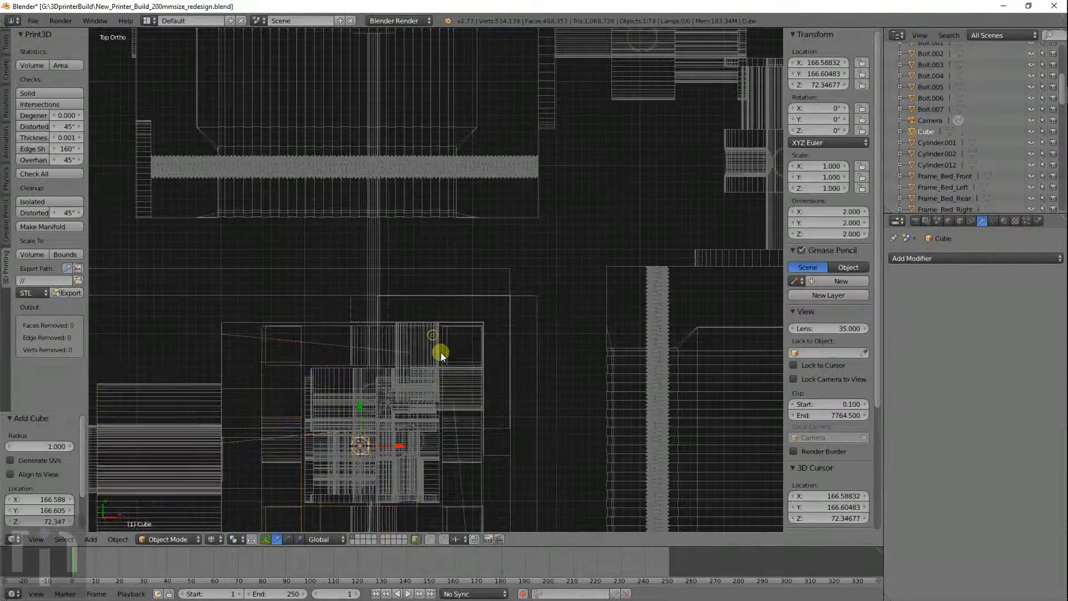
Move the cube to the gap between the rear frame and motor, and scale it uniformly to about 3.34 to span the gap
key("g")
left_click(479, 240)
key("s")
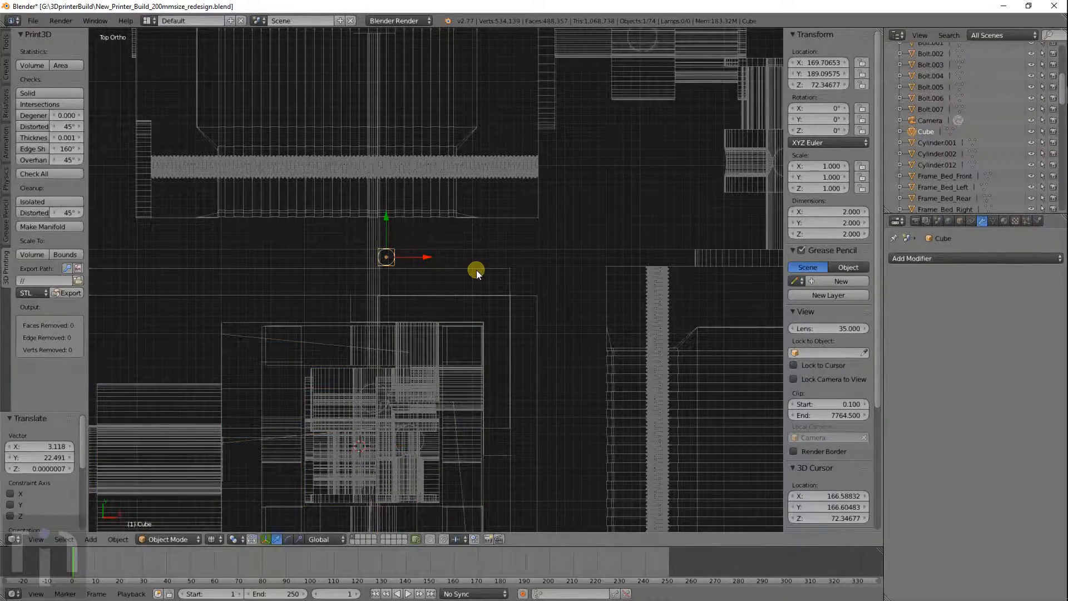
left_click(606, 64)
key("g")
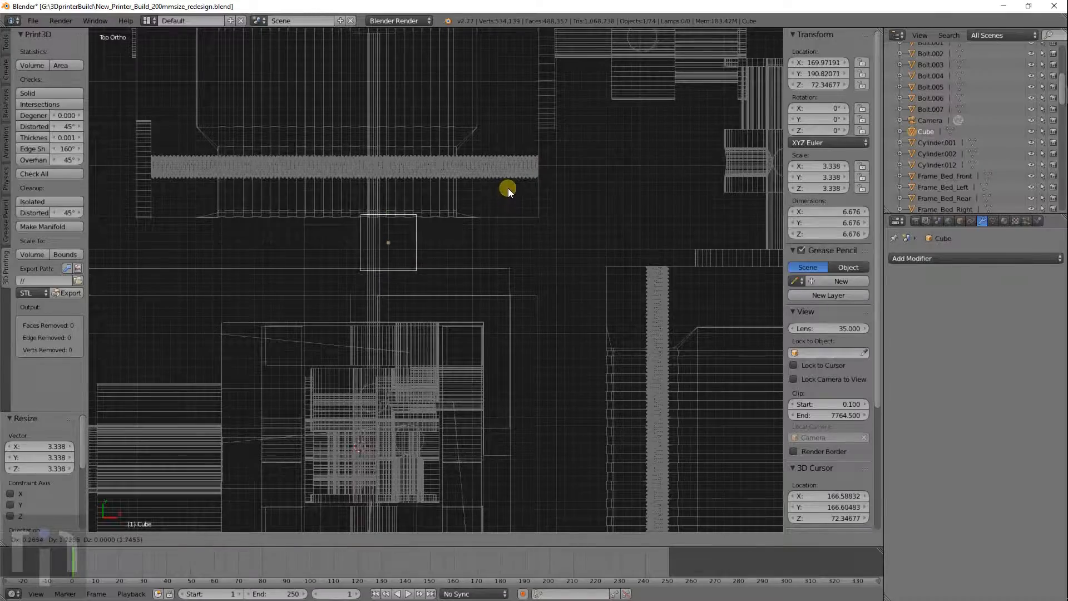
left_click(508, 187)
Select the rear X-axis stepper motor together with its shaft pulley and move both along positive Y, well clear of the rear frame
scroll(508, 187, "down", 2)
right_click(566, 113)
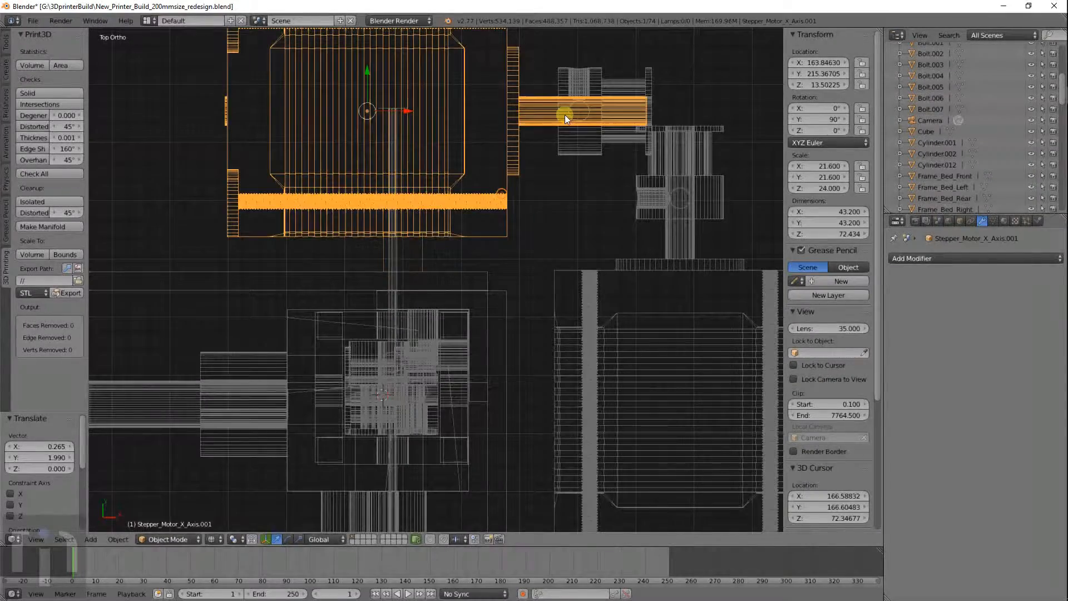
right_click(583, 84, "shift")
key("g")
key("y")
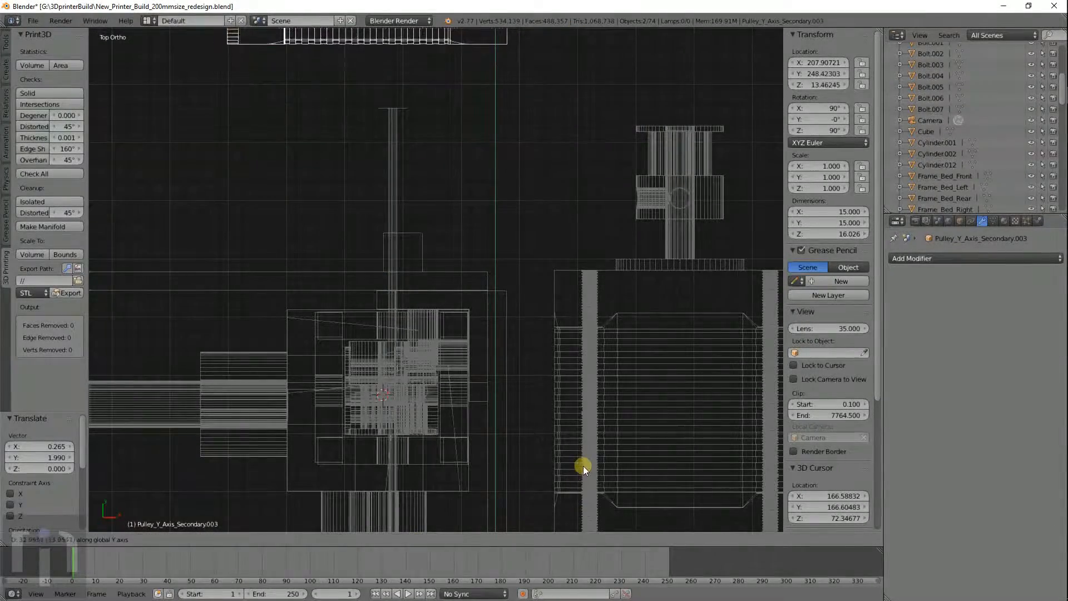
left_click(583, 465)
scroll(583, 466, "down", 6)
key("g")
key("y")
left_click(578, 493)
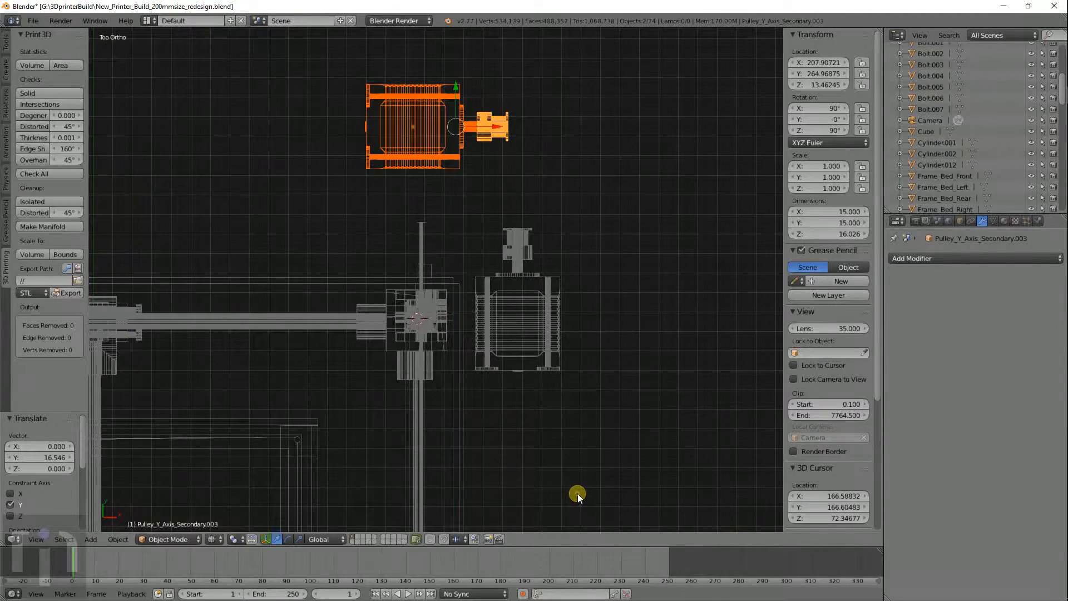
Shift the selected rear motor and pulley about 119 units along negative X
key("g")
key("x")
left_click(381, 489)
scroll(429, 489, "up", 5)
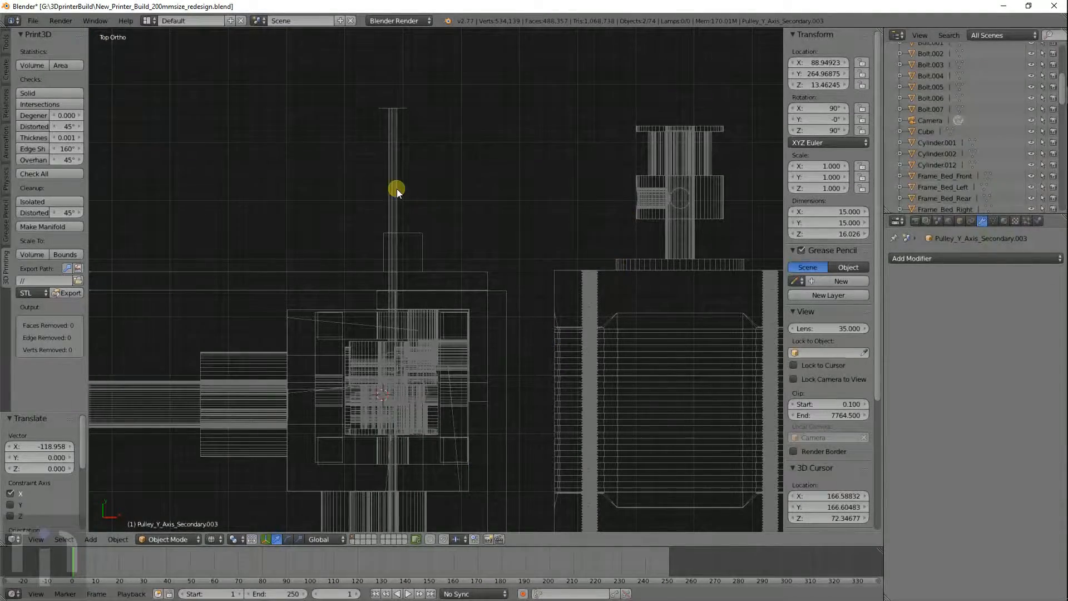
Move the cube beside the other stepper motor's shaft and align it in the gap between the motor's raised face and the pulley
right_click(414, 237)
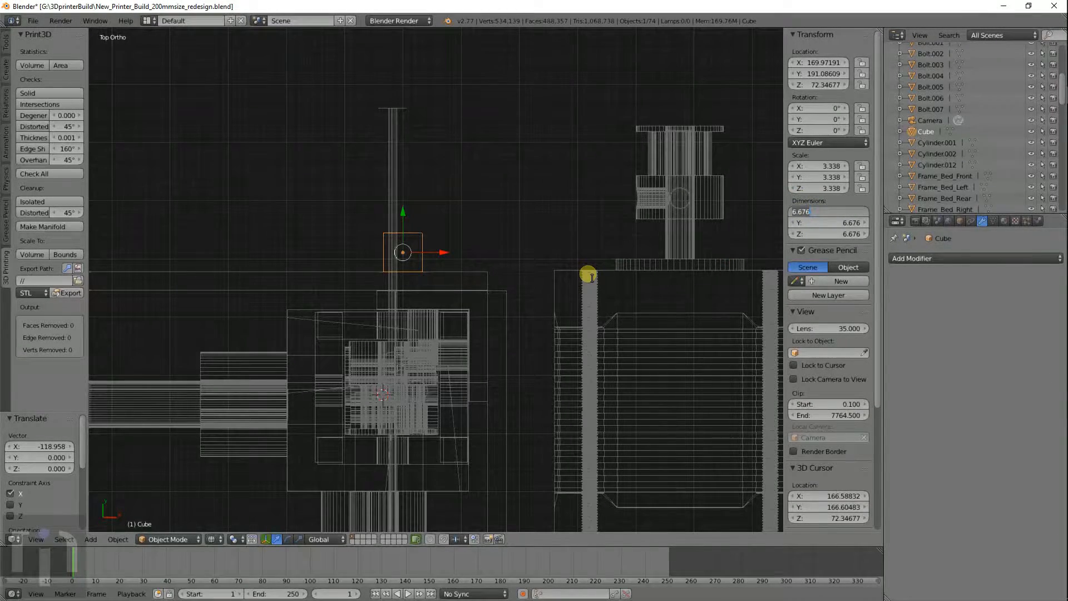
key("Return")
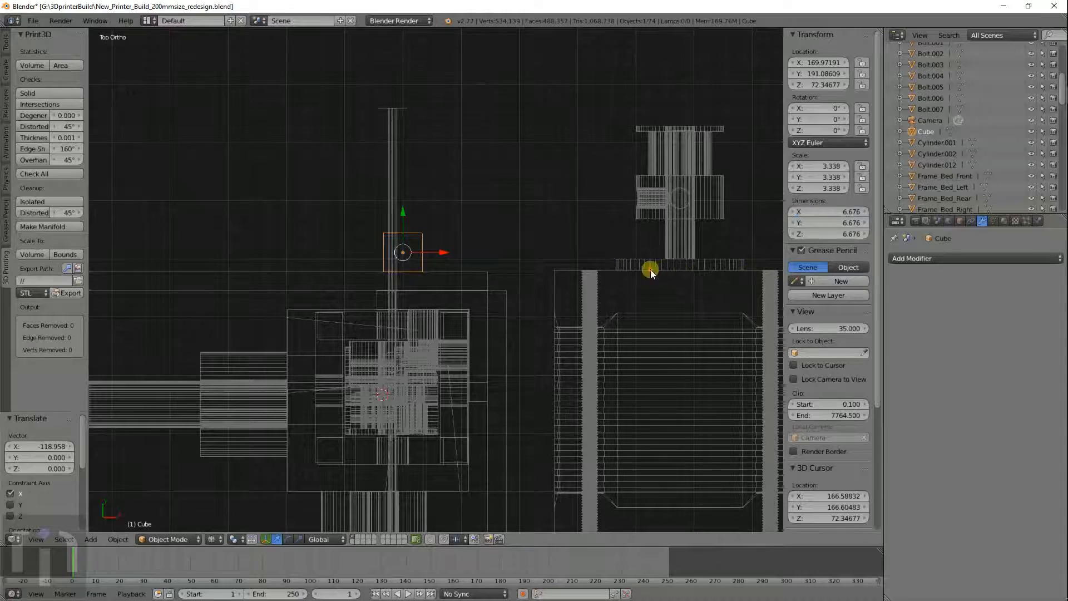
key("g")
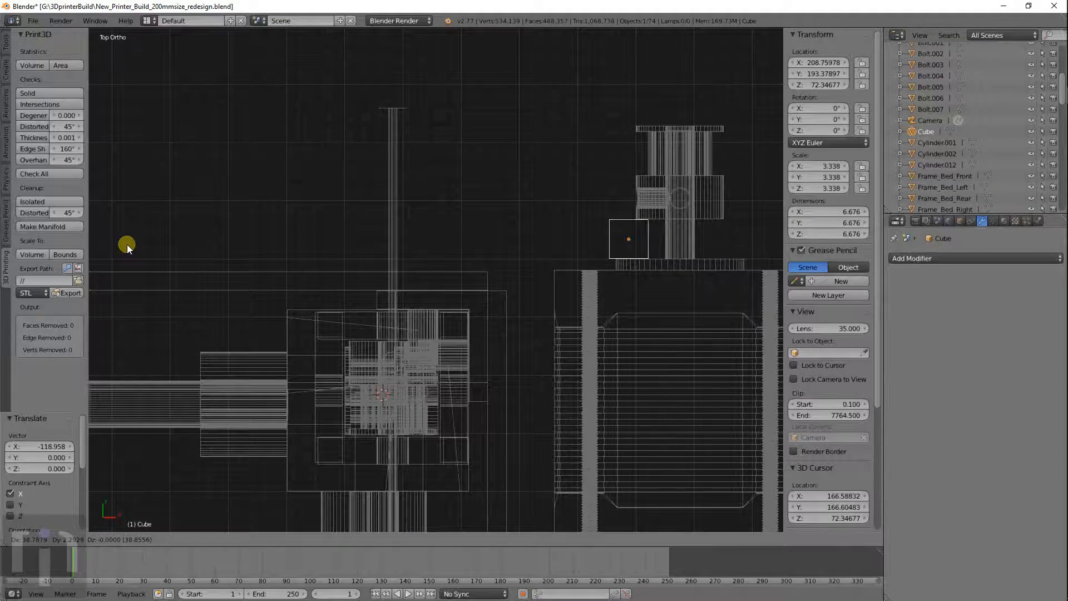
left_click(127, 245)
middle_click_drag(712, 340, 558, 378, "shift")
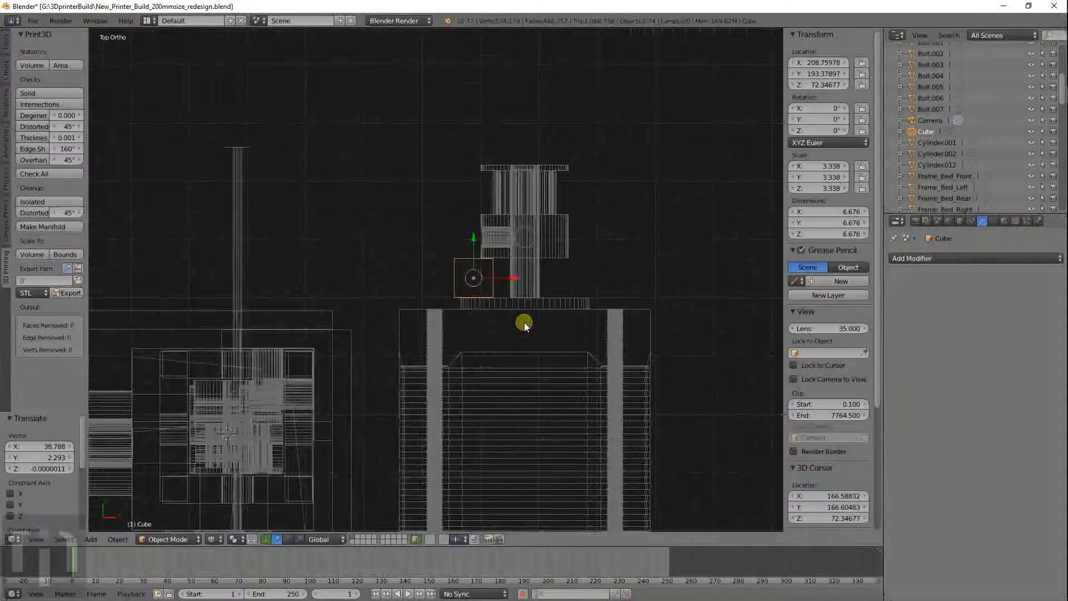
scroll(526, 323, "up", 8)
key("g")
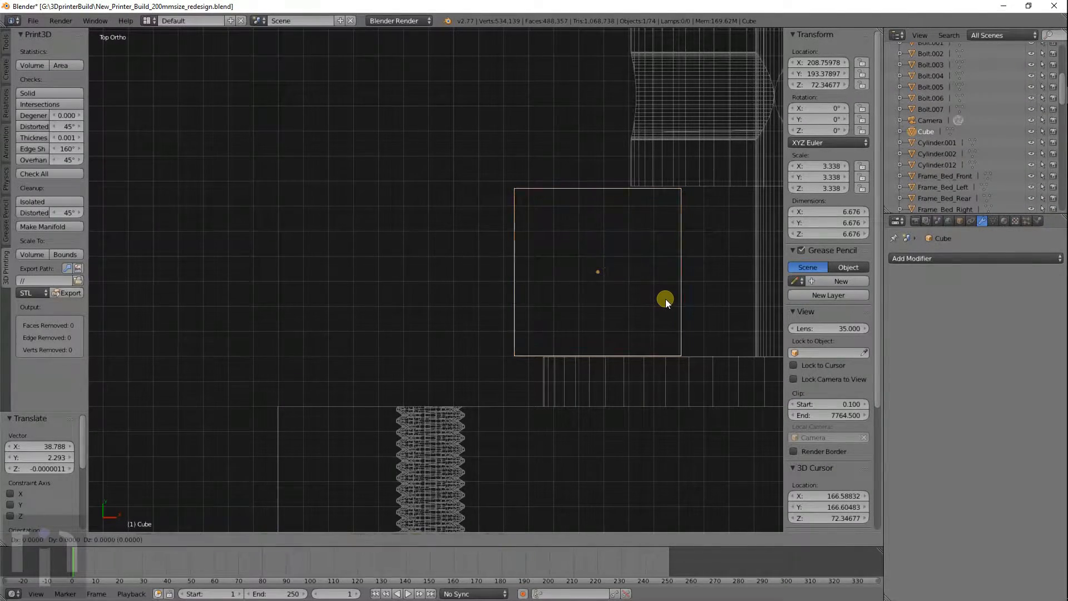
left_click(666, 298)
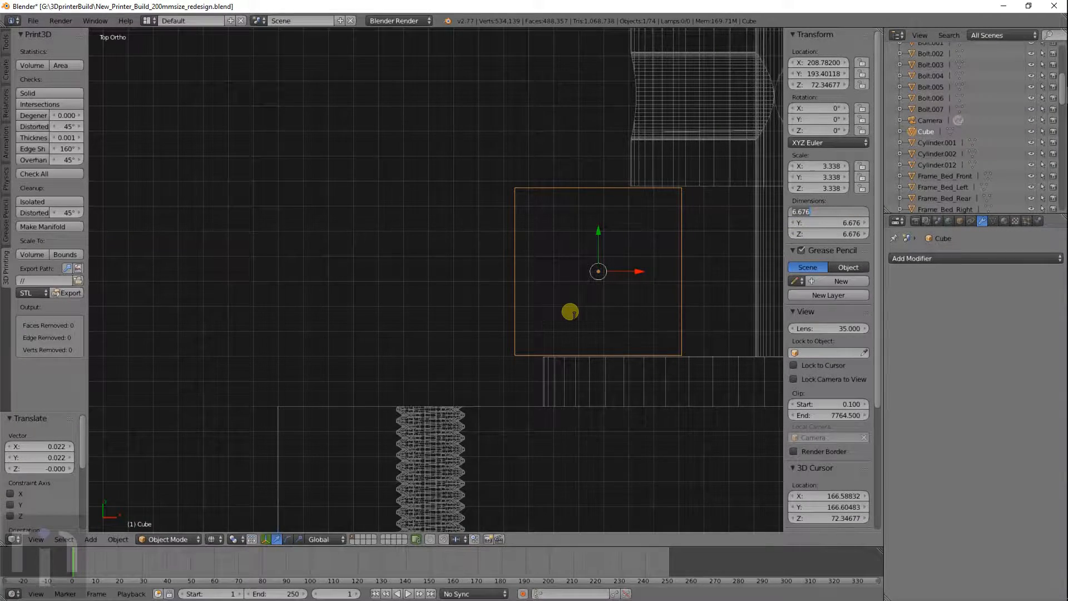
Set the cube's X and Y dimensions to 6.5
type("6.5")
key("Tab")
type("6.5")
key("Return")
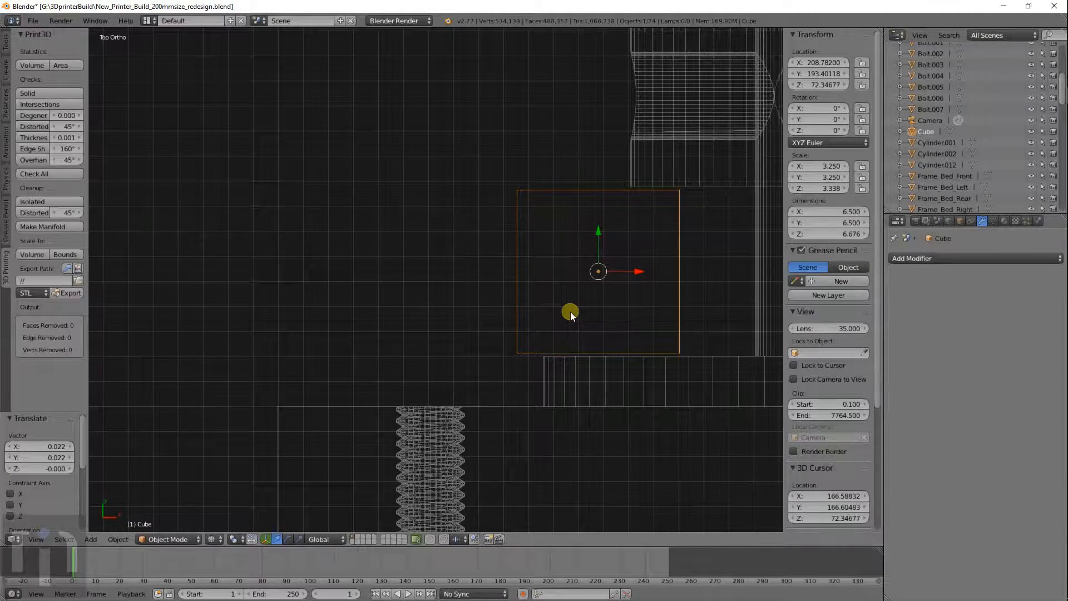
Move the cube about 39.7 units along negative X, over the rod behind the rear right mount
scroll(473, 310, "down", 6)
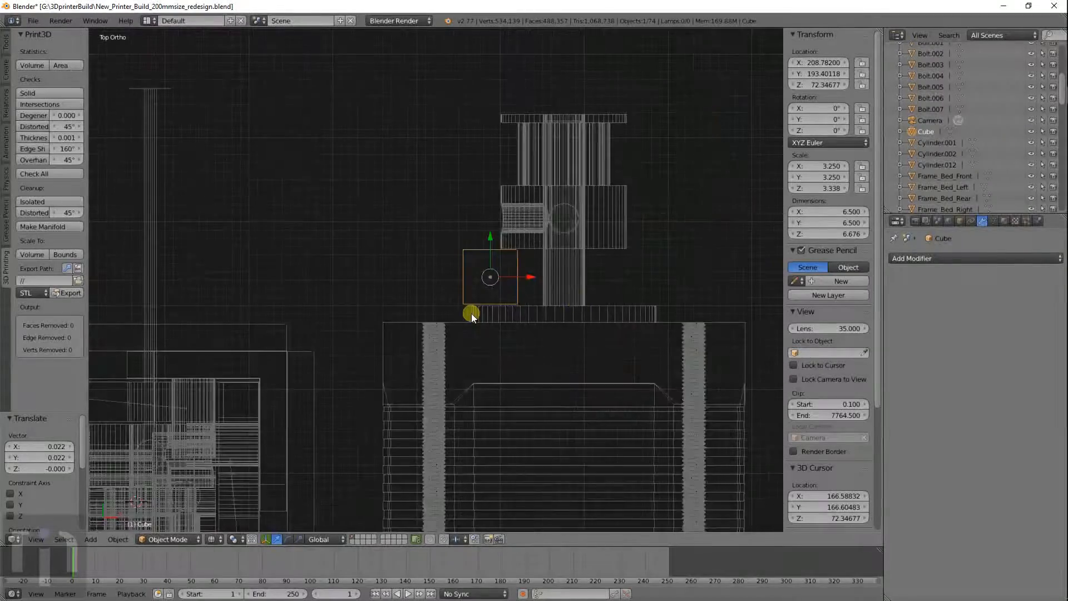
middle_click_drag(472, 310, 676, 326, "shift")
key("g")
key("x")
left_click(351, 326)
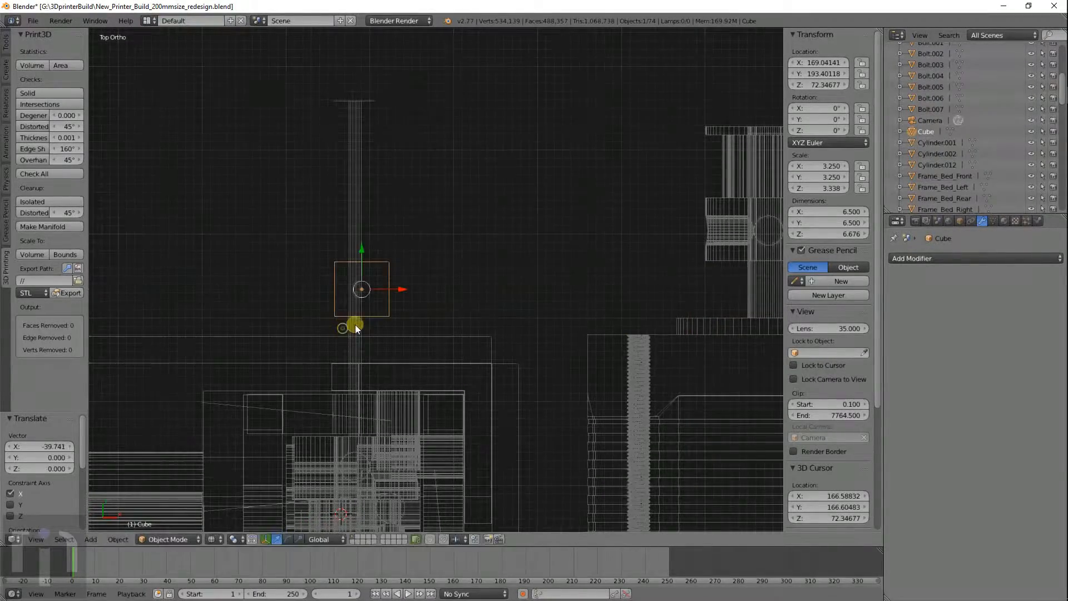
Add the X-axis stepper motor to the cube selection and move both about 2.26 units along negative Y toward the rear frame
right_click(669, 335)
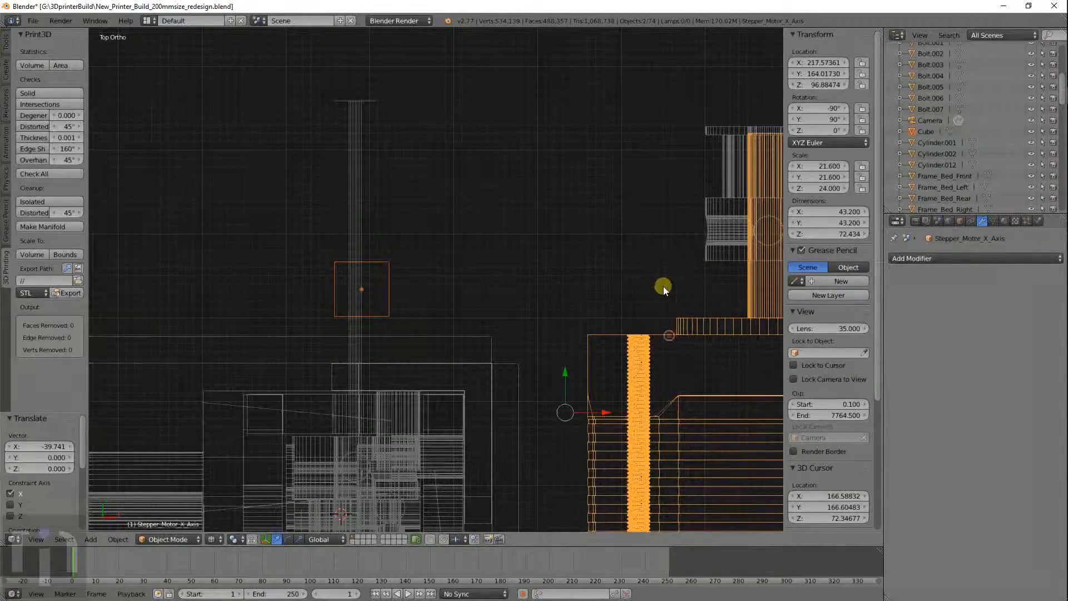
scroll(468, 248, "up", 1)
scroll(469, 248, "up", 1)
key("g")
key("y")
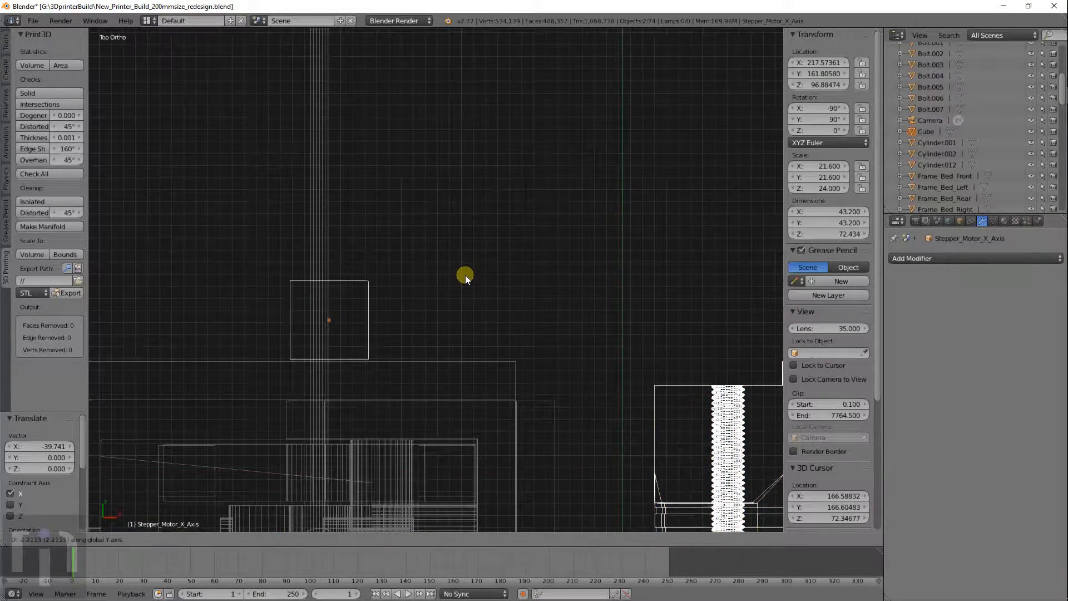
left_click(465, 276)
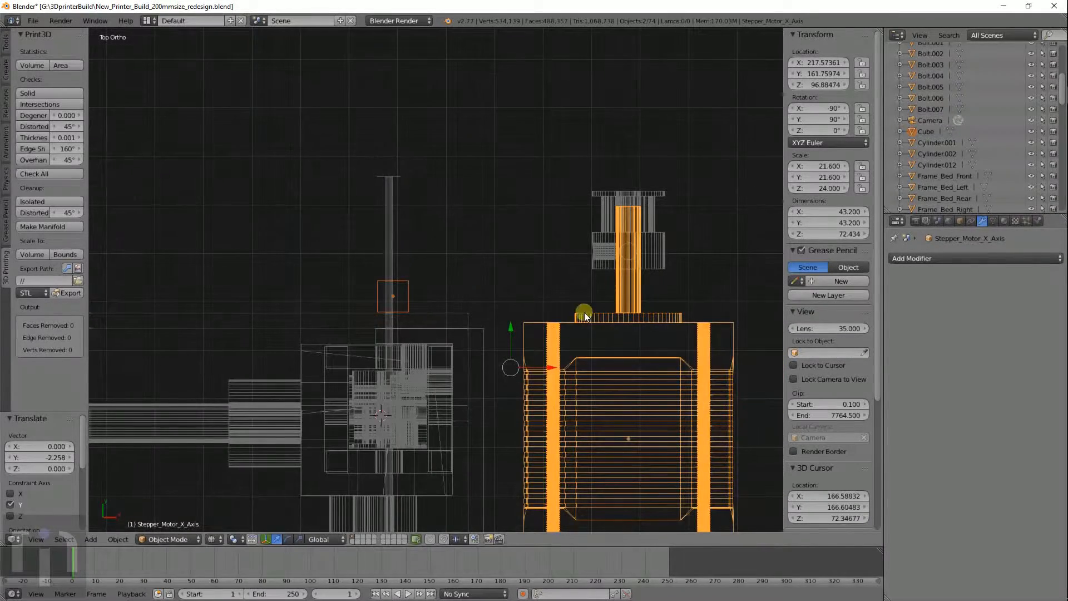
Select only the cube and move it about 24.3 units along positive X, between the rod and the motor shaft
right_click(409, 288)
scroll(433, 293, "down", 2)
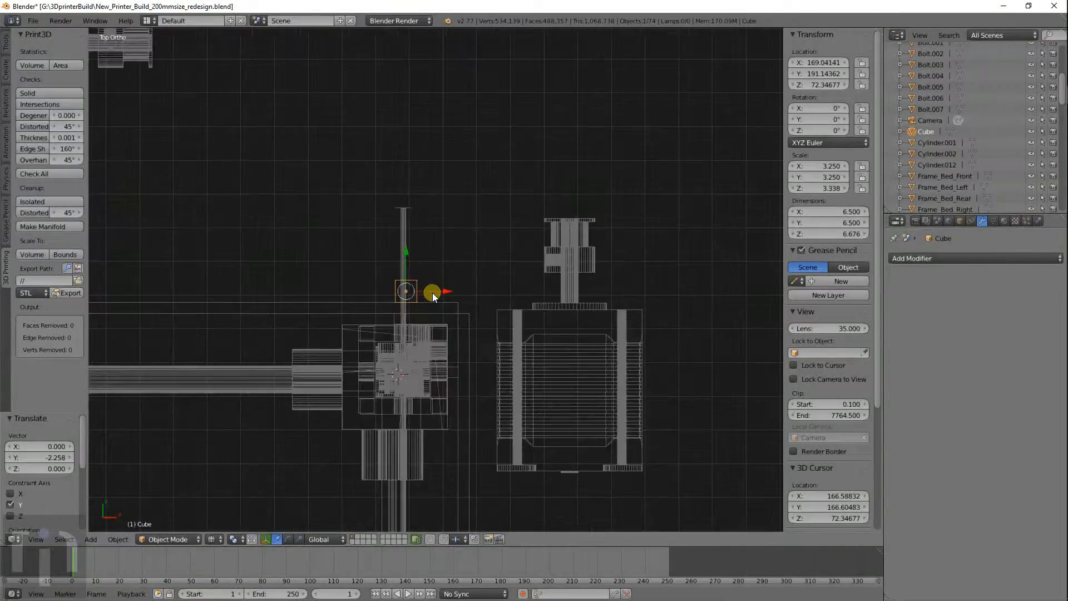
scroll(432, 293, "up", 4)
key("g")
key("x")
left_click(605, 277)
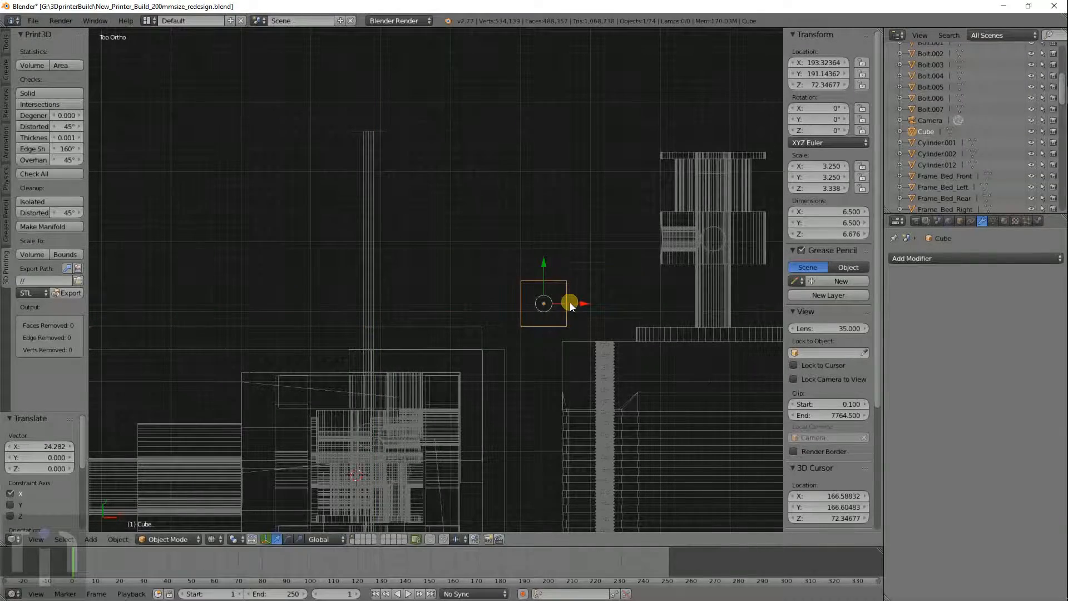
Stretch the cube along X by about 10.05 and shift it about 13.2 units along X to reach the motor's outer edge
key("s")
key("x")
left_click(108, 324)
scroll(281, 345, "down", 3)
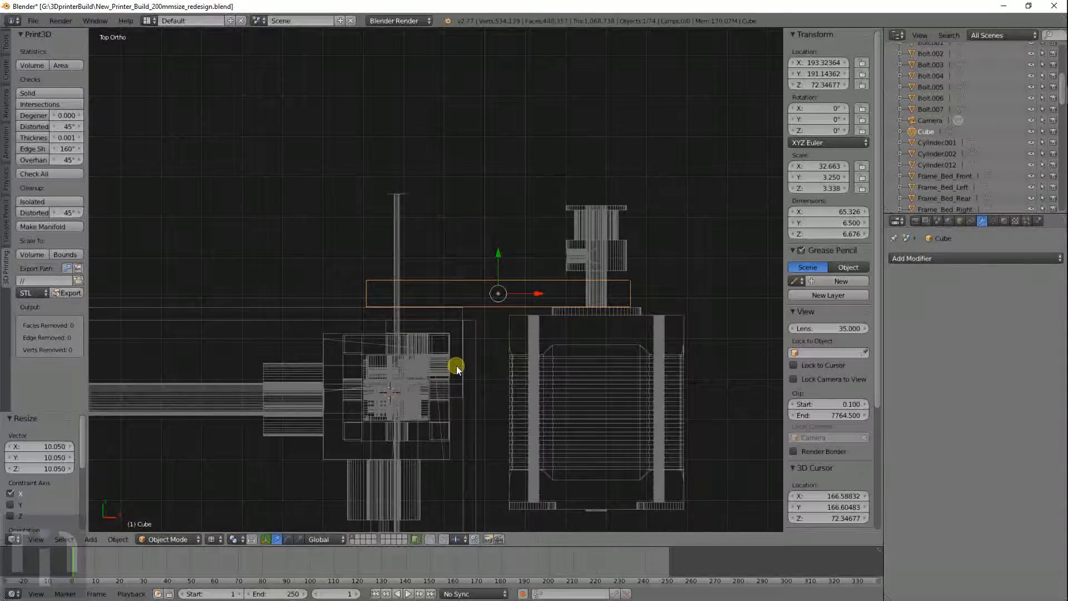
key("g")
key("x")
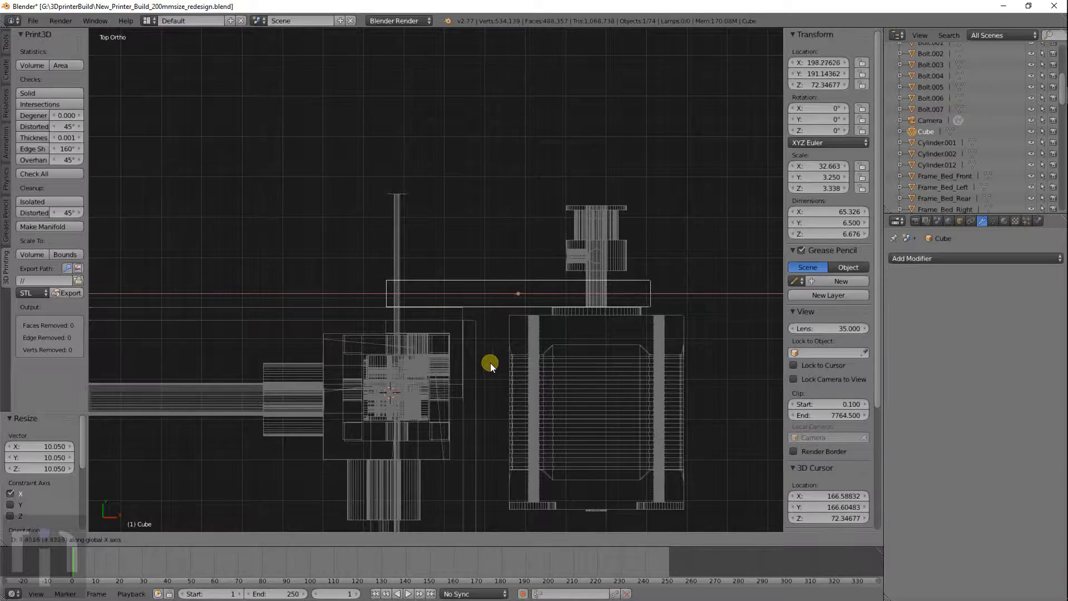
left_click(523, 367)
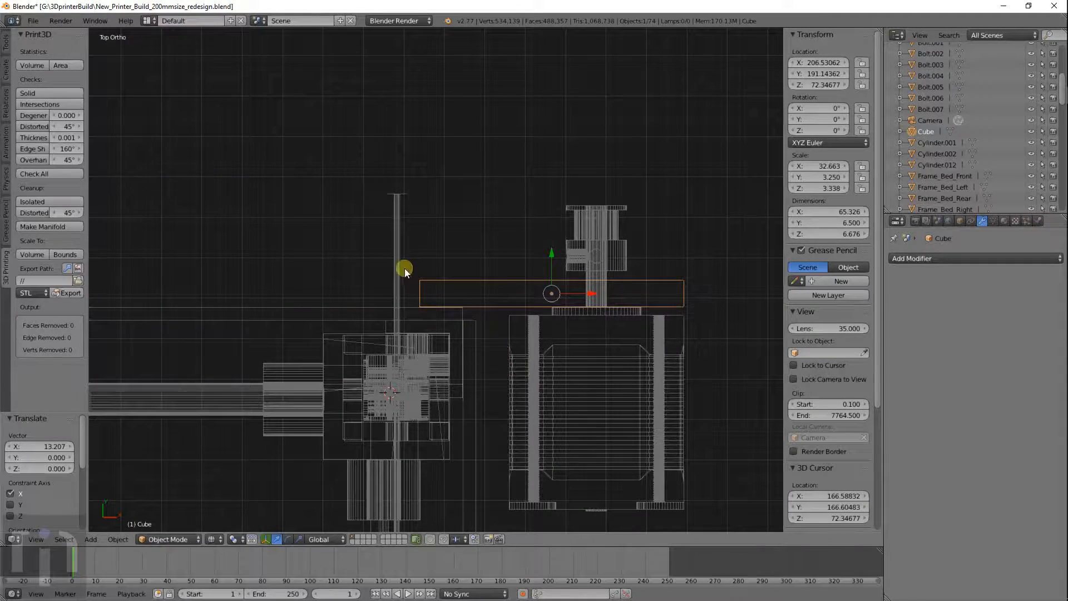
Select the vertices at the bar's mount-side end, extend them 23.8 units along negative X to the mount's far edge, and finish mesh editing
key("Tab")
key("a")
key("b")
left_click_drag(404, 266, 447, 339)
key("g")
key("x")
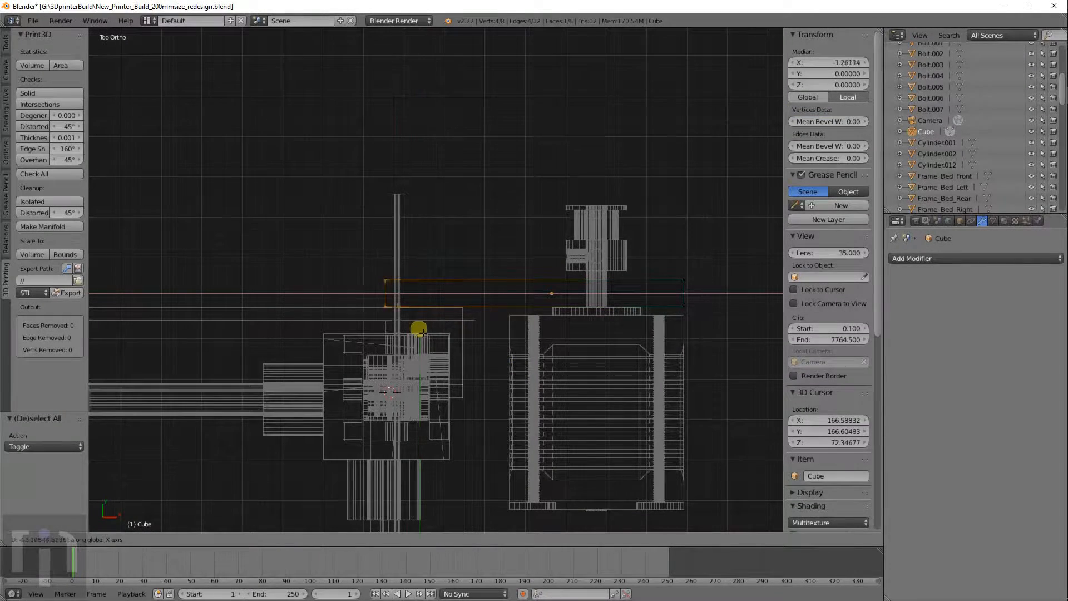
left_click(358, 326)
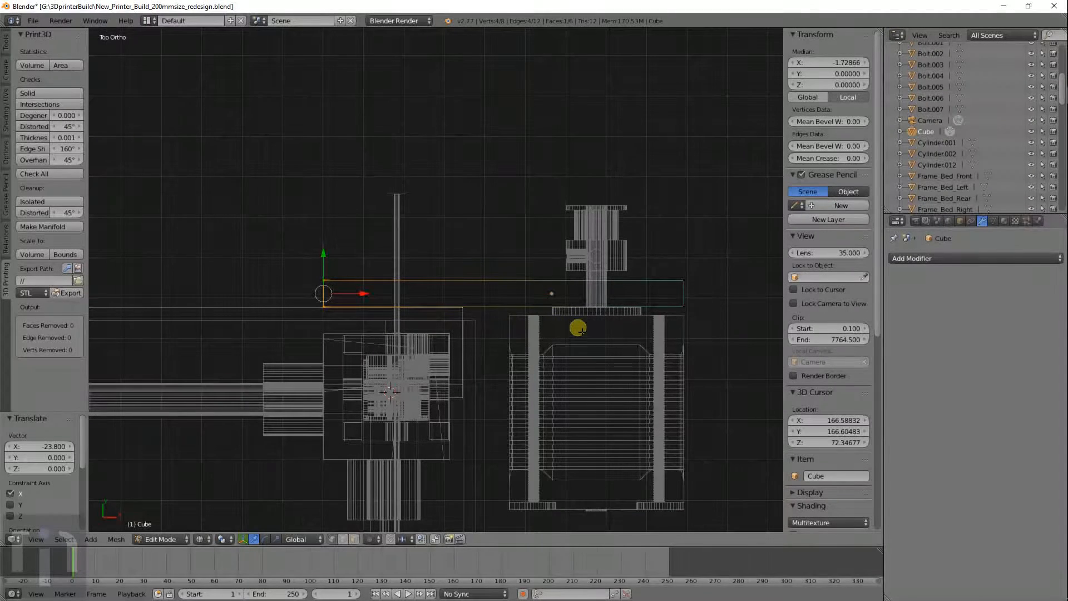
key("Tab")
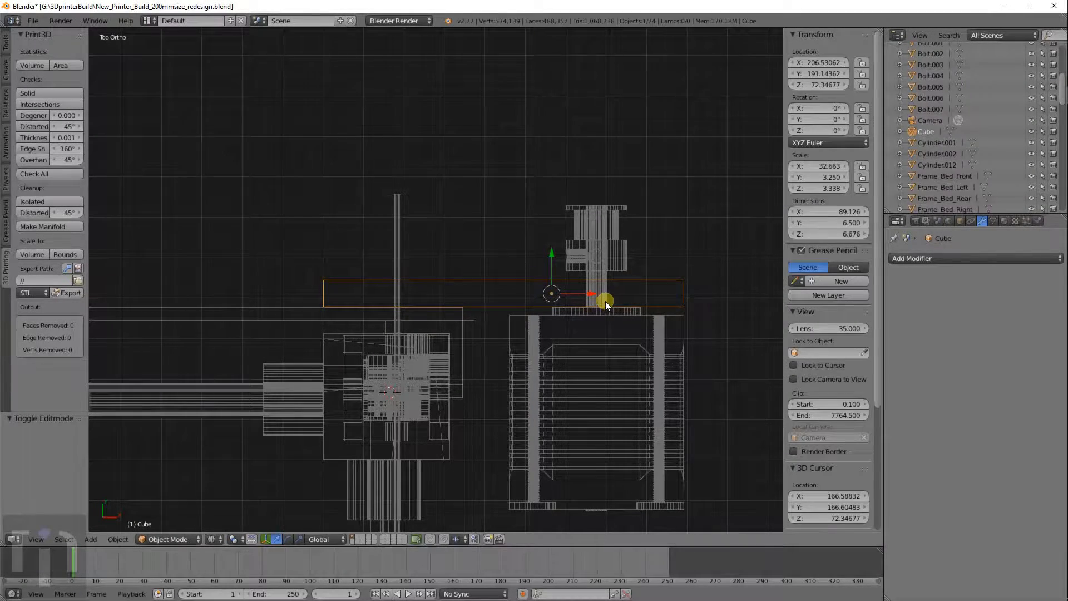
Duplicate the bar in place and rotate the copy 90° about Z
key("shift+d")
right_click(595, 359)
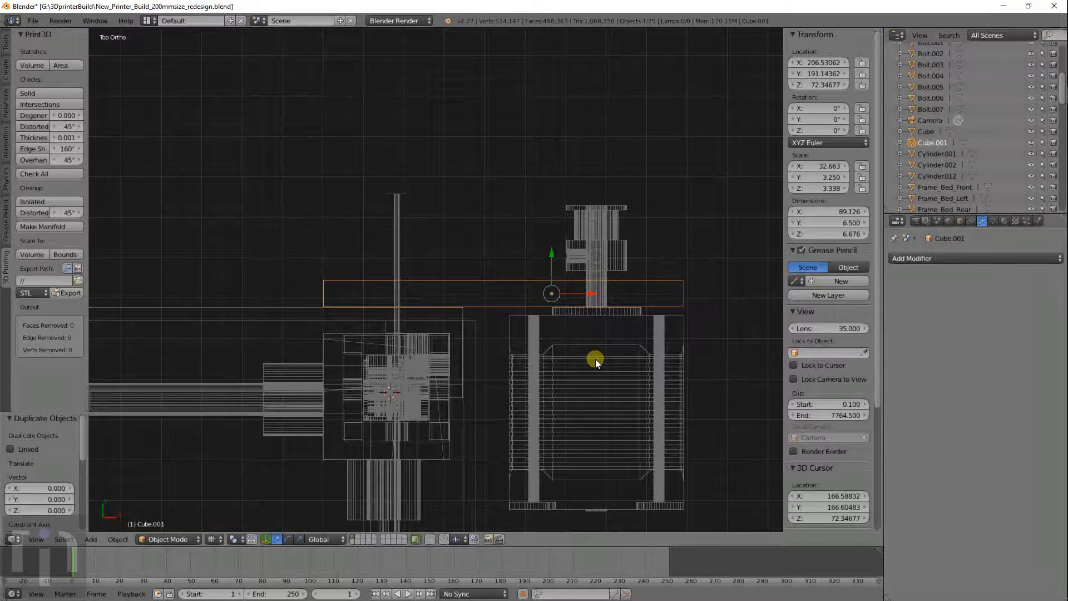
type("r90")
key("Return")
Scale the rotated copy along Y by about 0.41 and move it into the gap between the frame and the motor
key("s")
key("y")
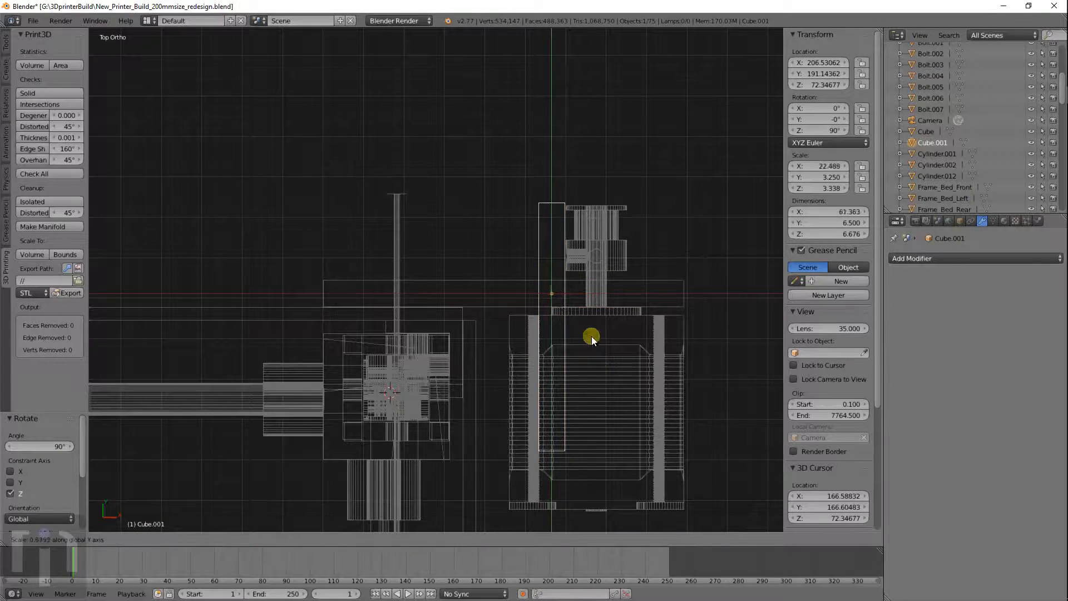
left_click(582, 301)
key("g")
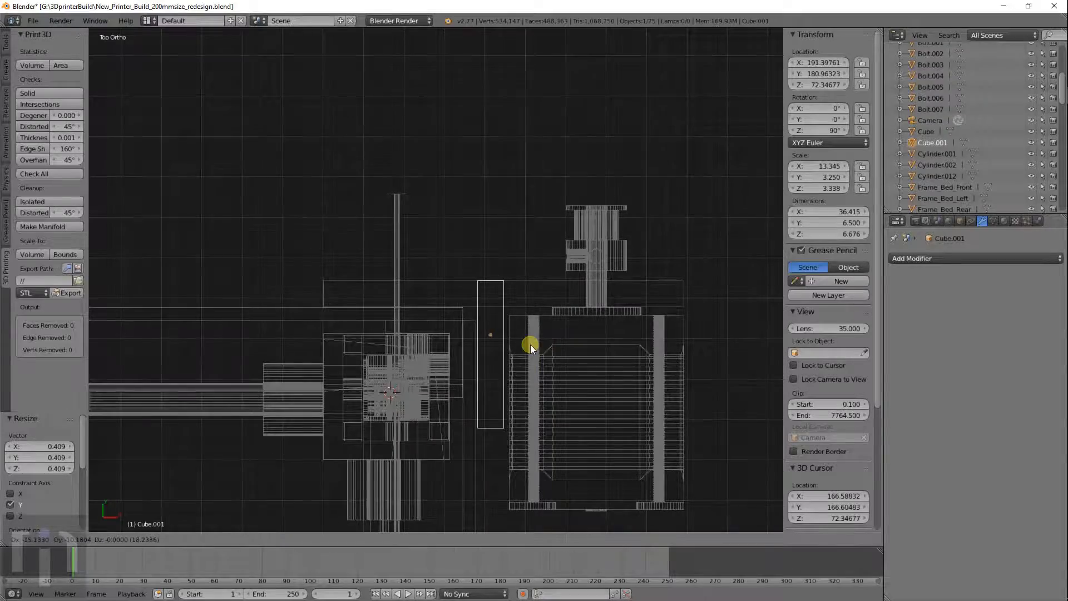
left_click(530, 345)
Raise the rotated copy along Z to about 83.0, checking its height against the mount in front view
scroll(529, 345, "up", 4)
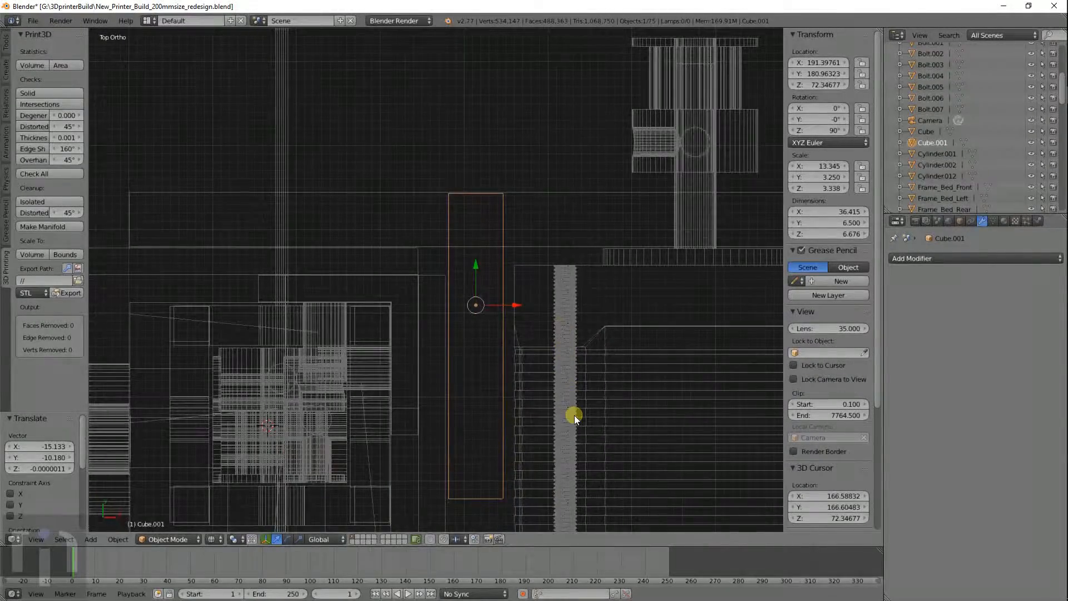
middle_click_drag(452, 442, 368, 328, "shift")
scroll(535, 355, "down", 3)
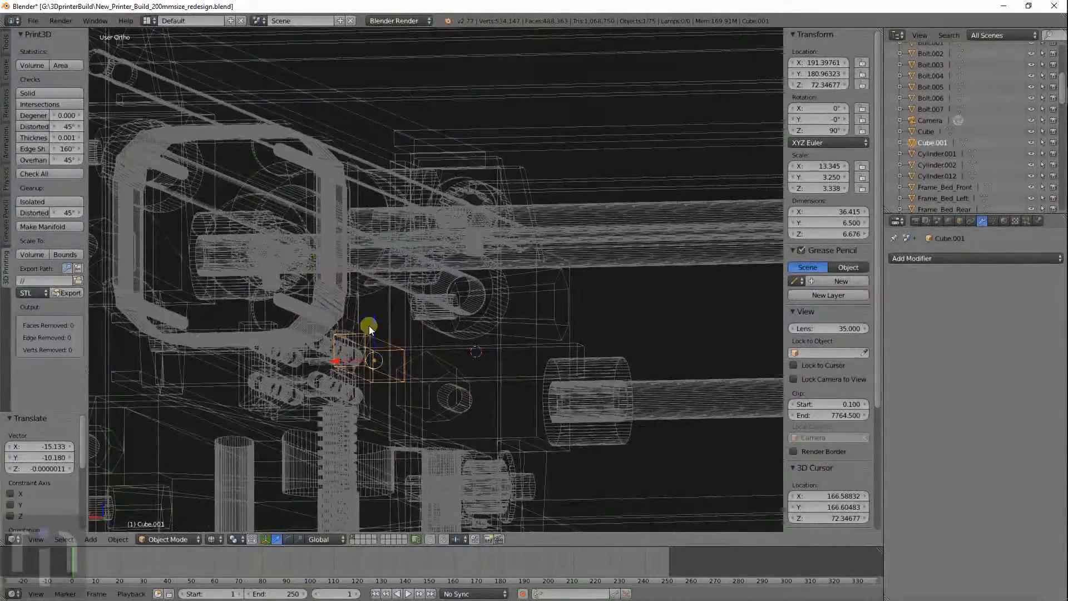
scroll(370, 328, "up", 4)
key("g")
key("z")
left_click(392, 310)
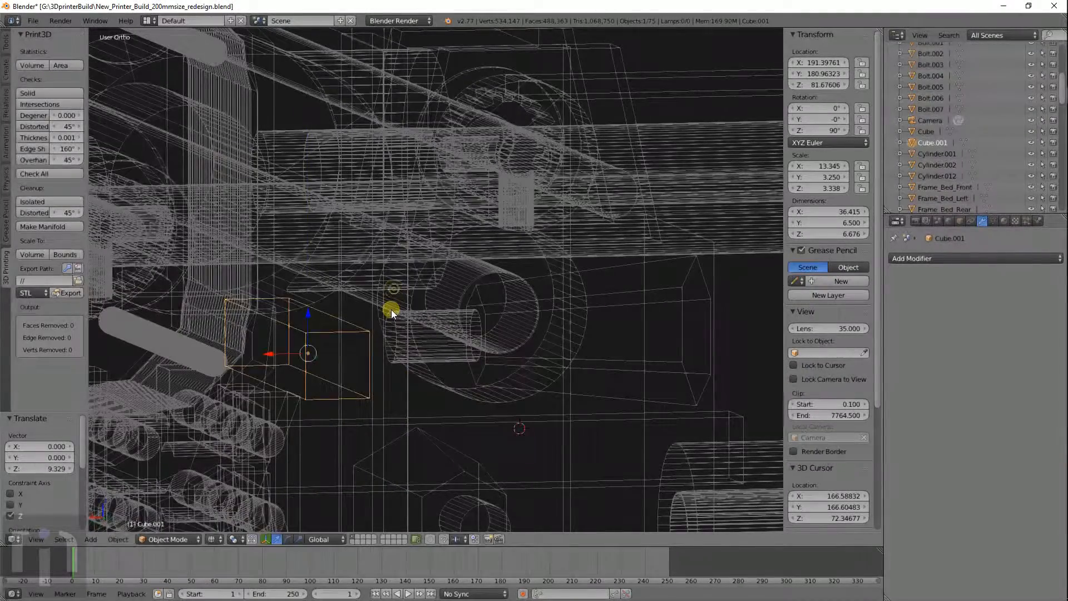
key("KP_1")
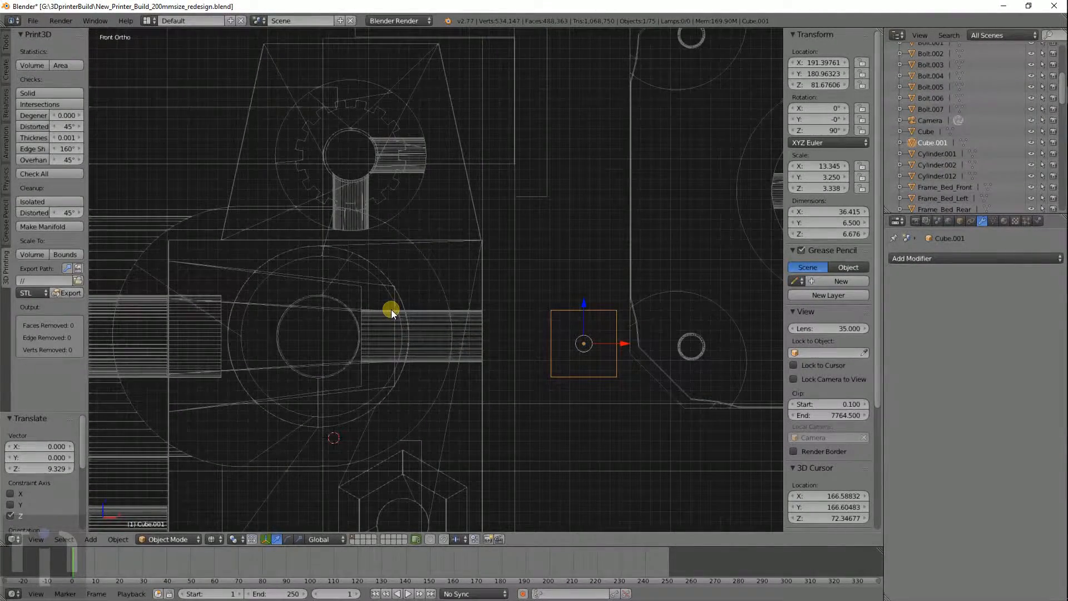
key("g")
key("z")
left_click(540, 317)
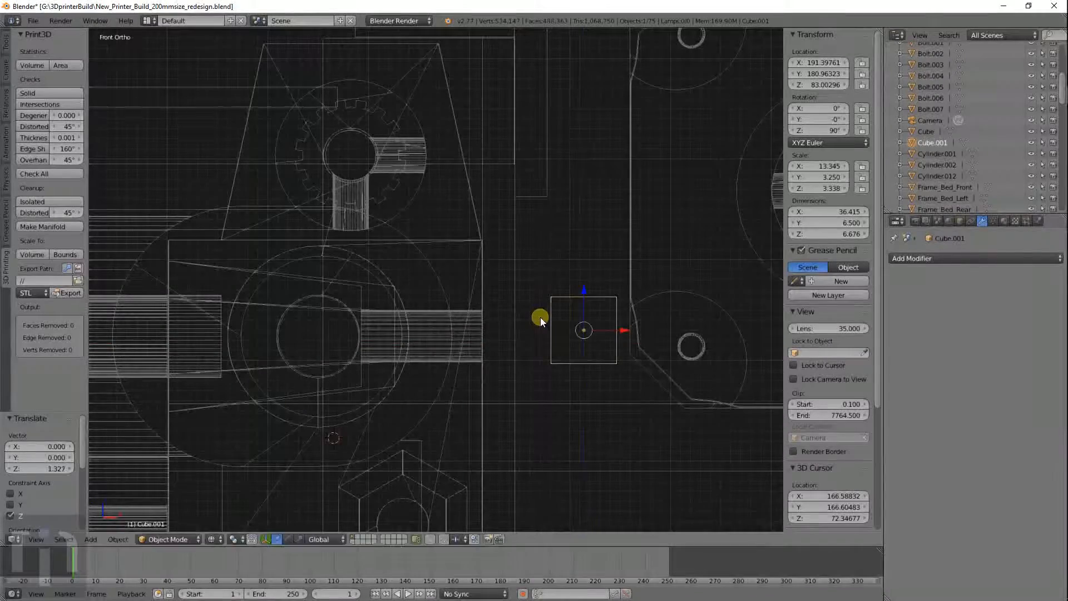
Scale the copy along Z by about 2.19 and move it about 3.54 units along negative X toward the frame
key("s")
key("z")
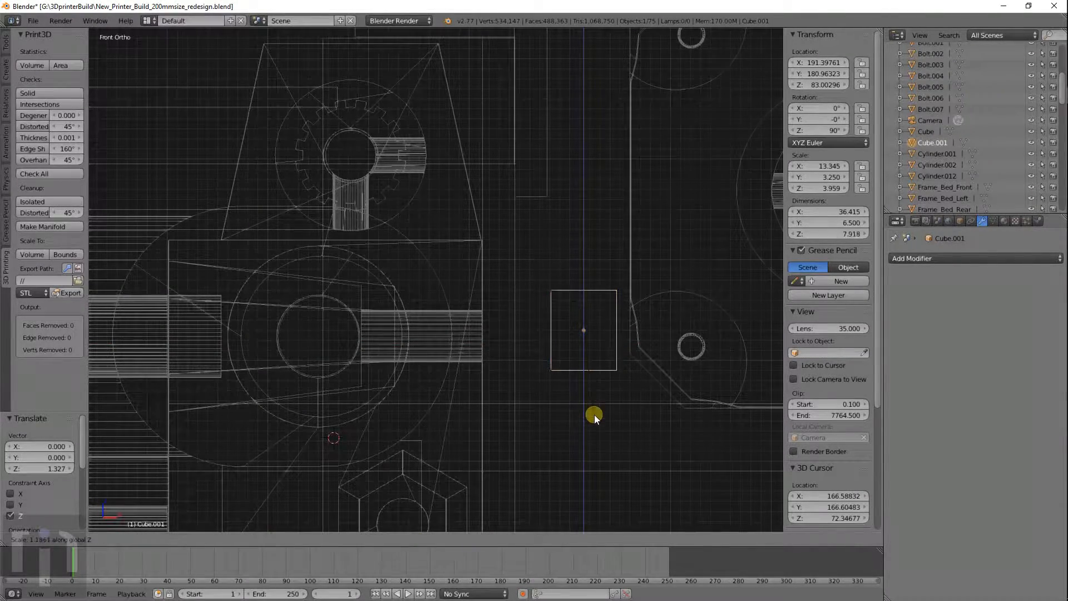
left_click(601, 483)
key("g")
key("x")
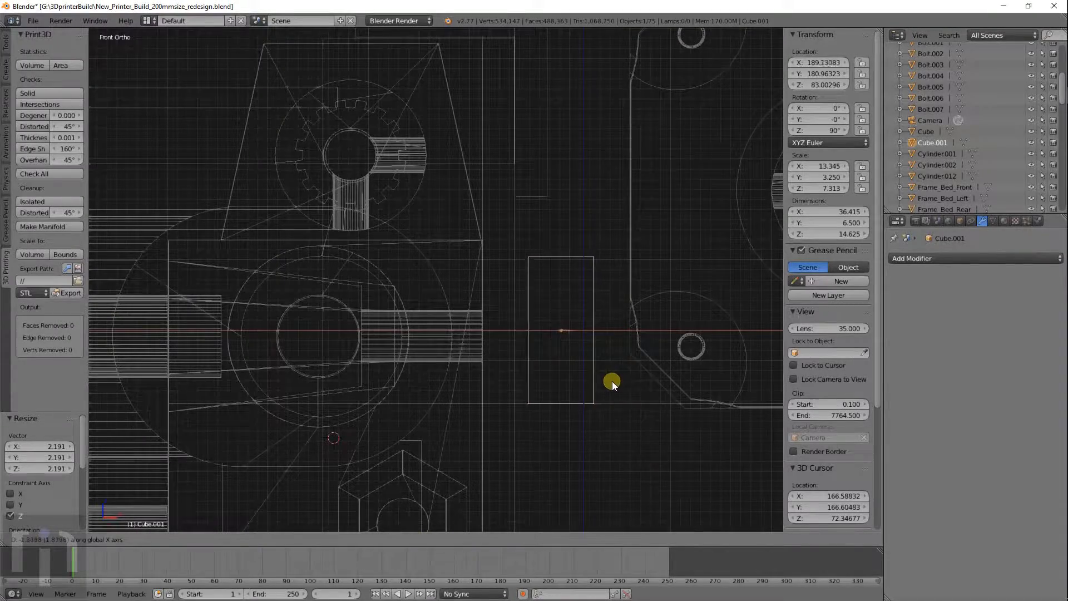
left_click(599, 383)
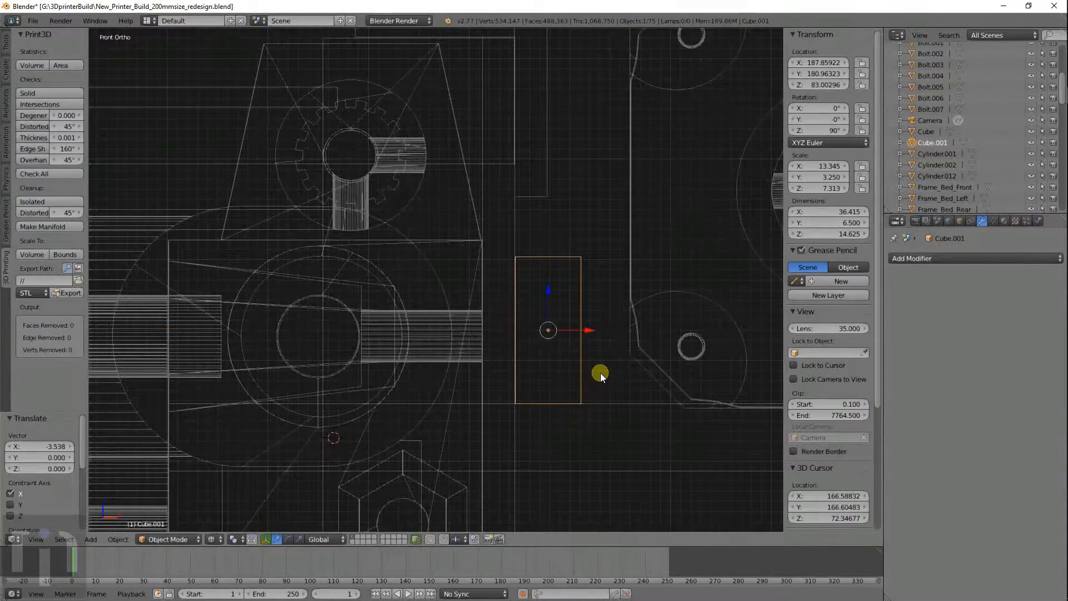
Select the long horizontal bar and raise it about 22.95 along Z to the motor's height
key("KP_7")
scroll(569, 324, "down", 3)
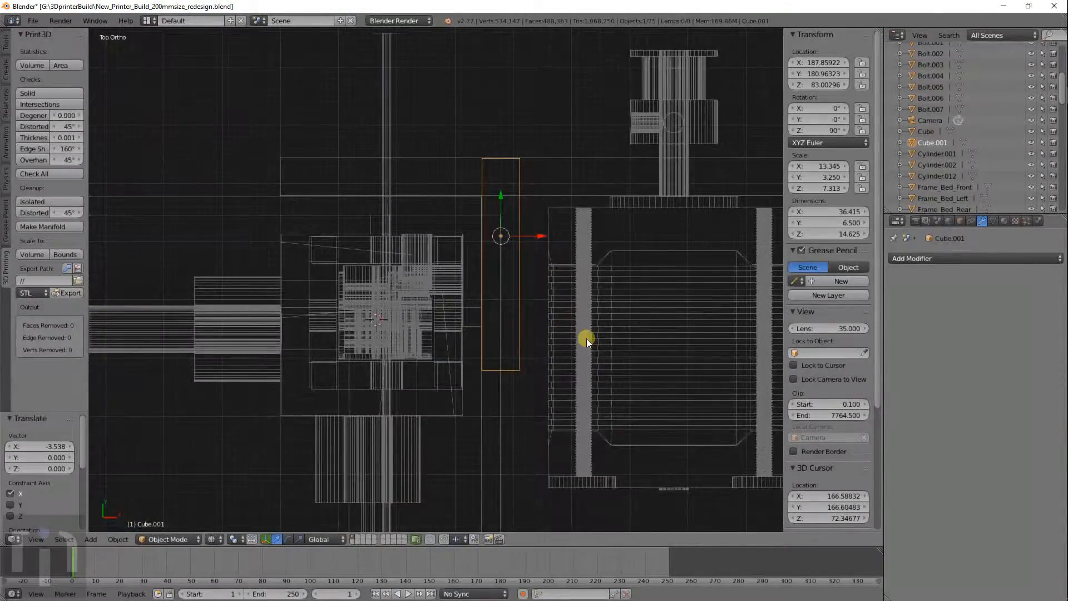
middle_click_drag(586, 339, 370, 286)
key("z")
mouse_move(440, 410)
middle_mouse_down()
mouse_move(456, 393)
mouse_move(426, 339)
mouse_move(450, 360)
middle_mouse_up()
right_click(451, 362)
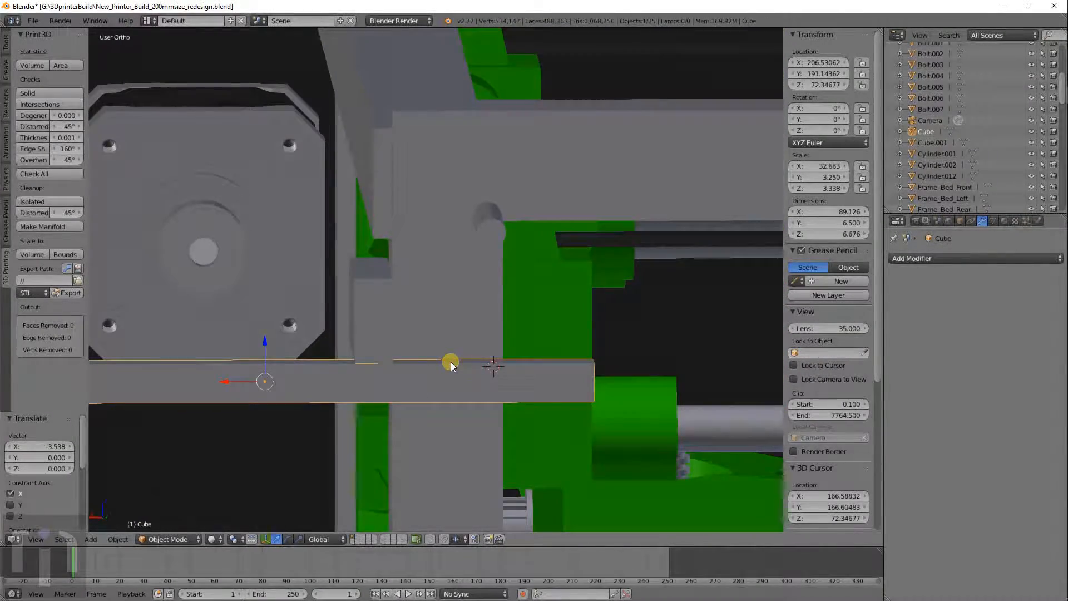
key("KP_1")
key("z")
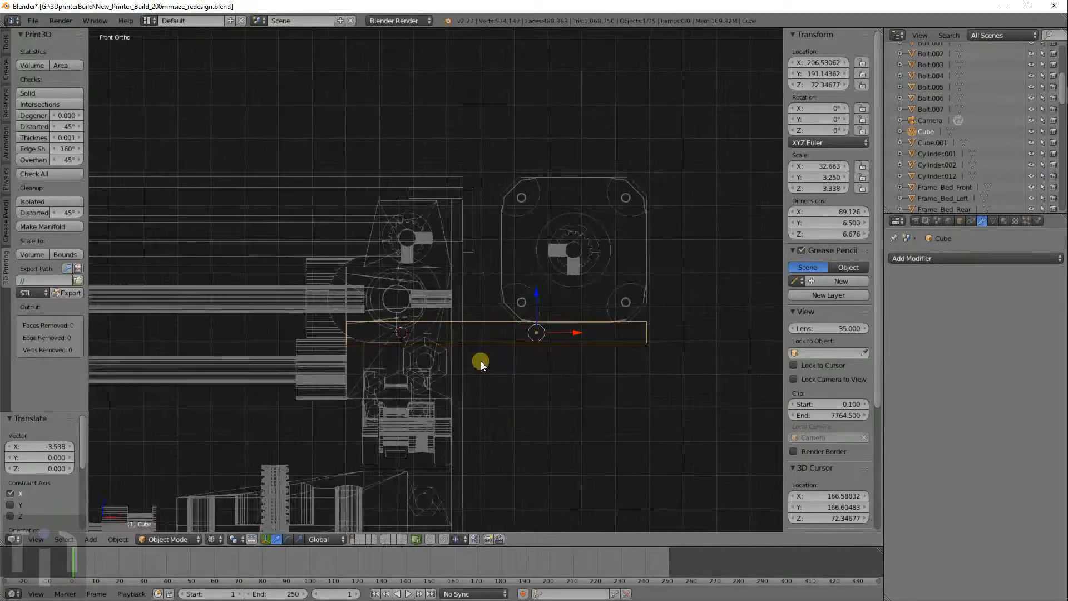
key("g")
key("z")
left_click(501, 310)
Scale the long bar along Z by about 6.29 so it becomes a plate covering the motor face
key("s")
key("z")
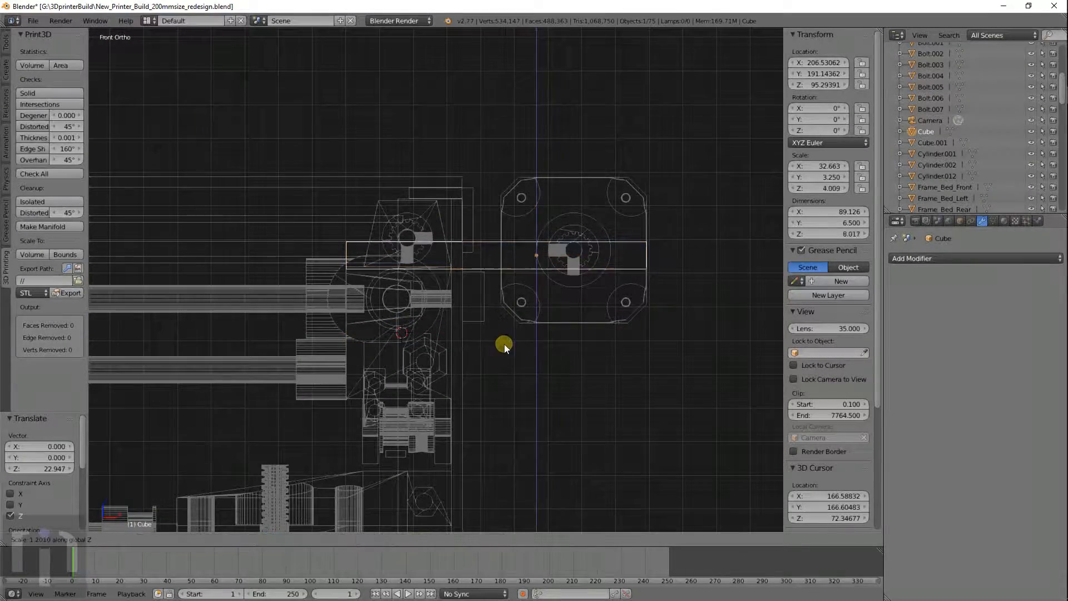
left_click(627, 206)
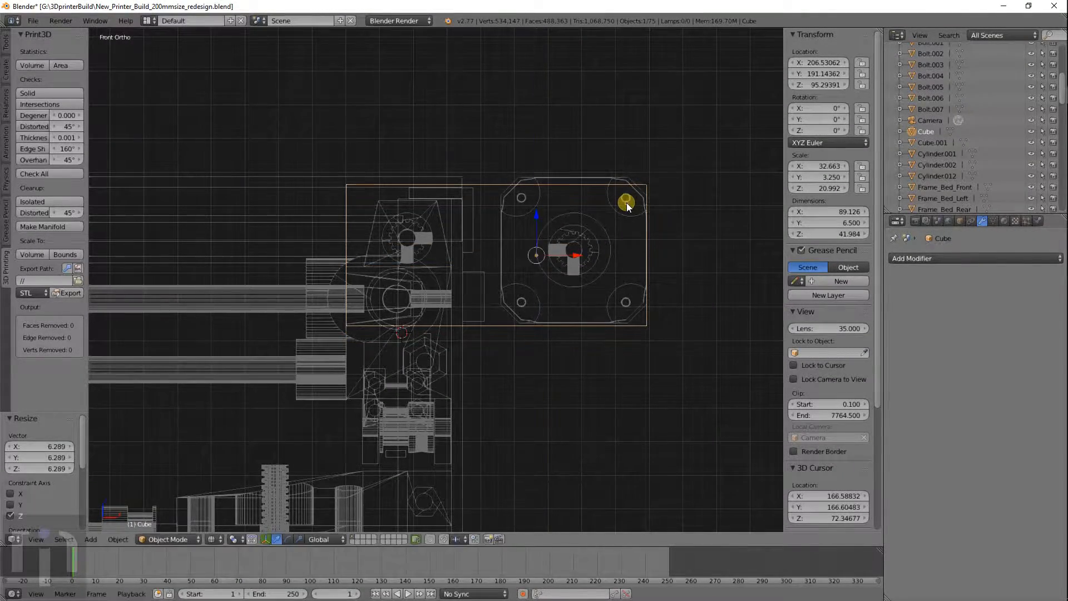
Fit the plate to the motor's outline by raising it about 1.43 along Z and scaling it along Z by about 1.035
scroll(559, 186, "up", 5)
key("g")
key("z")
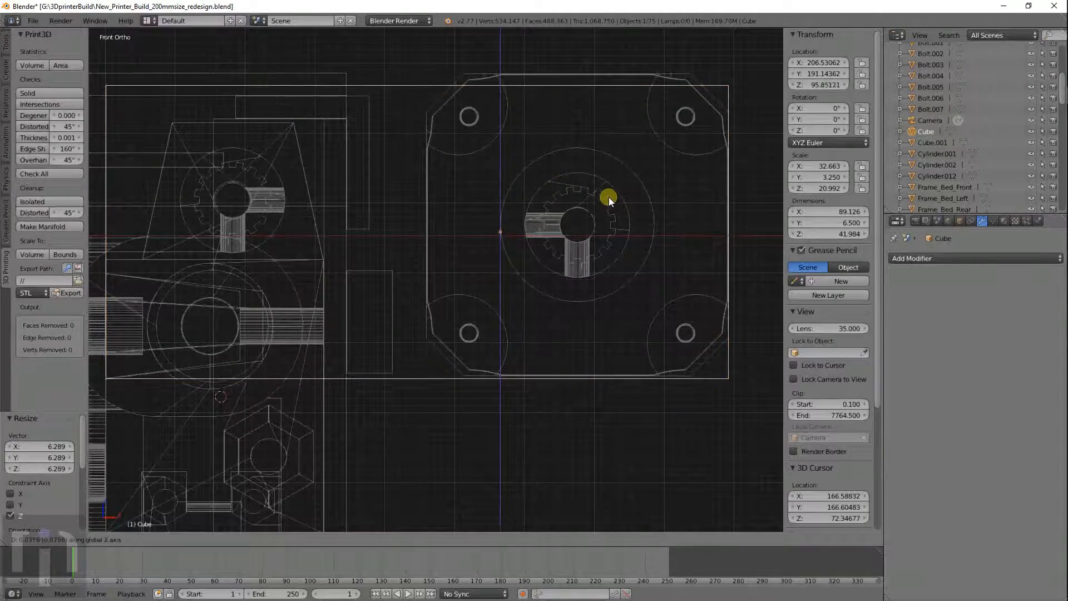
left_click(609, 192)
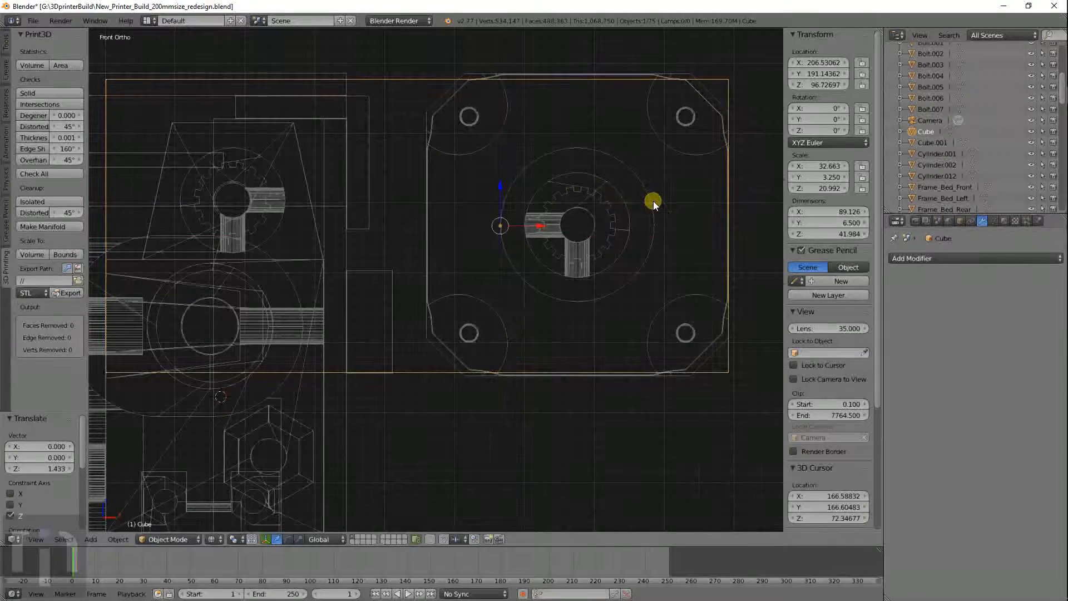
key("s")
key("z")
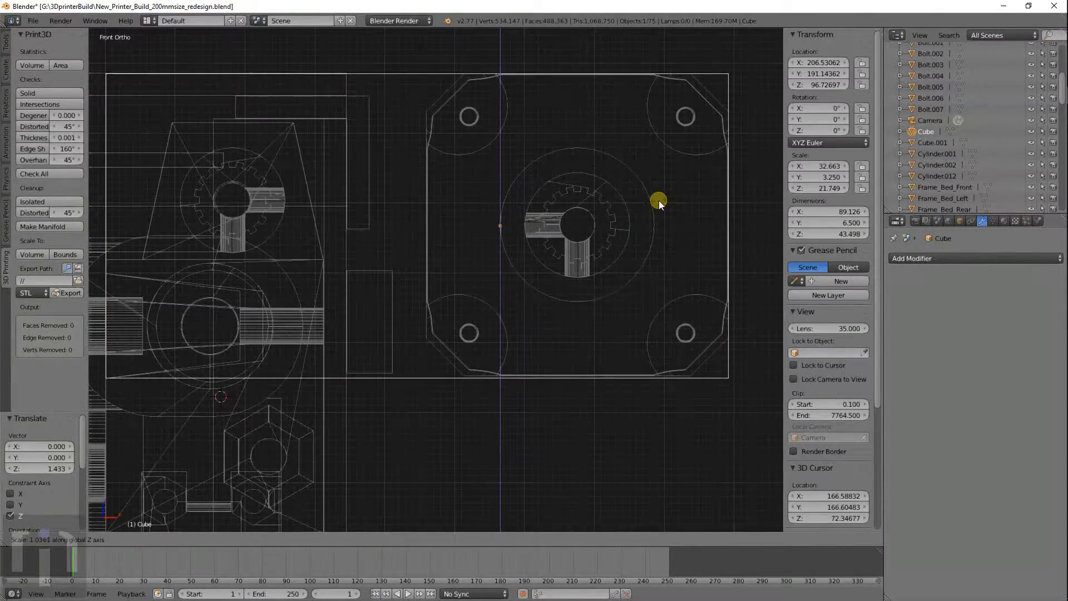
left_click(659, 201)
Add a vertical loop cut to the plate in edit mode, just beside the motor's inner edge
middle_click_drag(433, 139, 538, 147, "shift")
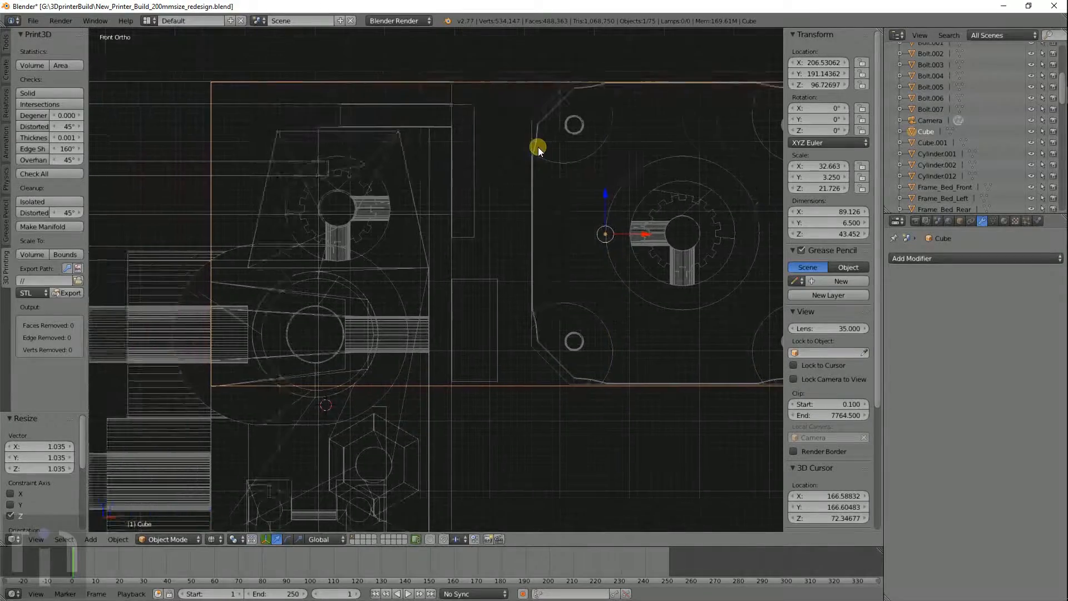
key("Tab")
key("ctrl+r")
left_click(504, 112)
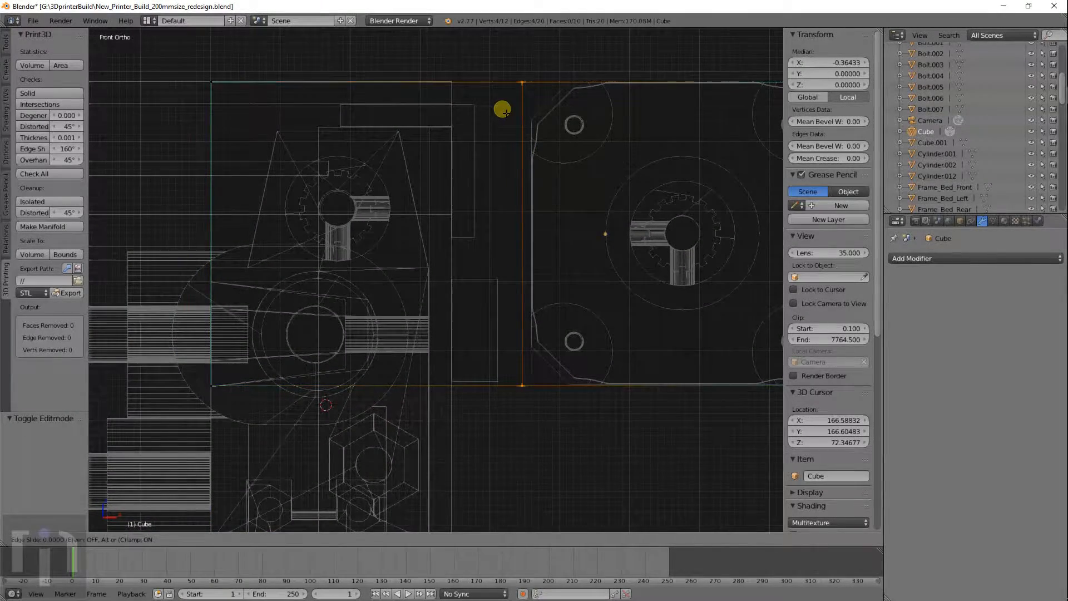
left_click(500, 110)
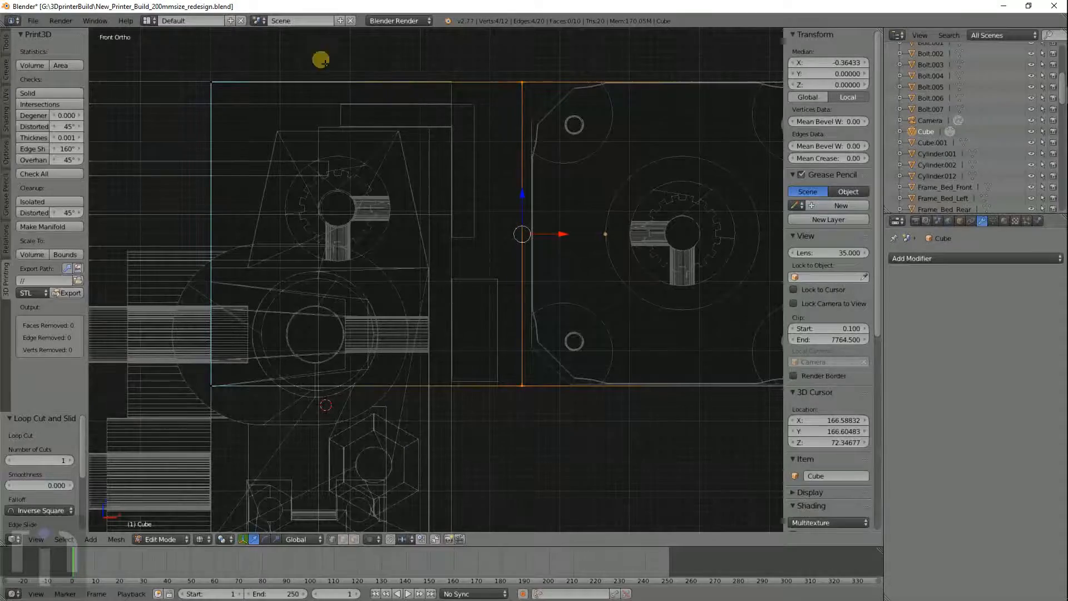
Select only the upper corner vertices at the plate's end over the frame mount
key("a")
key("c")
left_click(205, 77)
right_click(206, 77)
key("g")
key("z")
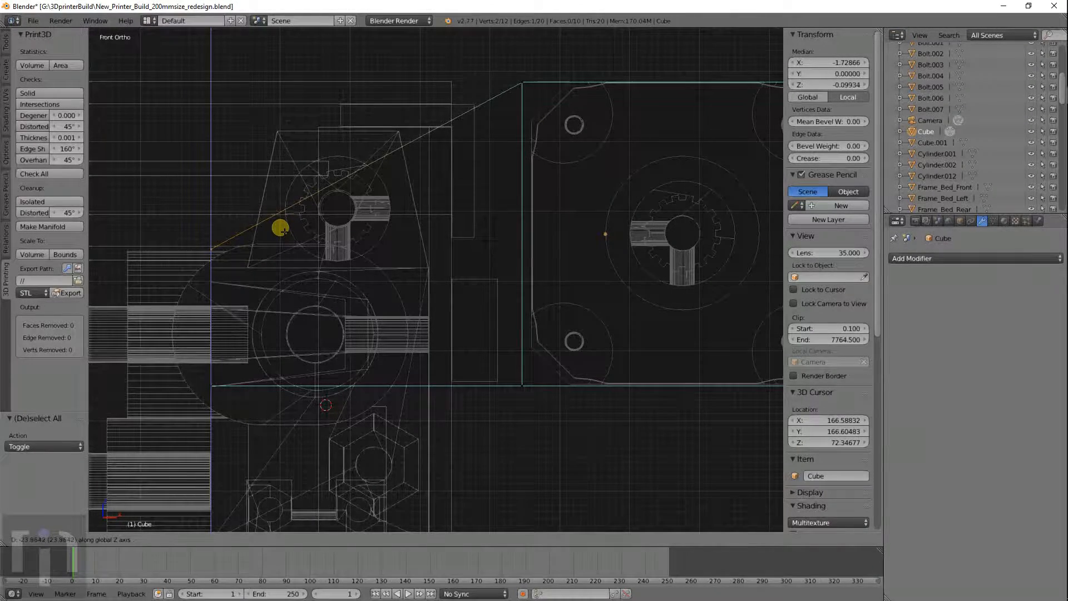
right_click(279, 182)
Add the lower corner vertices to the selection and move the plate's end about 15.21 along X toward the motor
key("c")
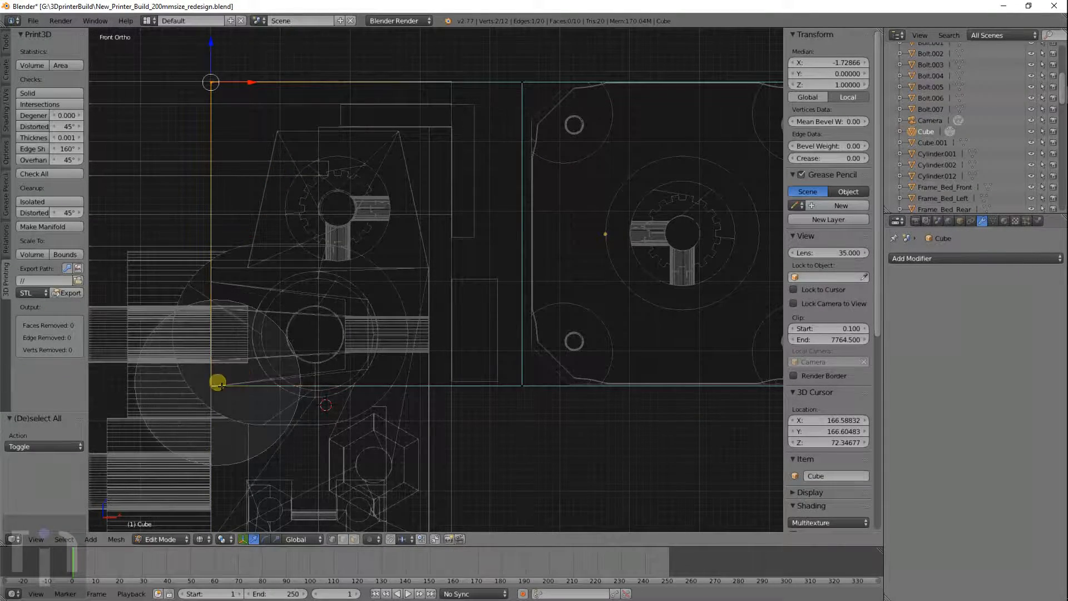
left_click(218, 383)
right_click(218, 382)
key("g")
key("x")
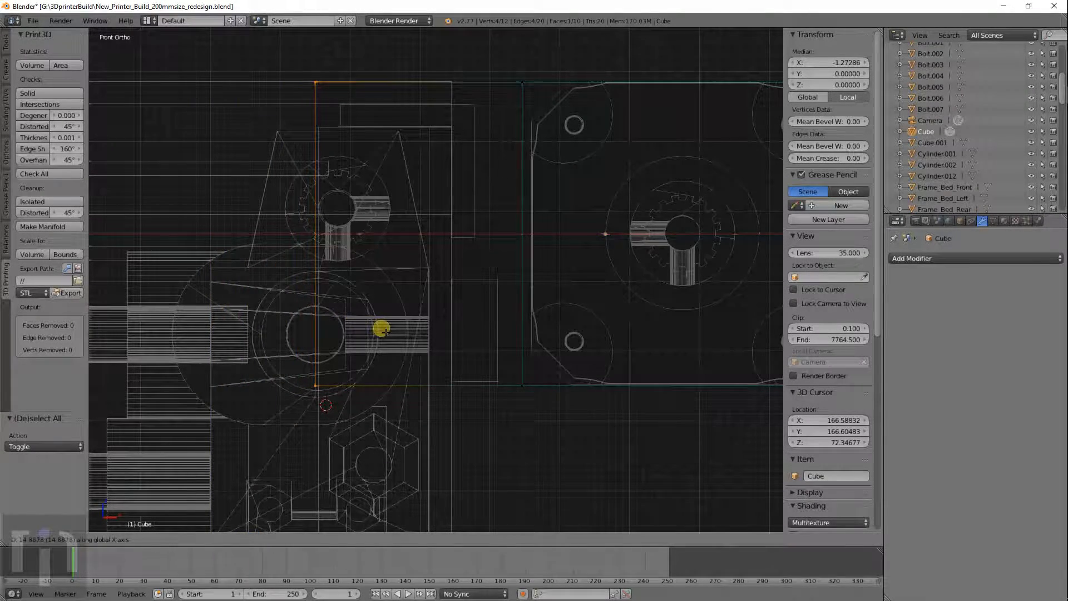
left_click(383, 330)
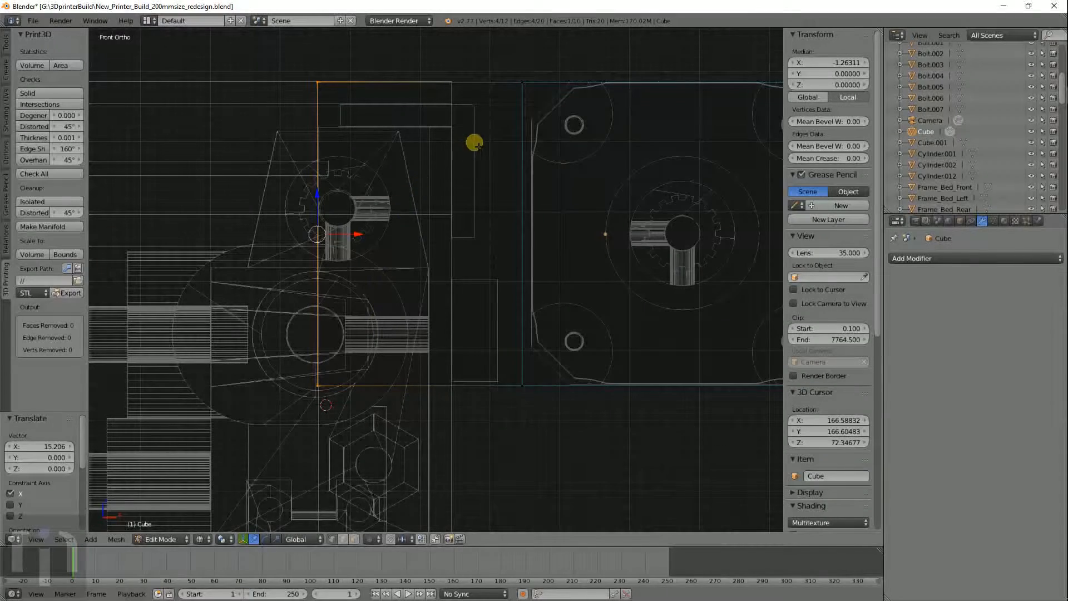
Add a second vertical loop cut close to the first one, on its frame side
key("ctrl+r")
left_click(477, 107)
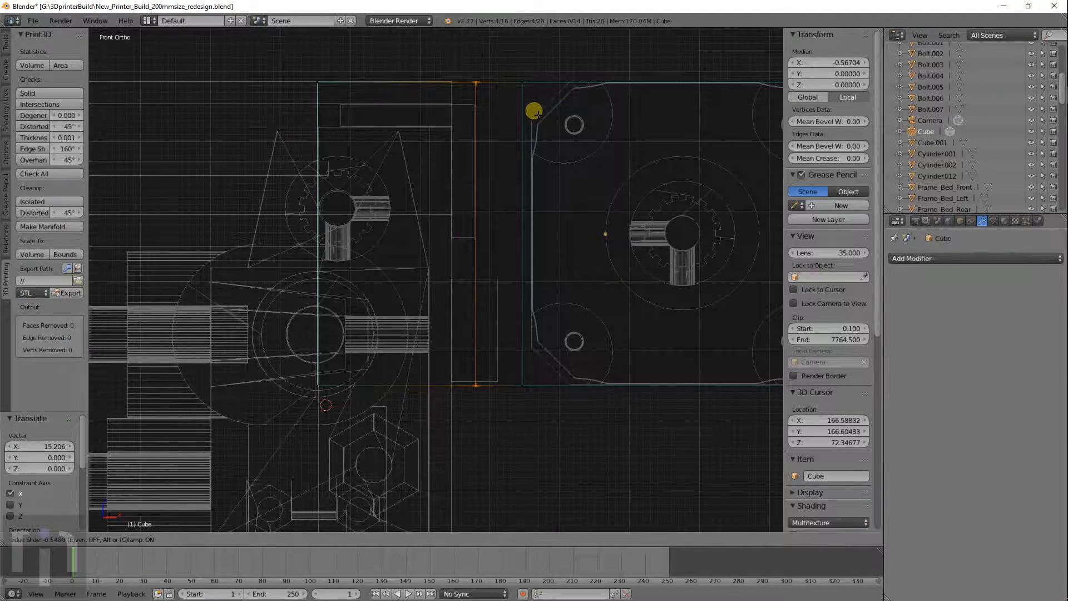
left_click(580, 122)
Select the upper vertices of the plate's frame-side section and lower them about 27.07 along Z
key("a")
key("c")
left_click(483, 79)
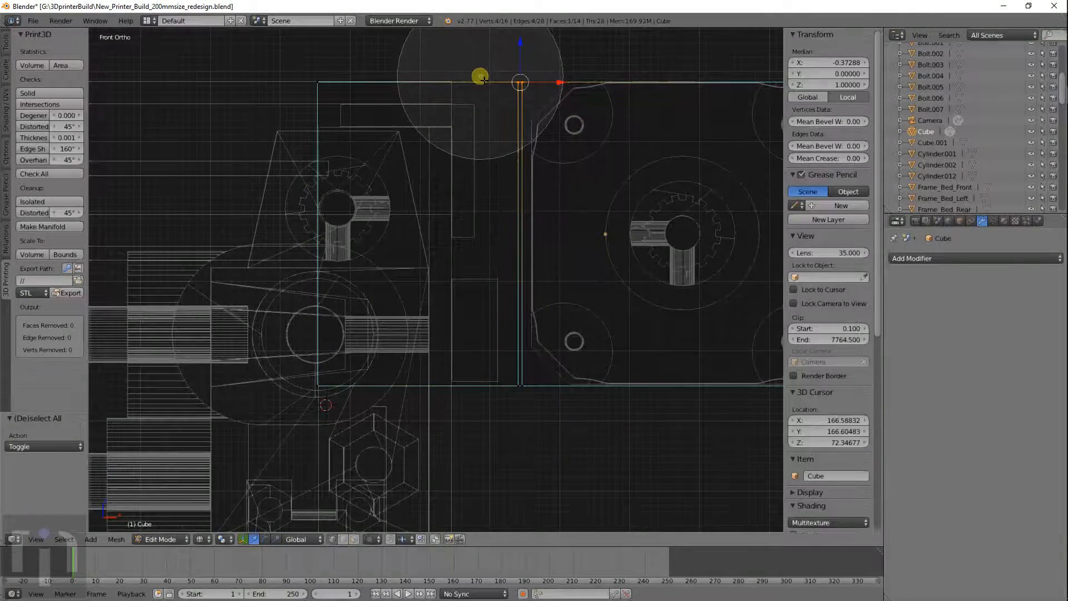
middle_click(604, 80)
left_click(338, 128)
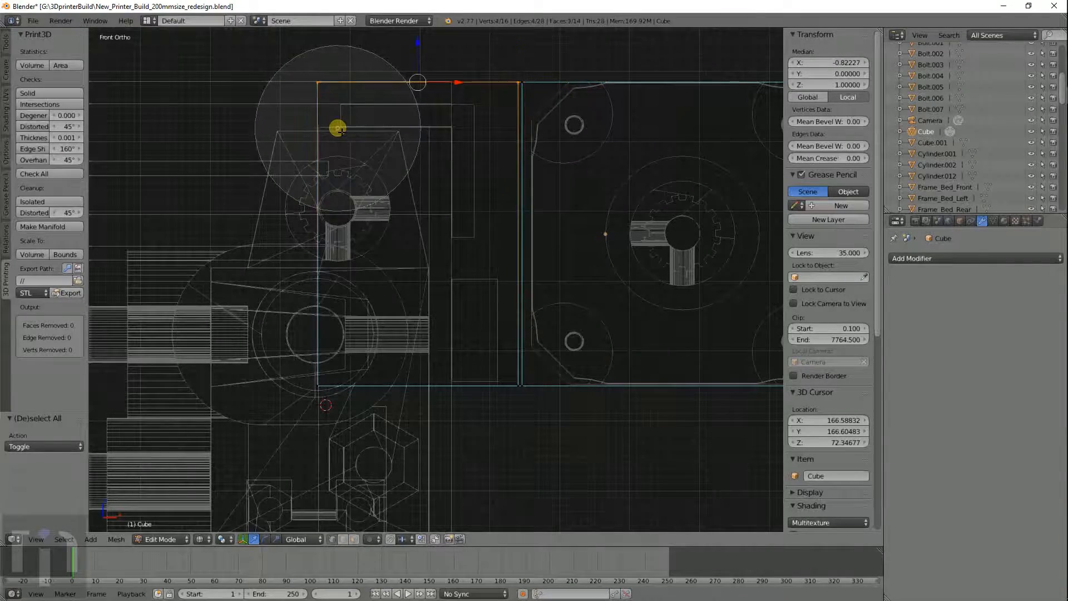
right_click(338, 128)
key("g")
key("z")
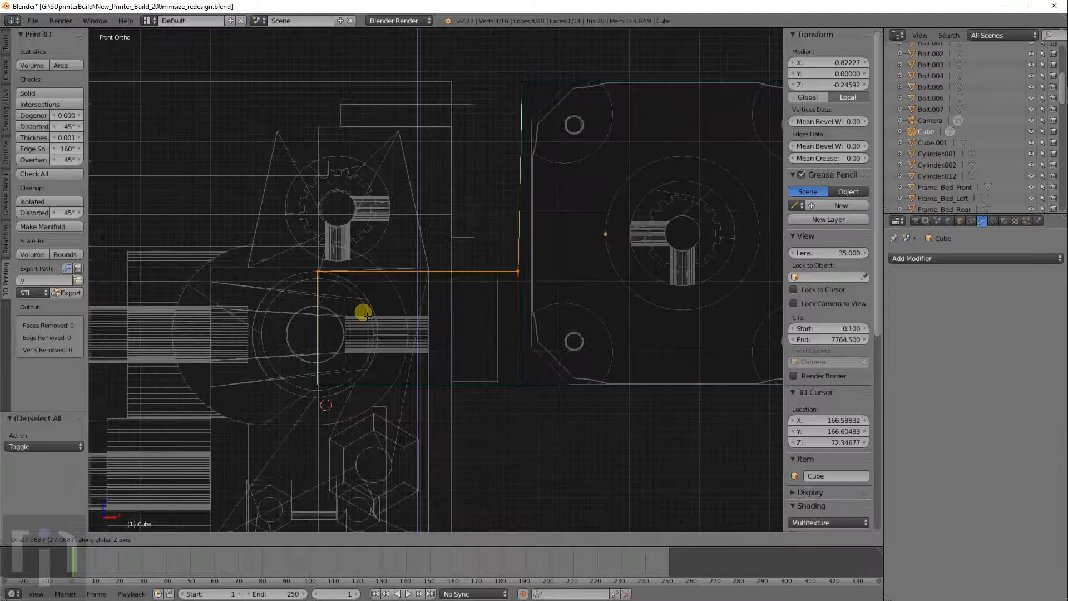
left_click(363, 313)
Select the bottom vertices of the frame-side section and lower them about 20.78 along Z
middle_click_drag(472, 381, 443, 247, "shift")
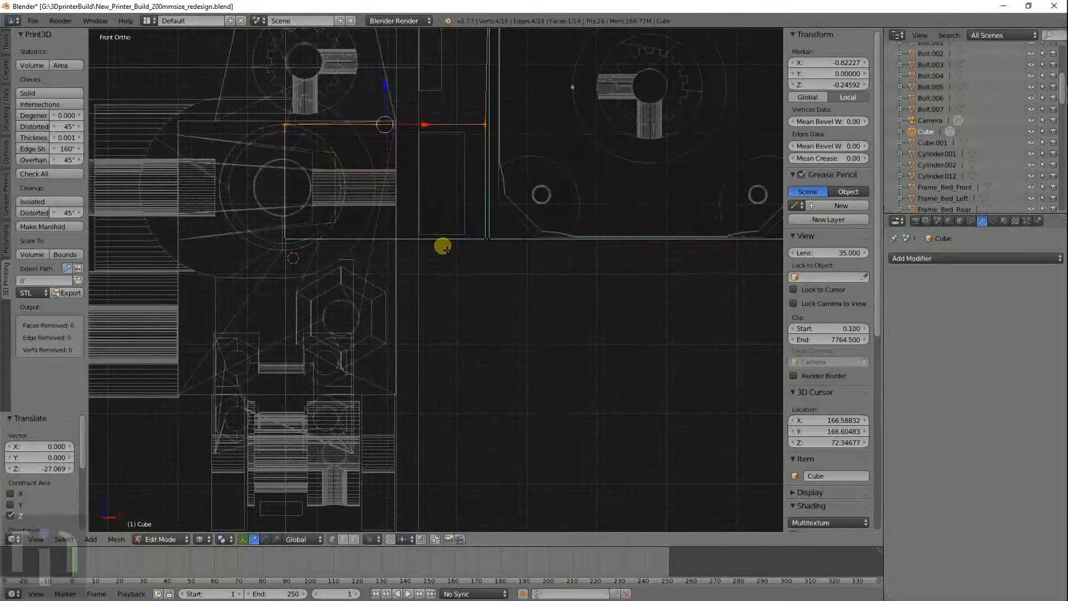
key("a")
key("c")
left_click(293, 268)
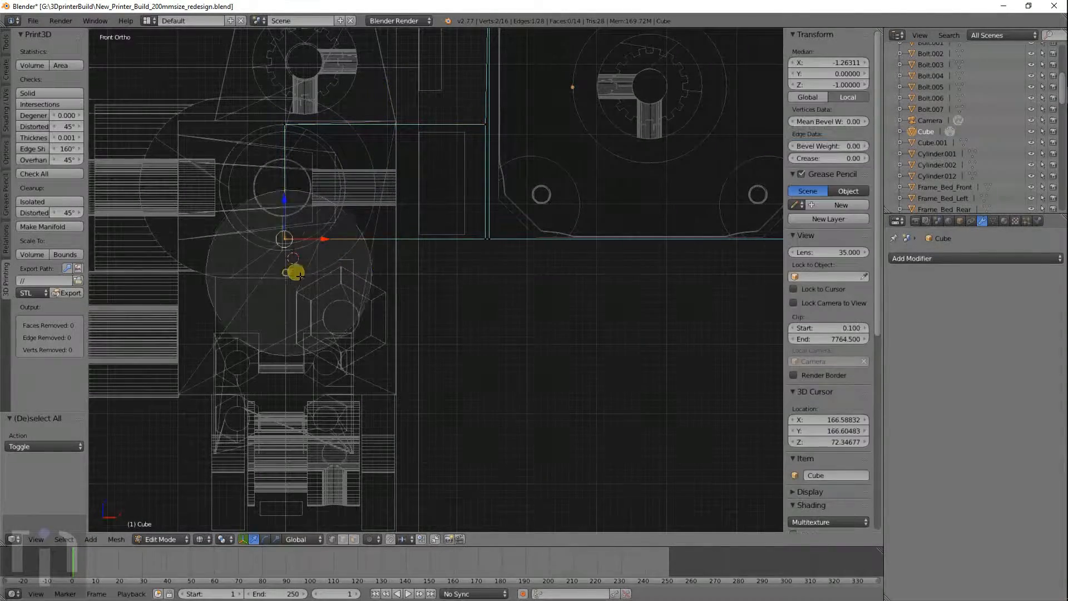
left_click(409, 262)
key("Escape")
key("g")
key("z")
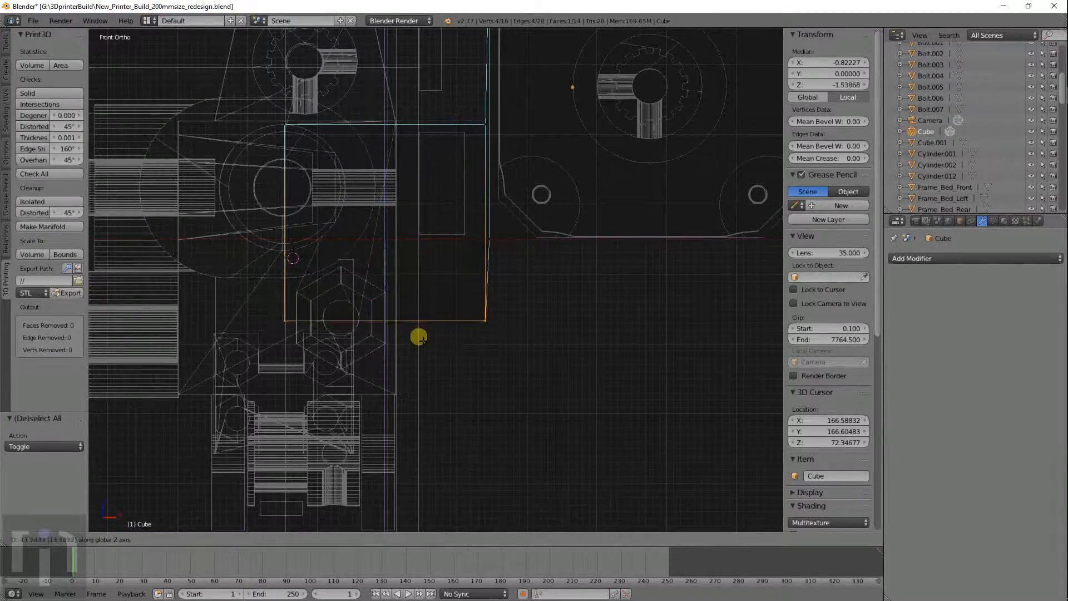
left_click(417, 392)
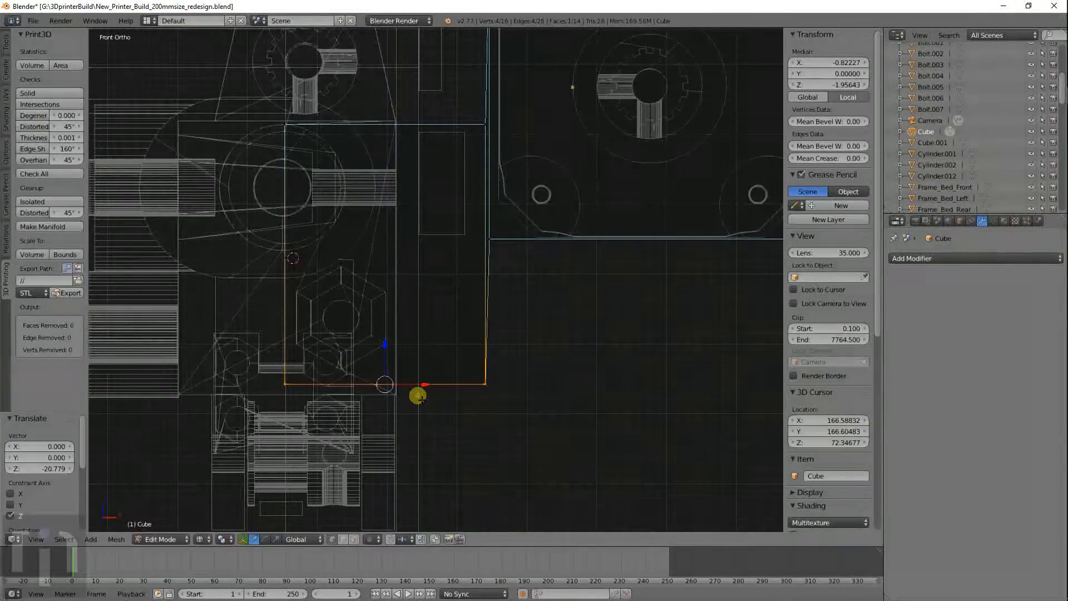
Examine the stepped plate in solid shading against the motor, frame and mount
scroll(469, 305, "down", 3)
key("Tab")
key("z")
mouse_move(571, 291)
middle_mouse_down()
mouse_move(555, 308)
mouse_move(412, 339)
mouse_move(315, 295)
mouse_move(328, 307)
middle_mouse_up()
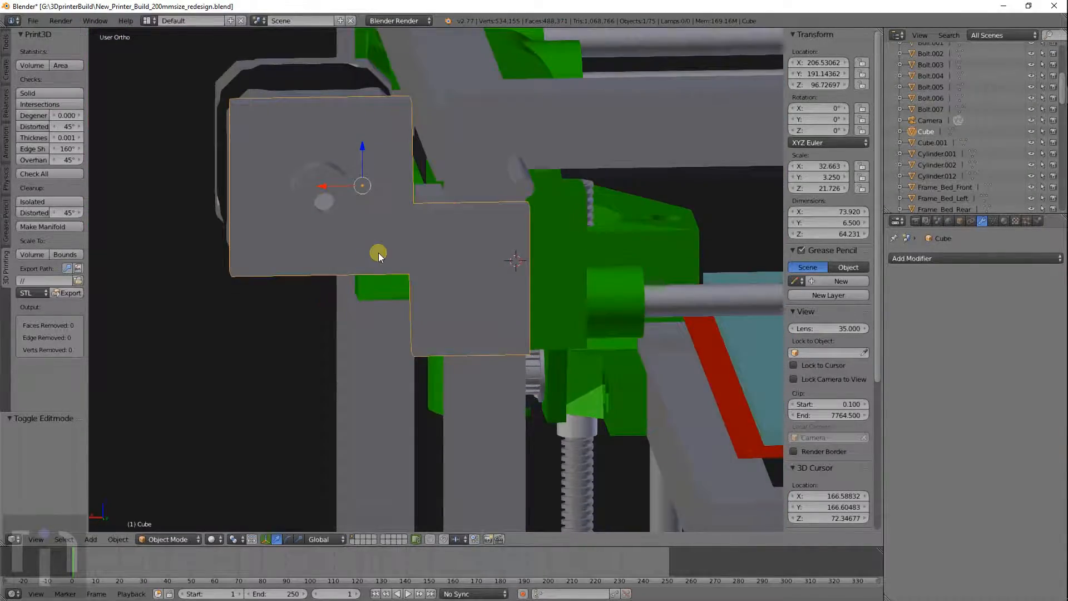
scroll(378, 253, "up", 3)
scroll(412, 211, "down", 3)
middle_click_drag(412, 209, 465, 281, "shift")
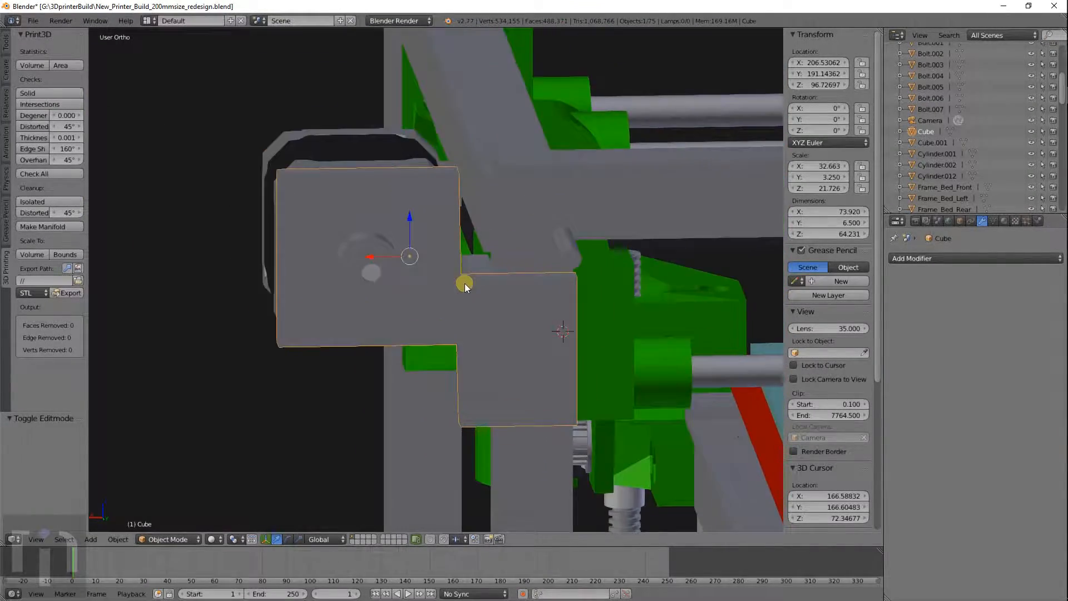
scroll(465, 281, "up", 4)
Select the plate's lower inner corner edge beside the motor and lower it about 13.33 along Z to form a sloped brace
key("z")
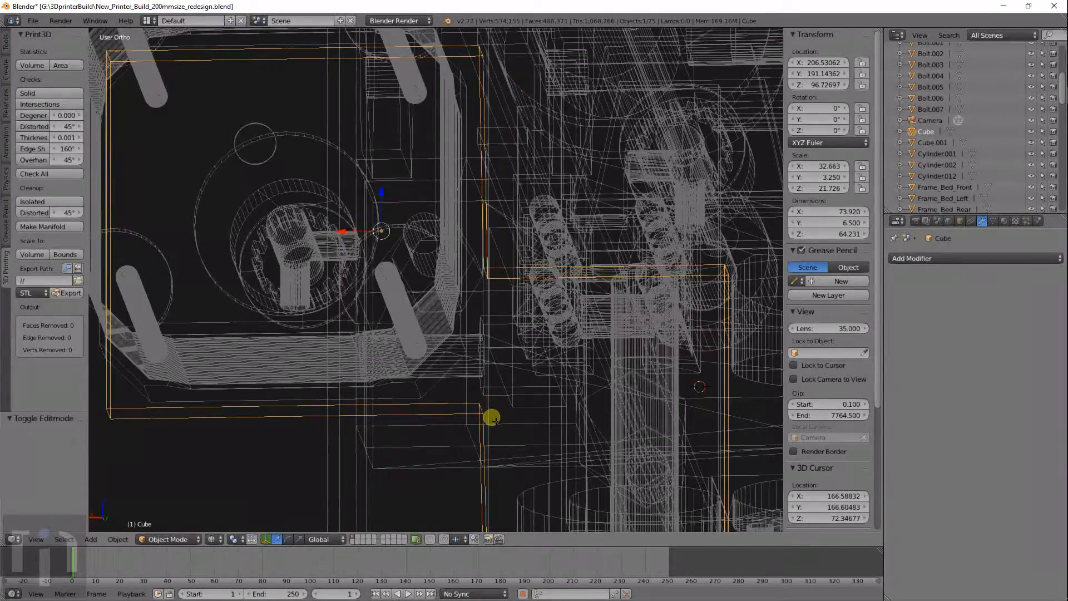
key("Tab")
middle_click_drag(470, 448, 422, 283, "shift")
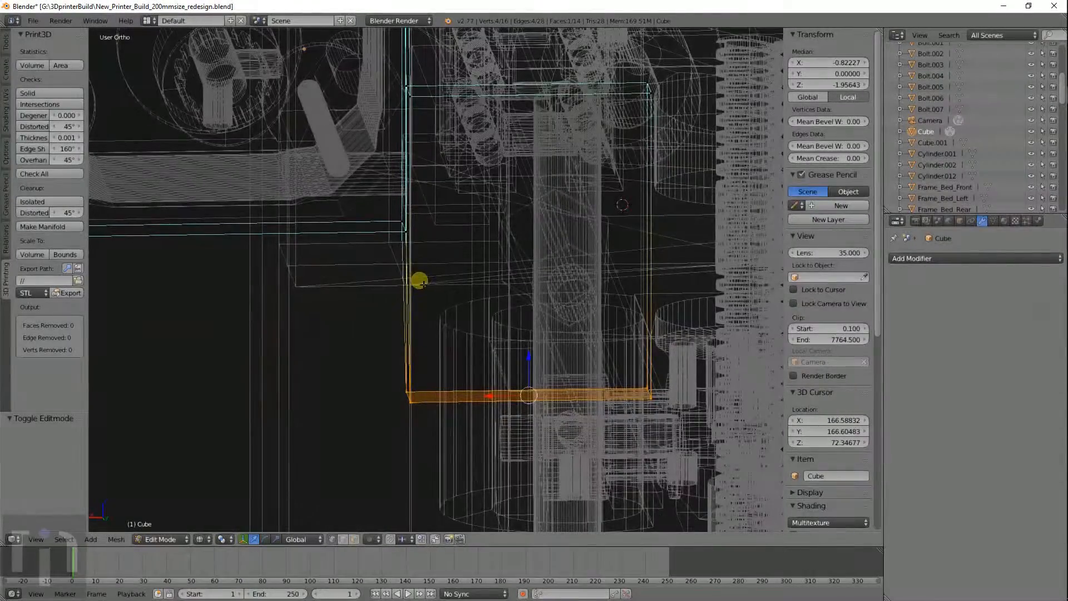
left_click(343, 539)
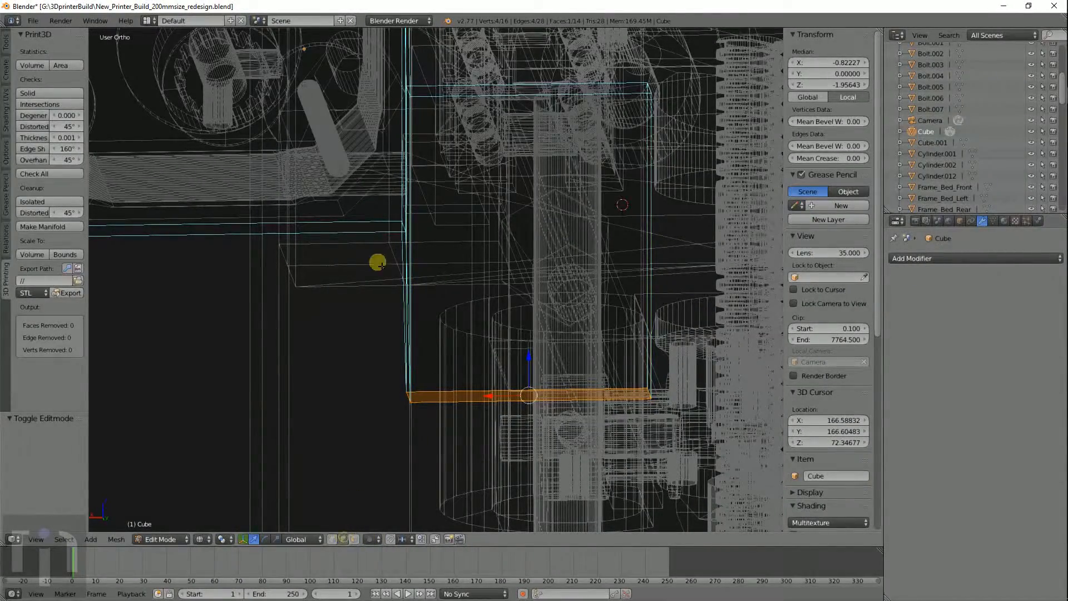
left_click(401, 225)
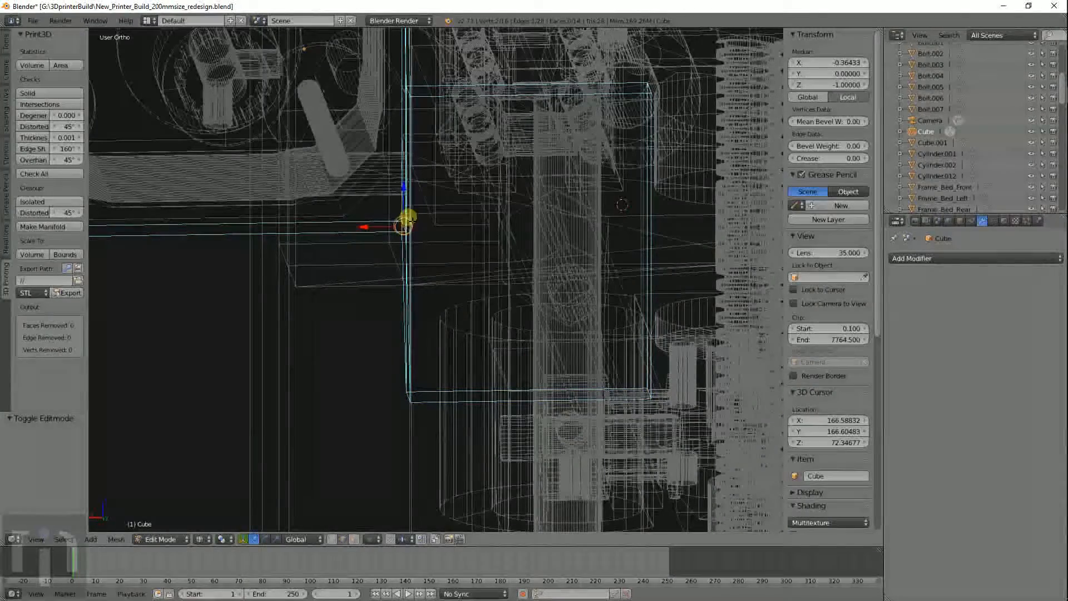
left_click_drag(406, 195, 390, 290)
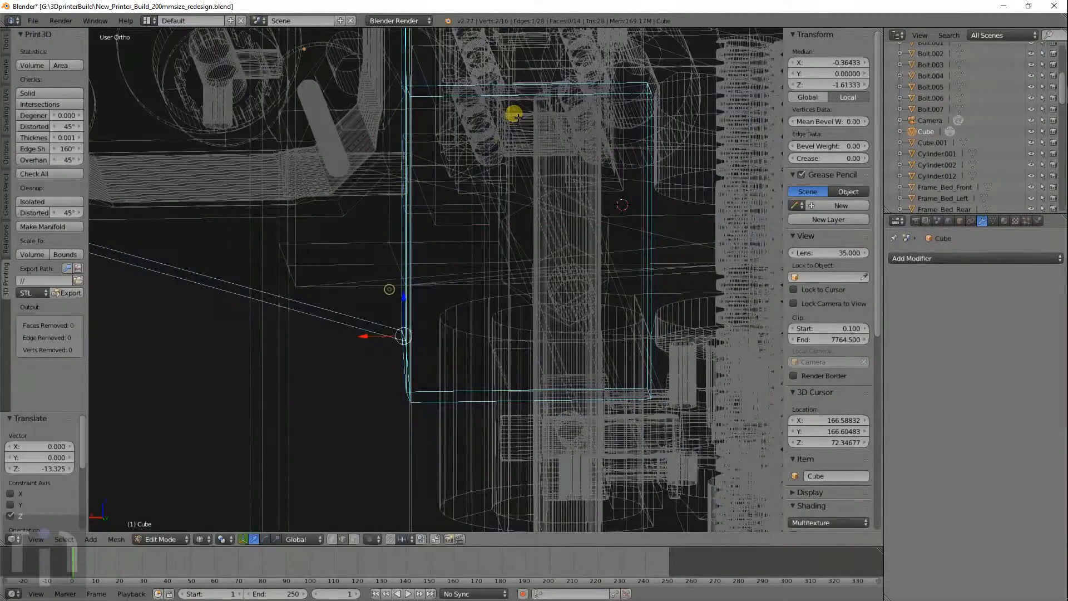
Select the upper inner corner edge of the frame-side section and raise it along Z to slope the section's top
middle_click_drag(517, 118, 341, 224)
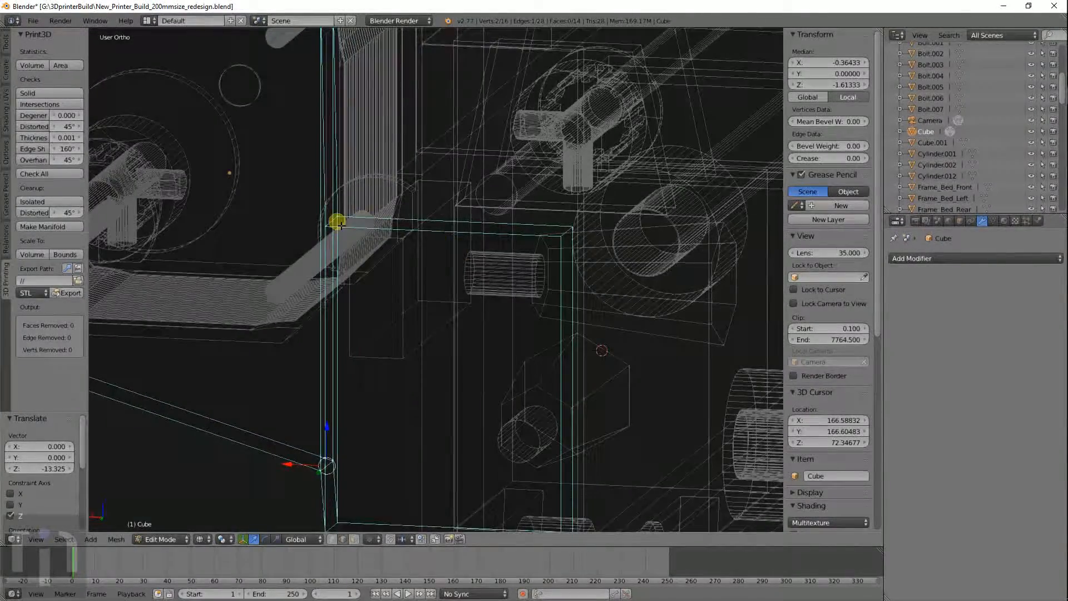
key("g")
key("z")
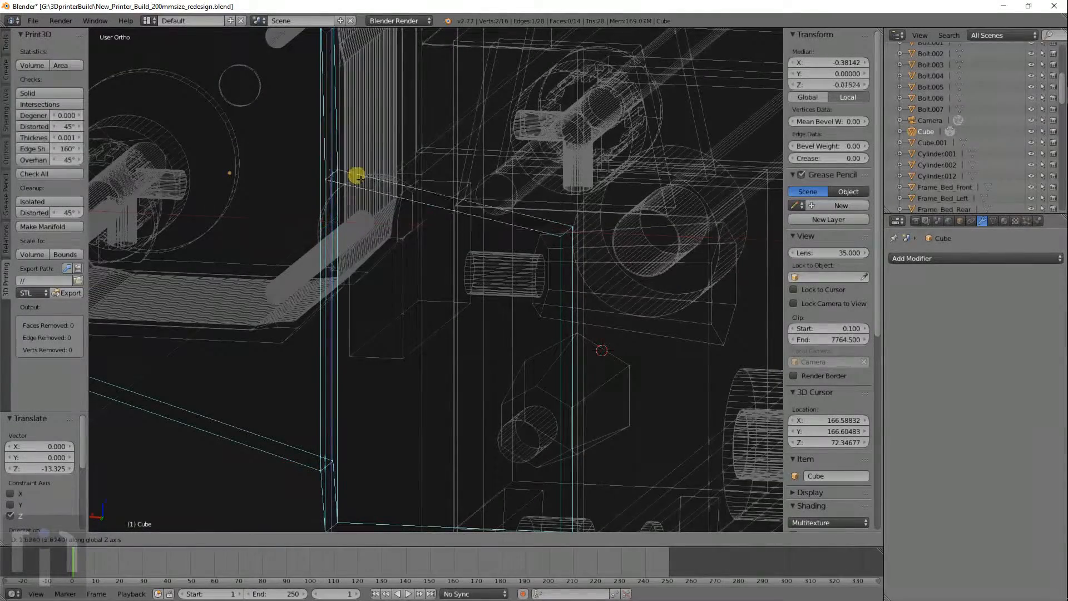
left_click(364, 103)
Lower the upper inner corner edge about 6.70 along Z, checking the plate in solid shading
scroll(371, 131, "down", 5)
key("z")
middle_click_drag(405, 237, 575, 307)
scroll(426, 175, "up", 3)
key("g")
key("z")
left_click(433, 206)
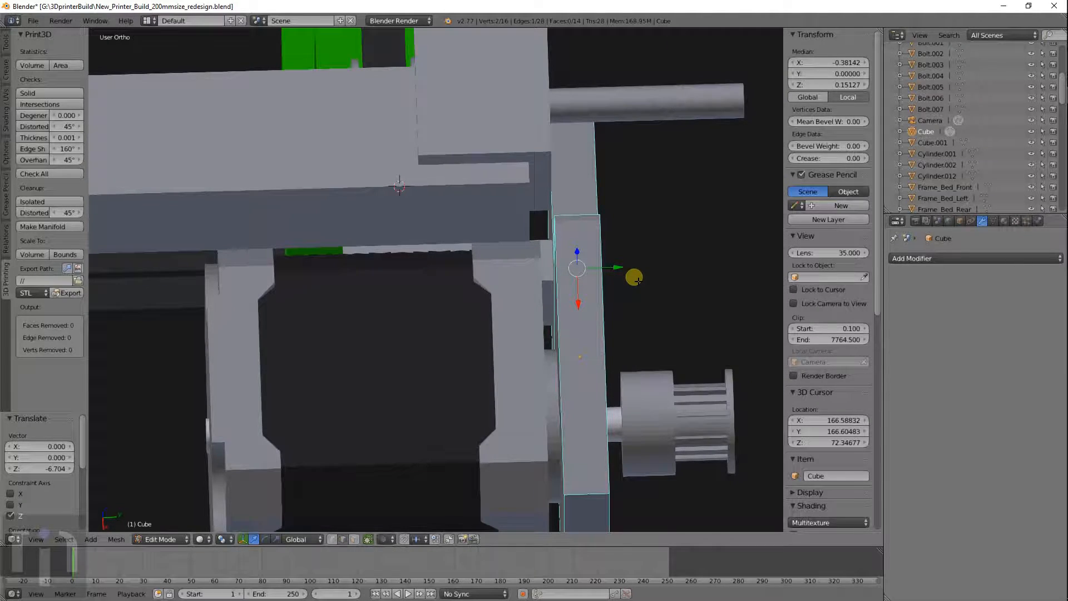
Move the bracket plate, X-axis stepper motor and its pulley together about 3.37 in the negative Y direction
key("KP_7")
key("z")
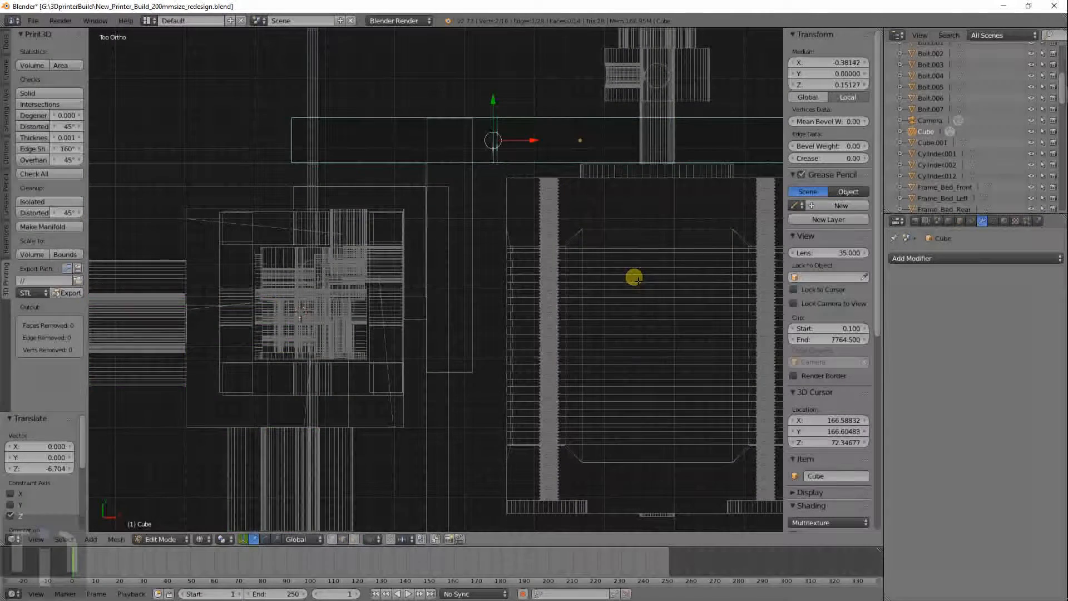
middle_click_drag(634, 173, 530, 293, "shift")
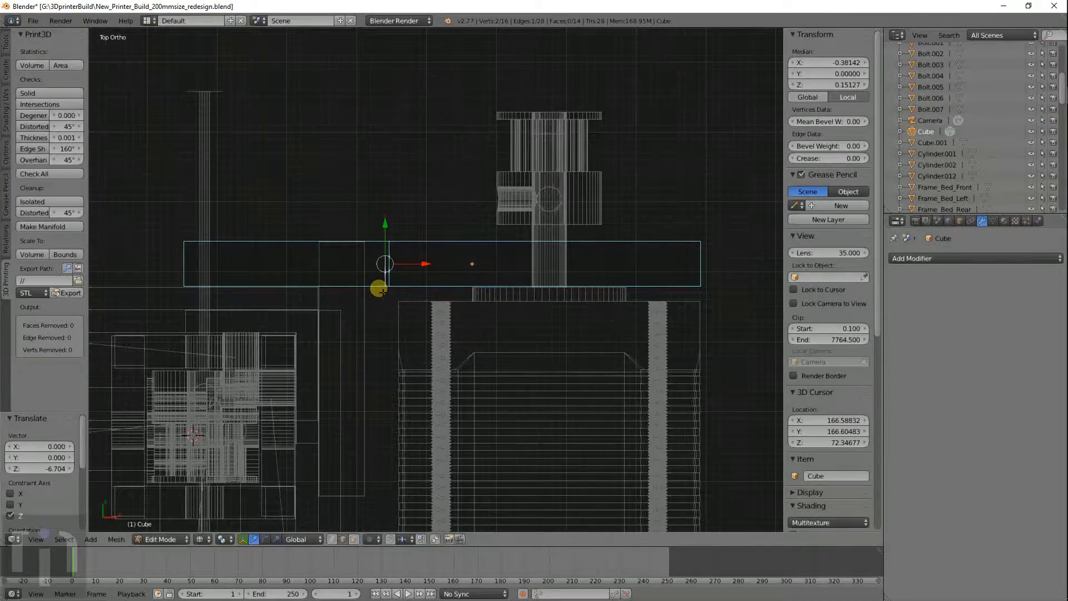
key("Tab")
right_click(485, 293, "shift")
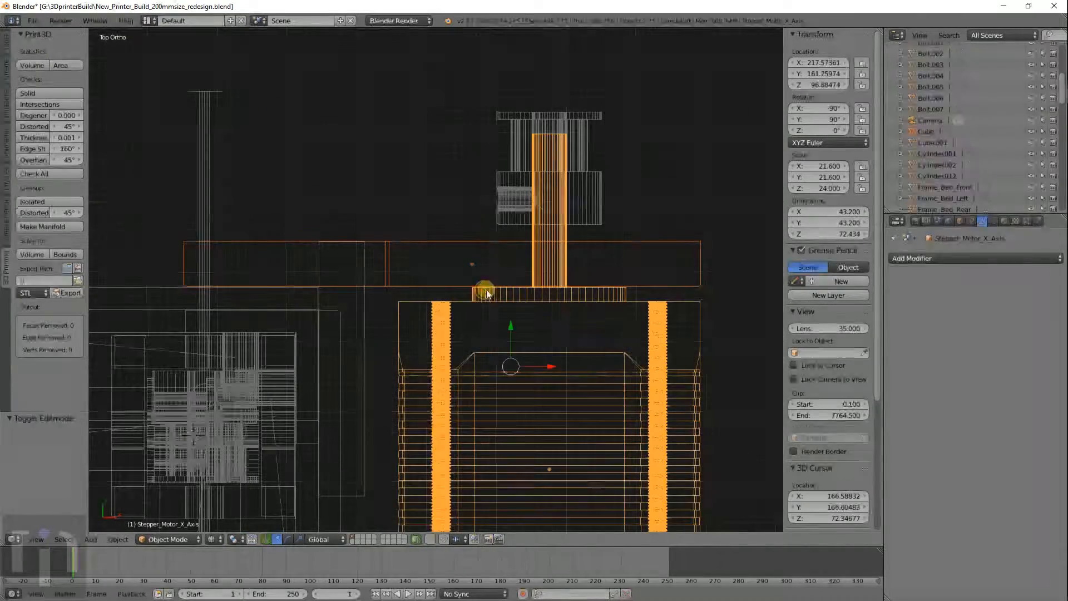
right_click(501, 212, "shift")
middle_click_drag(340, 258, 456, 236, "shift")
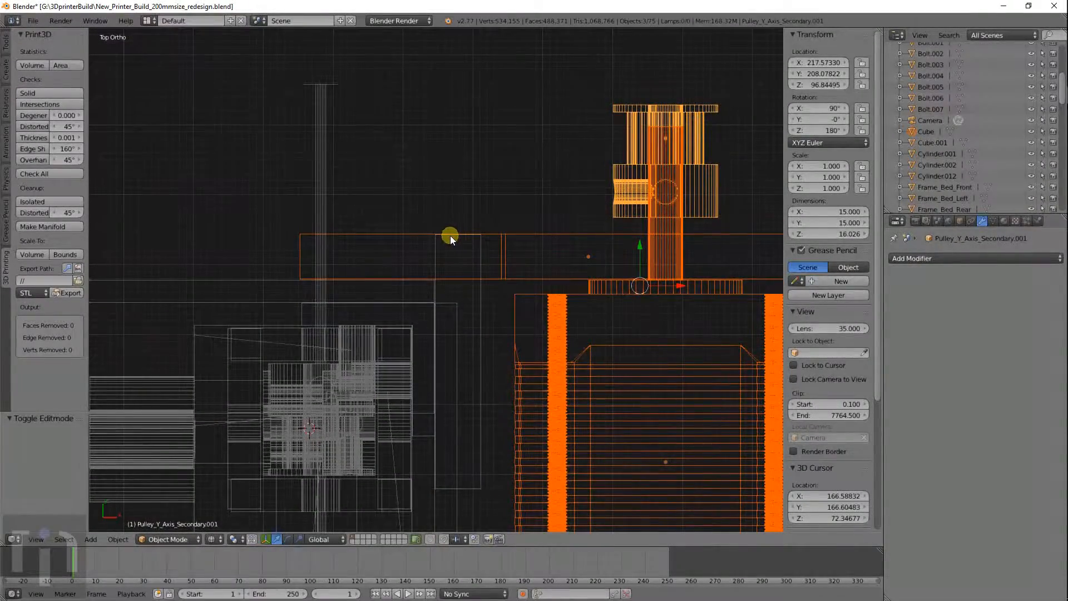
scroll(444, 237, "up", 2)
key("g")
key("y")
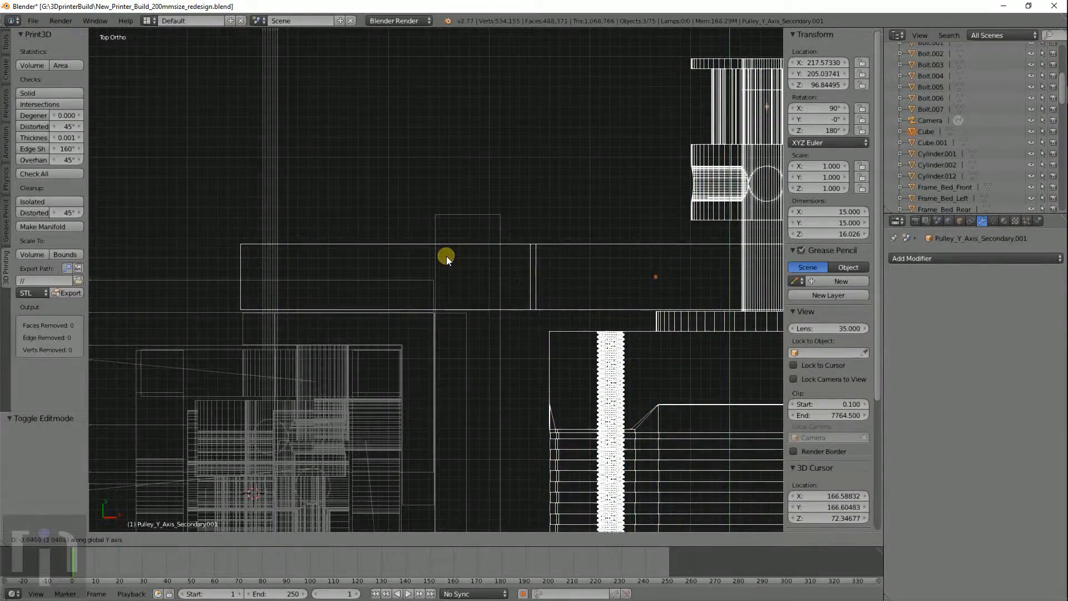
left_click(445, 259)
scroll(420, 283, "down", 3)
Shorten the side plate Cube.001 by moving its inner end face about 7.56 along Y
right_click(432, 283)
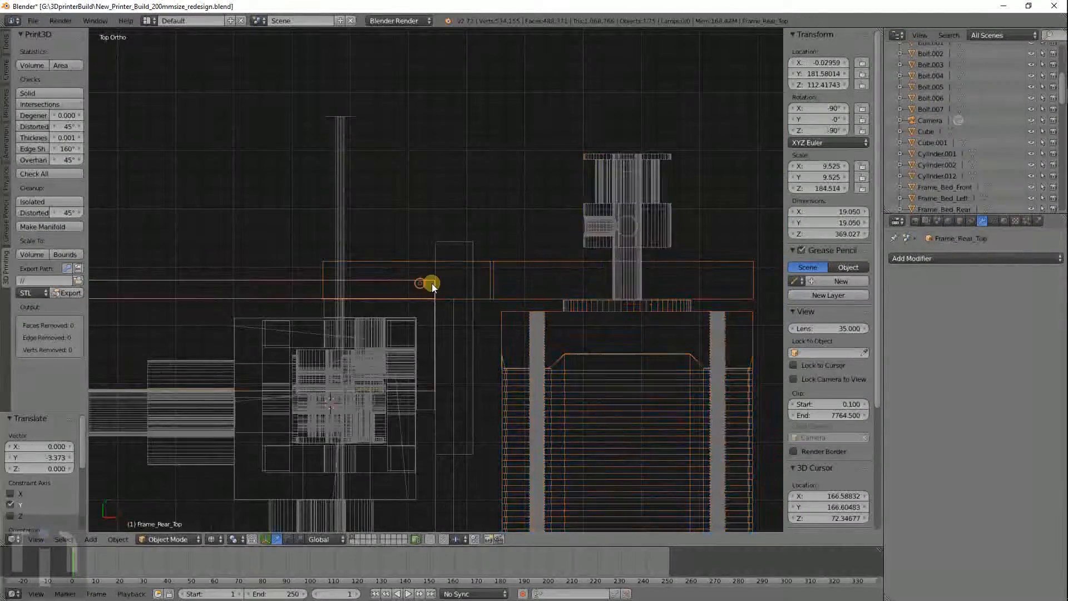
mouse_move(432, 283)
middle_mouse_down()
mouse_move(487, 332)
mouse_move(352, 290)
mouse_move(513, 317)
mouse_move(441, 268)
mouse_move(423, 210)
mouse_move(460, 148)
mouse_move(562, 148)
mouse_move(569, 135)
mouse_move(574, 188)
mouse_move(525, 226)
mouse_move(545, 208)
mouse_move(466, 238)
middle_mouse_up()
key("z")
right_click(394, 294)
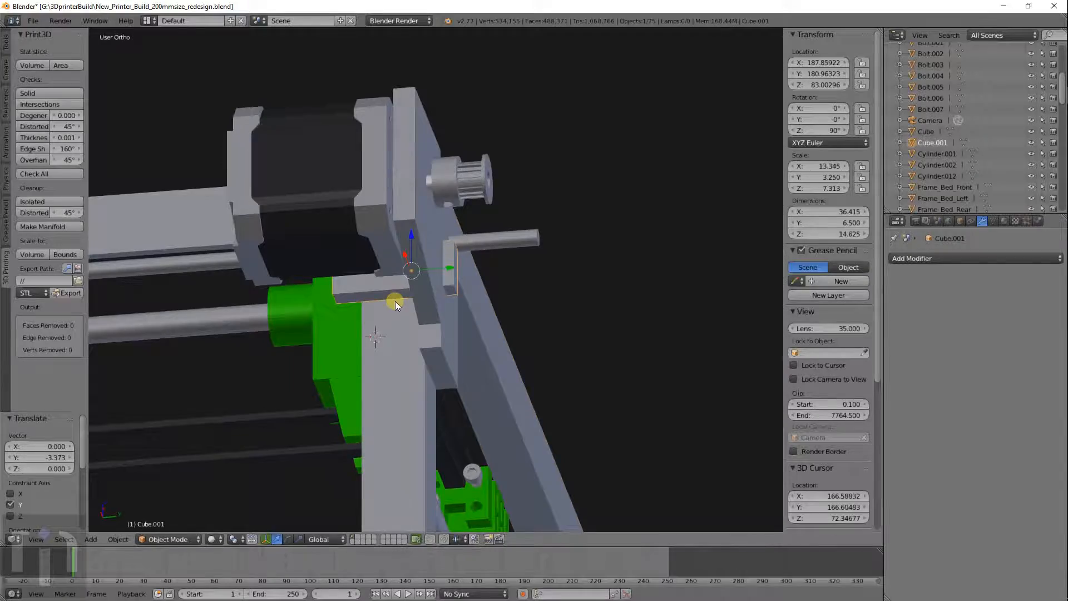
key("KP_3")
scroll(395, 303, "down", 2)
key("z")
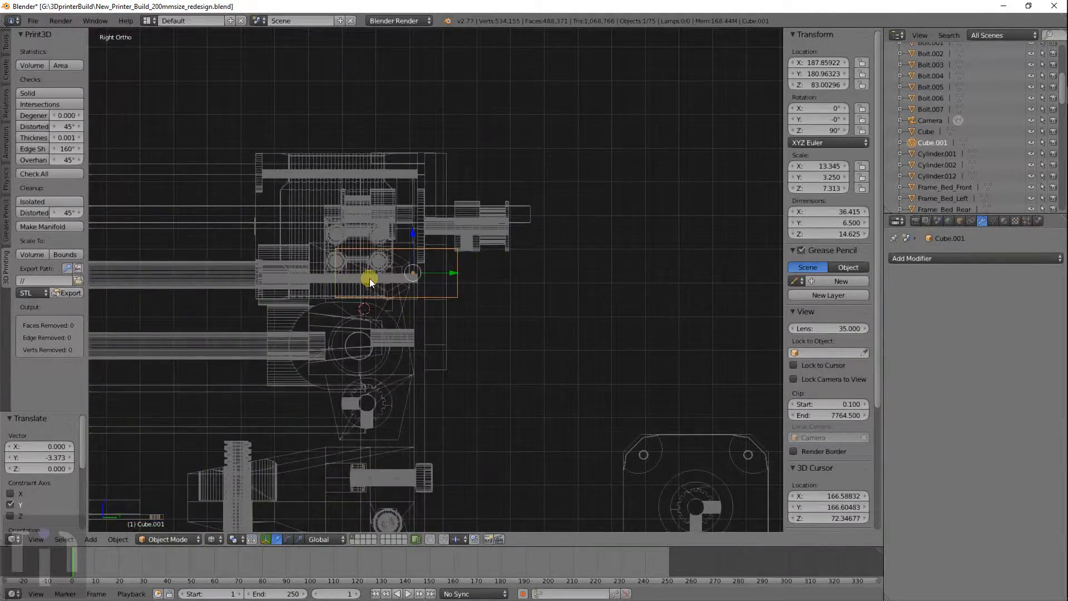
scroll(369, 278, "up", 6)
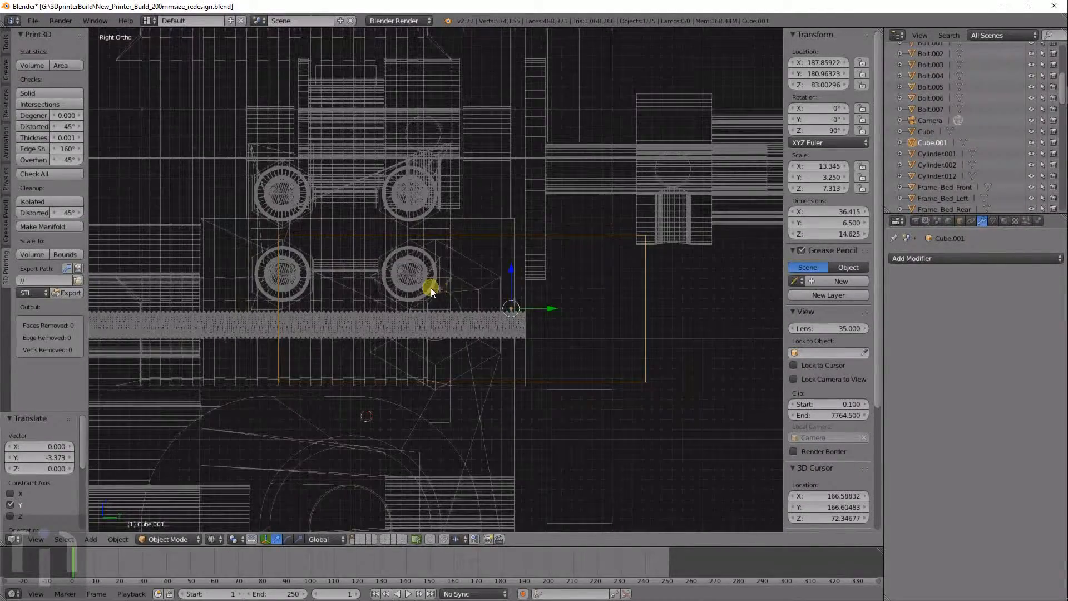
scroll(431, 288, "down", 2)
key("Tab")
key("a")
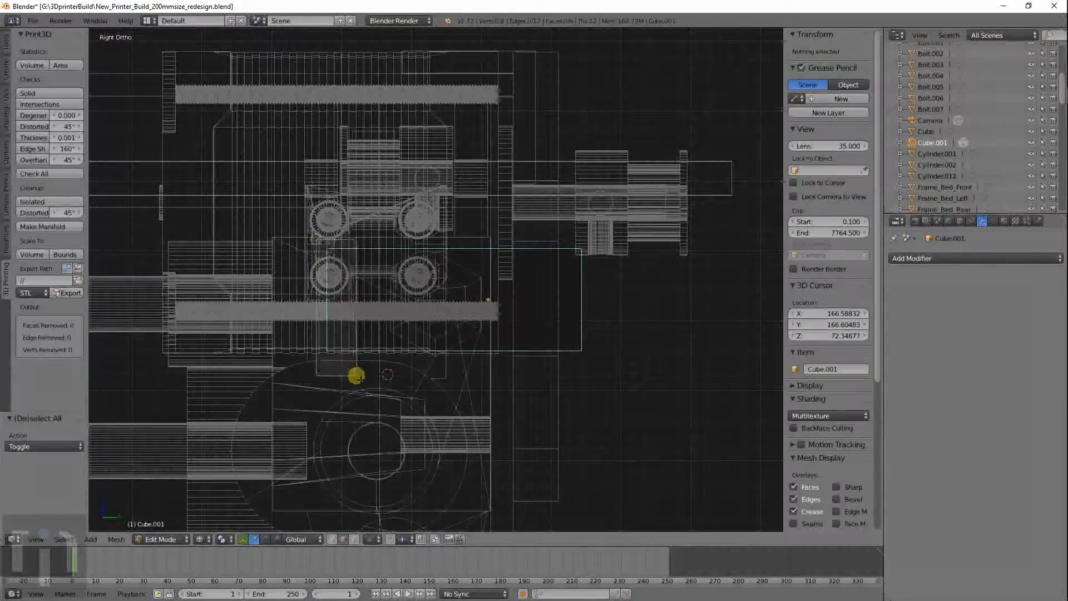
right_click(356, 375)
scroll(367, 345, "up", 4)
key("g")
key("y")
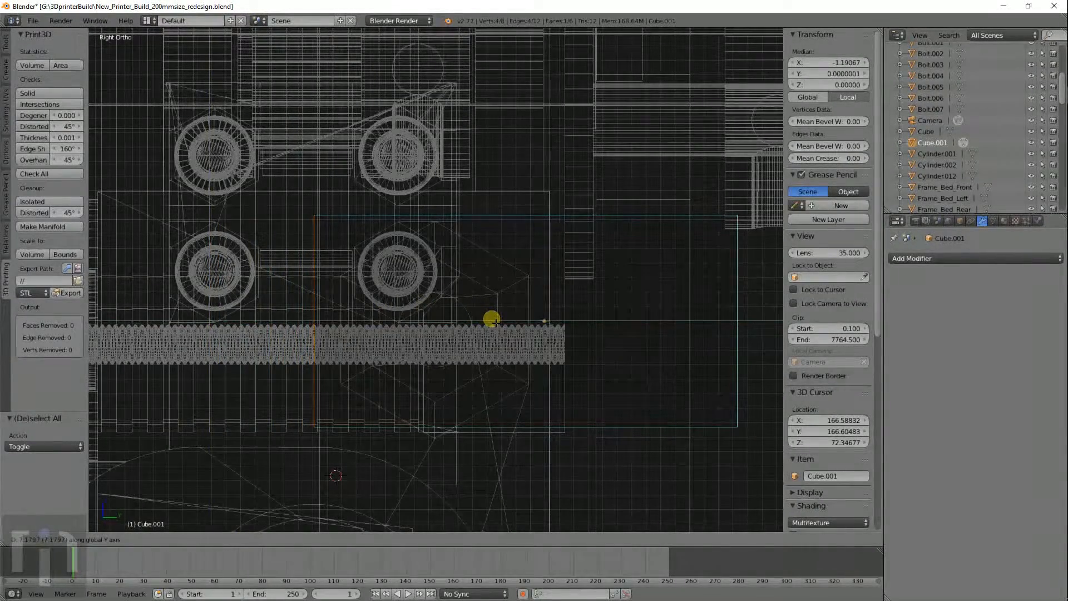
left_click(501, 327)
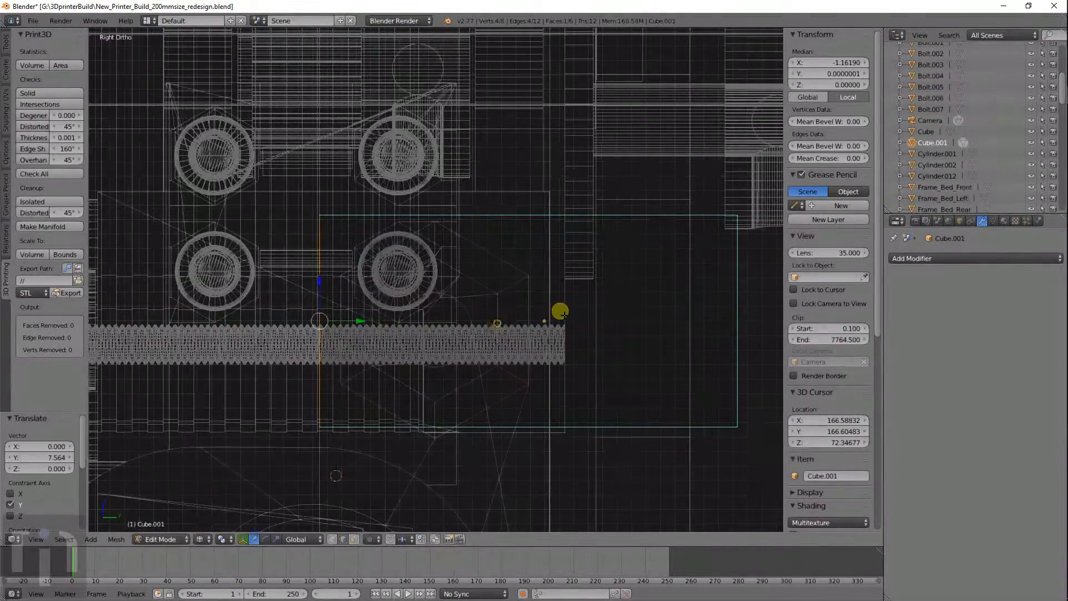
Pull in the outer end face of Cube.001 along Y, shortening the side plate to about 24.98, and check it in solid shading
scroll(560, 310, "down", 2)
key("Tab")
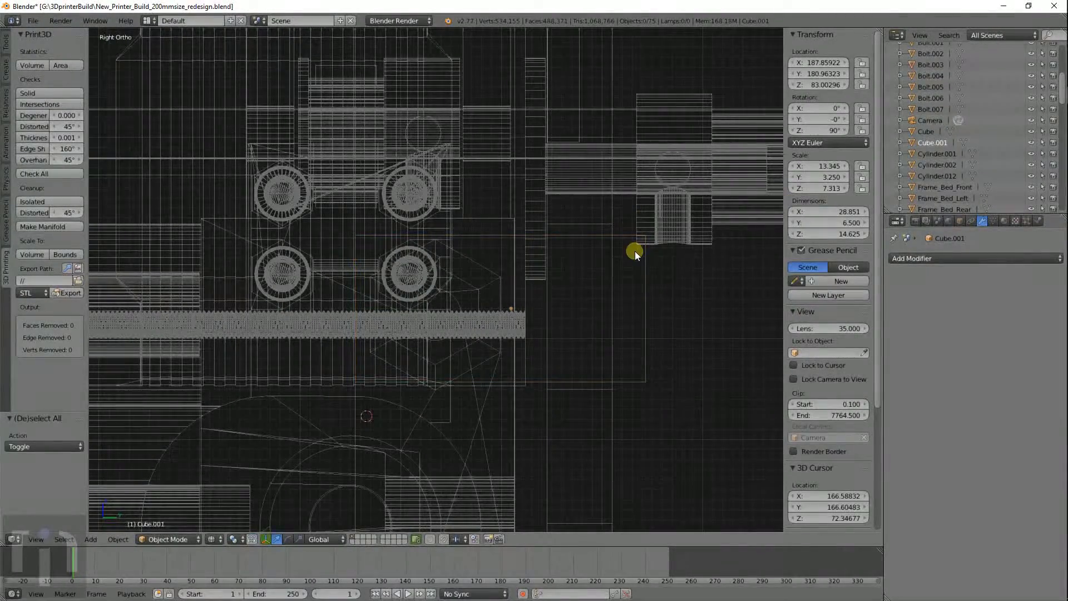
right_click(627, 234)
key("Tab")
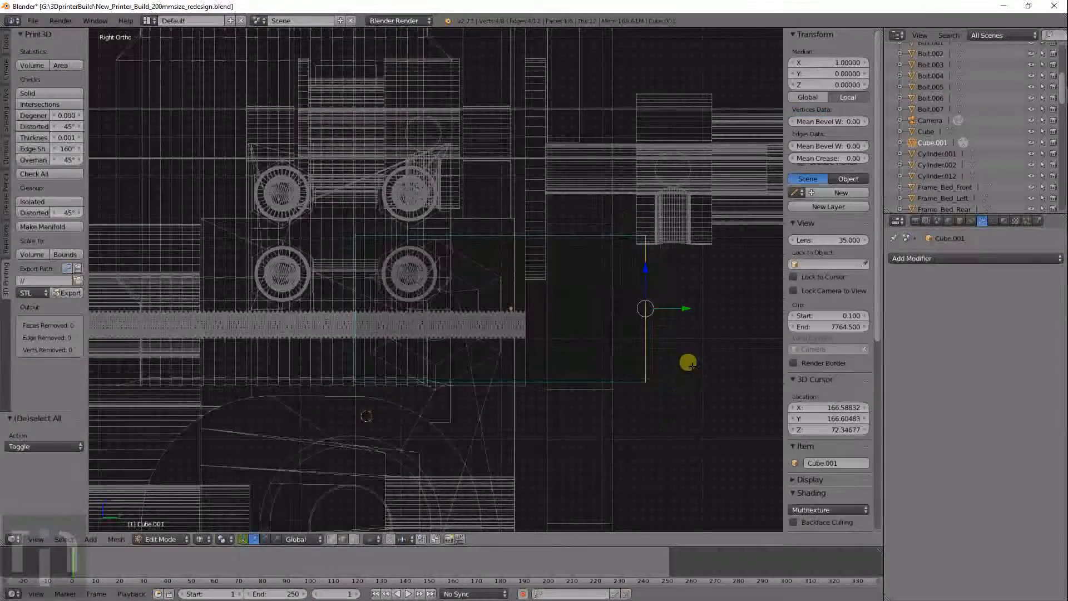
key("Tab")
scroll(585, 326, "up", 3)
key("z")
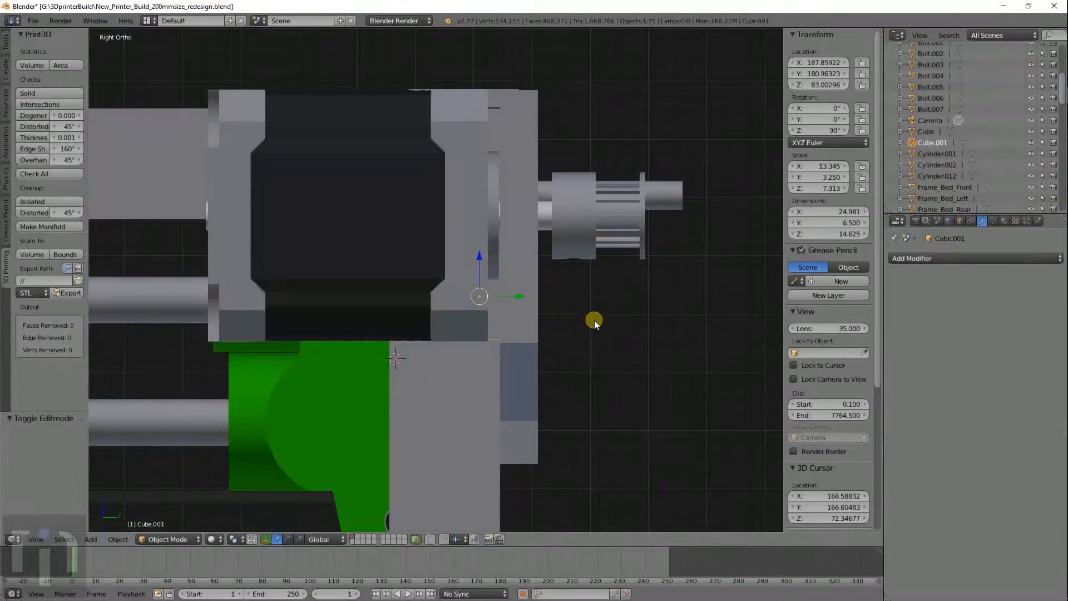
middle_click_drag(594, 319, 409, 268)
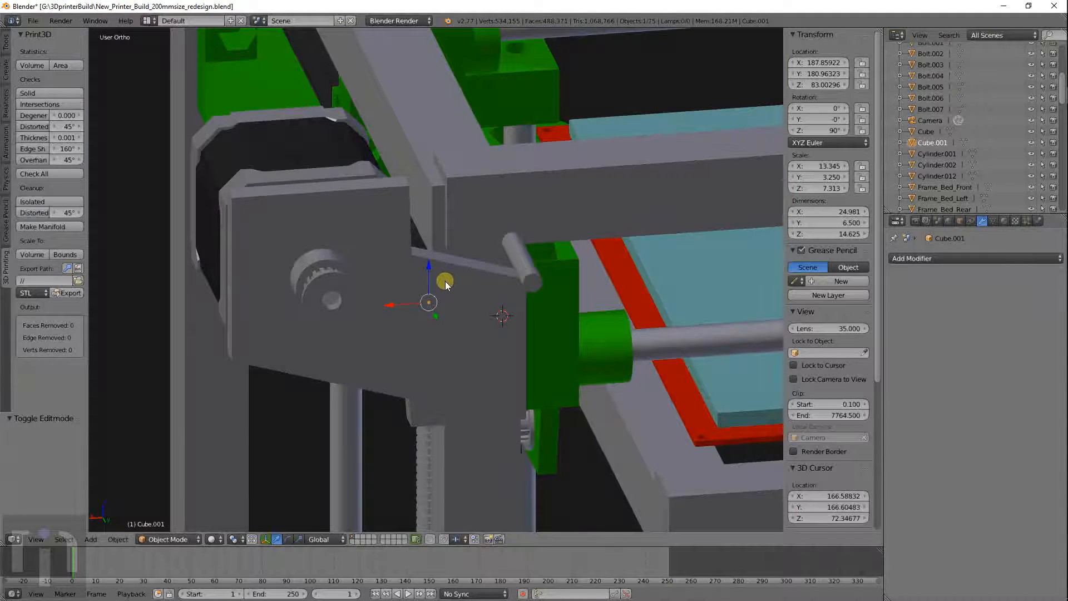
Add a cube and move it about 3.16 along X and 39.76 along Y, beside the protruding end of the rod
right_click(345, 282)
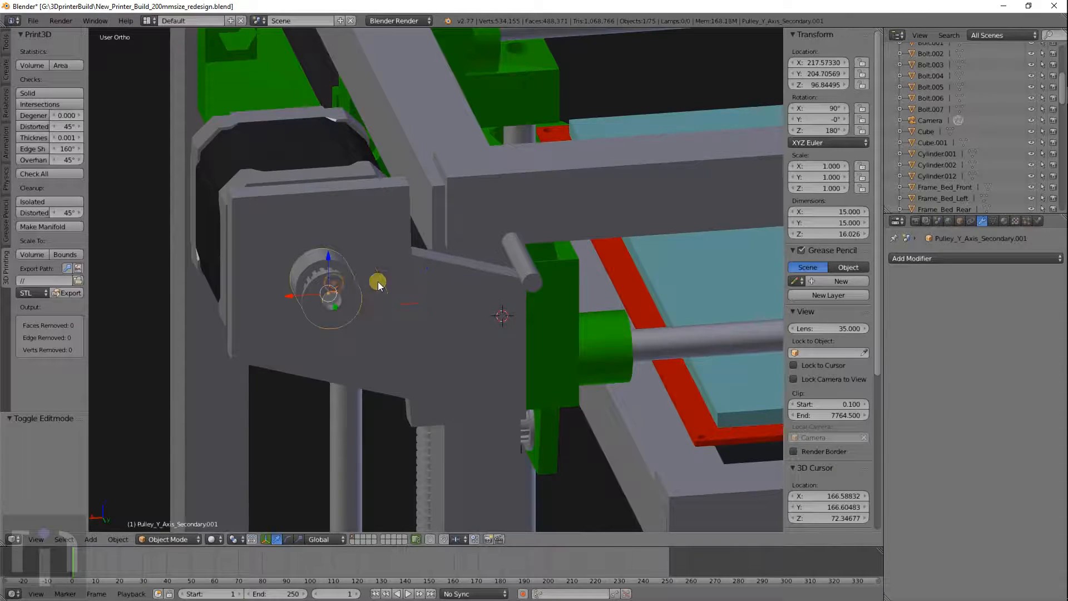
key("shift+a")
mouse_move(487, 283)
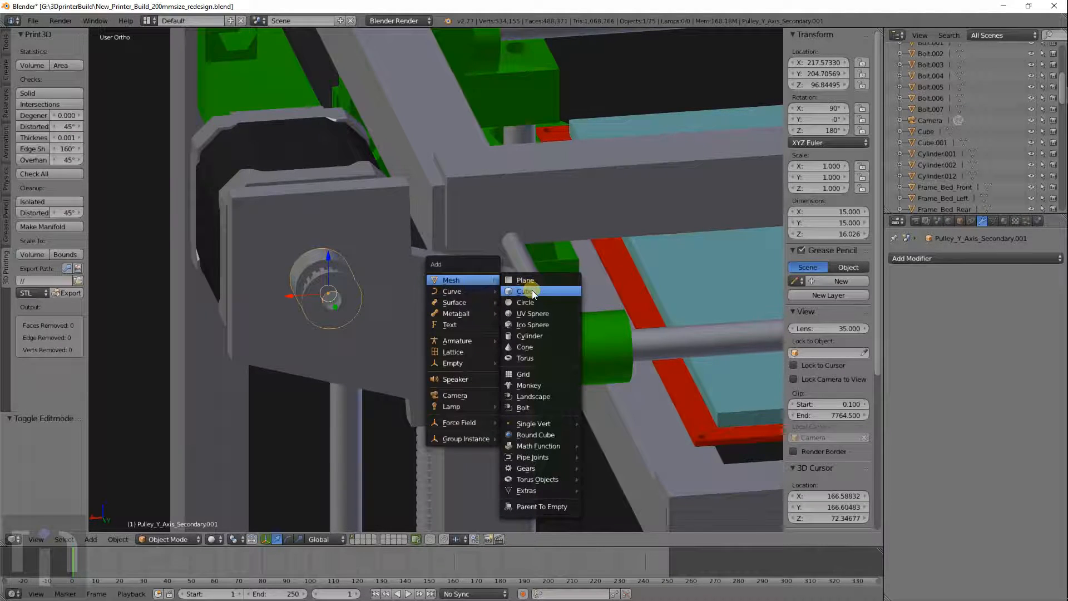
left_click(532, 289)
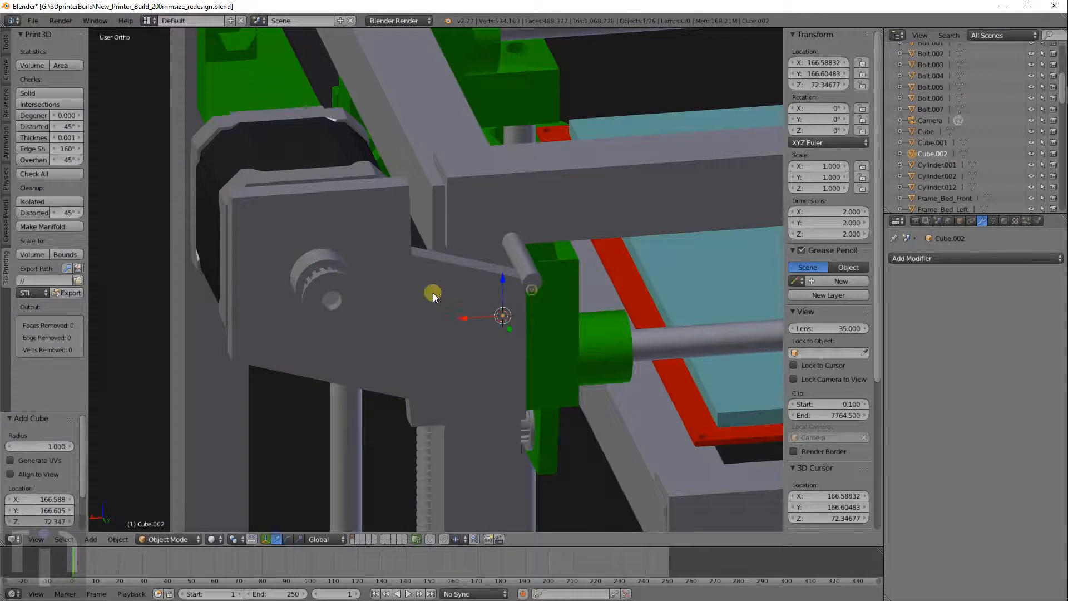
key("KP_7")
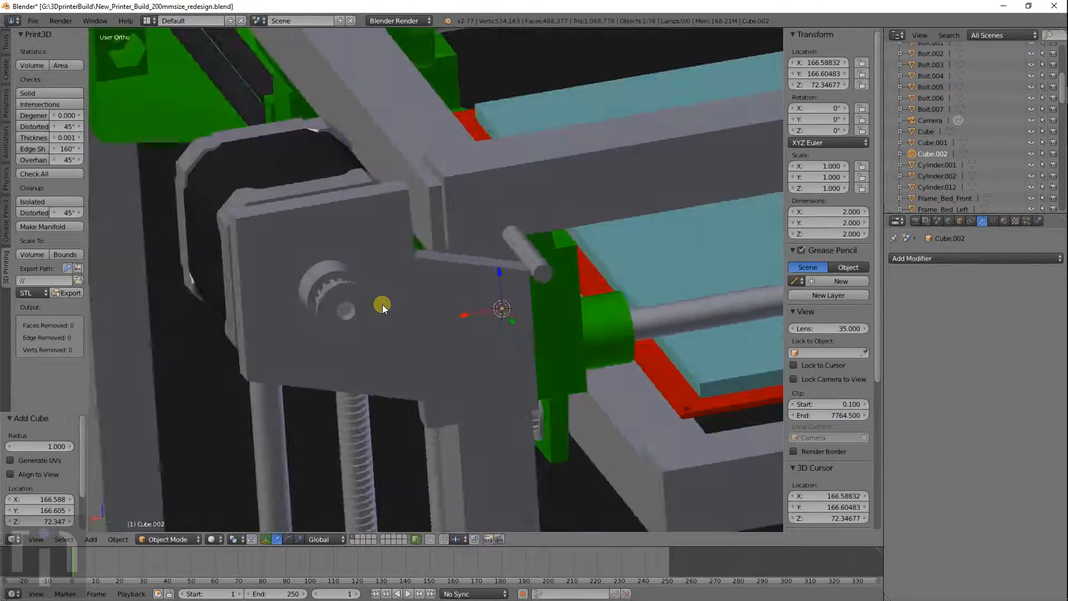
key("z")
key("g")
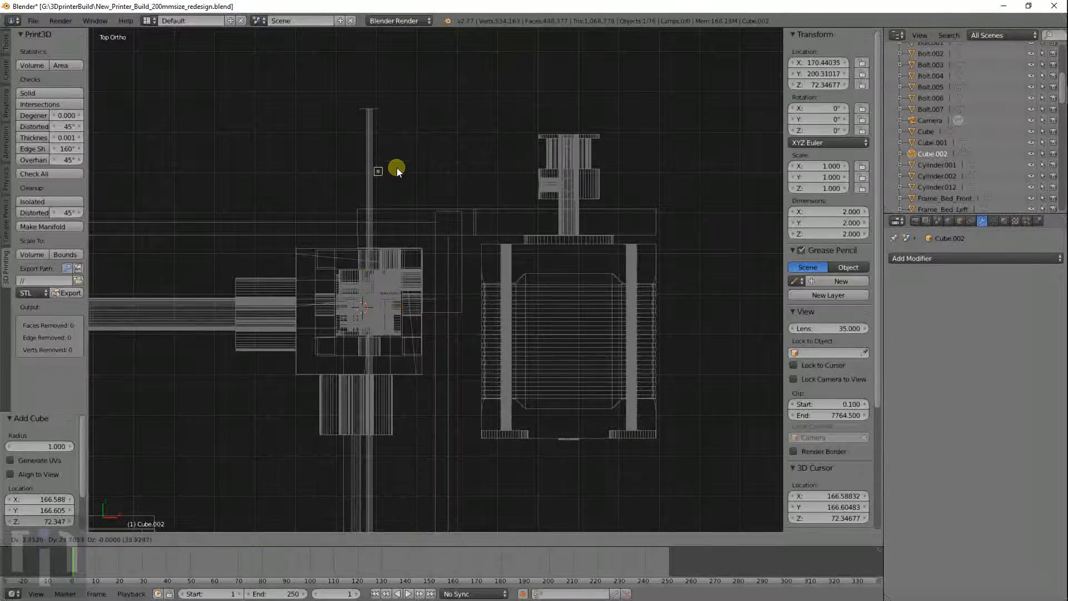
left_click(393, 146)
middle_click_drag(394, 146, 490, 274, "shift")
scroll(556, 301, "up", 5)
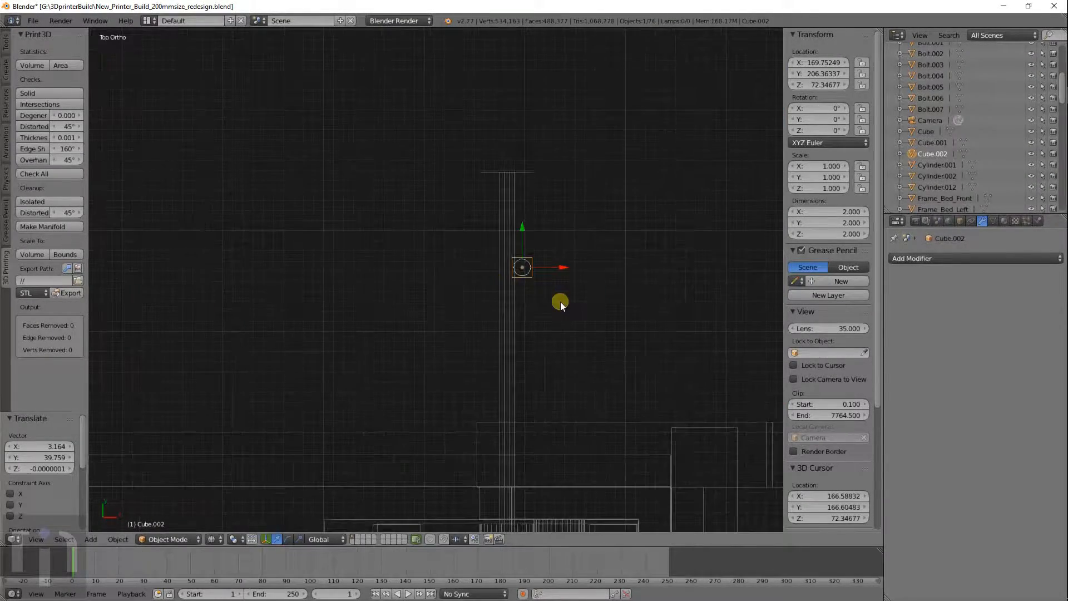
Scale the new cube uniformly to about 26.8 and move it about 26.14 along X toward the pulley
scroll(548, 321, "down", 5)
key("s")
left_click(268, 126)
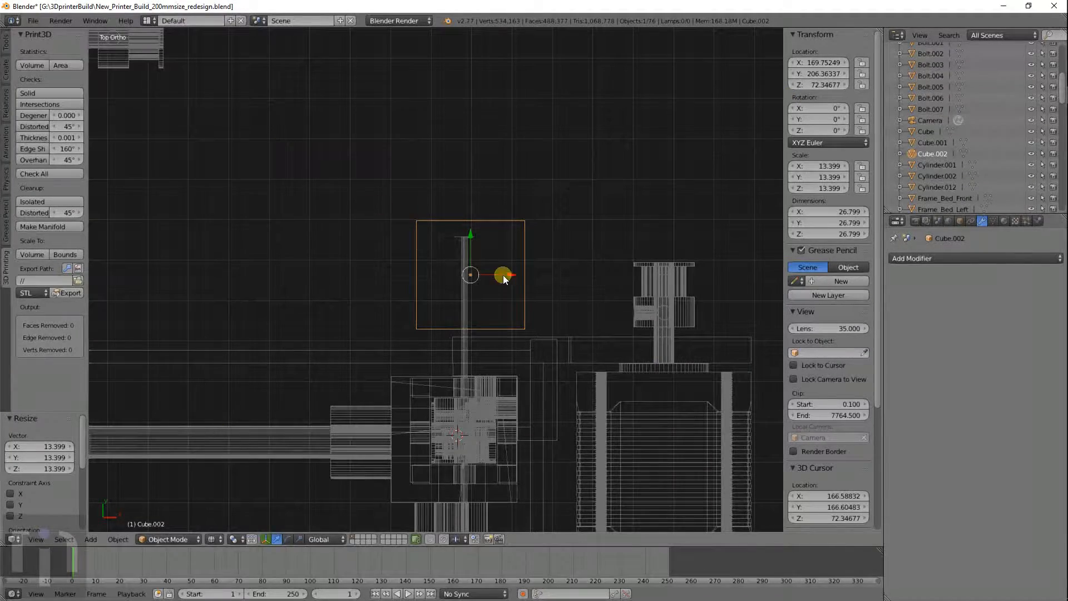
key("g")
key("x")
left_click(614, 278)
Stretch the cube along X to about 60.9 so it spans from the rod to the pulley
key("s")
key("x")
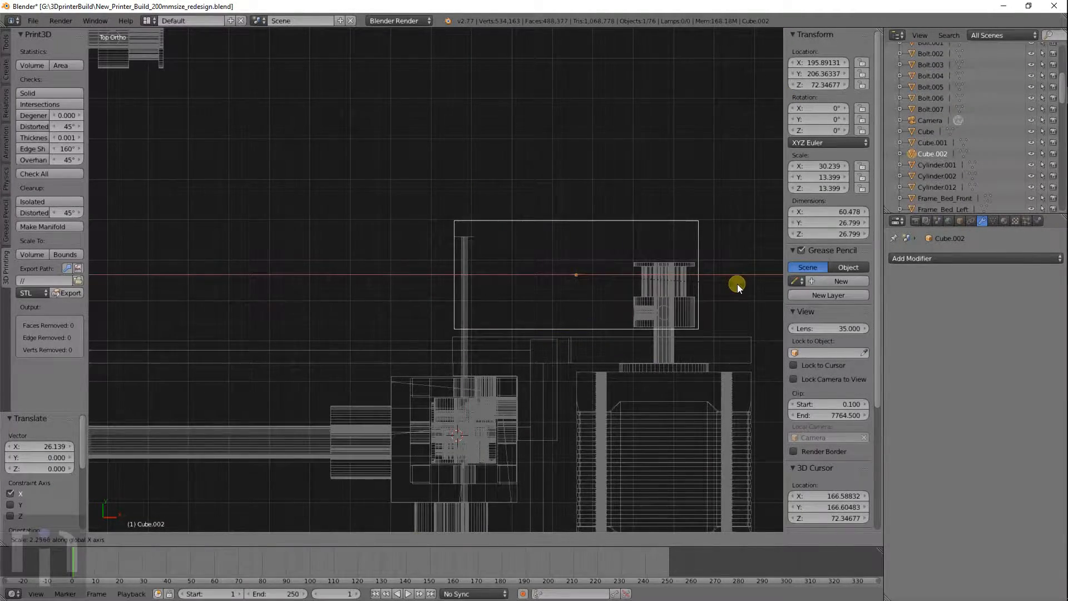
left_click(738, 284)
middle_click_drag(704, 299, 574, 298, "shift")
scroll(574, 298, "up", 3)
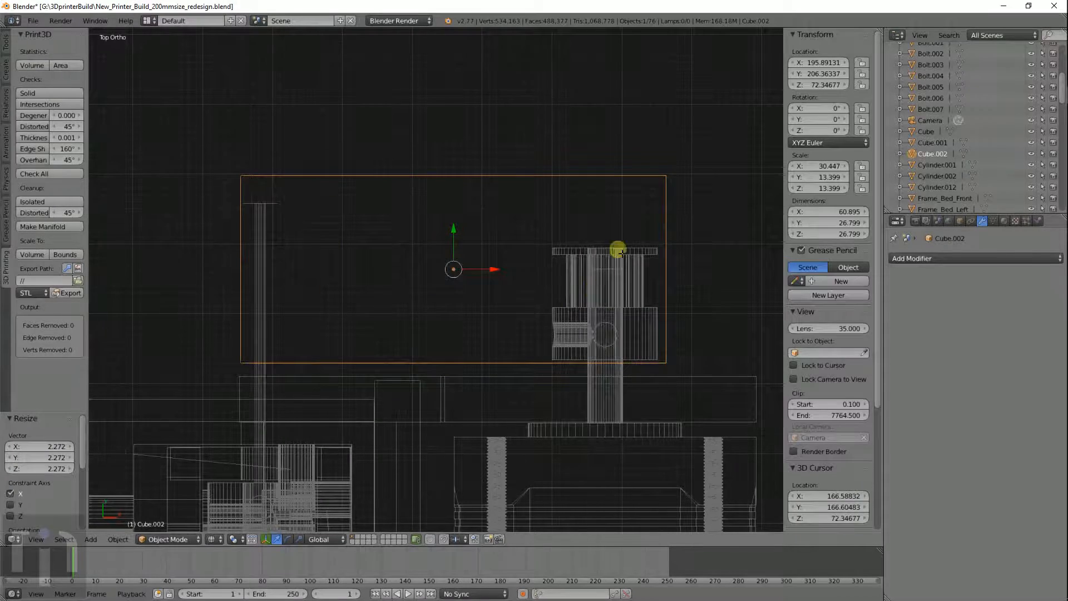
Snap the 3D cursor to the cube's pulley-side end face and set the cube's origin to it
key("Tab")
key("a")
left_click_drag(649, 156, 711, 374)
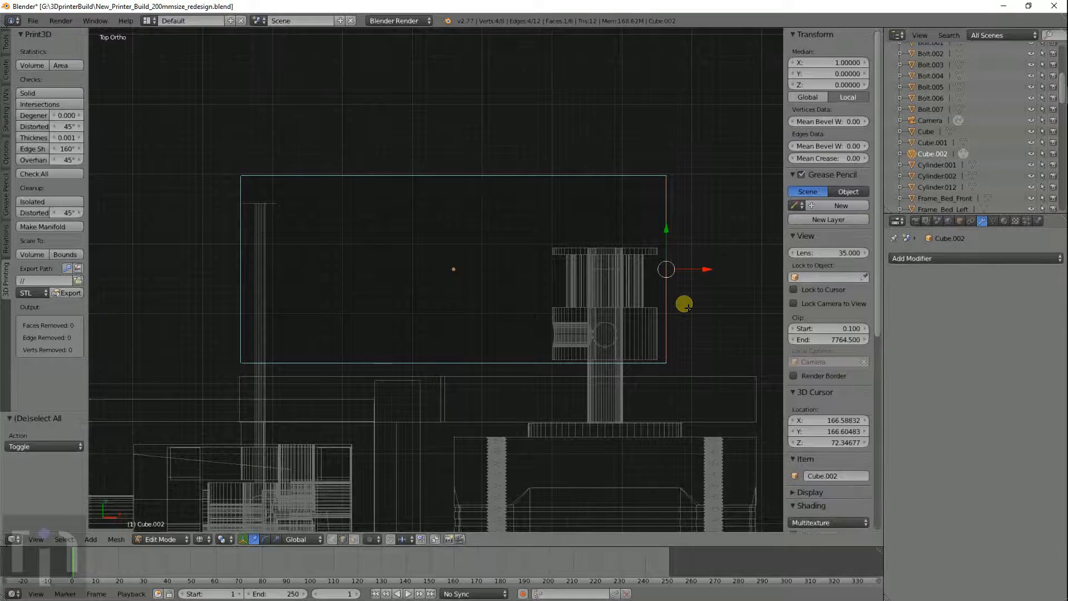
key("shift+s")
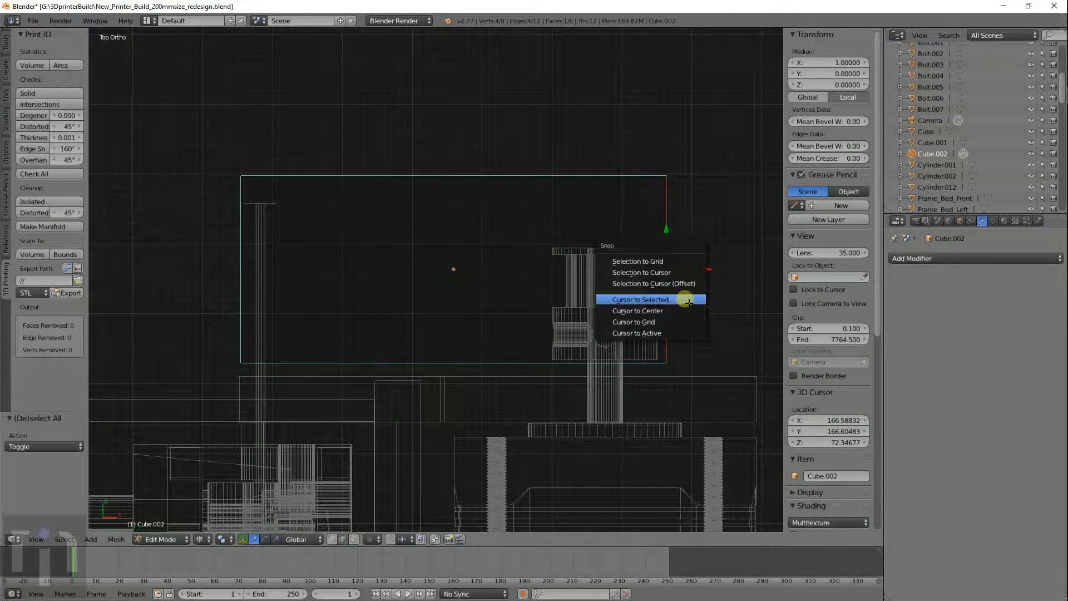
left_click(685, 299)
key("Tab")
key("space")
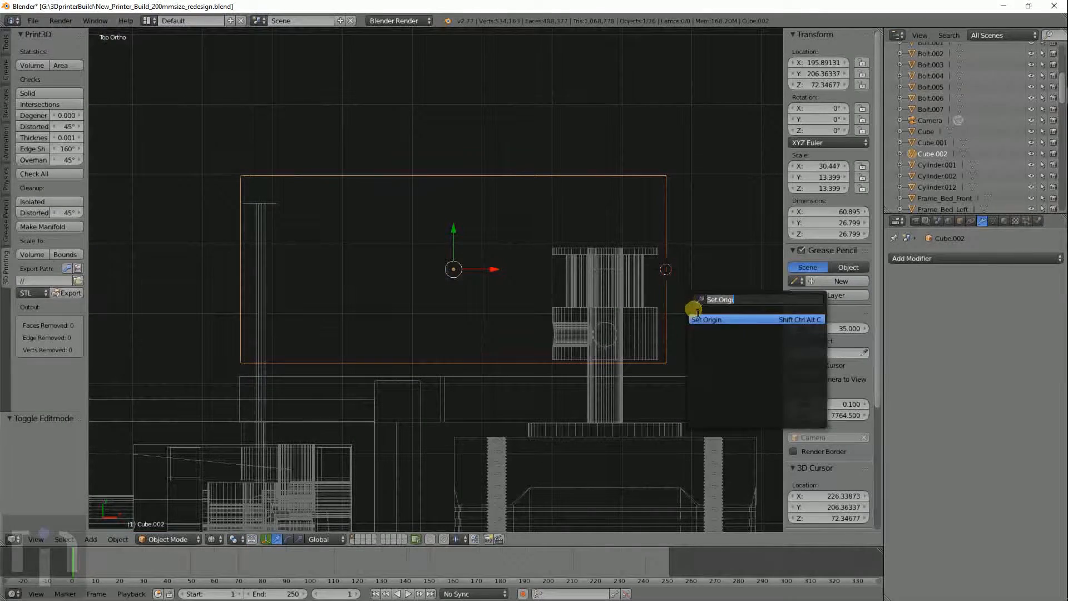
left_click(697, 317)
left_click(660, 316)
Flatten the cube along Y to about 3.69 and set its X dimension to 50
scroll(620, 245, "down", 2)
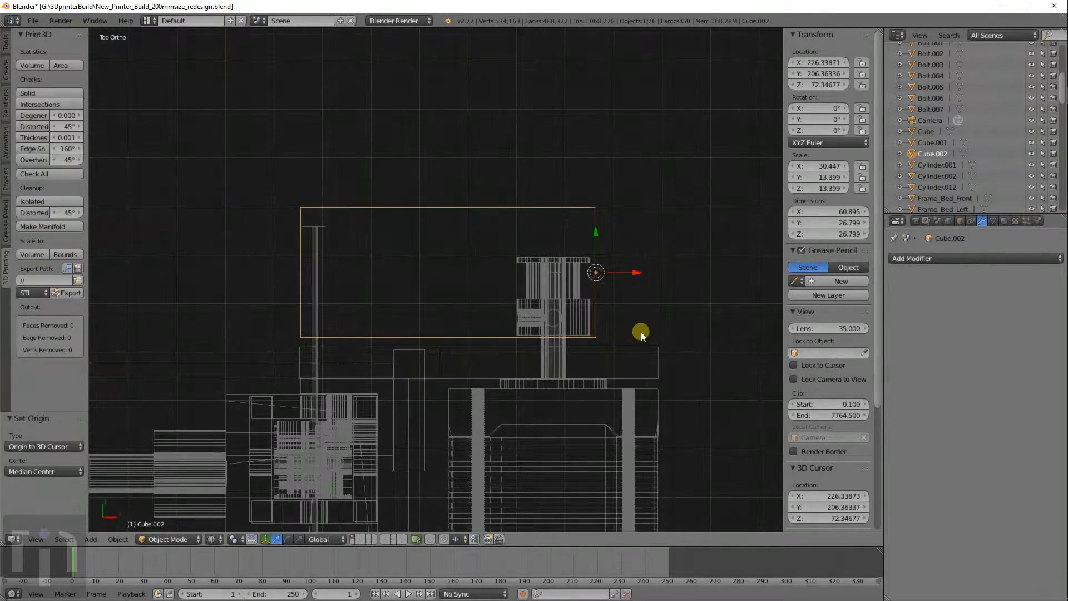
key("s")
key("y")
left_click(606, 276)
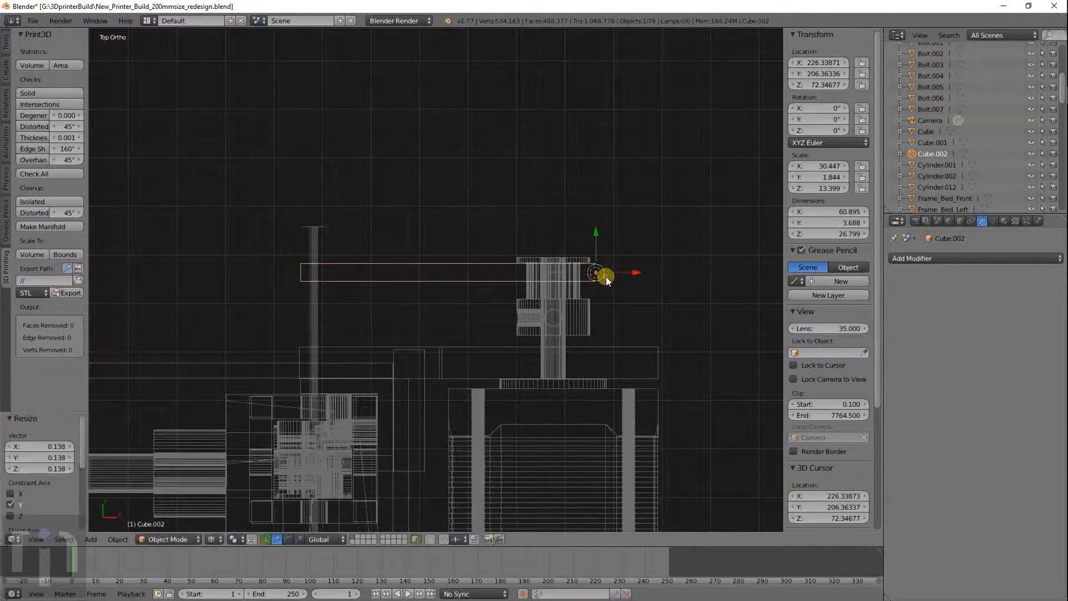
middle_click_drag(653, 304, 586, 291, "shift")
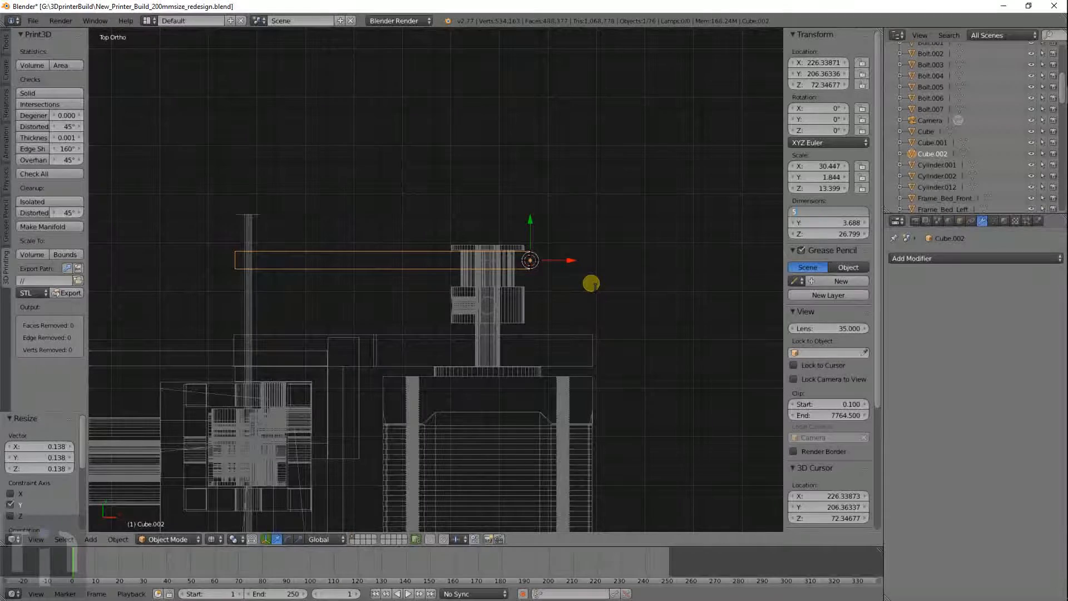
key("g")
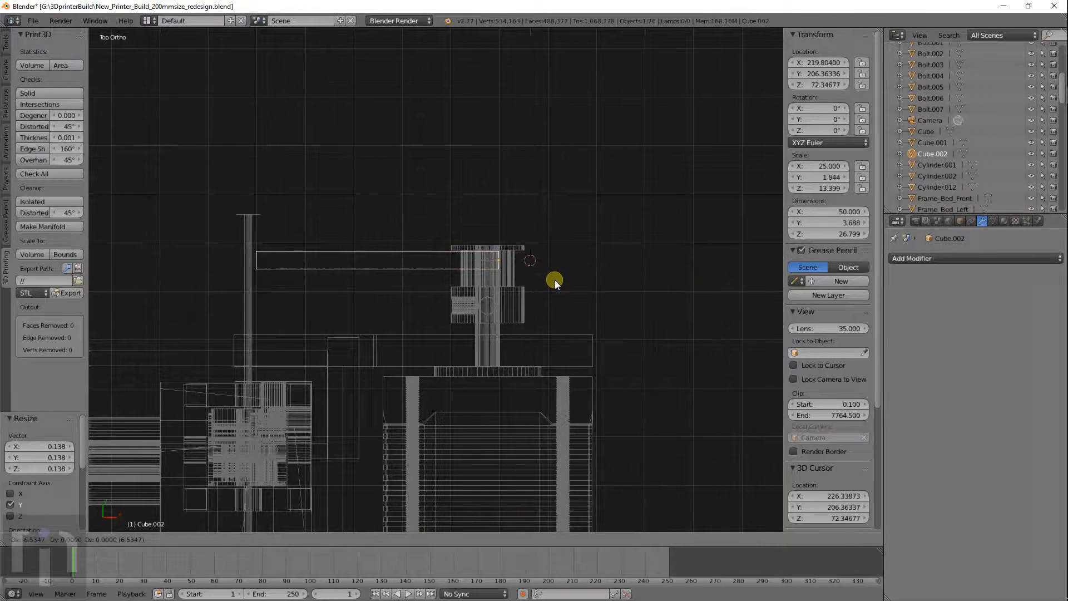
key("Escape")
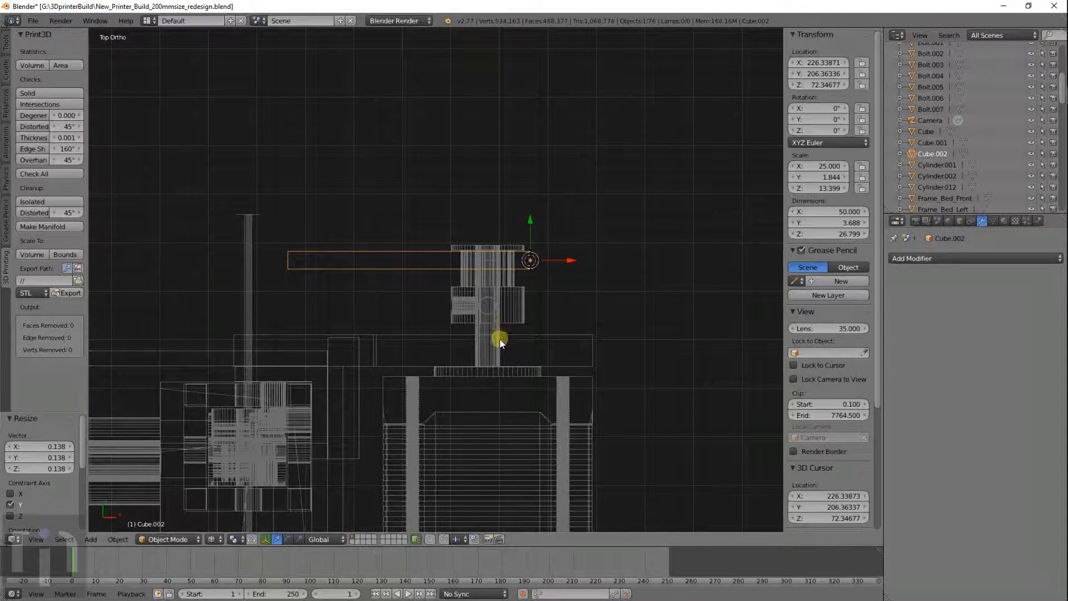
Select the motor pulley and snap the 3D cursor to its origin
right_click(499, 301)
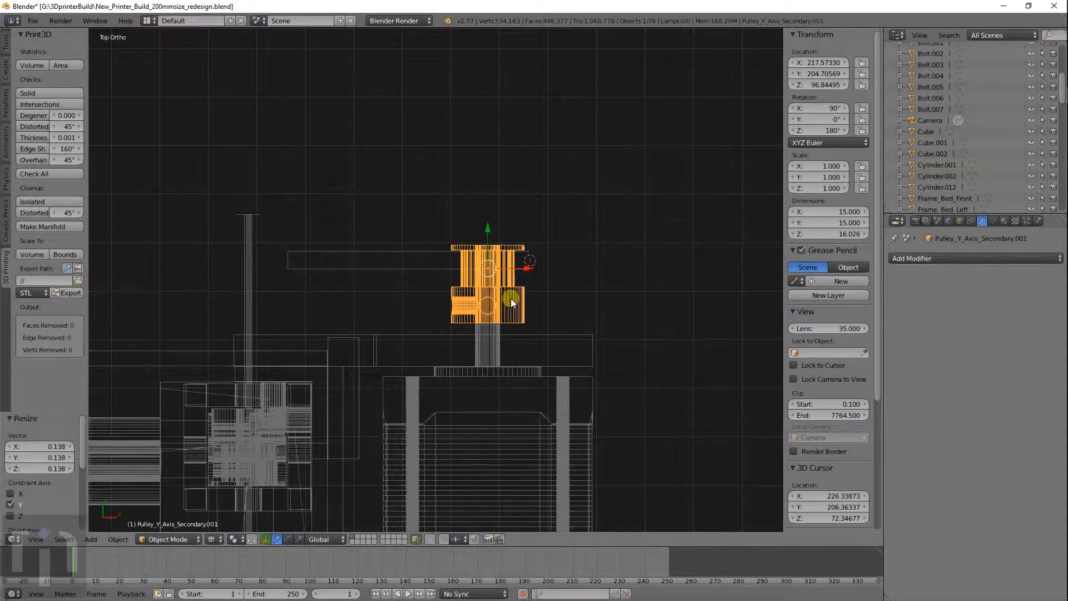
key("shift+s")
left_click(511, 298)
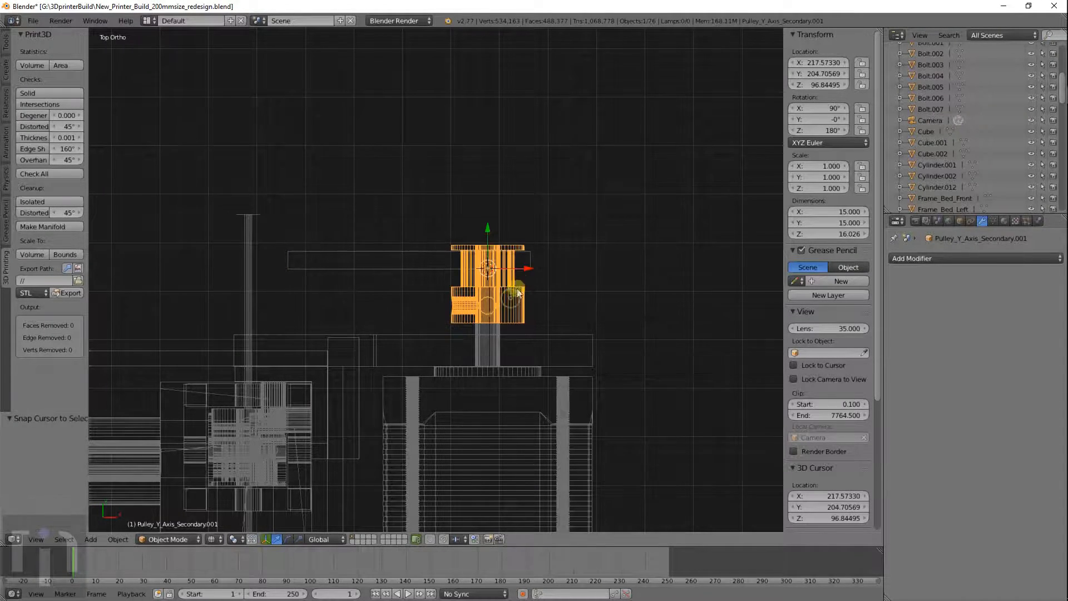
Select the flattened bar and snap it to the 3D cursor at the motor pulley's origin
right_click(528, 260)
key("shift+s")
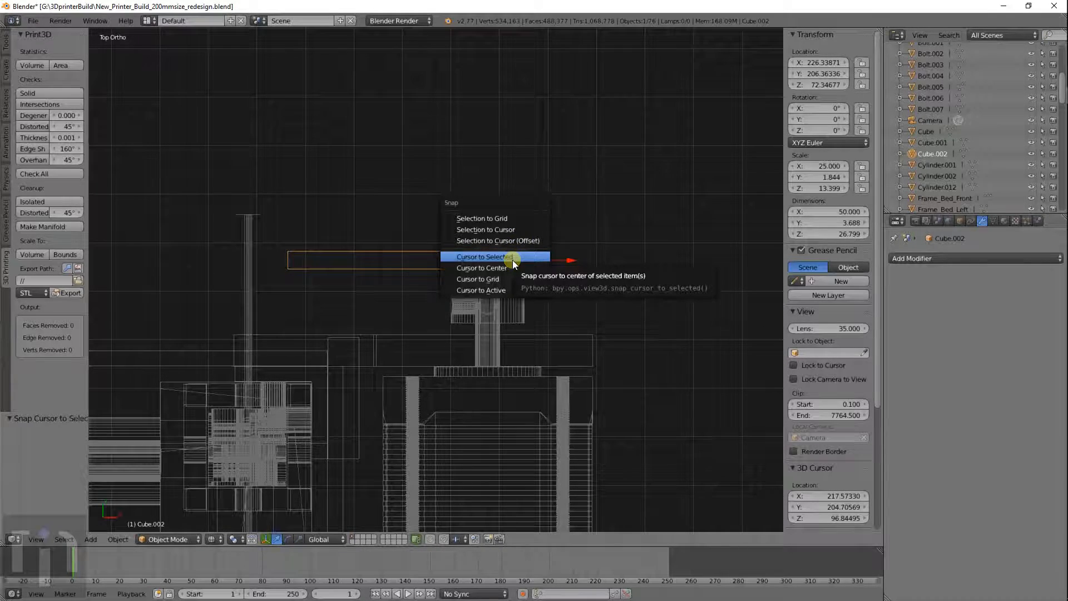
left_click(505, 229)
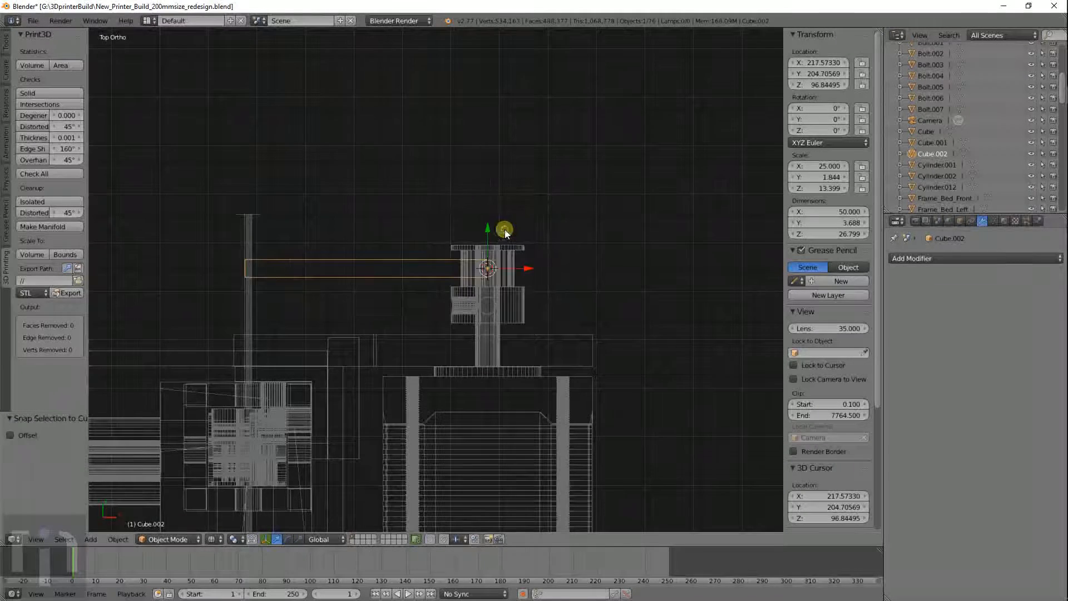
Add the pulley and stepper motor to the selection and move them with the bar about 0.643 along X to the rod's centre line
scroll(487, 312, "up", 3)
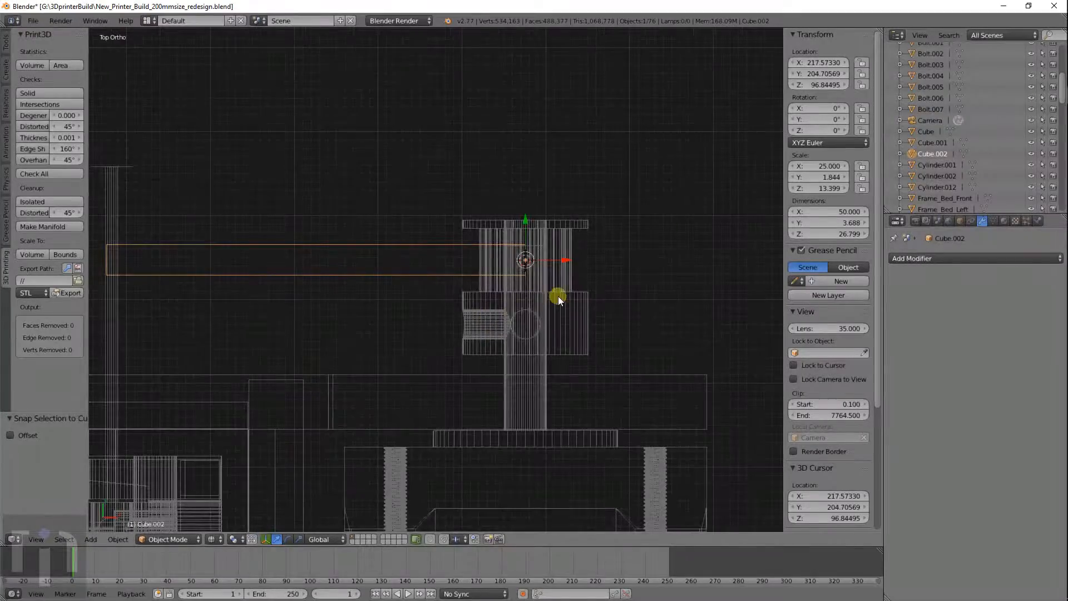
right_click(565, 295, "shift")
right_click(521, 376, "shift")
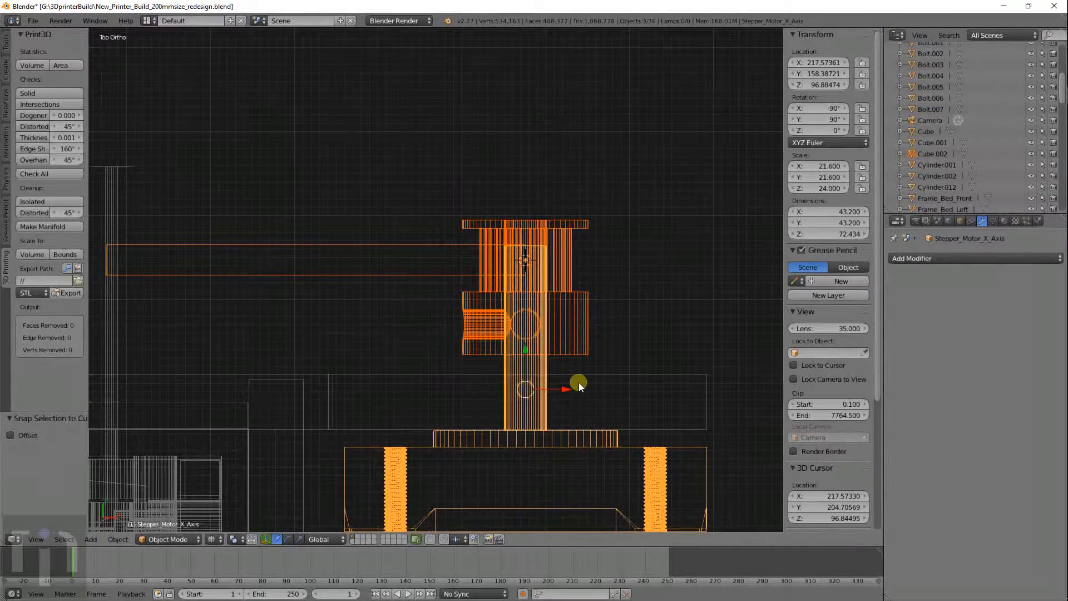
scroll(576, 383, "down", 2)
middle_click_drag(406, 383, 577, 436, "shift")
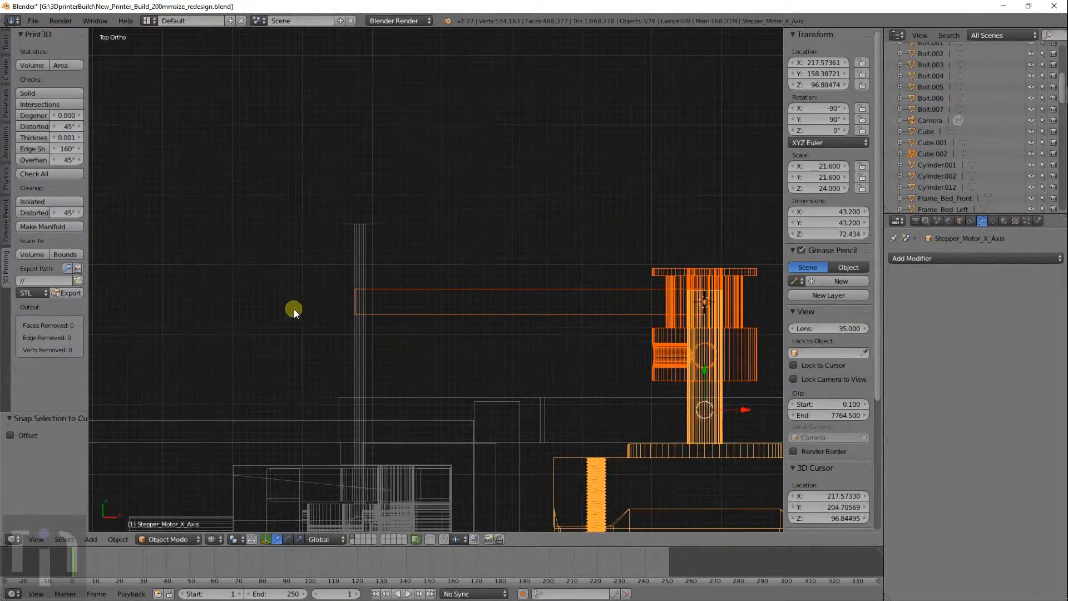
scroll(472, 317, "up", 5)
middle_click_drag(523, 296, 469, 312, "shift")
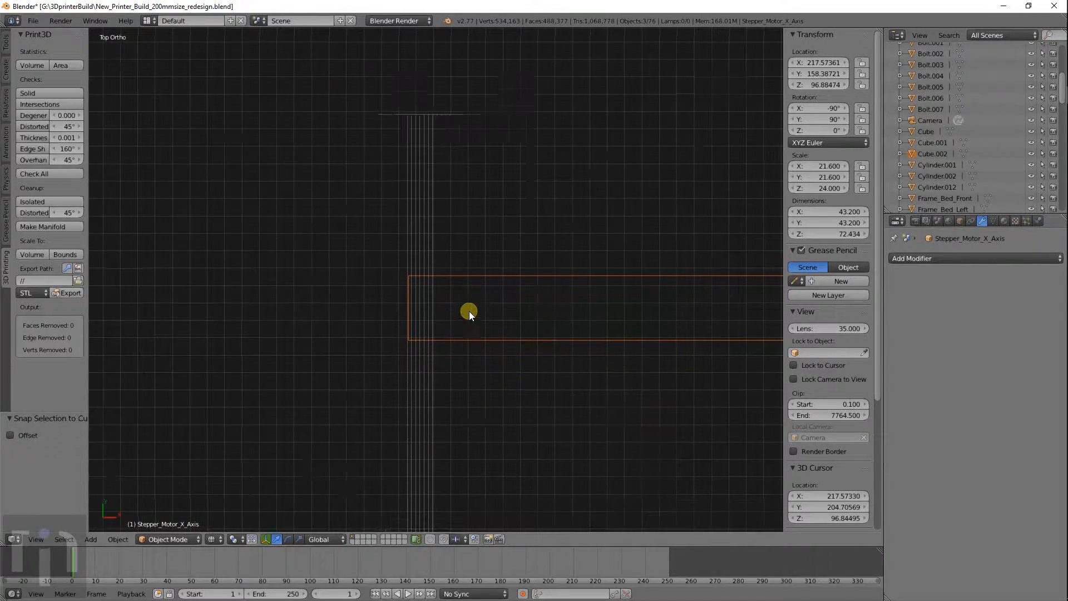
scroll(469, 311, "up", 5)
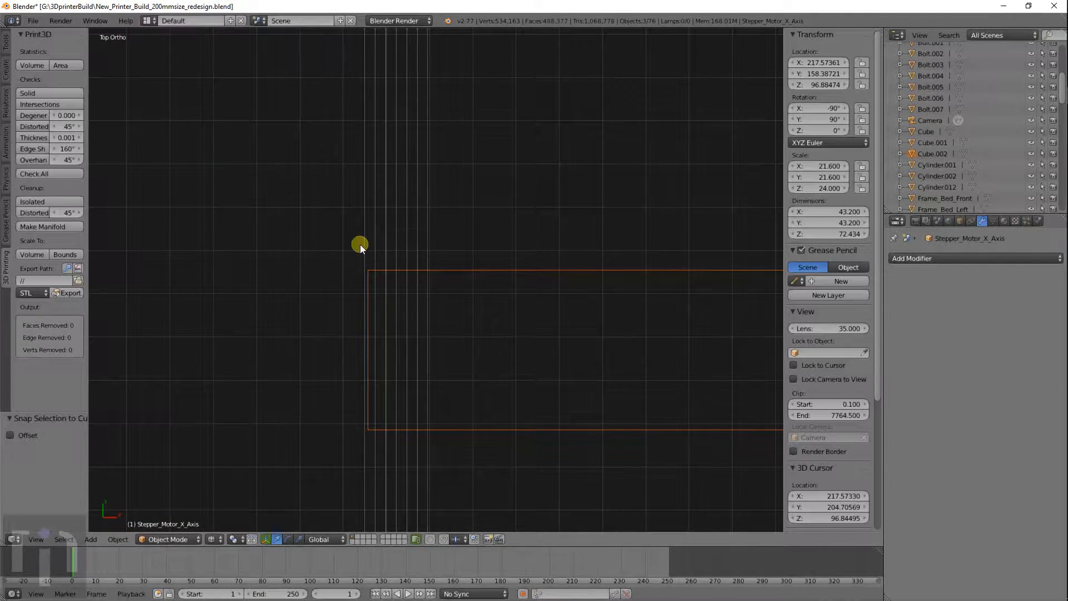
key("g")
key("x")
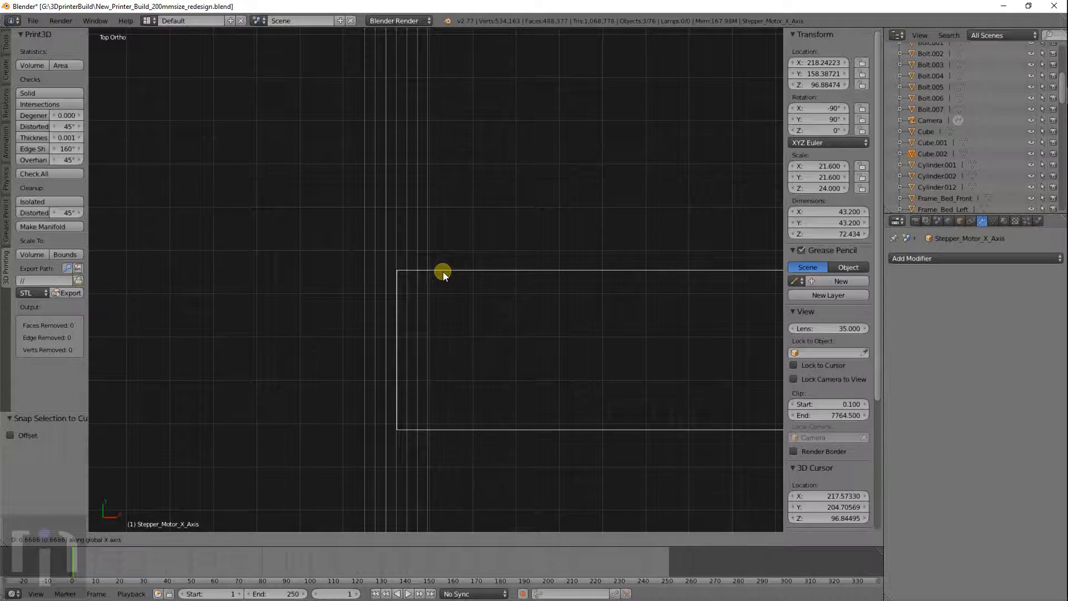
left_click(441, 272)
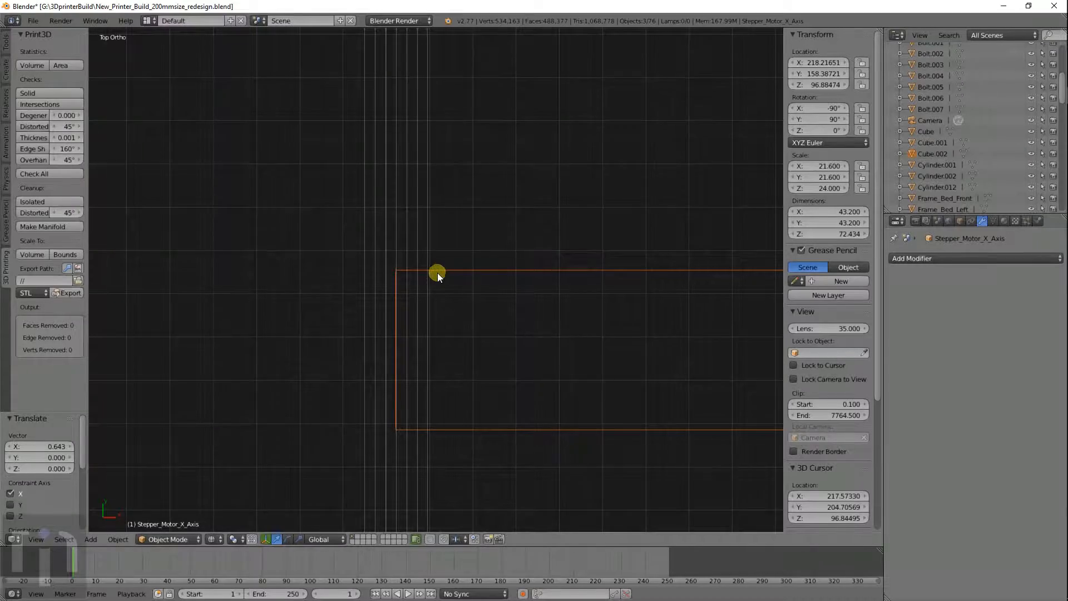
Fine-tune the motor, pulley and bar by about 0.009 along X so the bar's end meets the rod's centre line
scroll(437, 273, "up", 5)
middle_click_drag(334, 297, 404, 285, "shift")
scroll(404, 285, "up", 6)
key("g")
key("x")
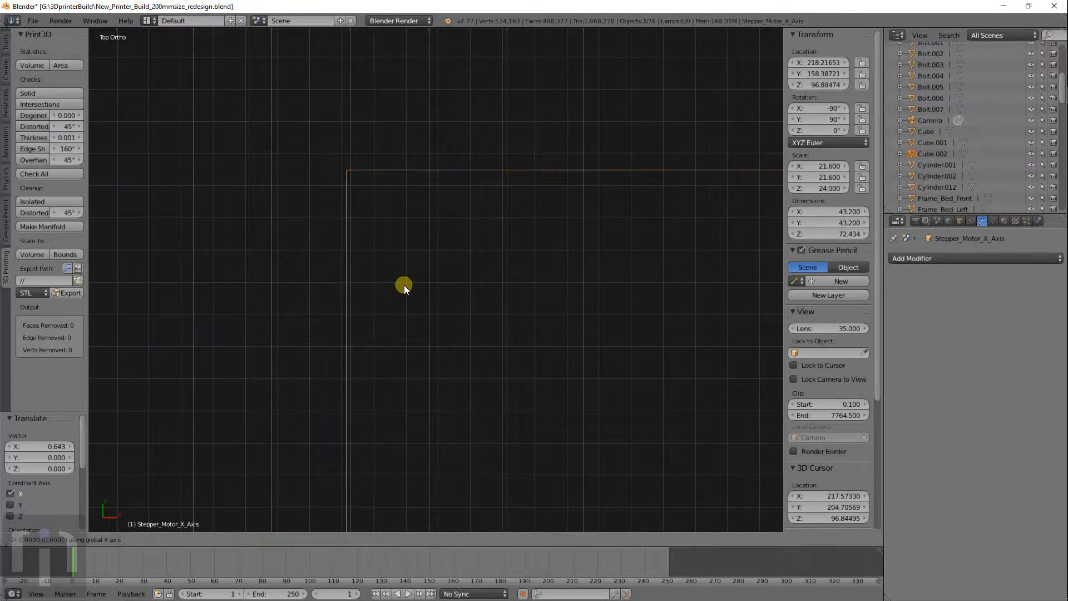
left_click(406, 285)
scroll(412, 283, "down", 5)
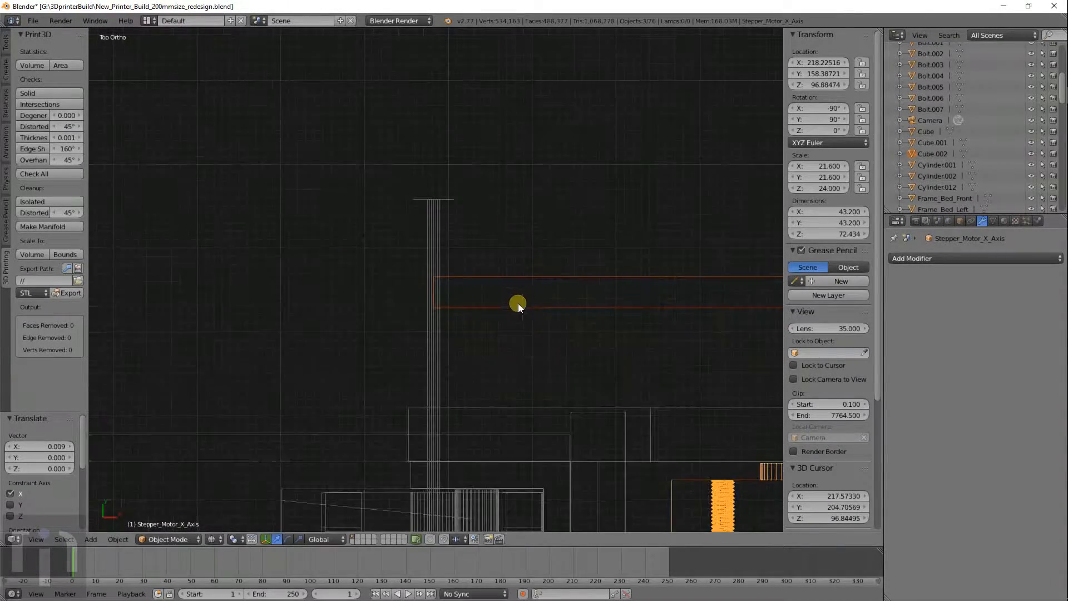
Switch the viewport to solid shading and select only the bar between the pulley and the rod
mouse_move(625, 358)
middle_mouse_down()
mouse_move(434, 311)
mouse_move(374, 274)
mouse_move(511, 312)
mouse_move(485, 278)
mouse_move(505, 334)
mouse_move(544, 302)
mouse_move(577, 298)
mouse_move(515, 292)
mouse_move(494, 256)
mouse_move(461, 265)
mouse_move(605, 508)
middle_mouse_up()
scroll(475, 316, "down", 4)
key("z")
right_click(485, 278)
scroll(457, 299, "up", 5)
scroll(455, 305, "down", 4)
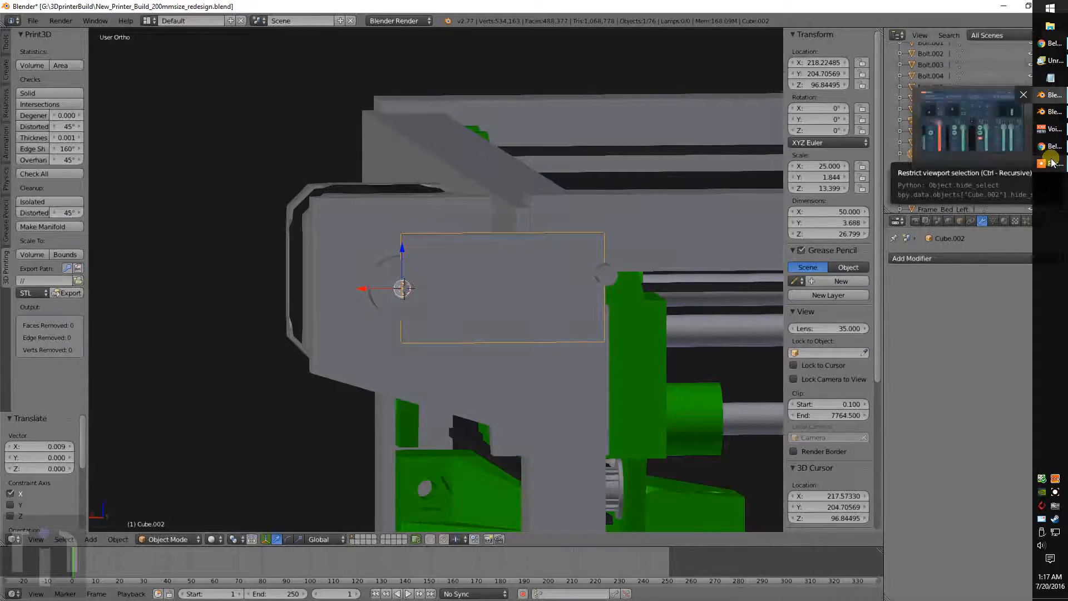
Switch to the B&B Manufacturing belt length calculator in the browser and reload the page to clear its entries
mouse_move(1051, 146)
left_click(990, 163)
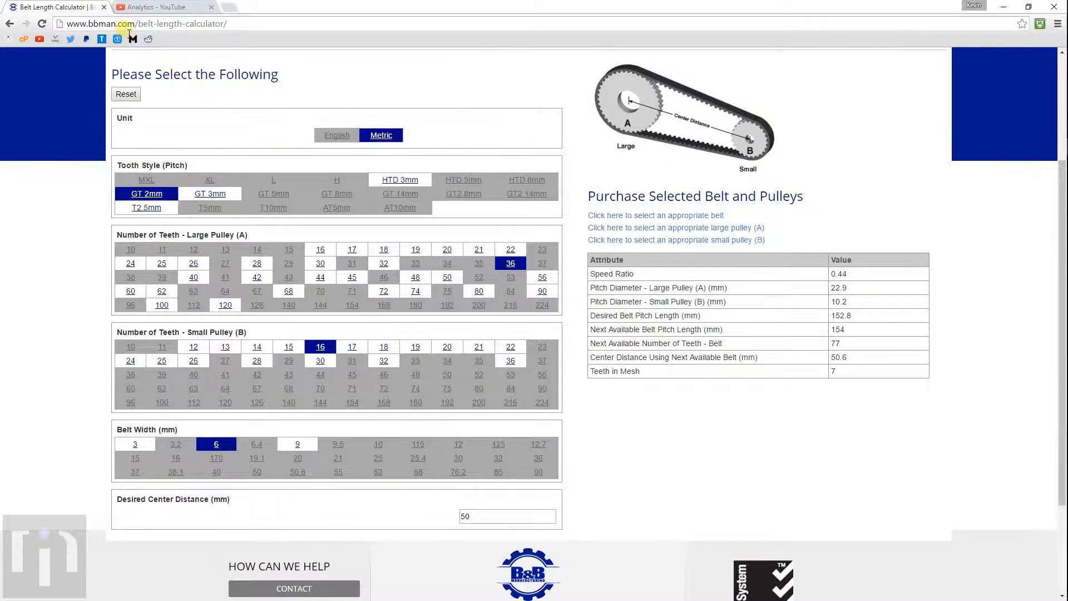
scroll(428, 115, "up", 3)
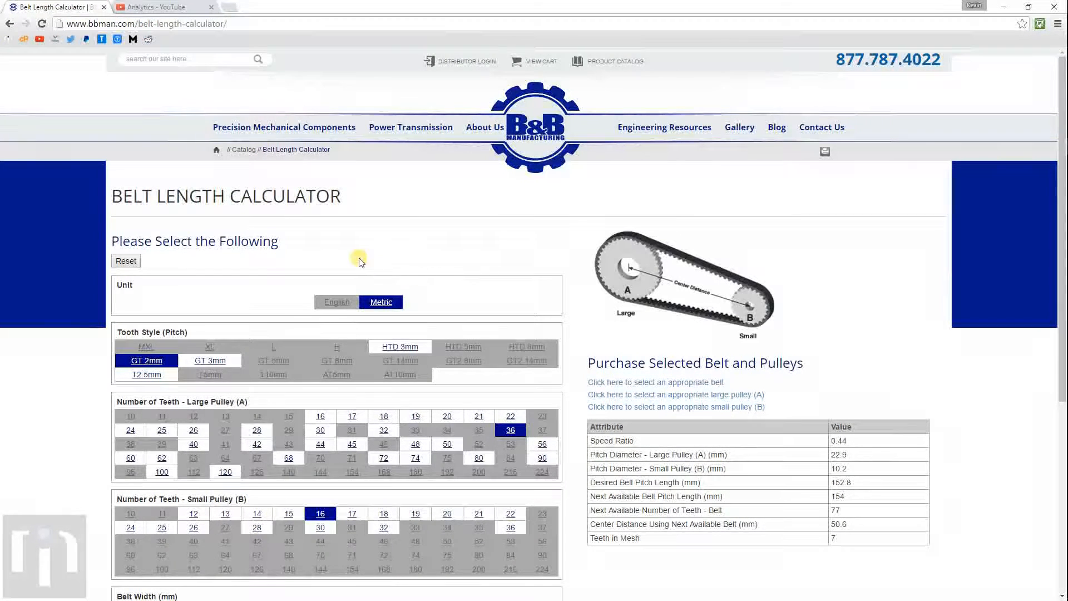
left_click(43, 24)
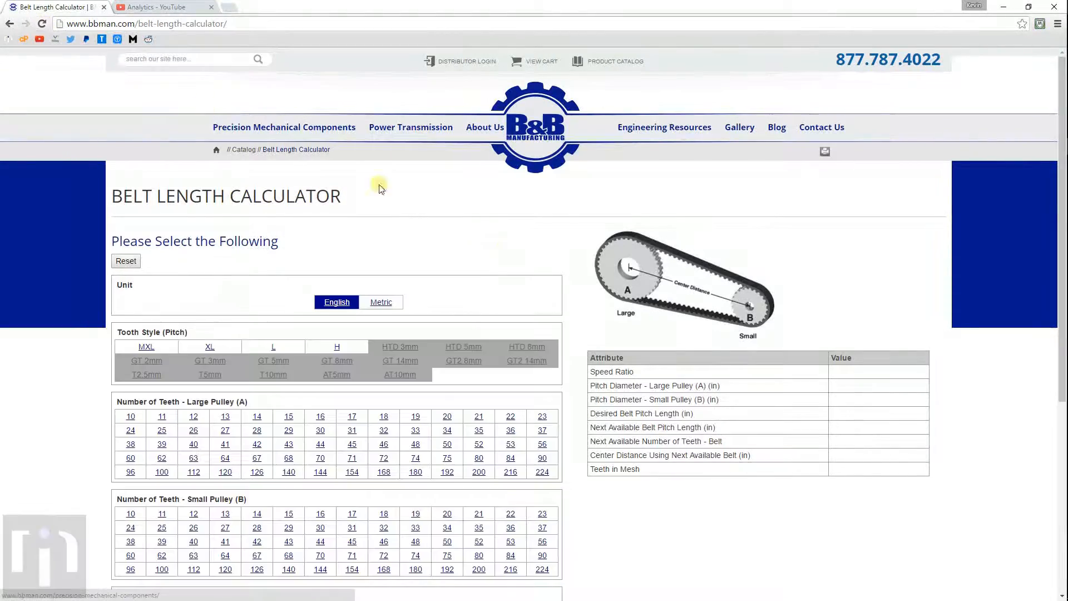
scroll(591, 278, "down", 4)
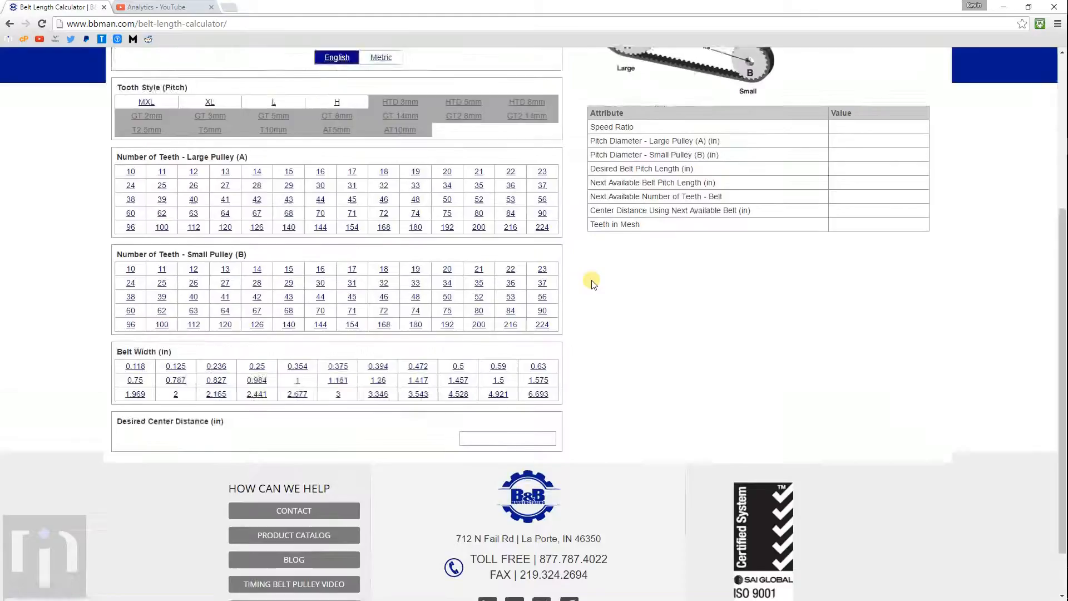
scroll(592, 282, "up", 3)
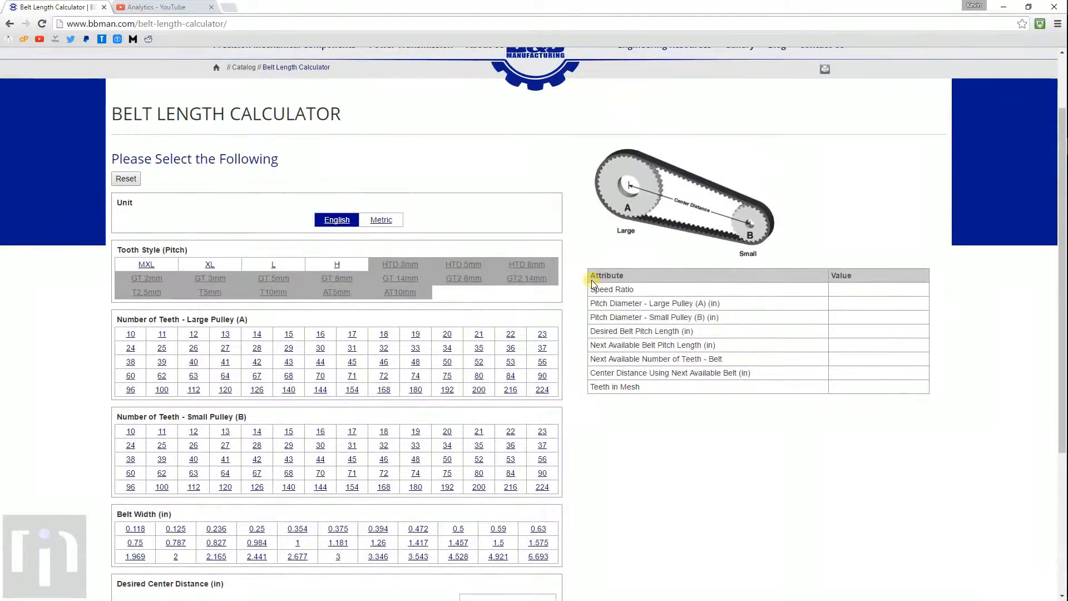
Set the calculator to metric units with 36 teeth on the large pulley and 16 teeth on the small pulley
left_click(381, 221)
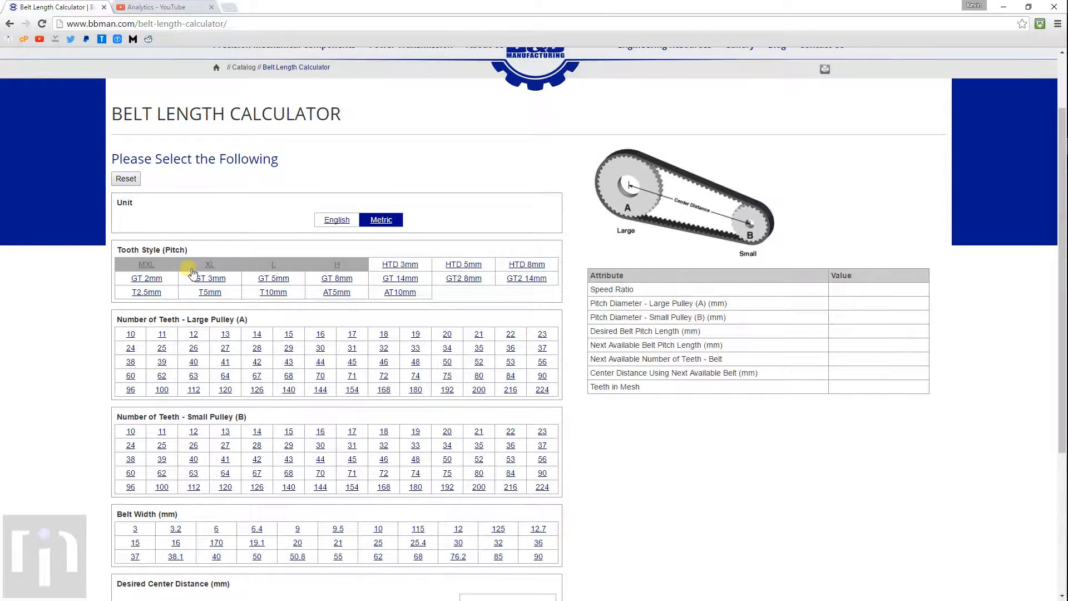
left_click(163, 279)
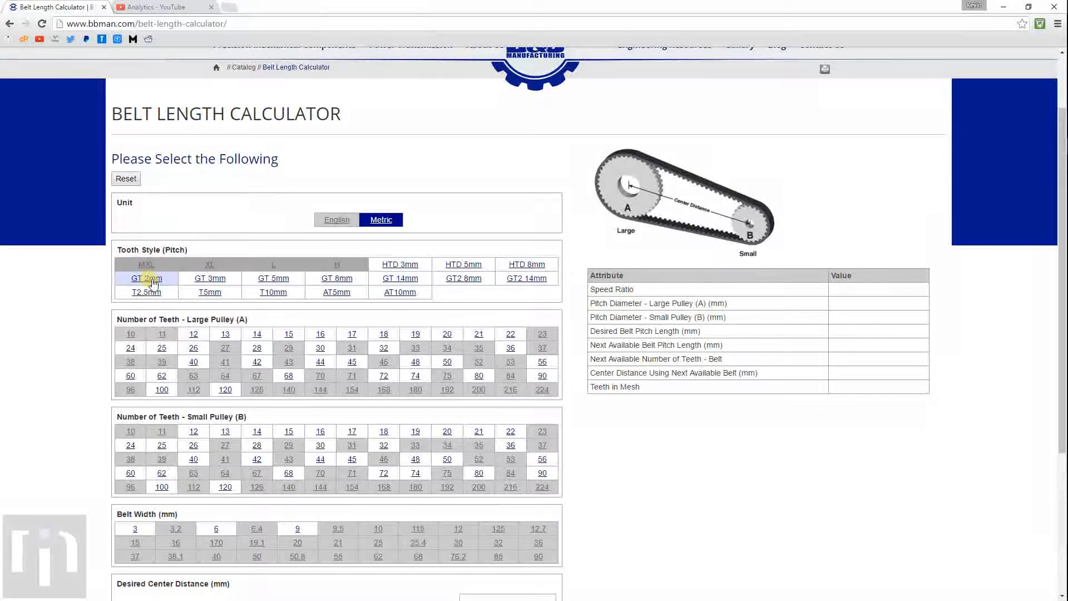
left_click(154, 283)
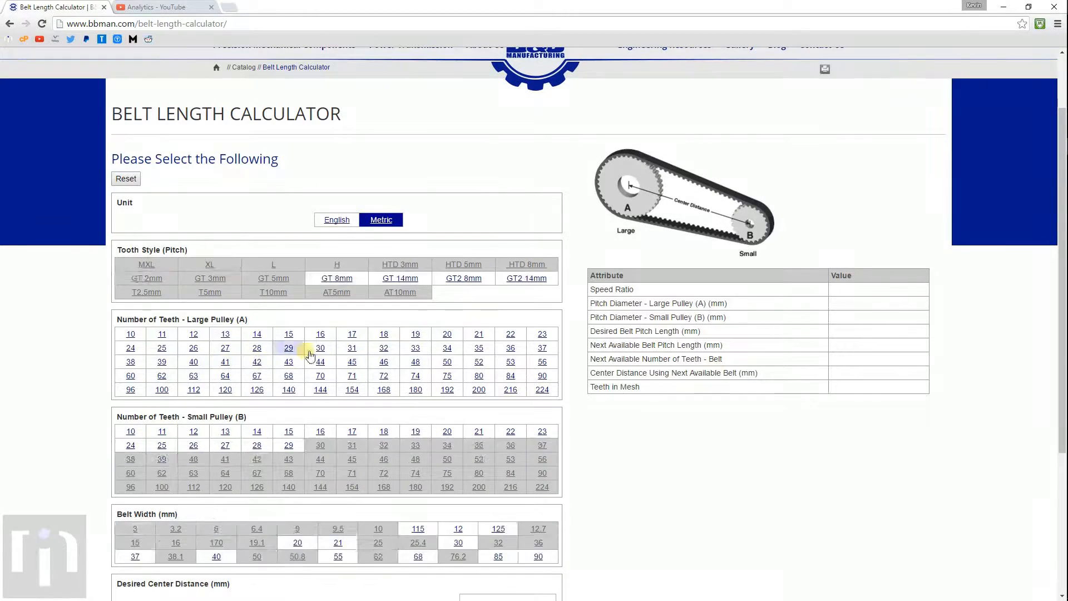
left_click(511, 348)
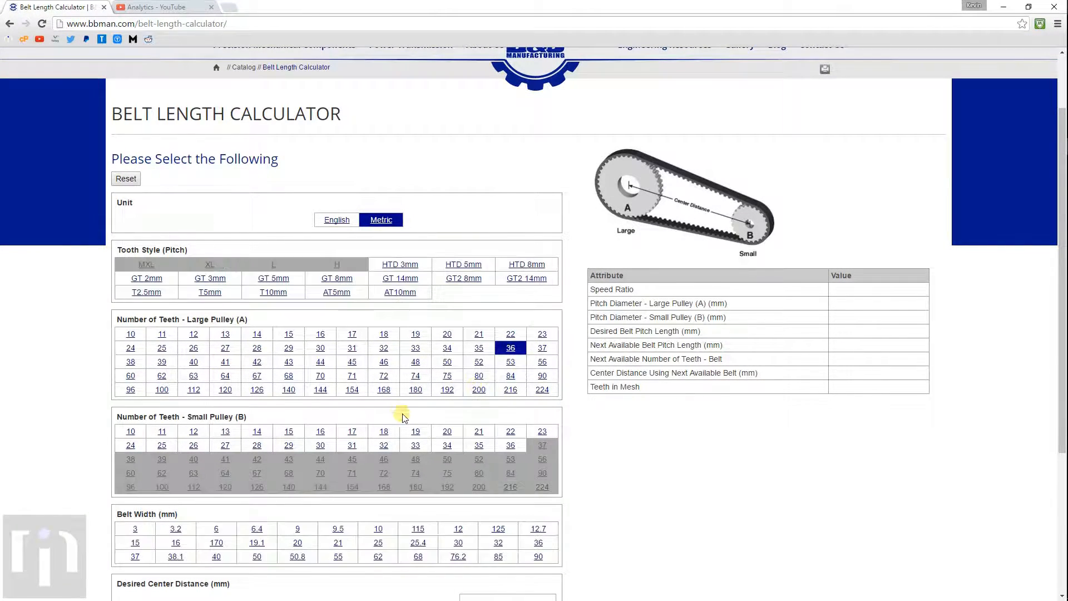
left_click(328, 436)
Choose a belt width of 6 mm, a desired center distance of 50 mm and the GT 2mm tooth style
scroll(578, 476, "down", 2)
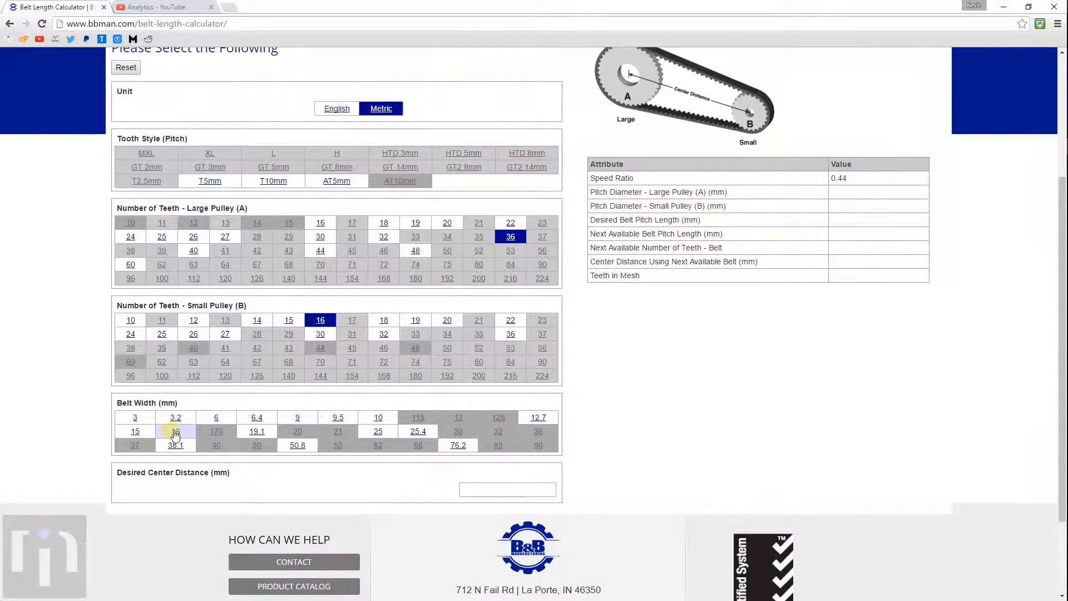
left_click(216, 420)
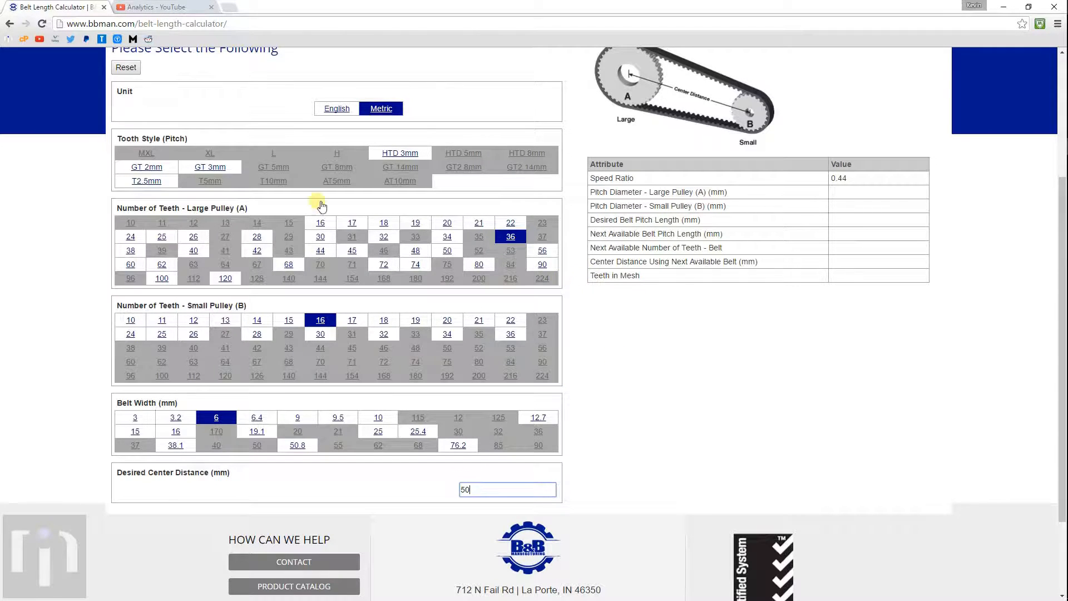
left_click(133, 166)
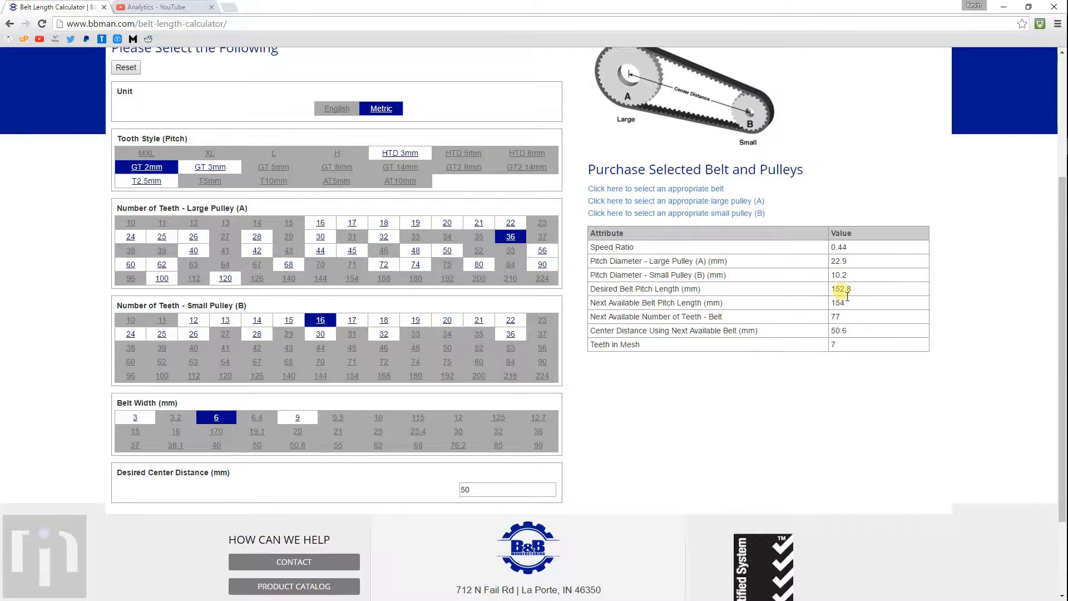
Recalculate the belt with shorter center distances, trying 49 mm and finishing with 48.5 mm
double_click(508, 490)
left_click(629, 421)
double_click(489, 488)
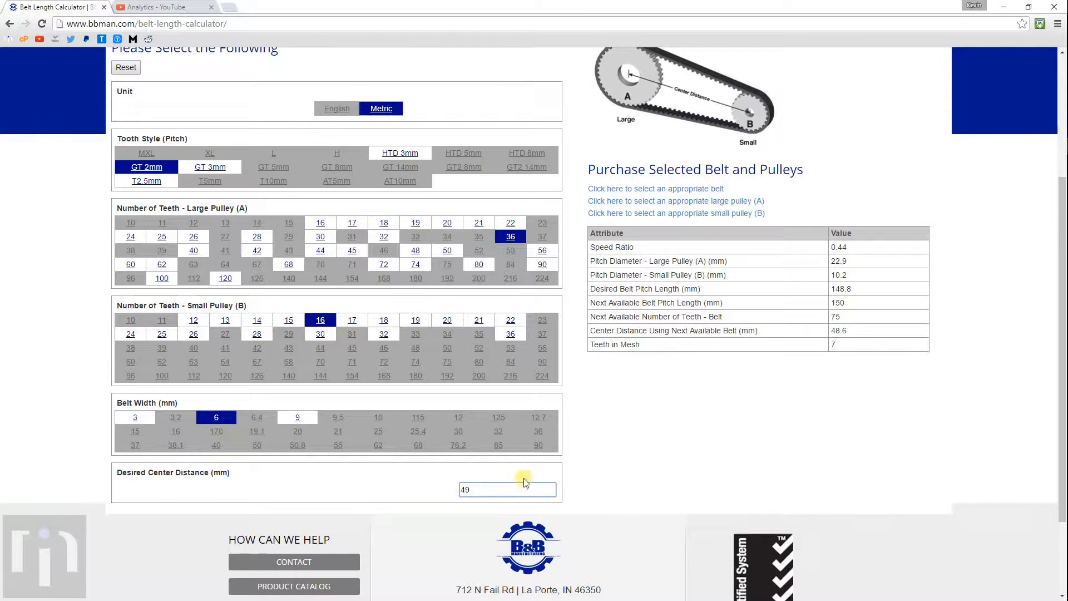
left_click(608, 458)
double_click(503, 492)
left_click(711, 406)
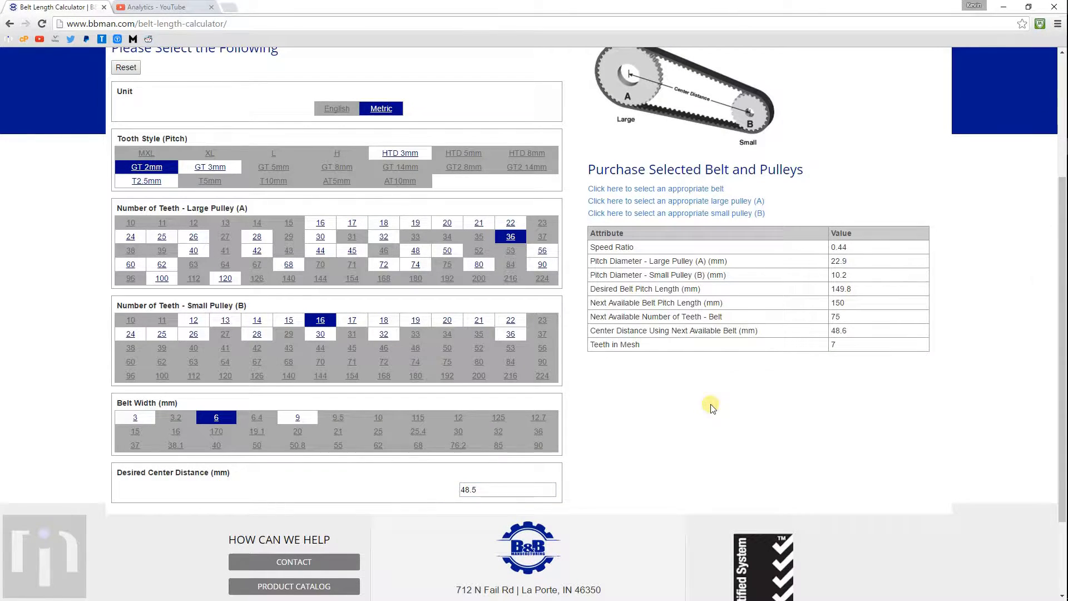
Switch back to Blender and set the bar's X dimension to 48.5
mouse_move(1045, 250)
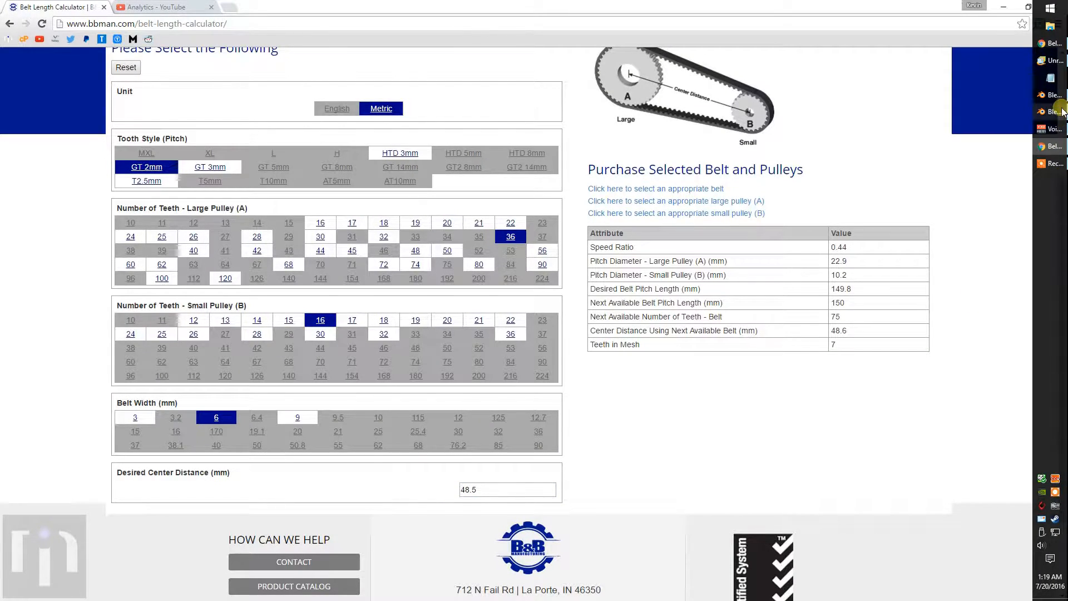
left_click(1062, 111)
left_click(1057, 94)
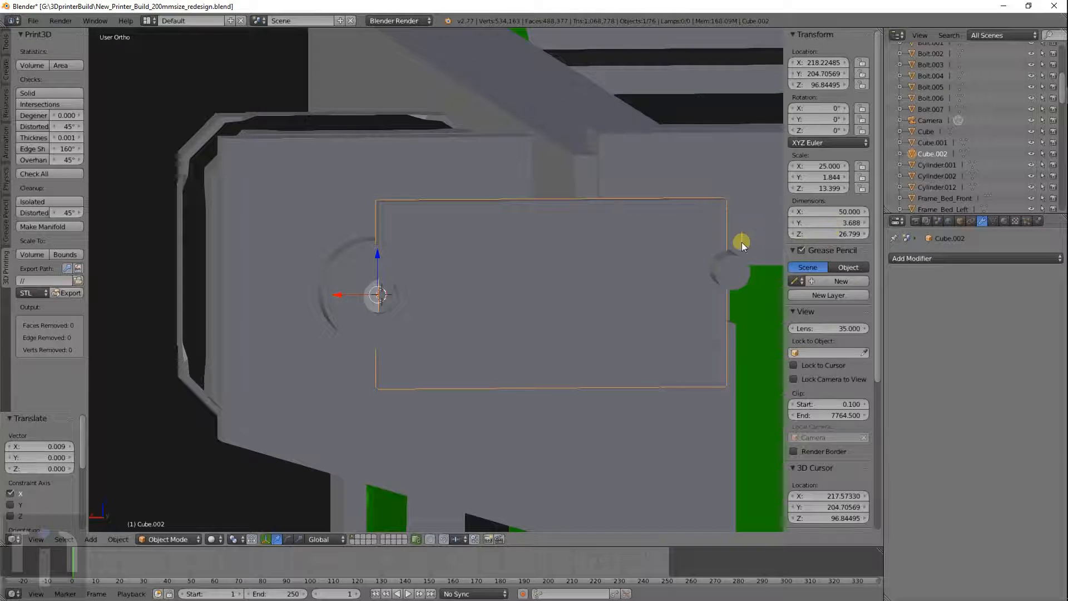
left_click(813, 213)
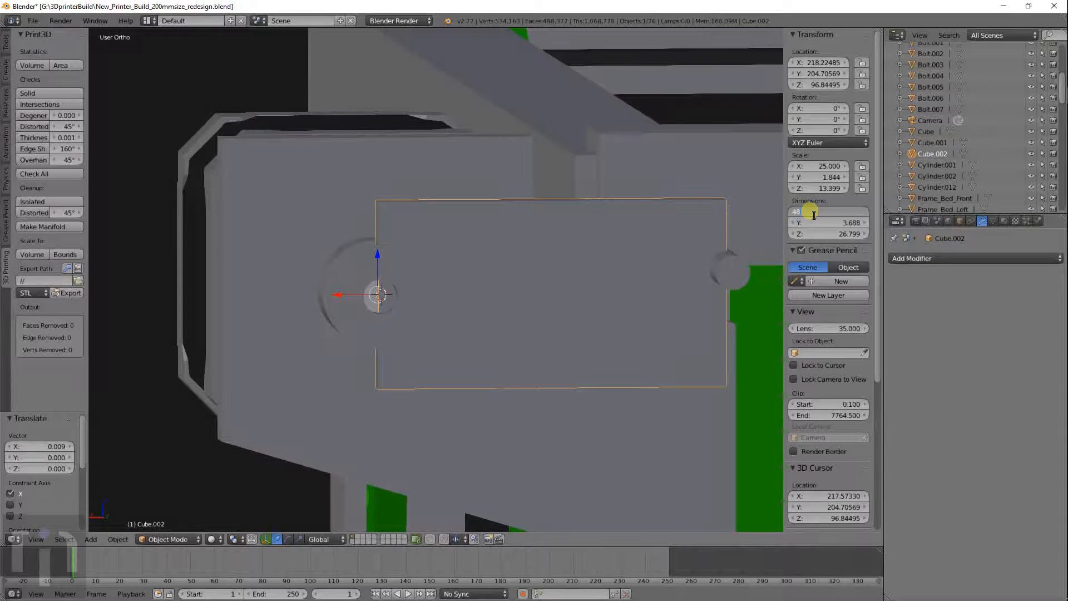
type("48.5")
key("Return")
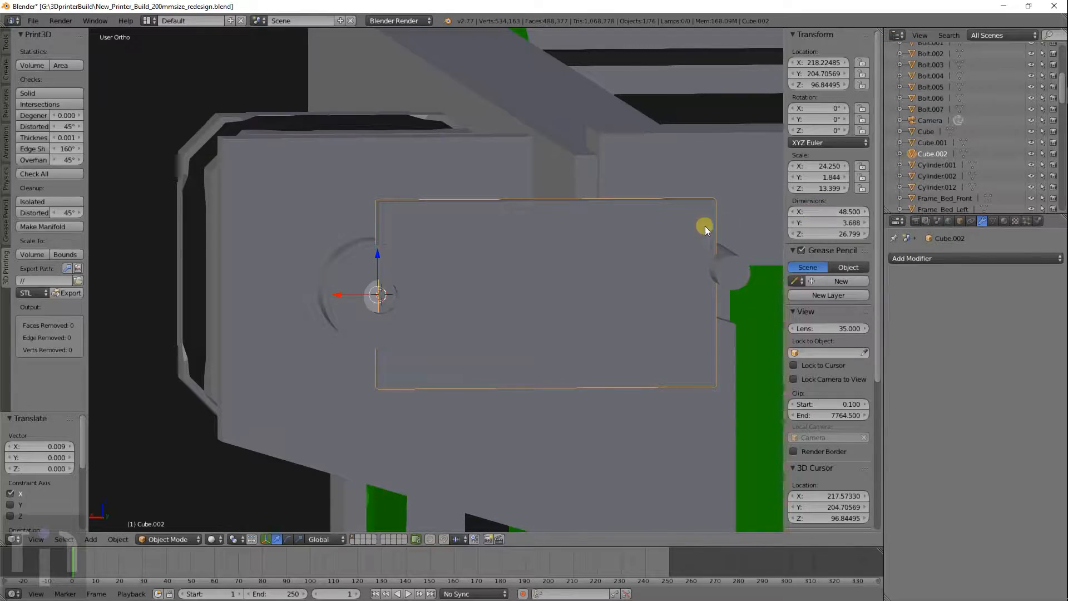
Shift the stepper motor, pulley and 48.5 mm bar together about -1.5 mm along X so the bar's end meets the rod's centreline
key("KP_7")
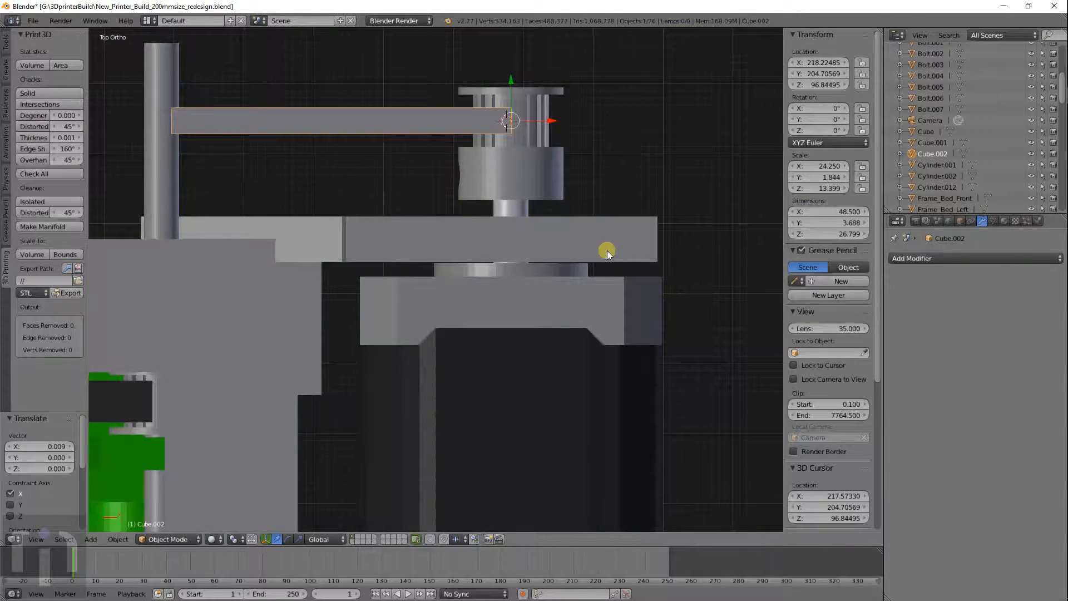
key("z")
right_click(472, 302)
right_click(485, 208, "shift")
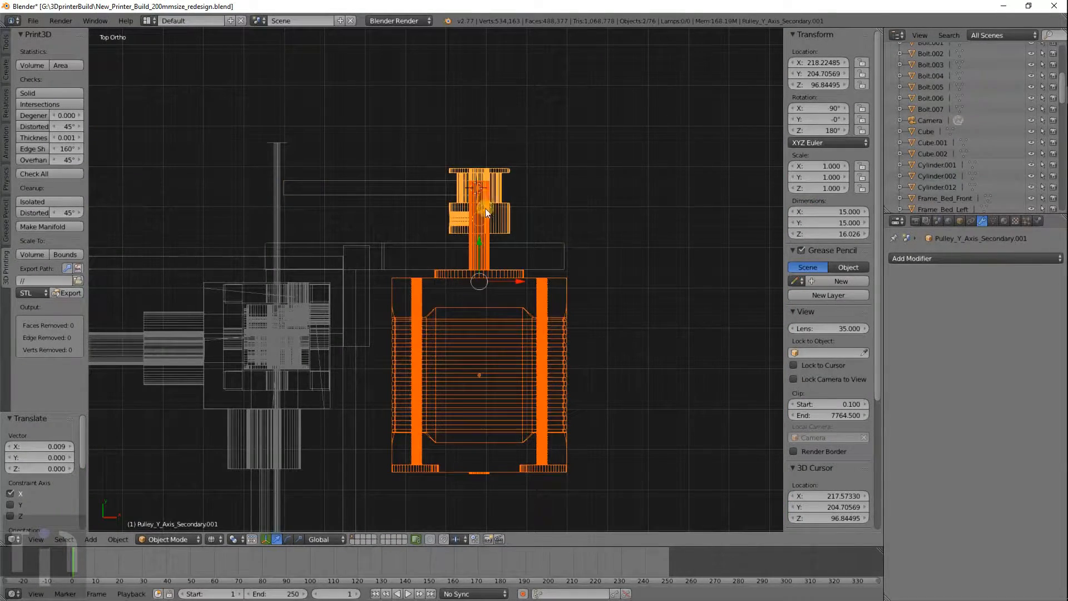
right_click(487, 168, "shift")
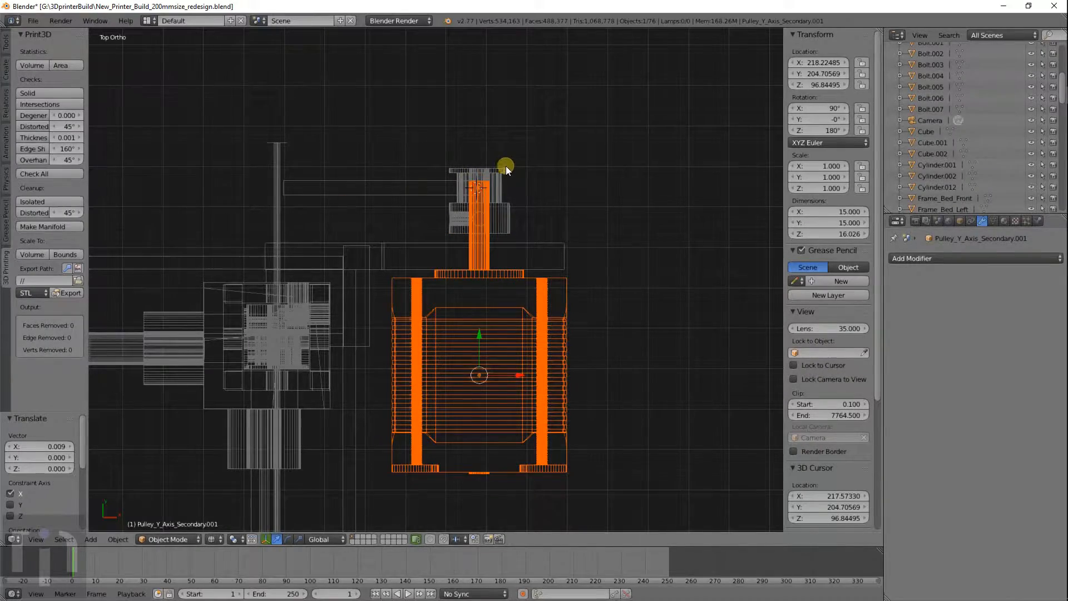
right_click(503, 165, "shift")
scroll(346, 189, "up", 7)
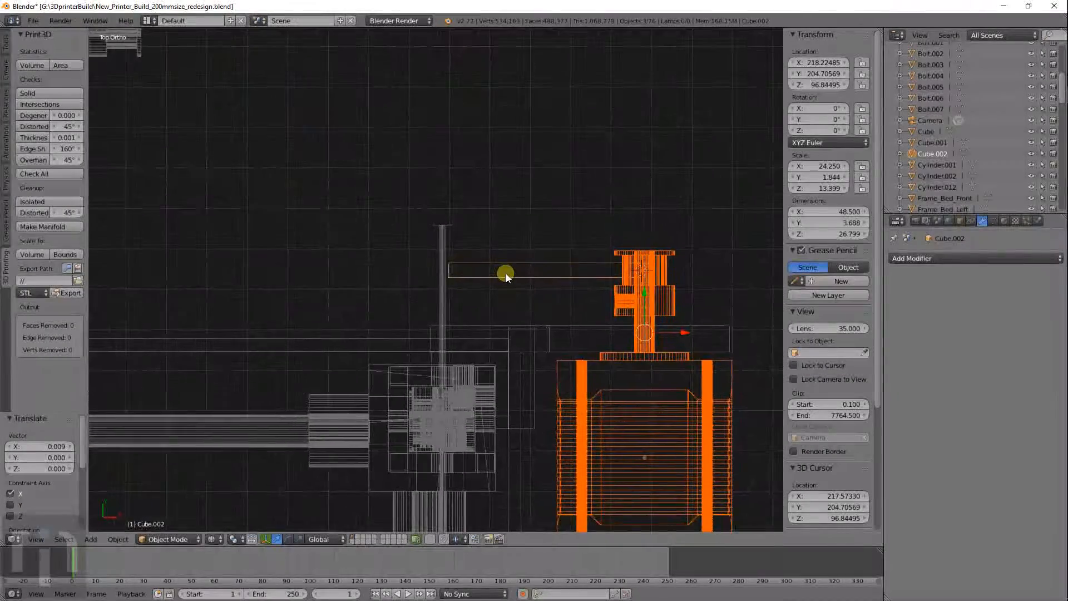
right_click(505, 275, "shift")
key("g")
key("x")
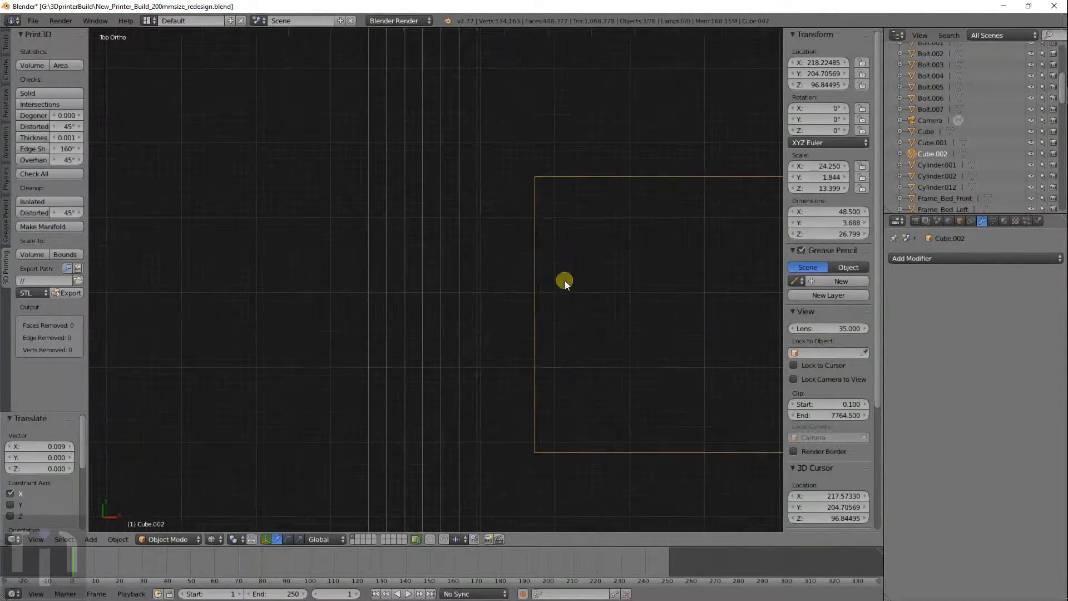
left_click(463, 283)
scroll(569, 355, "down", 5)
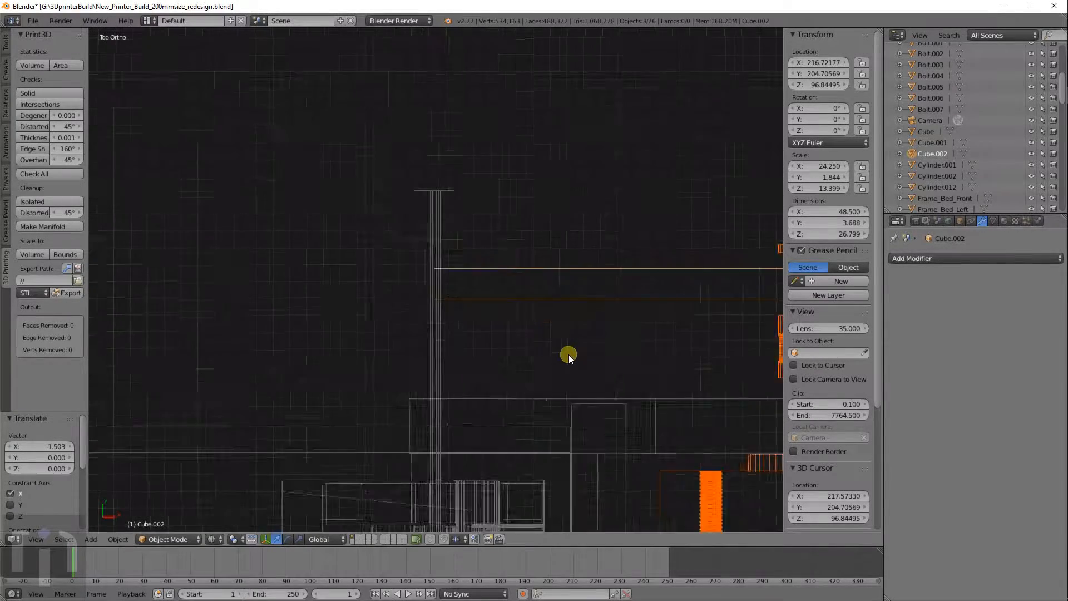
Examine how the rod, the motor pulley and the bracket plate line up in height
key("z")
key("Tab")
middle_click_drag(665, 416, 418, 281)
key("Tab")
right_click(429, 269)
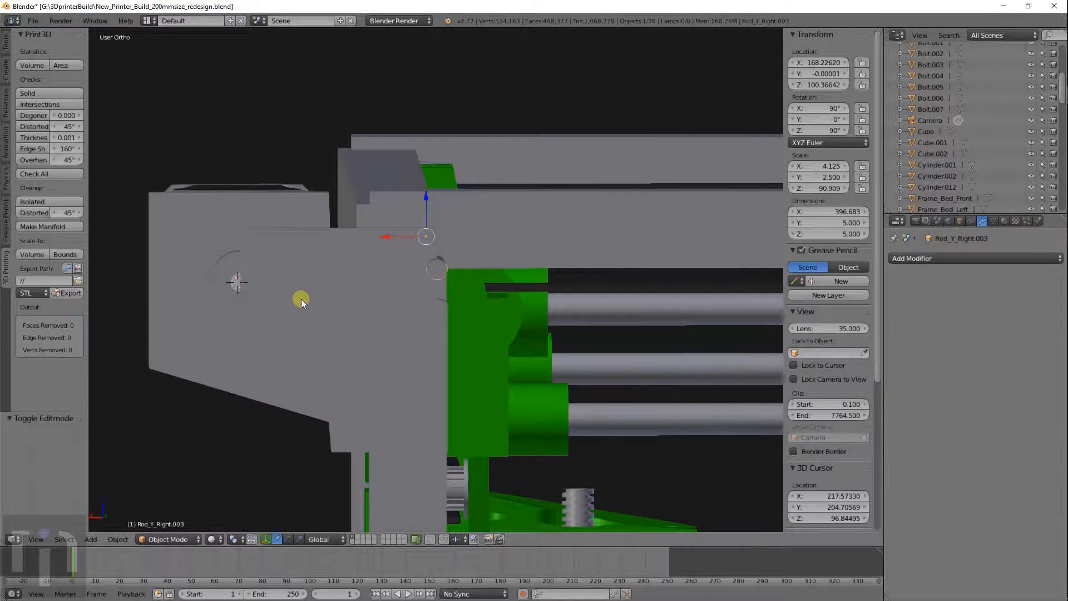
middle_click_drag(303, 298, 465, 304, "shift")
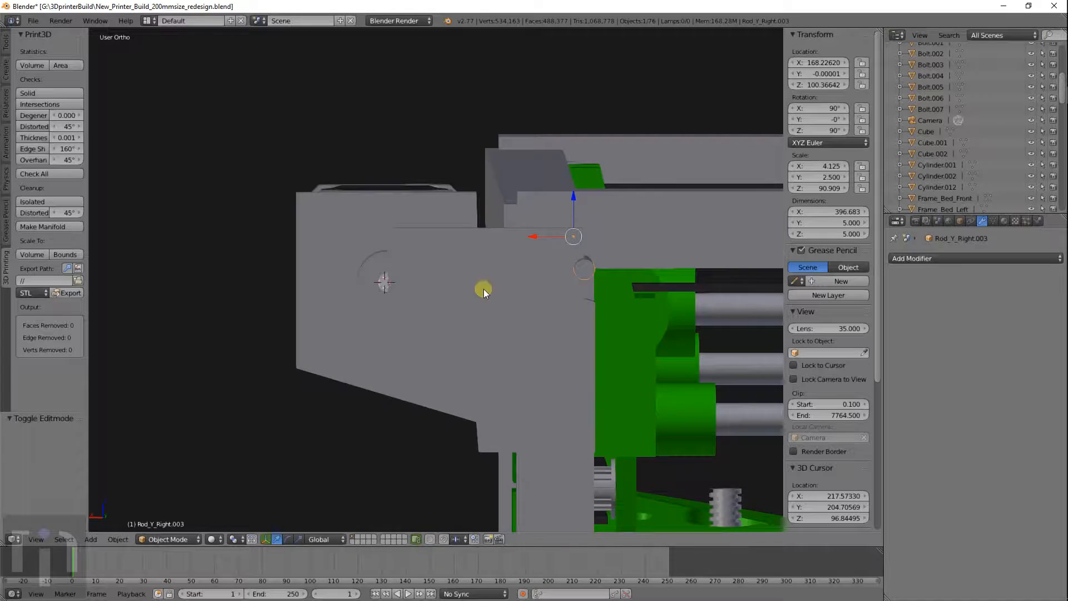
right_click(381, 278)
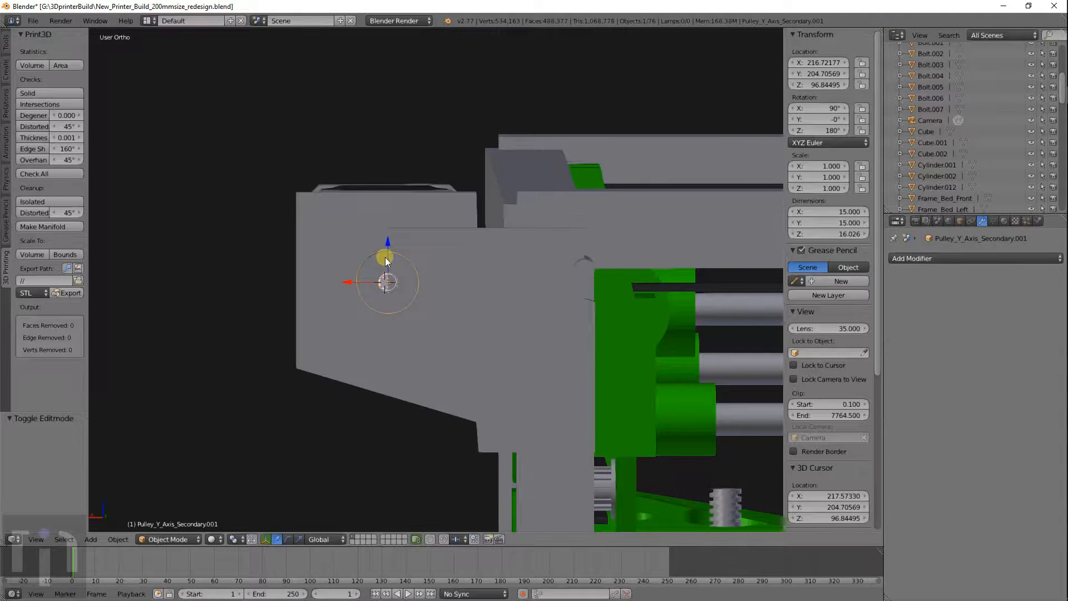
right_click(405, 205)
Raise the stepper motor and its pulley together about 3.49 mm along Z to level the shaft with the rod
middle_click_drag(406, 206, 445, 257)
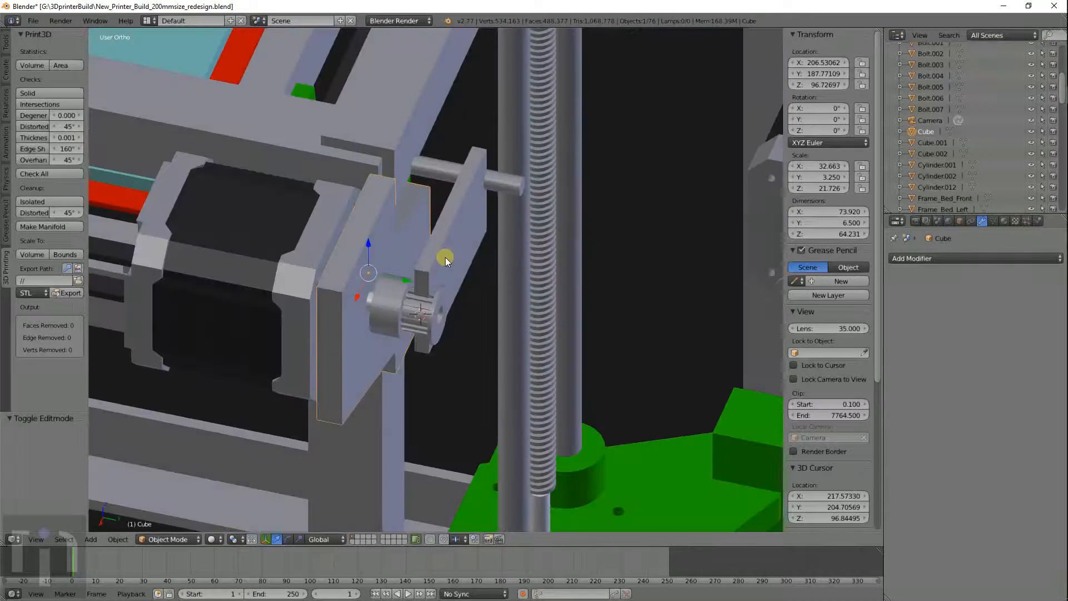
right_click(403, 291)
right_click(282, 266, "shift")
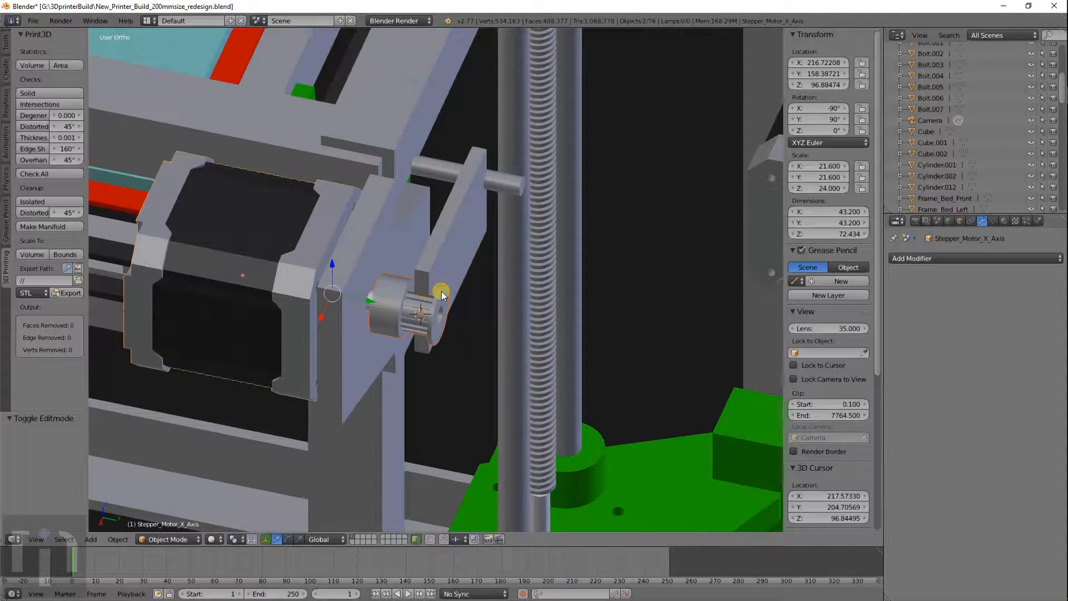
key("KP_3")
key("z")
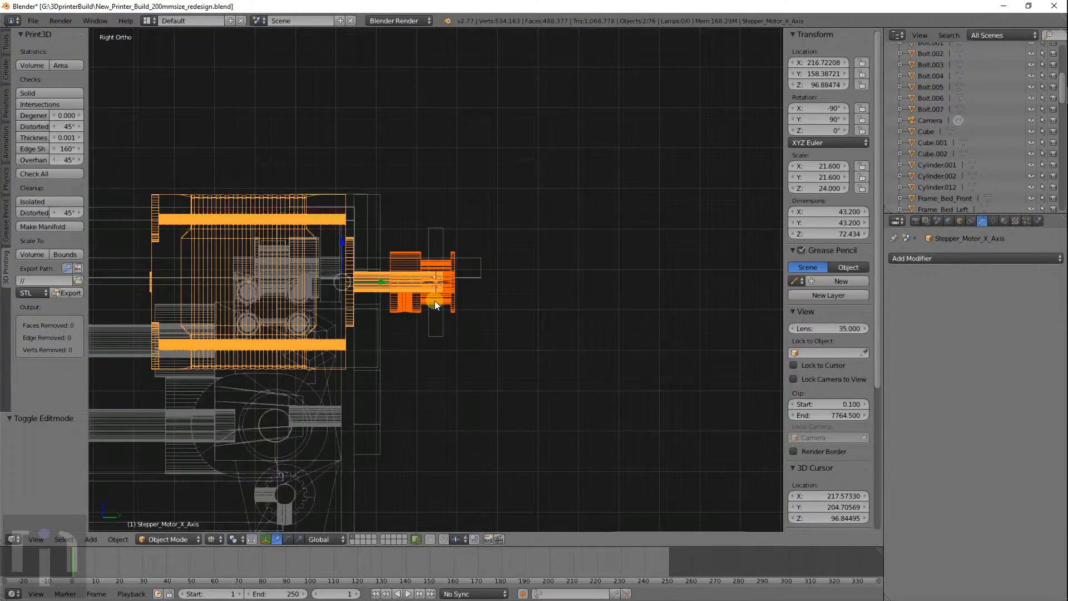
scroll(435, 301, "up", 9)
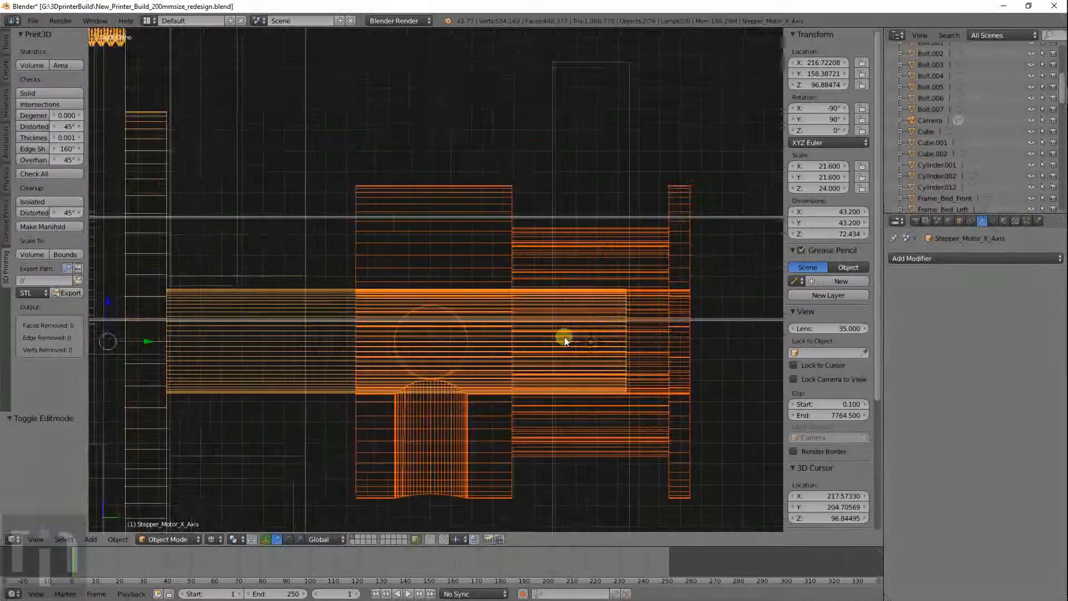
type("gz")
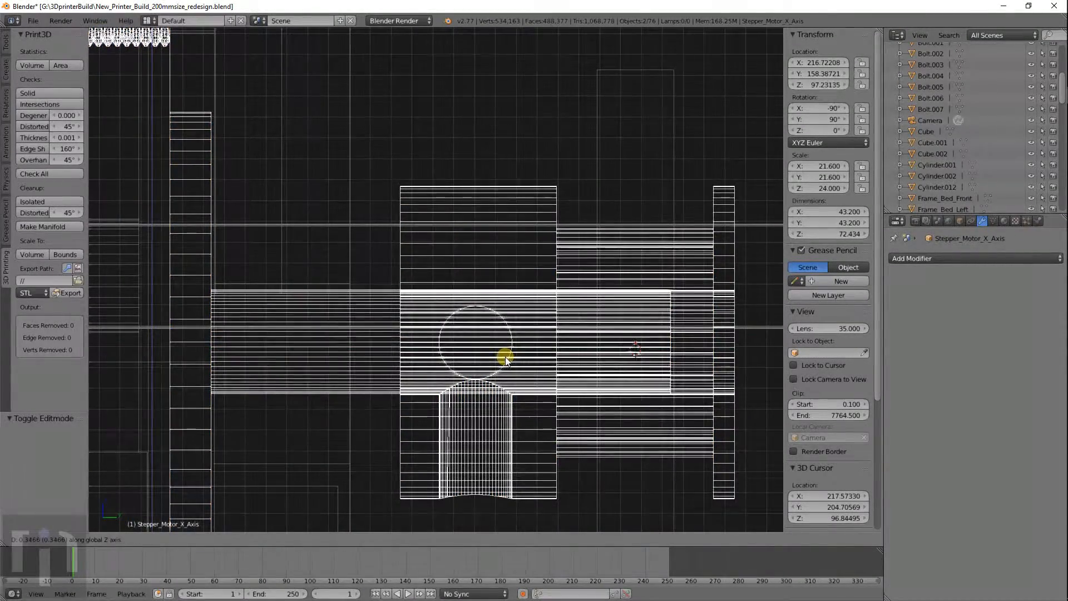
type("1")
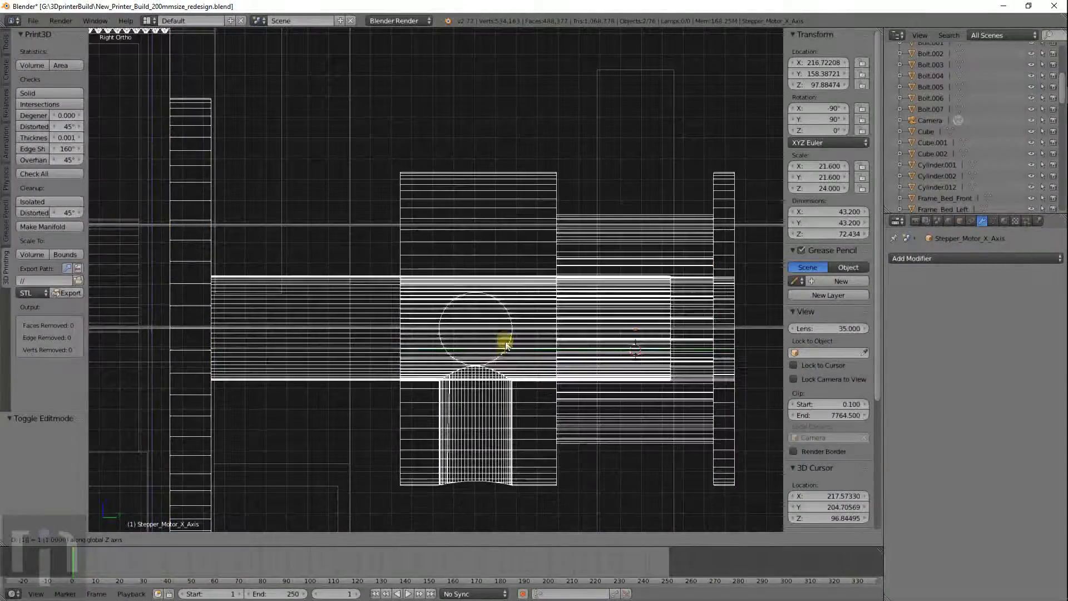
key("Return")
key("g")
key("z")
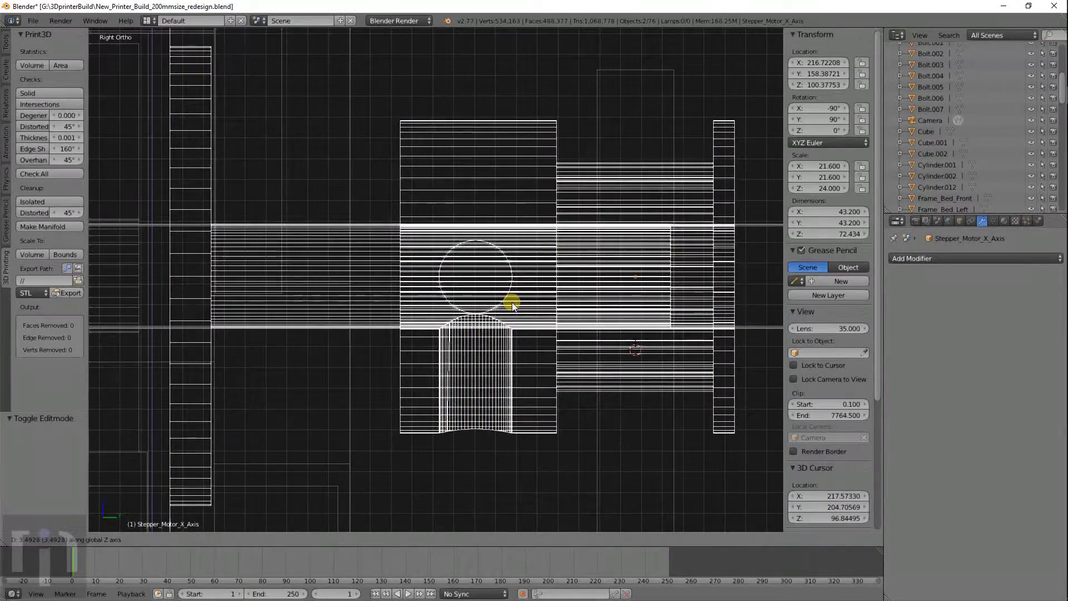
left_click(512, 305)
mouse_move(512, 304)
middle_mouse_down()
mouse_move(469, 397)
mouse_move(456, 371)
mouse_move(435, 363)
mouse_move(405, 373)
mouse_move(394, 356)
mouse_move(474, 356)
middle_mouse_up()
key("z")
Raise the two upper corners and the outer lower corner of the bracket plate's motor section about 4.24 mm along Z
scroll(460, 400, "down", 7)
scroll(405, 372, "up", 6)
scroll(405, 372, "down", 5)
right_click(396, 309)
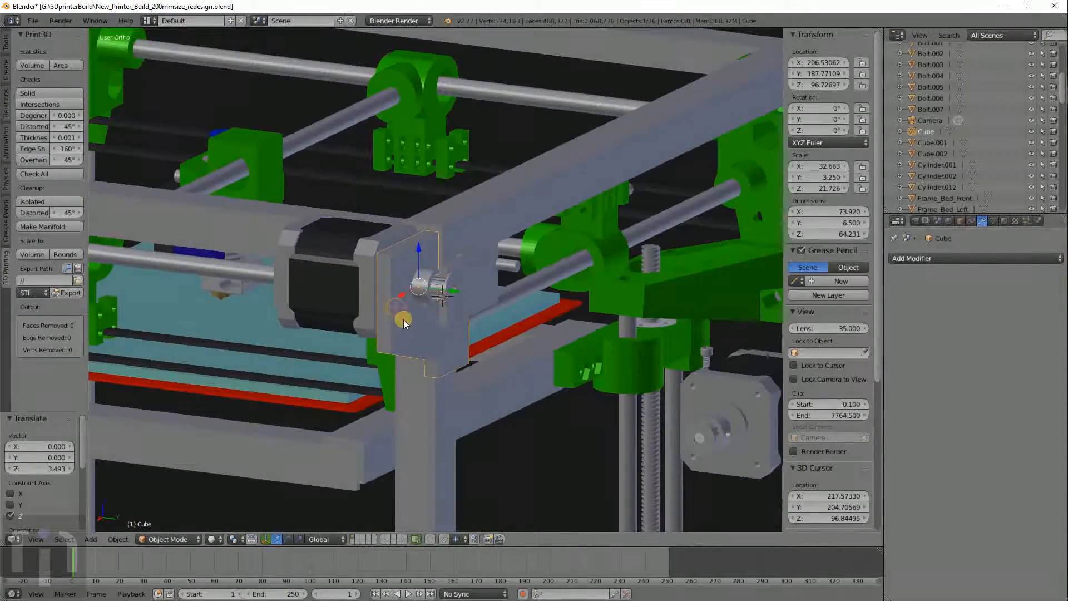
key("KP_1")
key("z")
scroll(419, 339, "up", 4)
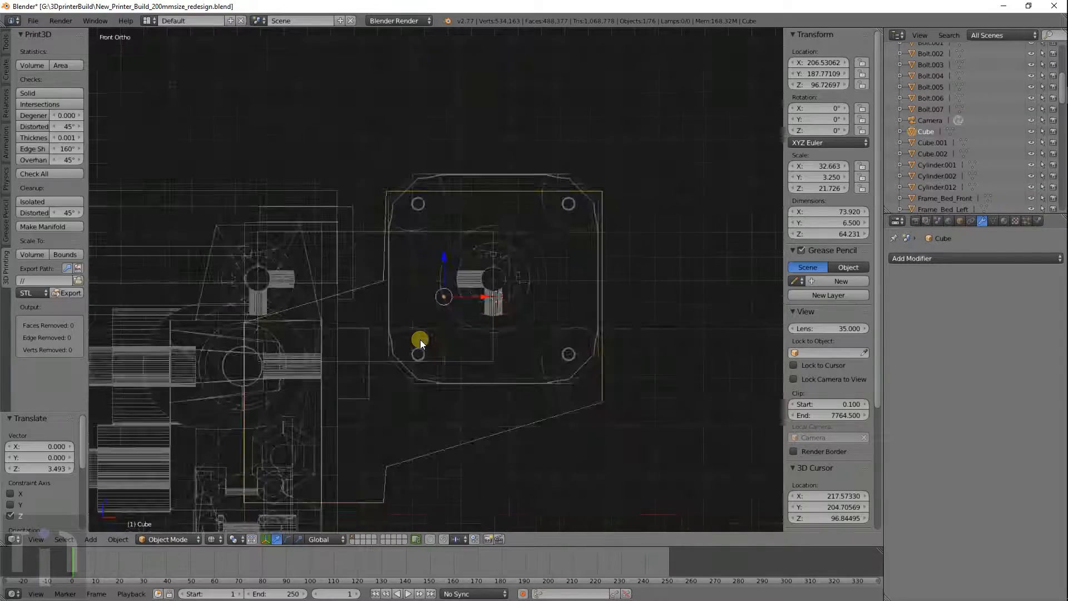
key("Tab")
key("a")
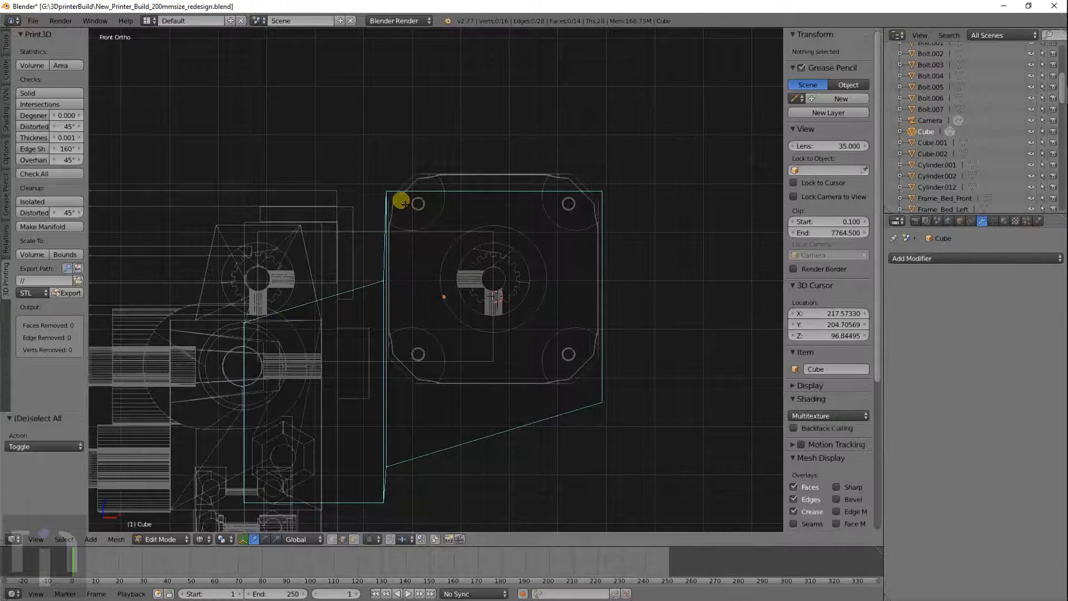
left_click(332, 538)
key("c")
left_click(399, 198)
left_click(572, 194)
left_click(594, 418)
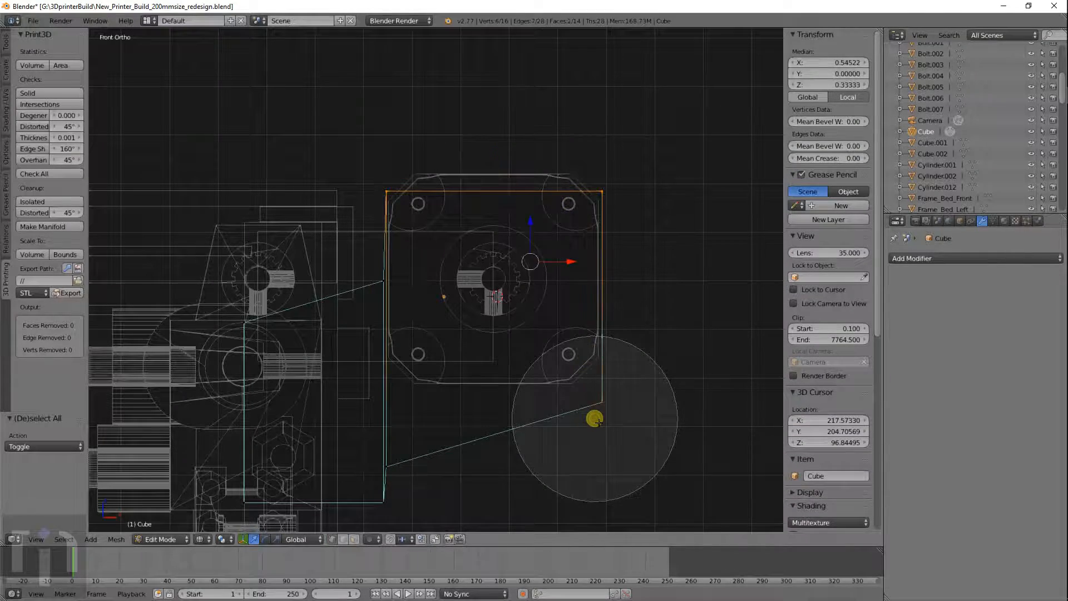
right_click(594, 419)
key("g")
key("z")
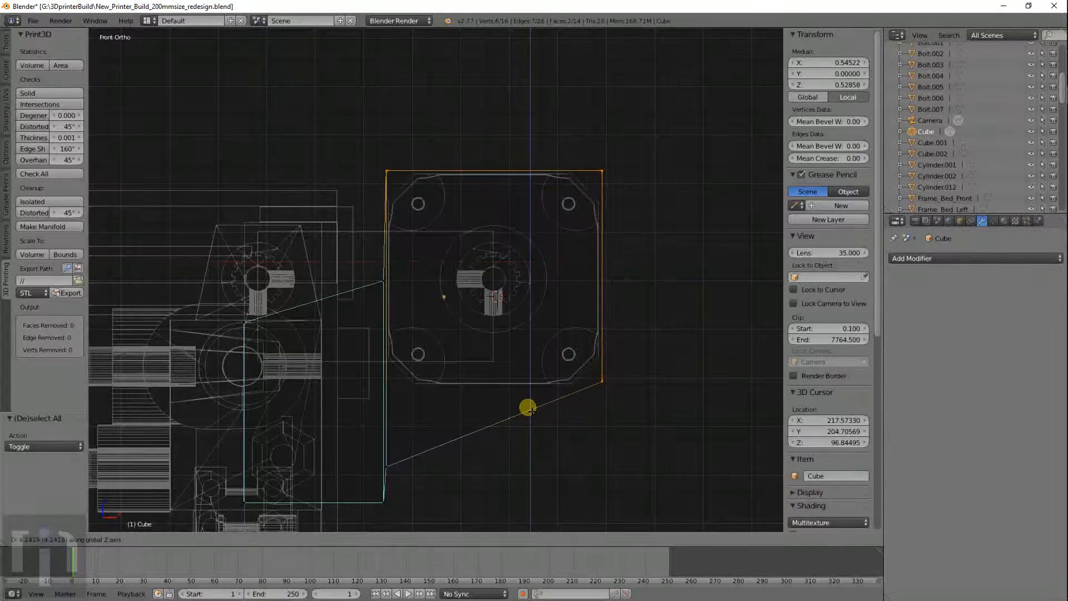
left_click(528, 408)
Raise the bracket plate's inner corner below the motor about 8.6 mm along Z and finish editing the mesh
key("a")
key("c")
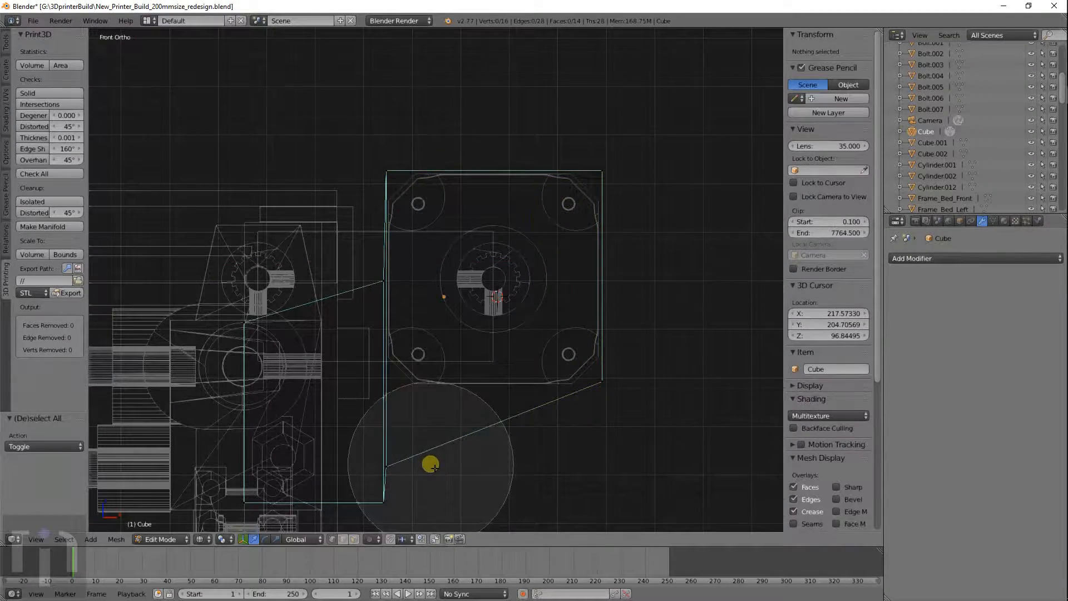
right_click(445, 456)
middle_click_drag(432, 463, 498, 366, "shift")
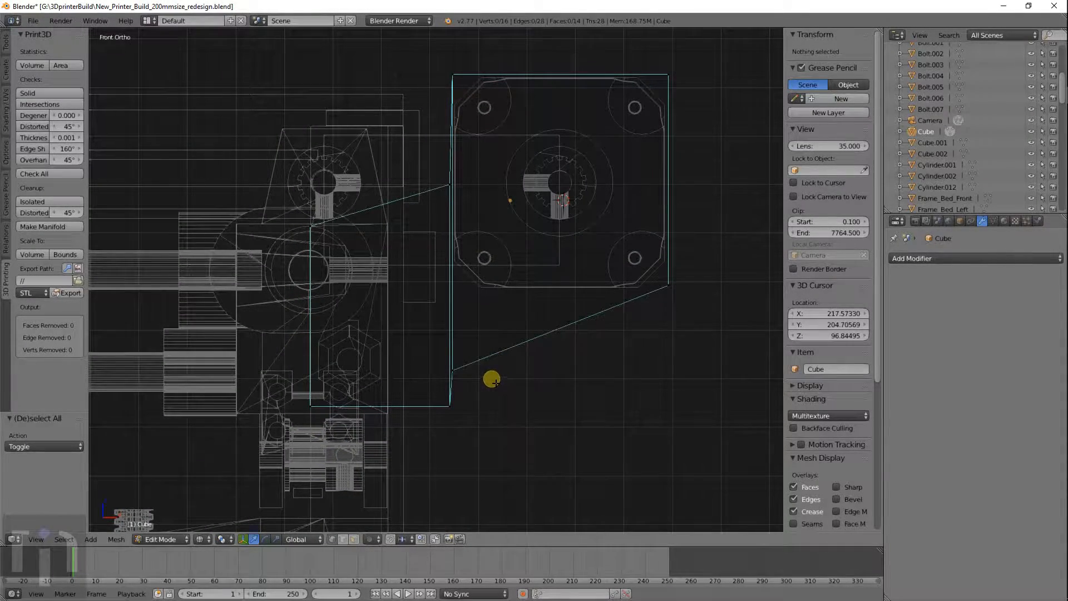
key("c")
left_click(498, 344)
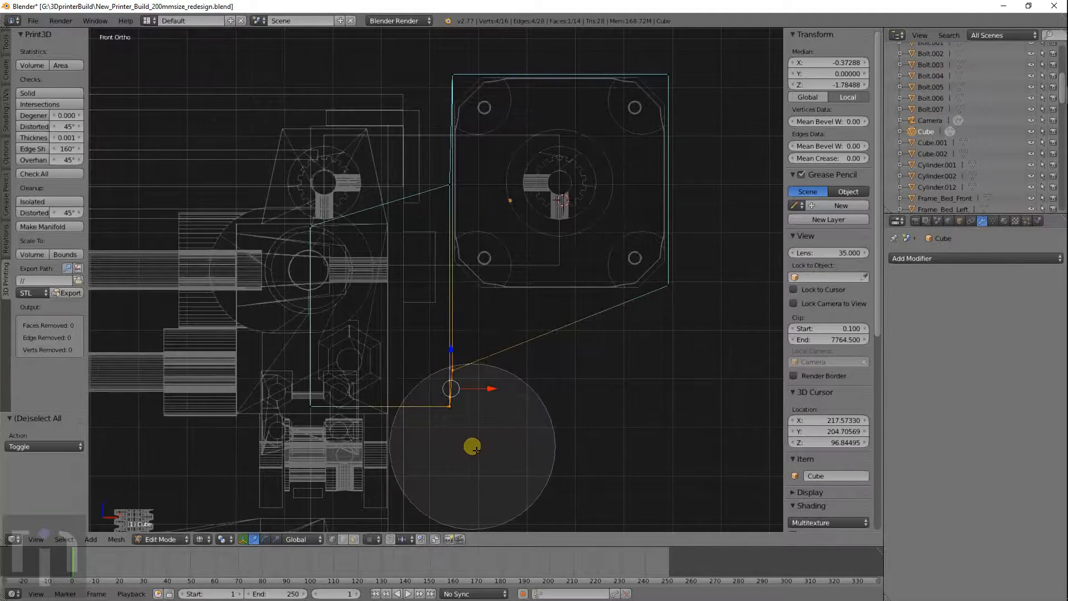
key("Escape")
key("g")
key("z")
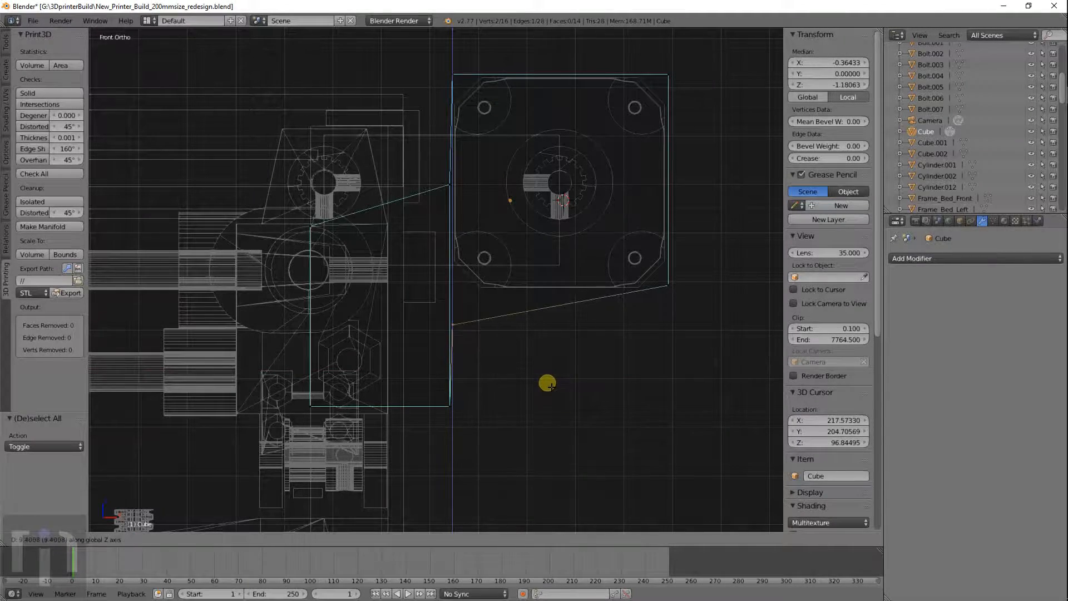
left_click(552, 390)
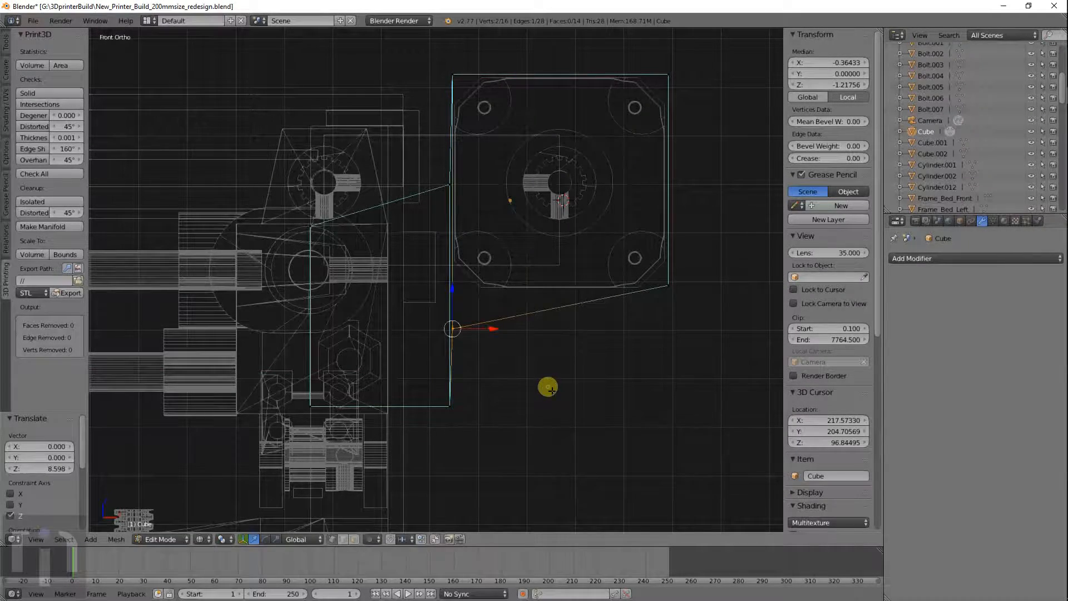
key("z")
middle_click_drag(554, 378, 553, 348)
key("Tab")
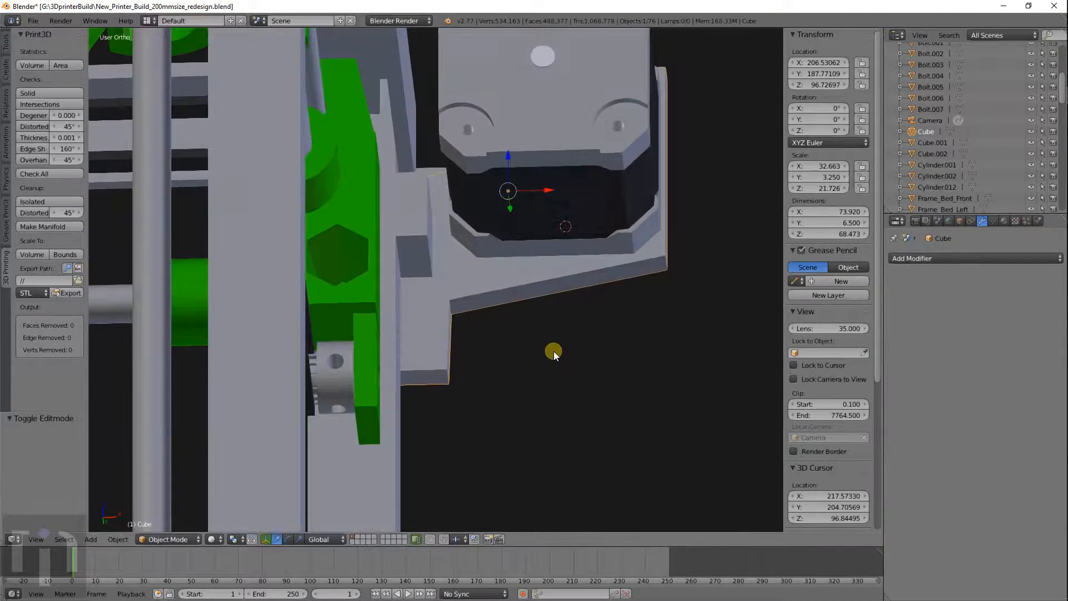
Add a bolt mesh at the 3D cursor beside the motor pulley and apply the M5 preset
scroll(498, 400, "down", 10)
middle_click_drag(410, 358, 228, 388)
scroll(414, 357, "up", 6)
middle_click_drag(414, 349, 491, 410, "shift")
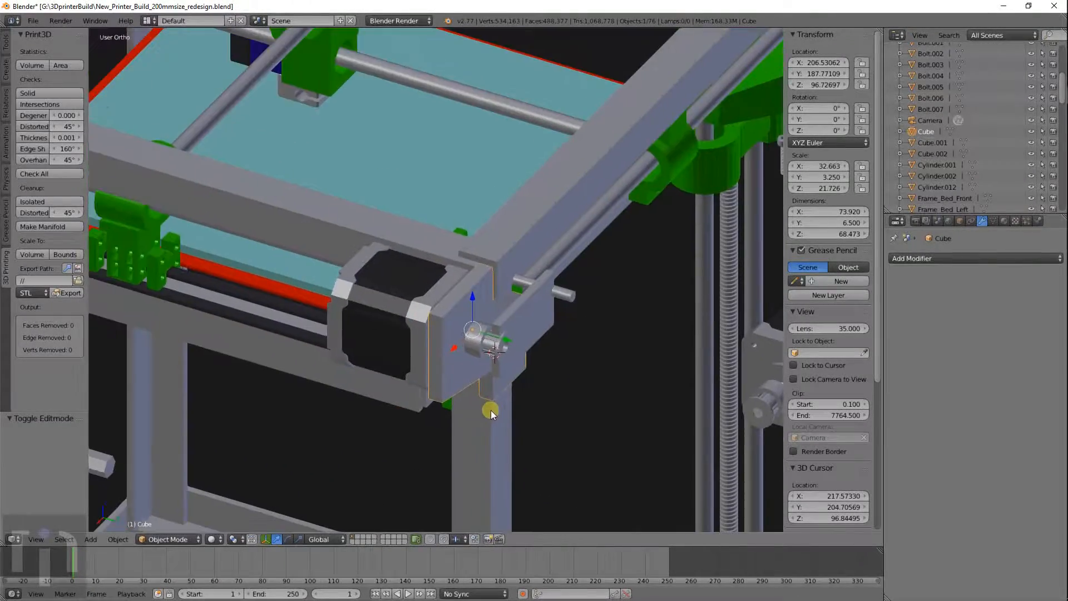
scroll(492, 410, "up", 5)
middle_click_drag(595, 479, 544, 405, "shift")
key("shift+a")
mouse_move(544, 404)
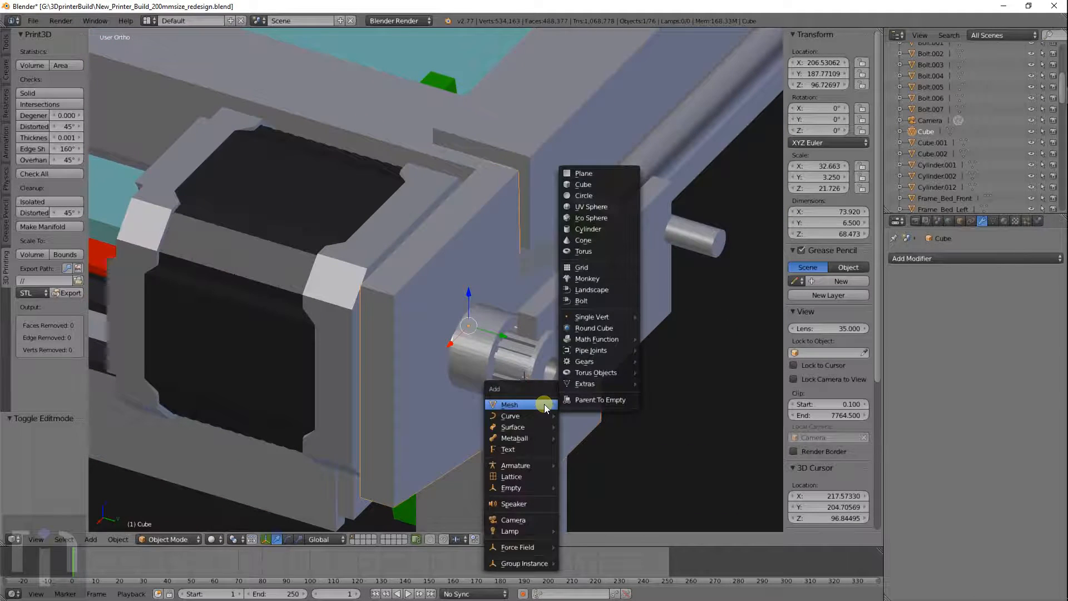
left_click(593, 306)
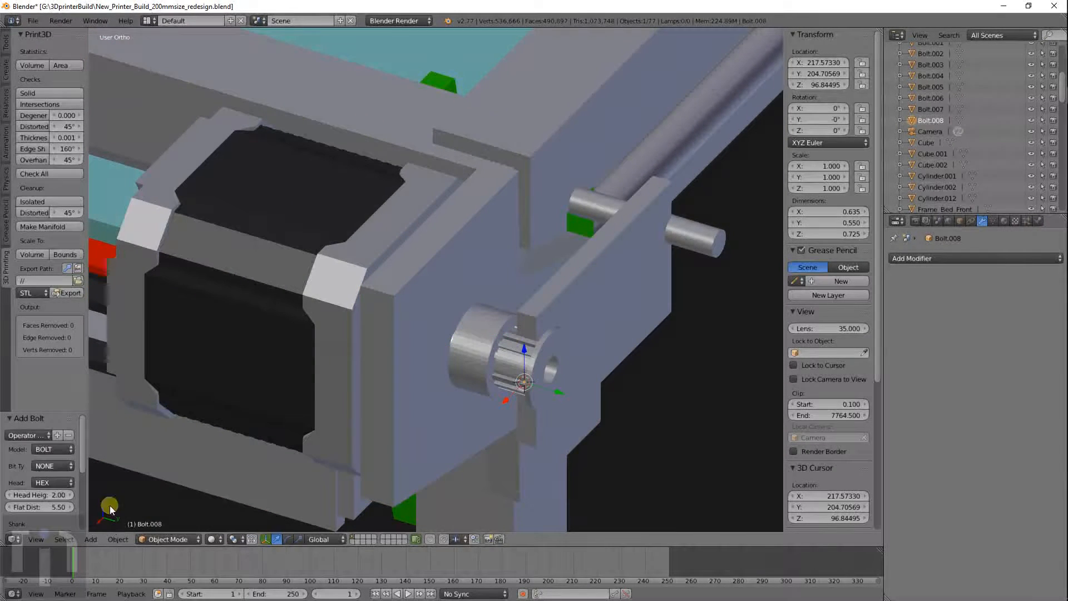
left_click(27, 436)
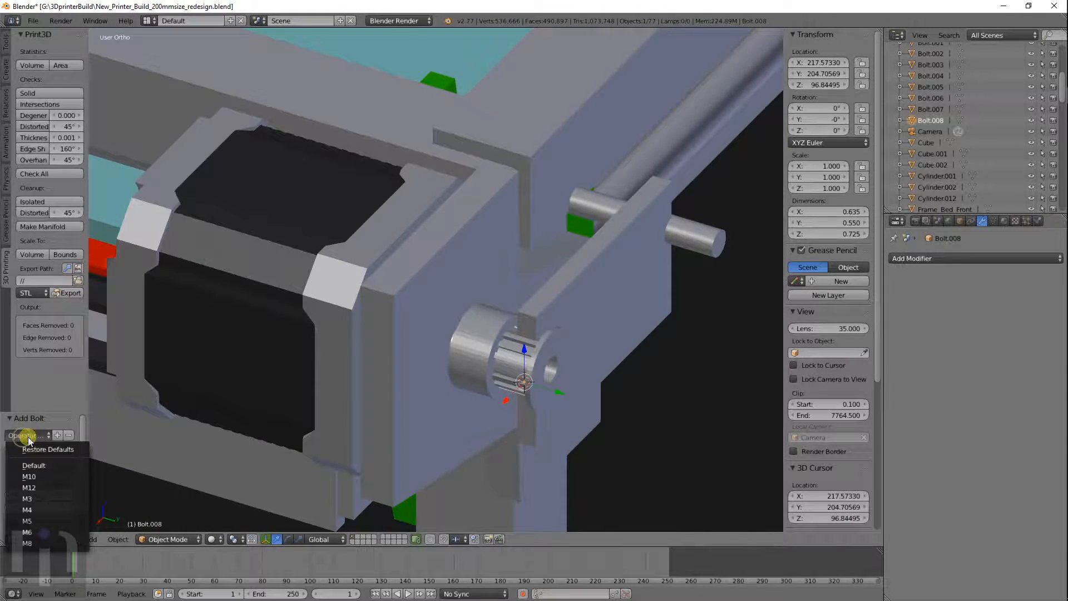
left_click(36, 520)
Give the new bolt an Allen bit, a cap head and a thread length of 20
left_click(56, 468)
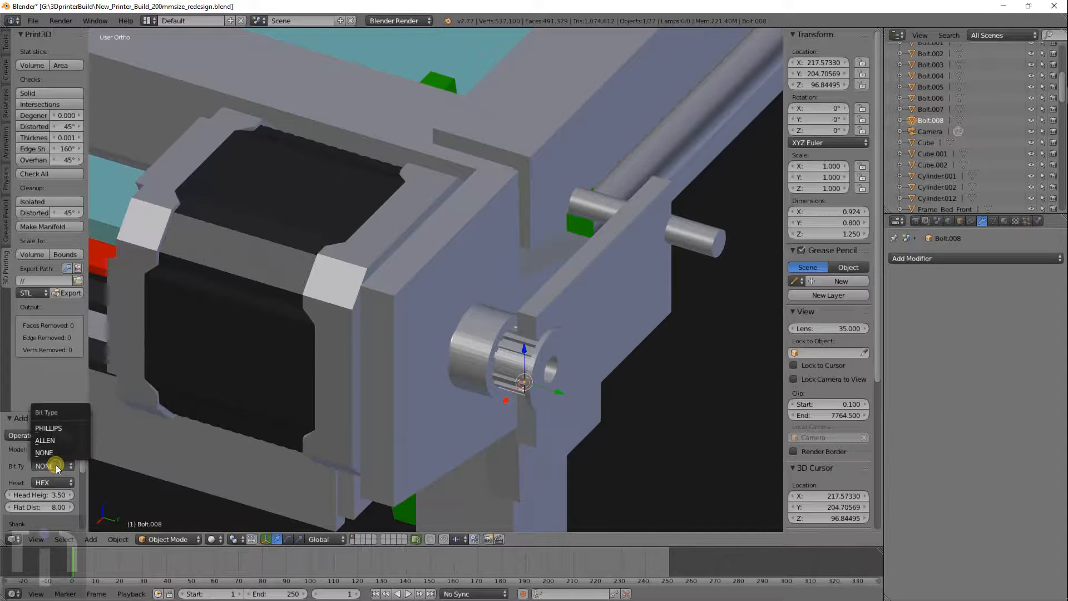
left_click(58, 442)
left_click(49, 507)
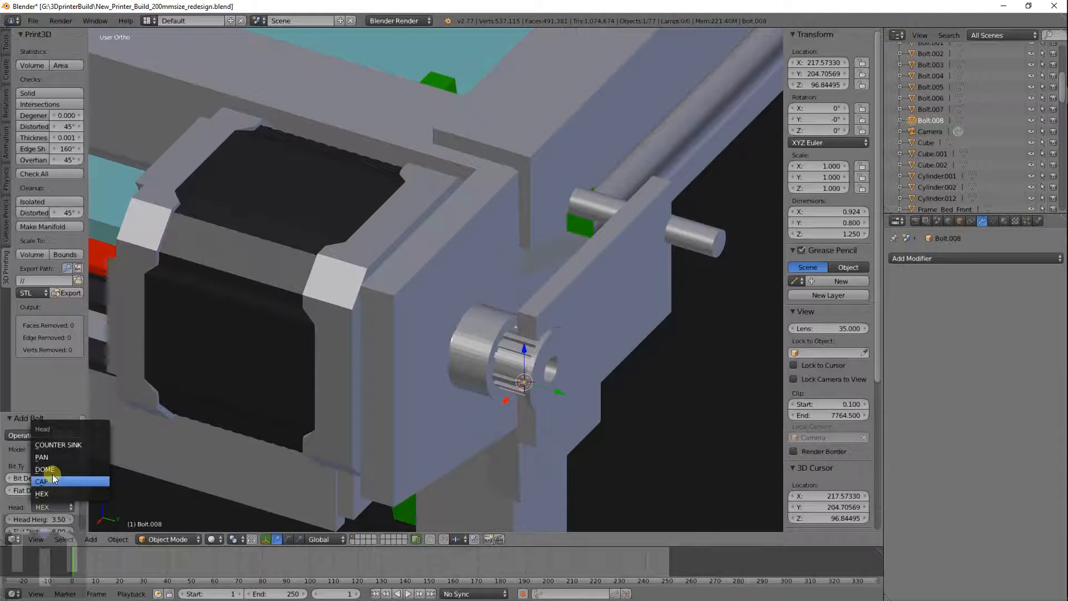
left_click(53, 480)
scroll(61, 477, "down", 5)
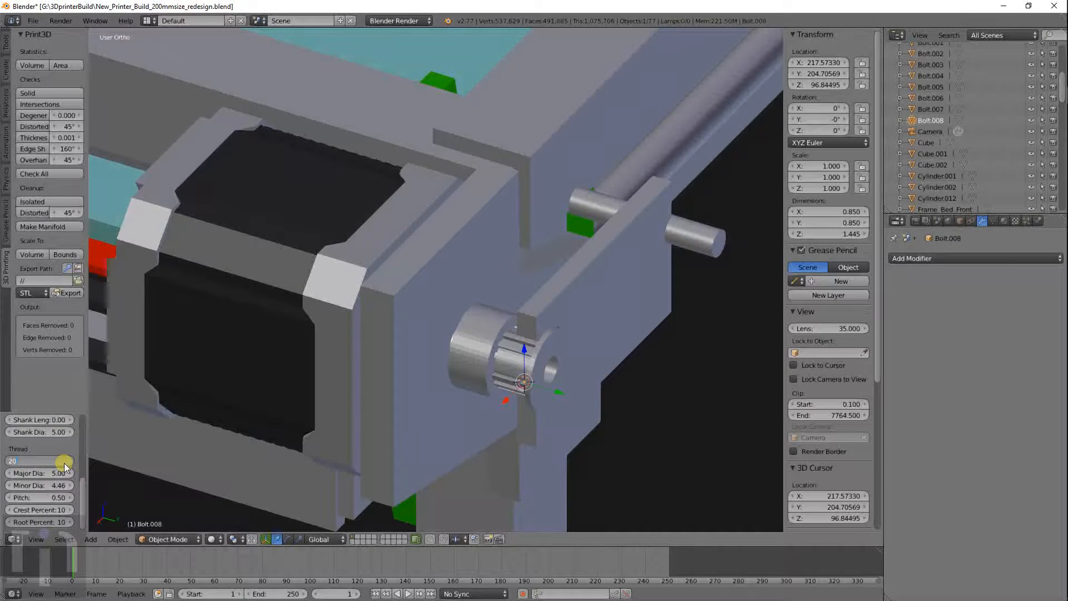
key("Return")
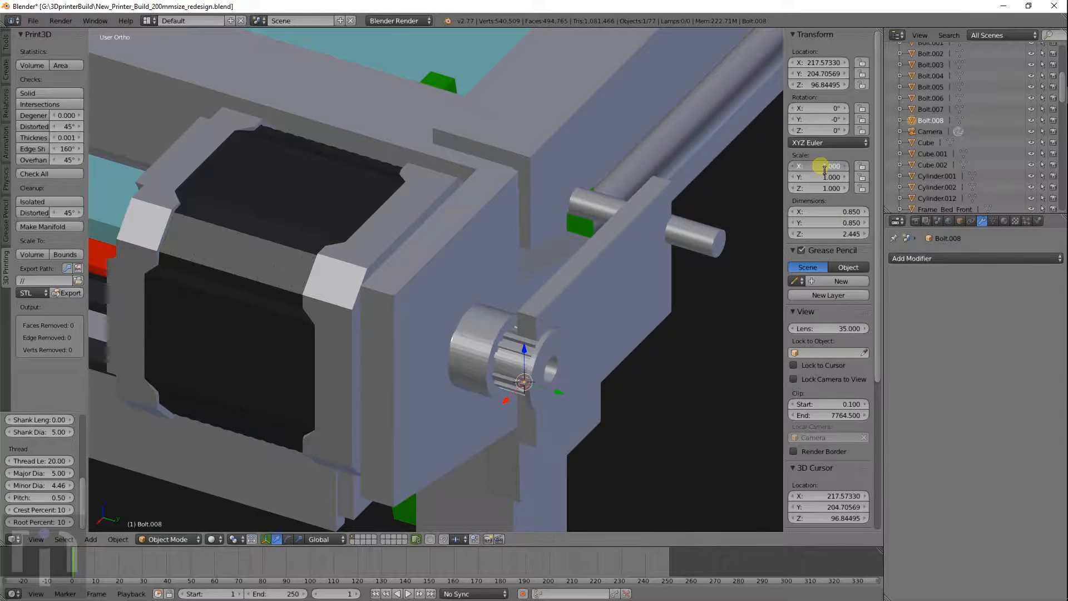
Set the new bolt's scale to 10 on all axes and rotate it 90° about the Y axis
type("10")
key("Return")
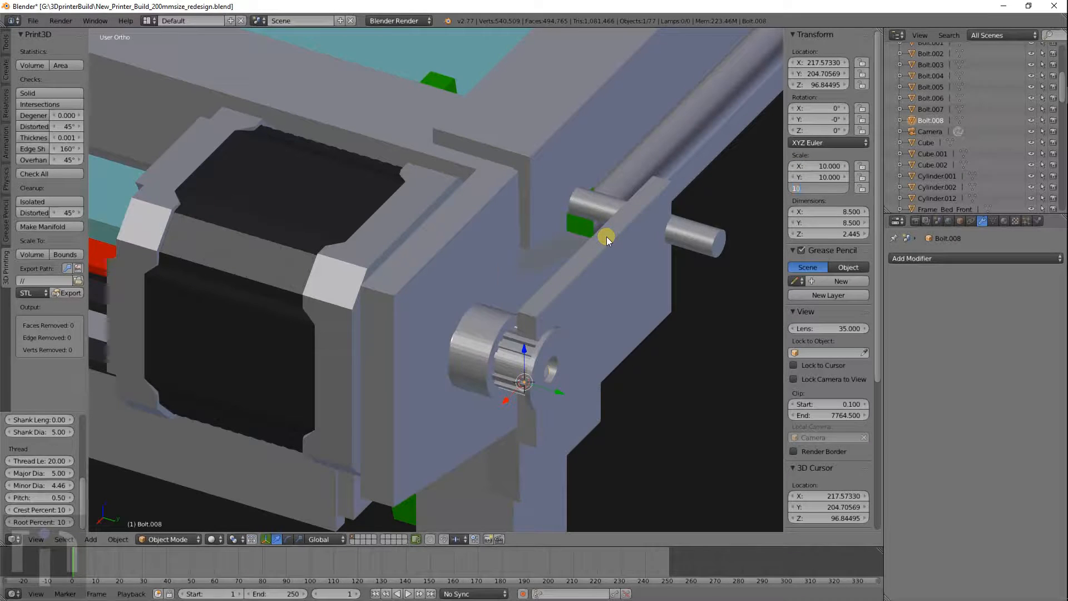
key("KP_1")
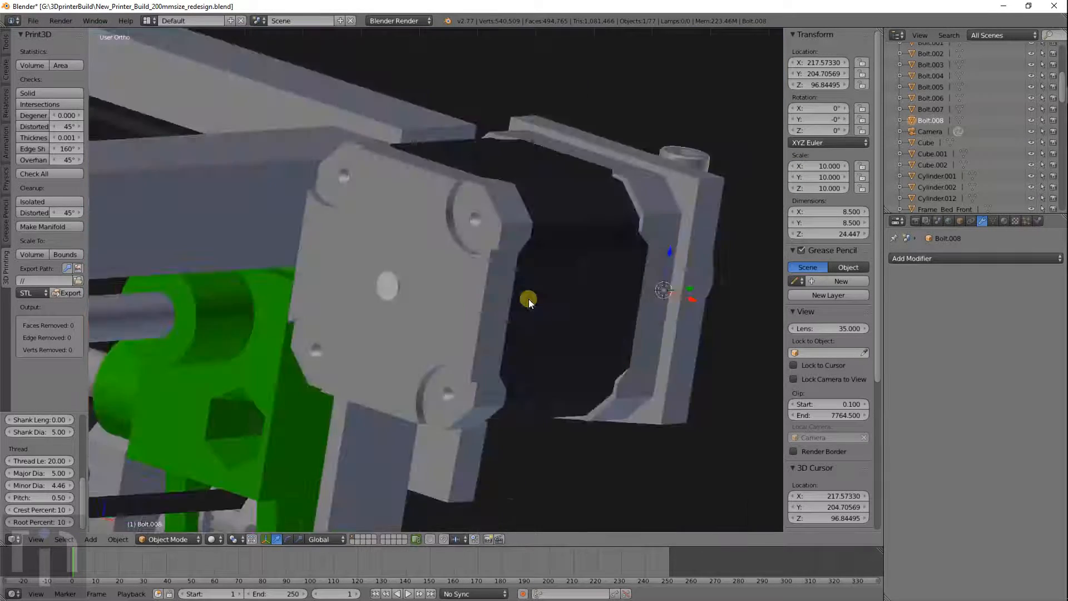
key("z")
key("r")
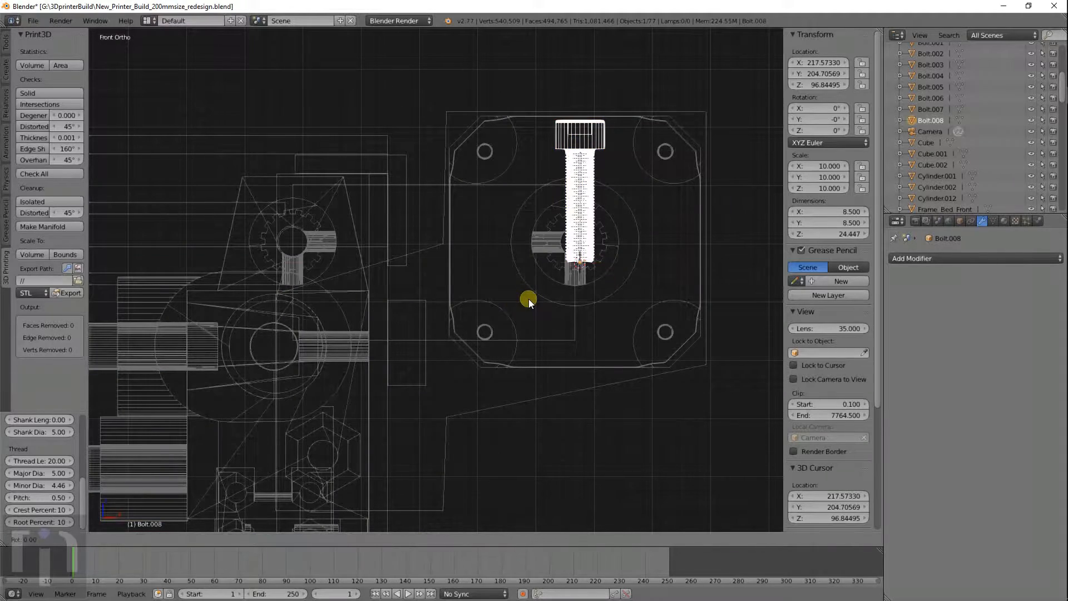
key("x")
key("Escape")
type("90")
key("Return")
Move the bolt along X and Z into line with the main mount's horizontal bolt hole
key("g")
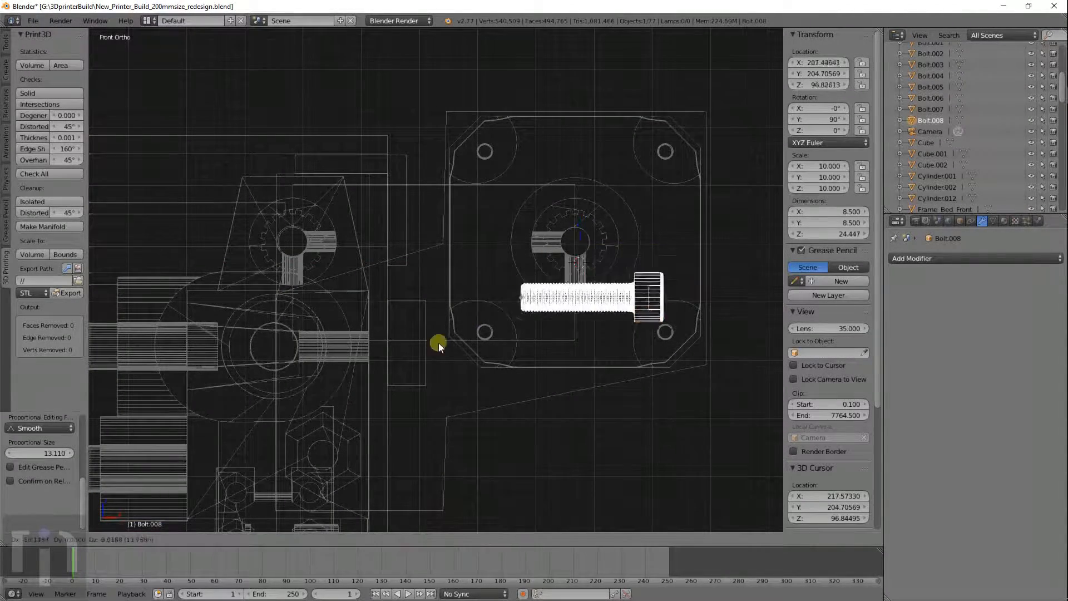
left_click(245, 382)
scroll(395, 411, "up", 4)
middle_click_drag(352, 420, 566, 316, "shift")
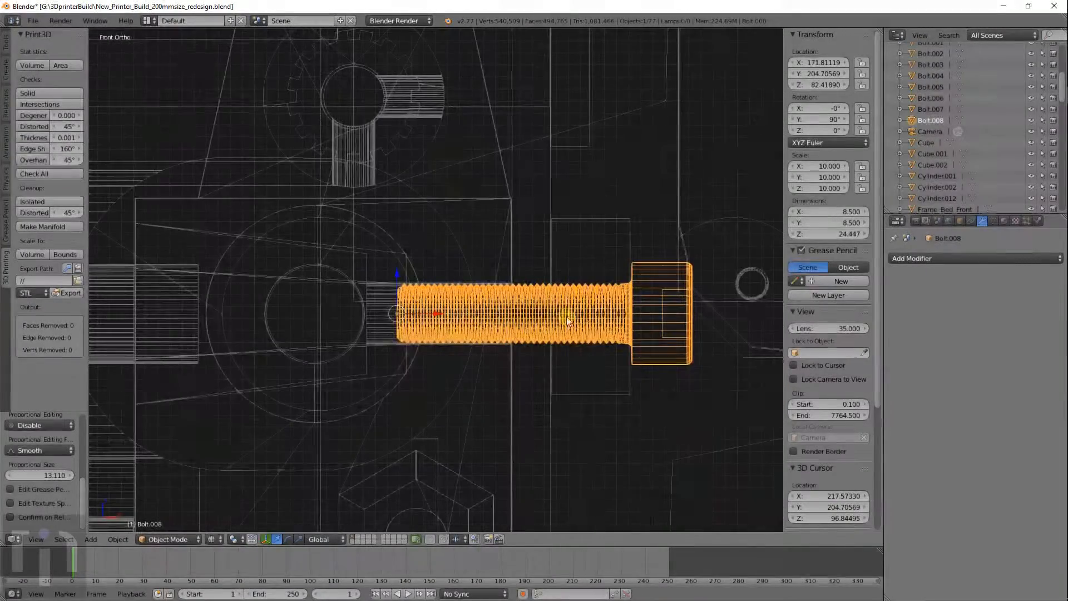
right_click(360, 355)
key("Tab")
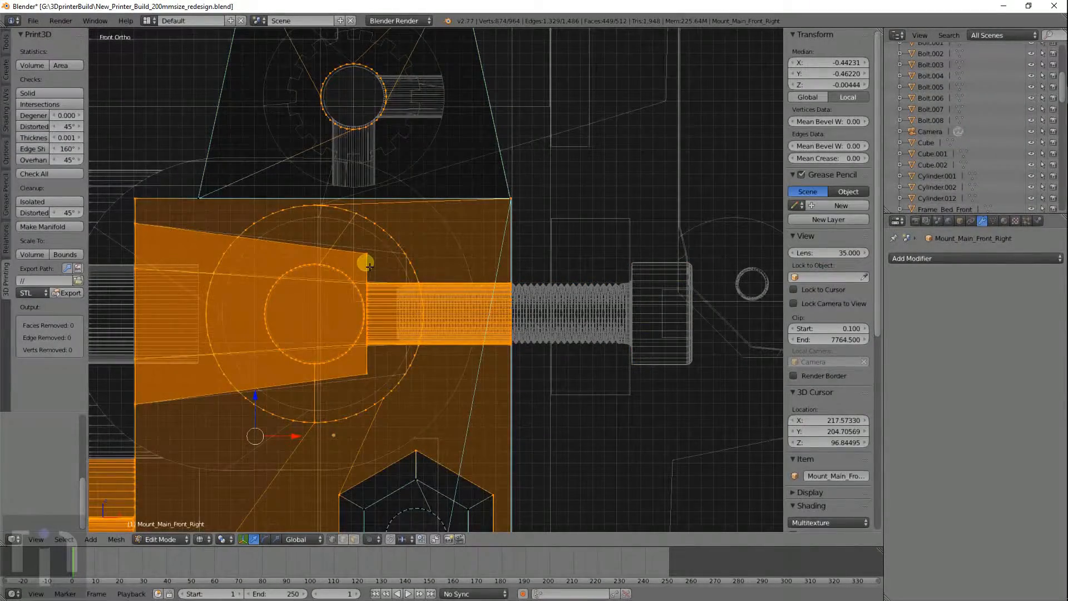
key("a")
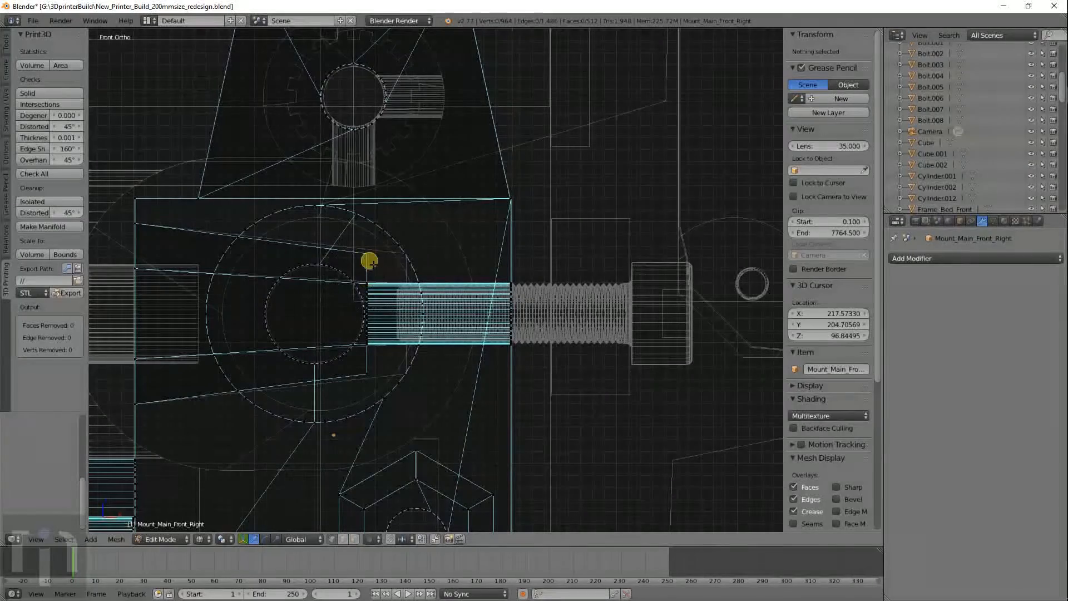
key("c")
mouse_move(370, 259)
left_mouse_down()
mouse_move(374, 366)
mouse_move(371, 317)
mouse_move(378, 328)
left_mouse_up()
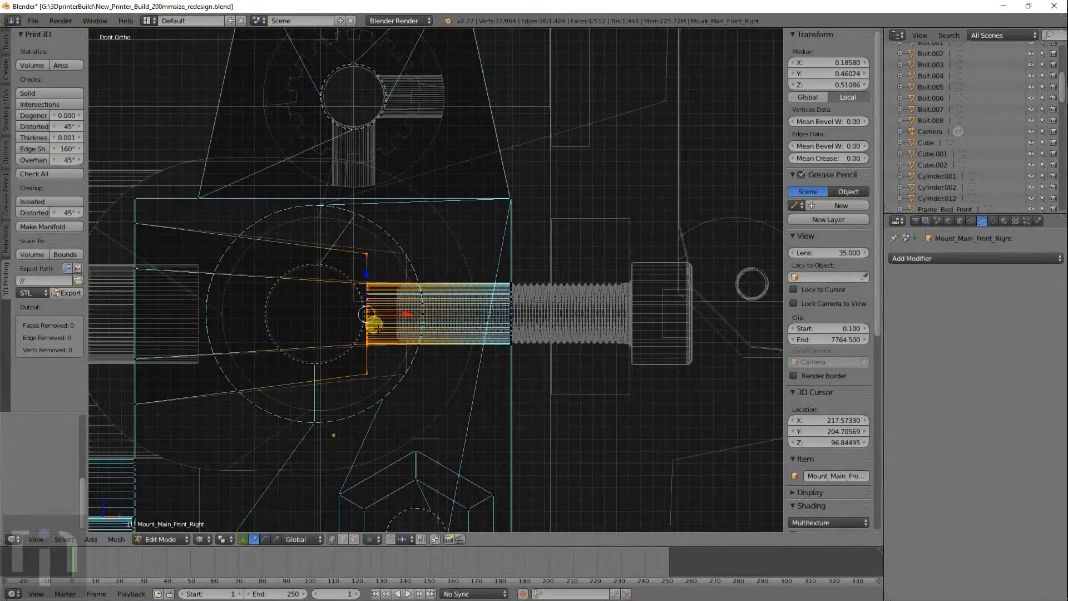
mouse_move(383, 354)
middle_mouse_down()
mouse_move(436, 362)
mouse_move(400, 377)
middle_mouse_up()
scroll(405, 362, "down", 4)
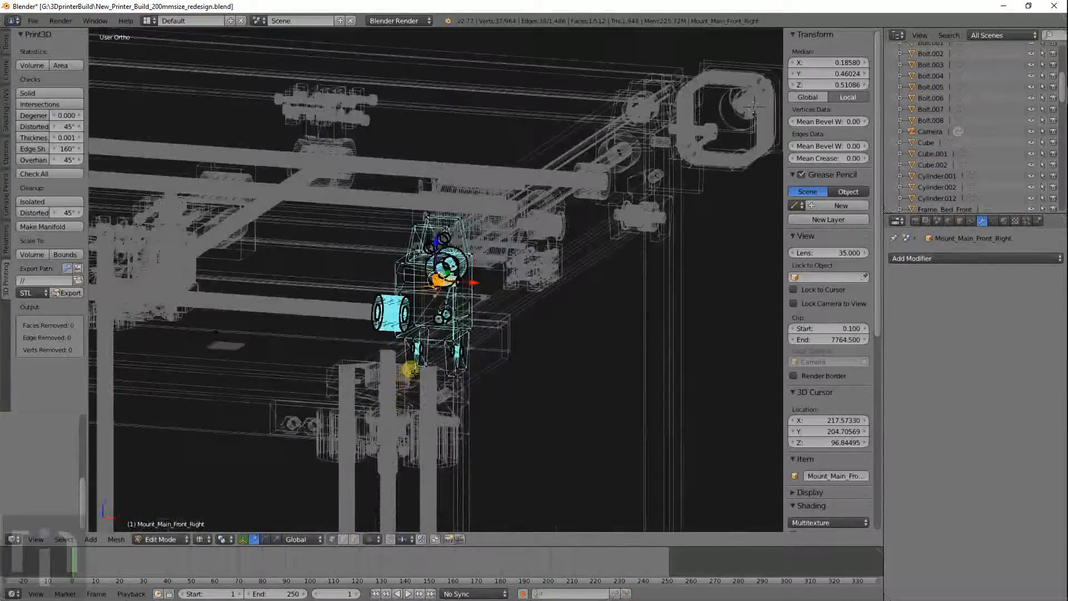
key("z")
middle_click_drag(547, 306, 534, 304)
key("Tab")
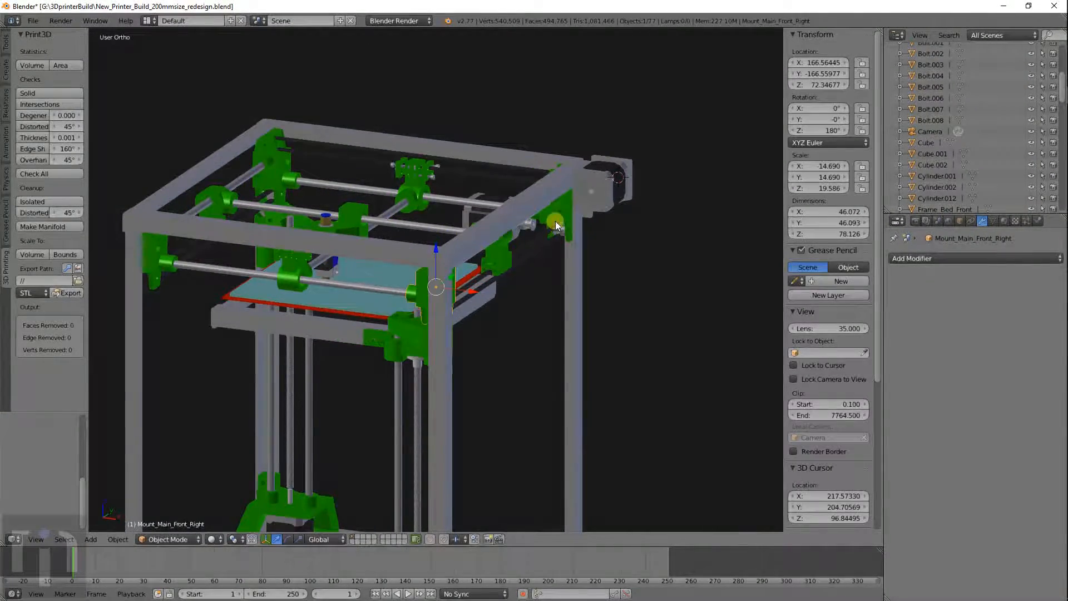
Try to shift the inner end vertices of the rear right mount's upper bolt hole along X
key("KP_Decimal")
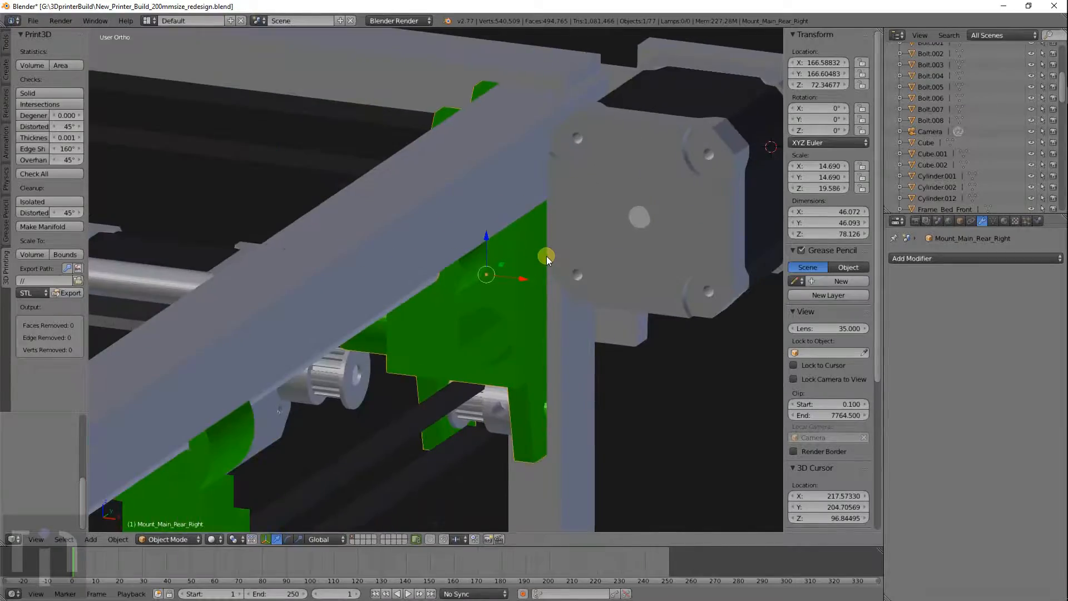
key("KP_1")
key("z")
scroll(547, 256, "up", 5)
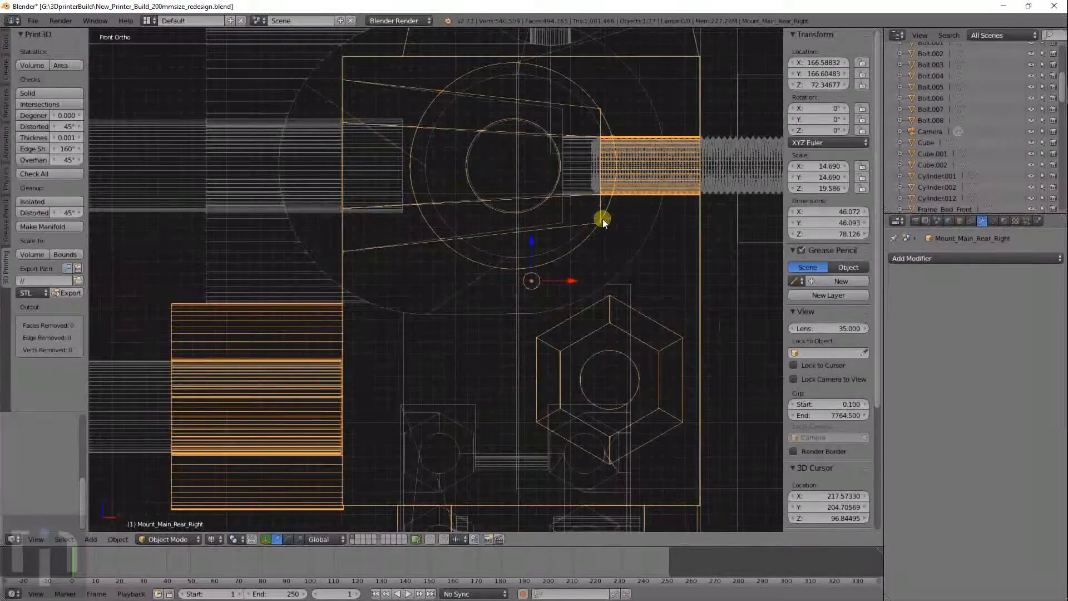
key("Tab")
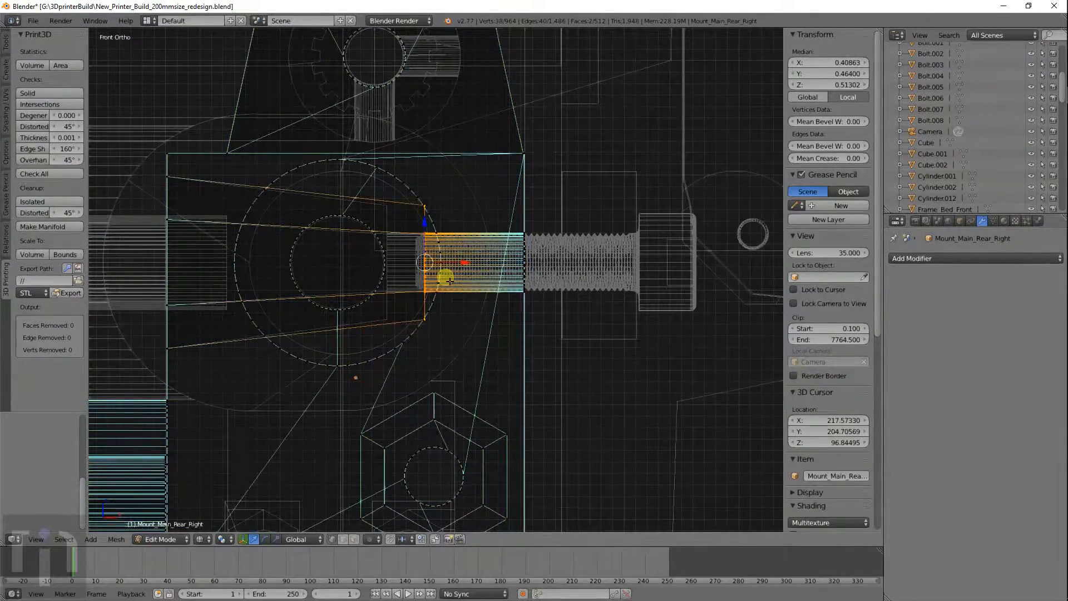
key("g")
key("x")
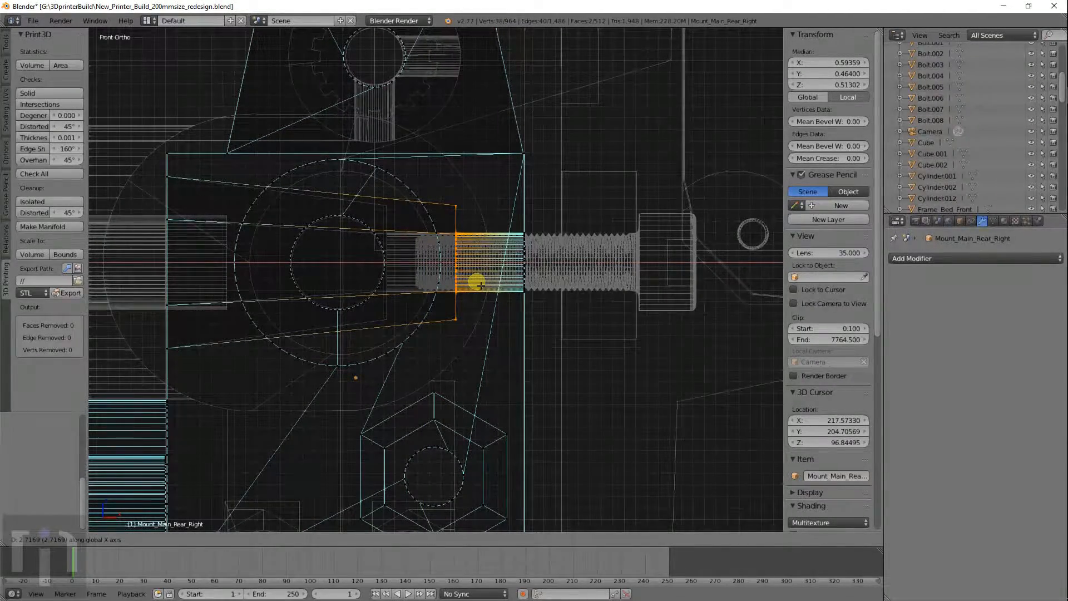
key("Escape")
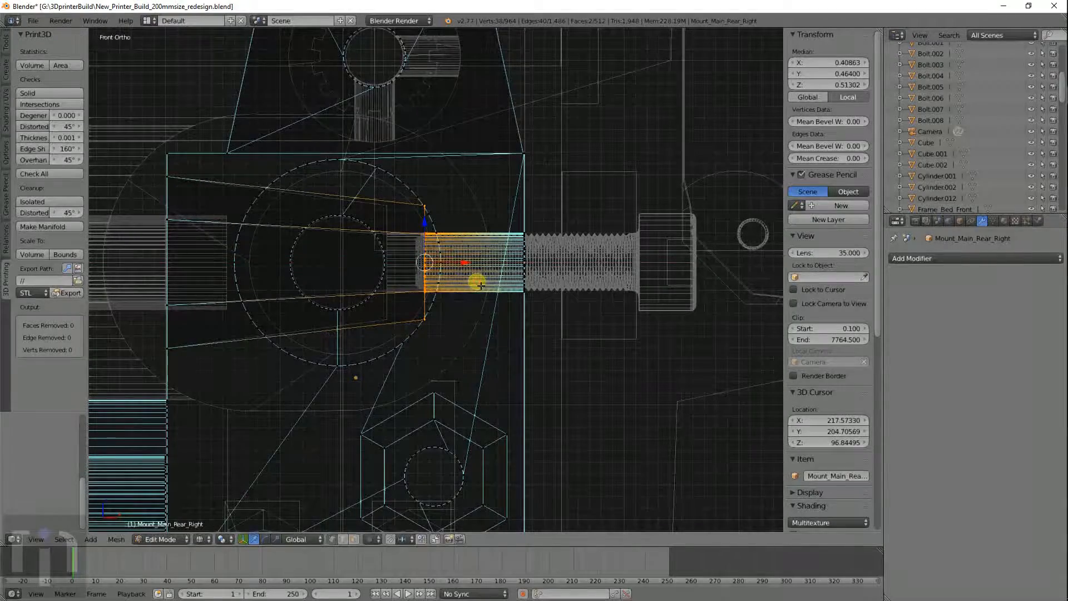
key("Tab")
Narrow the rectangular plate section Cube.001 by moving its outer end vertices inward along X, and finish editing it
right_click(637, 185)
key("Tab")
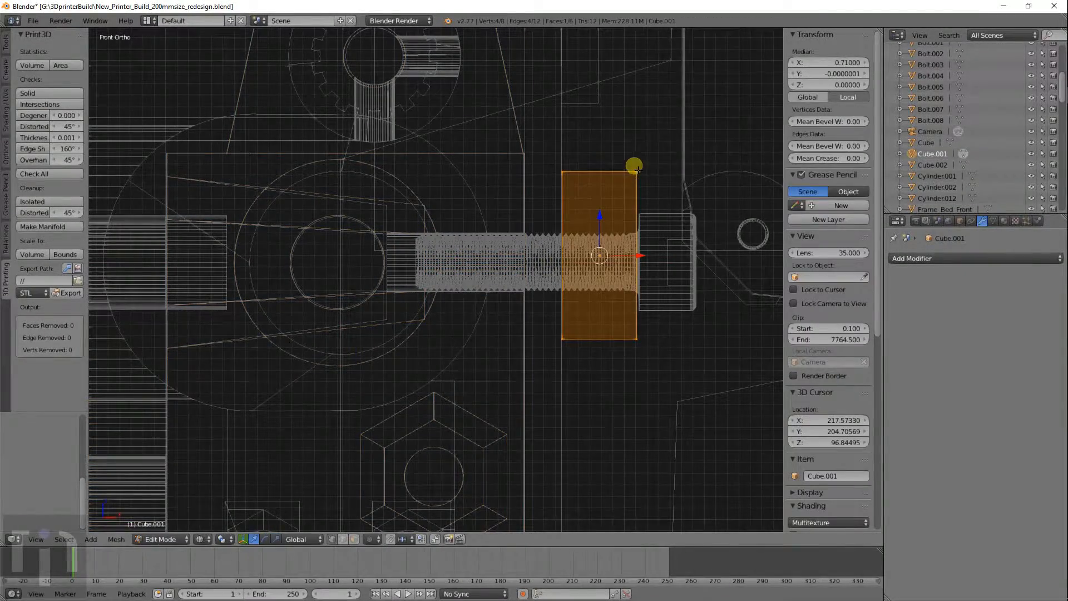
key("a")
key("b")
left_click_drag(627, 160, 678, 404)
key("g")
key("x")
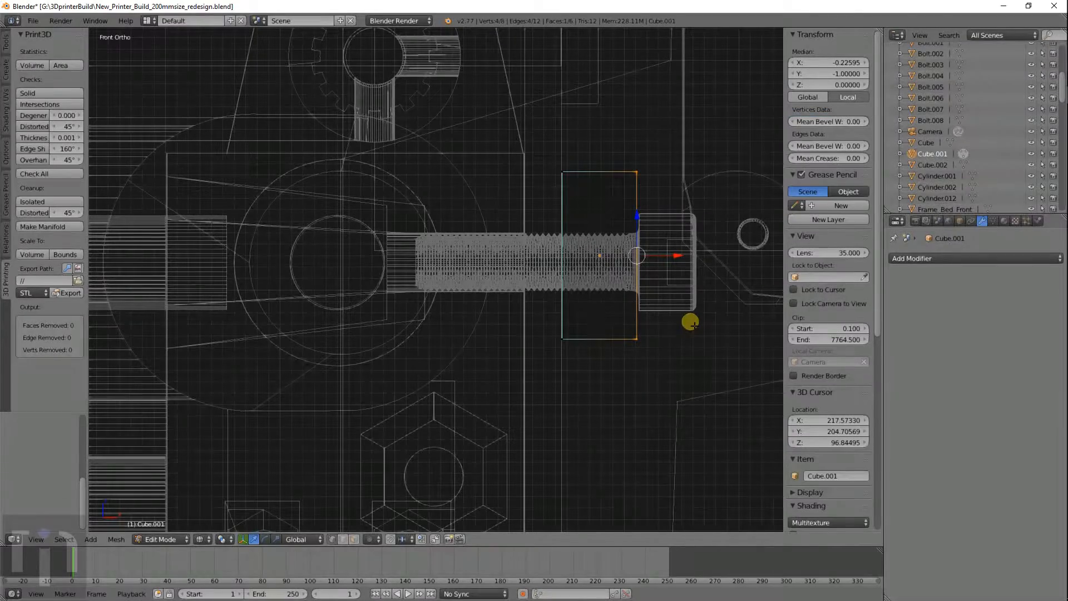
left_click(666, 327)
key("Tab")
Slide the bolt about 2.3 mm in negative X until its head sits against the narrowed plate section
right_click(661, 287)
key("g")
key("x")
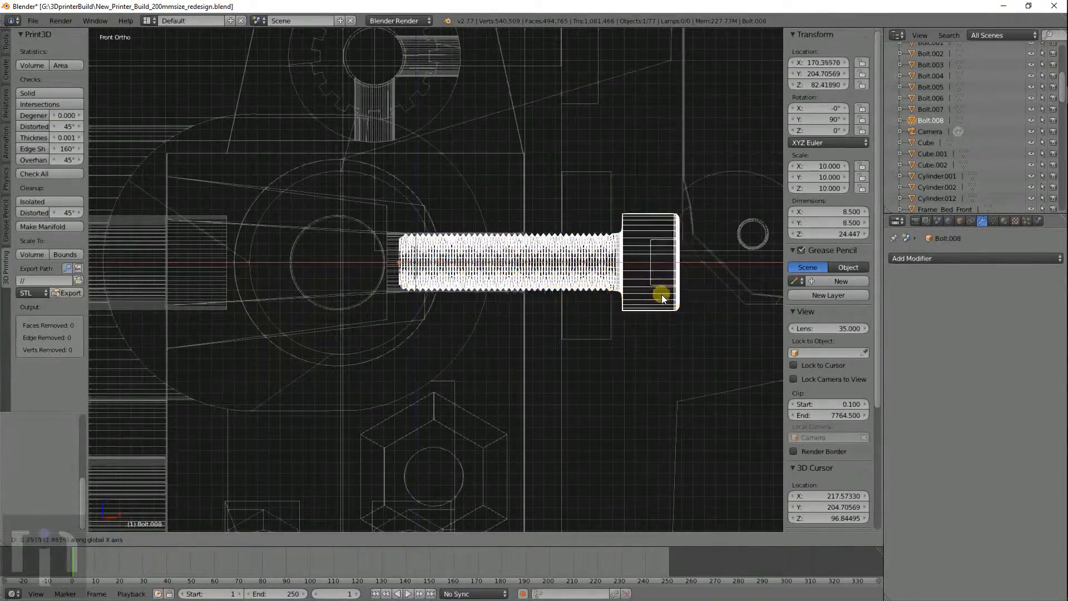
left_click(652, 293)
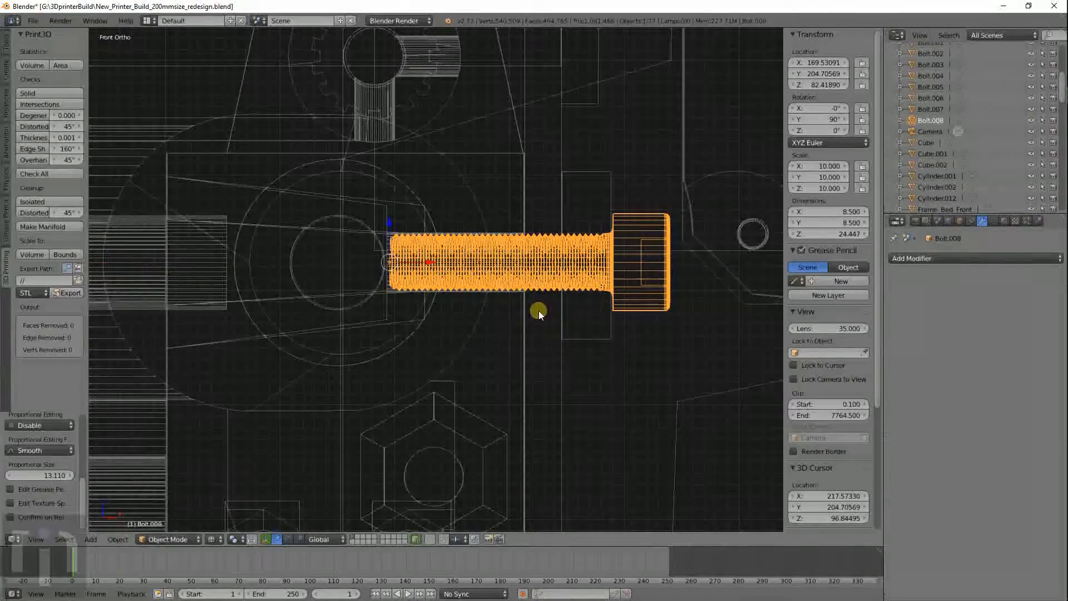
Examine the bolt's position relative to the bolt holes of the front right and rear right mounts
right_click(392, 208)
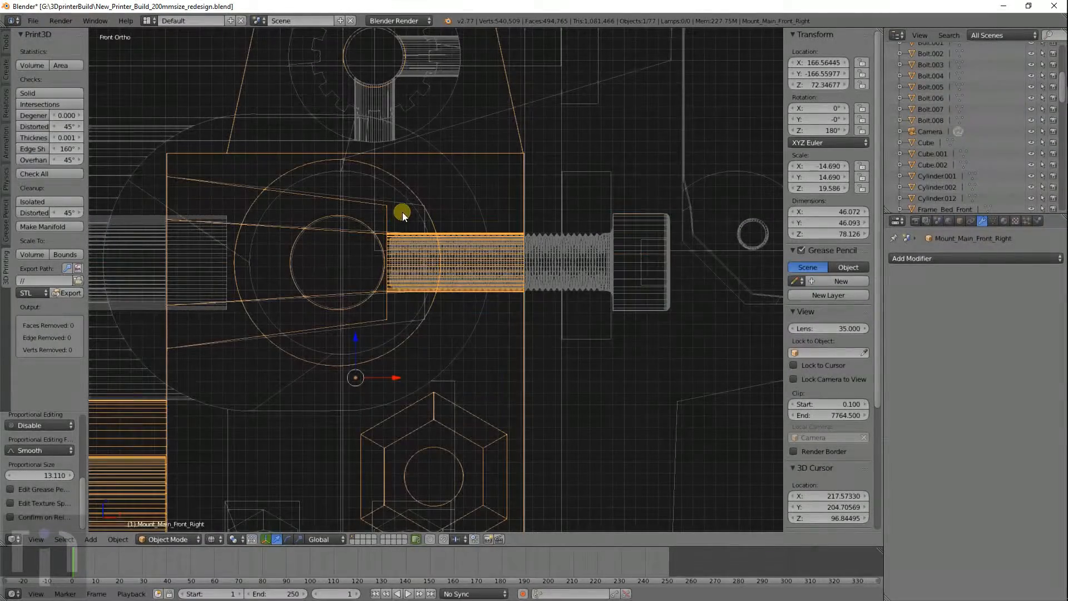
right_click(417, 209)
right_click(424, 209)
right_click(420, 213)
right_click(420, 210)
right_click(413, 207)
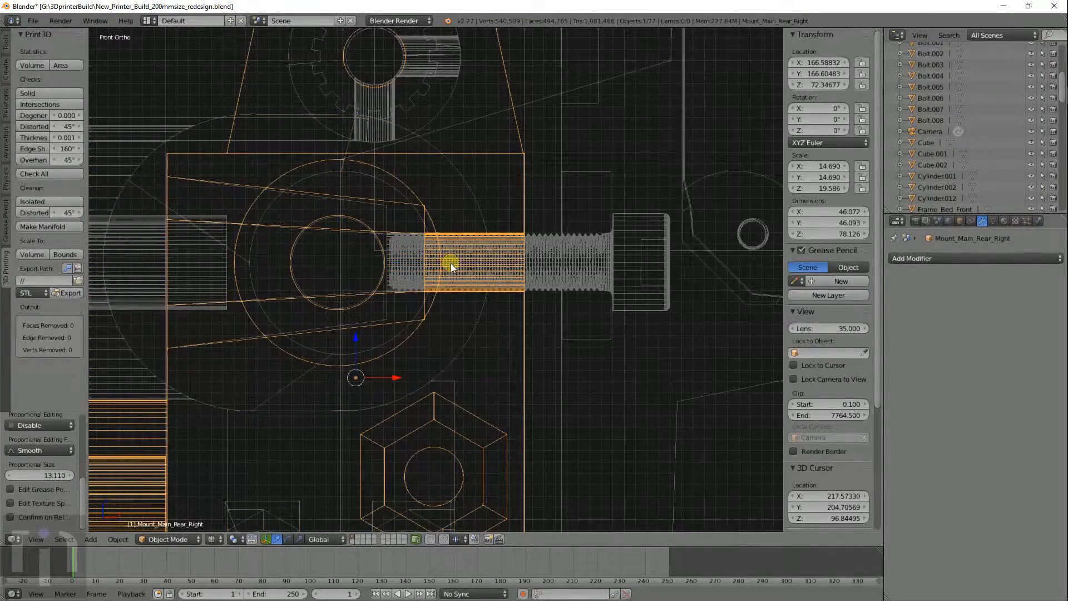
scroll(435, 270, "down", 1)
middle_click_drag(406, 262, 361, 272)
Select the bolt and rotate it 90° about the Z axis so that it lies along Y
right_click(723, 205)
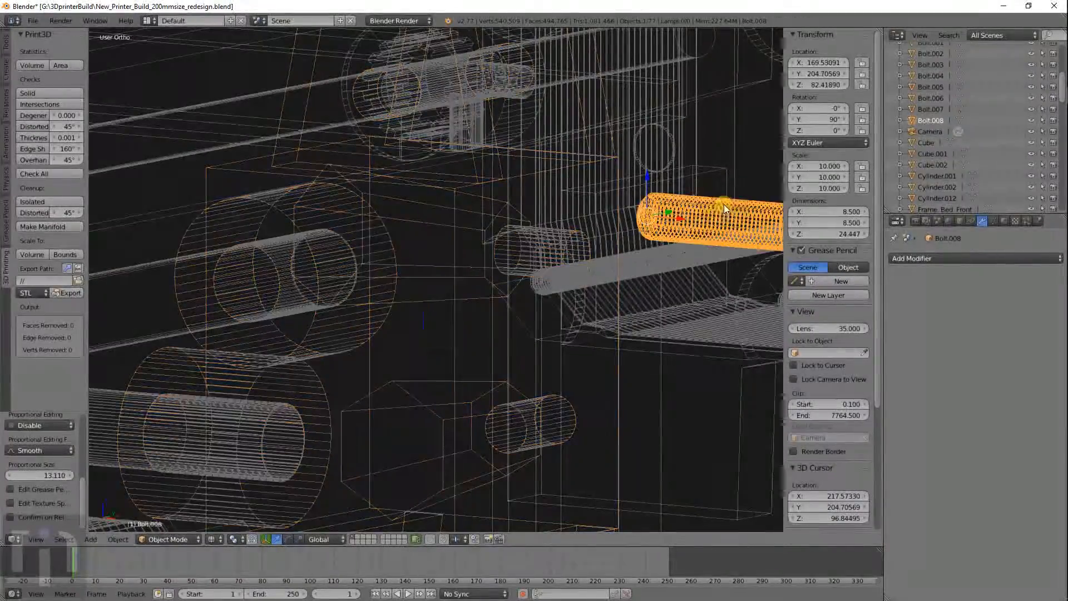
key("KP_1")
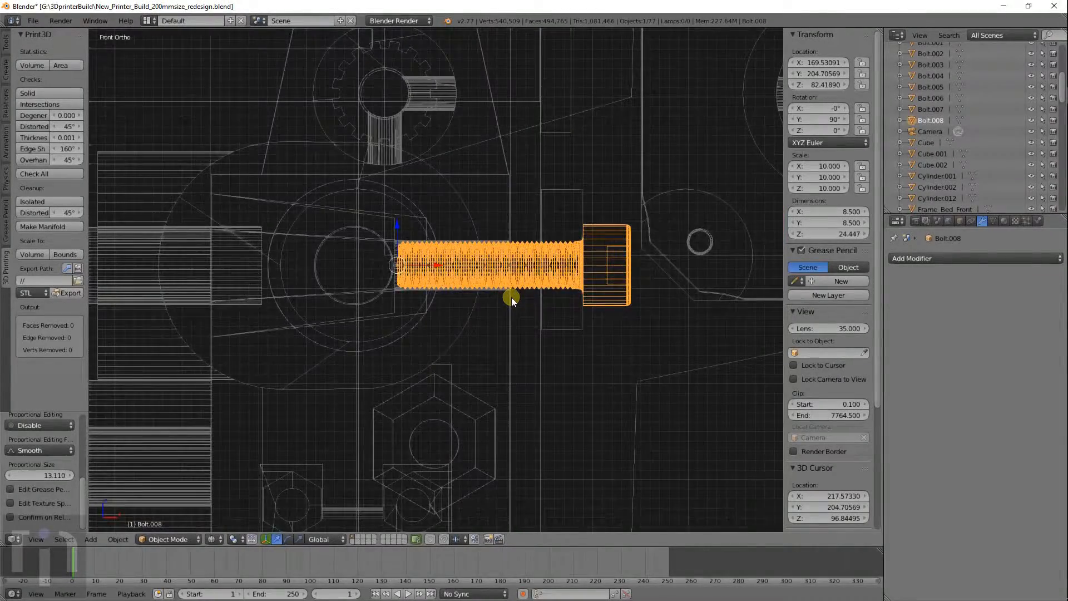
key("KP_3")
scroll(511, 297, "down", 8)
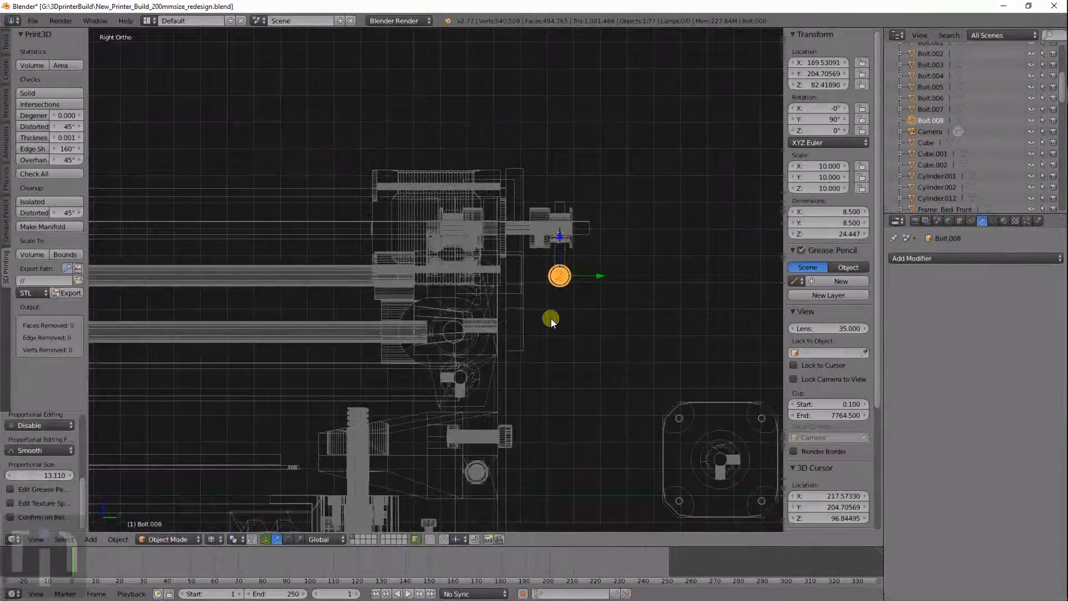
type("rz90")
key("Return")
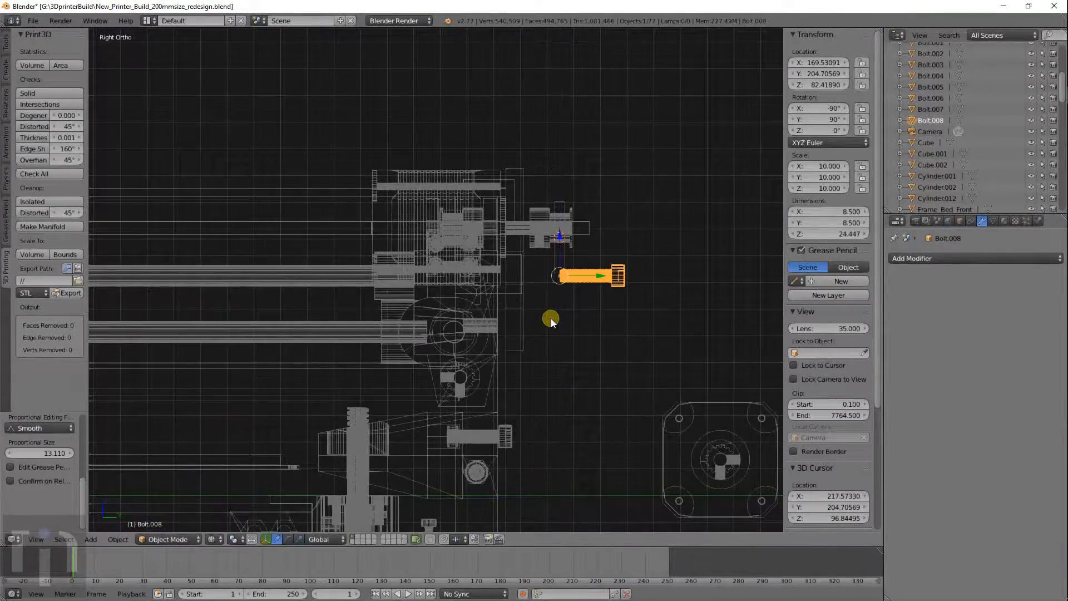
Move the bolt in the YZ plane into the rear right mount's lower bolt hole
scroll(596, 322, "up", 2)
key("g")
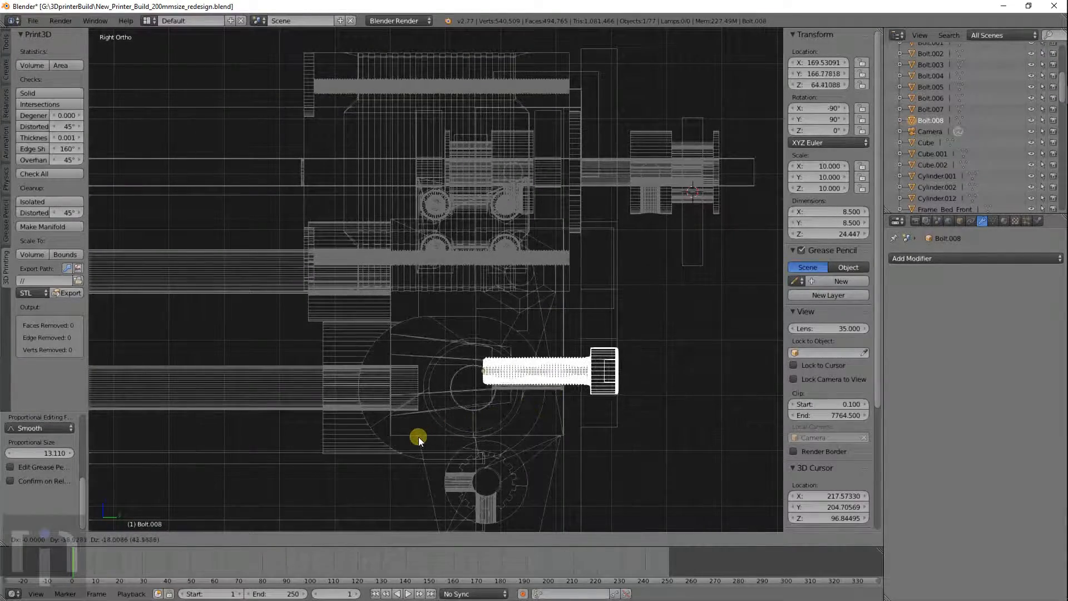
left_click(428, 443)
scroll(436, 360, "up", 4)
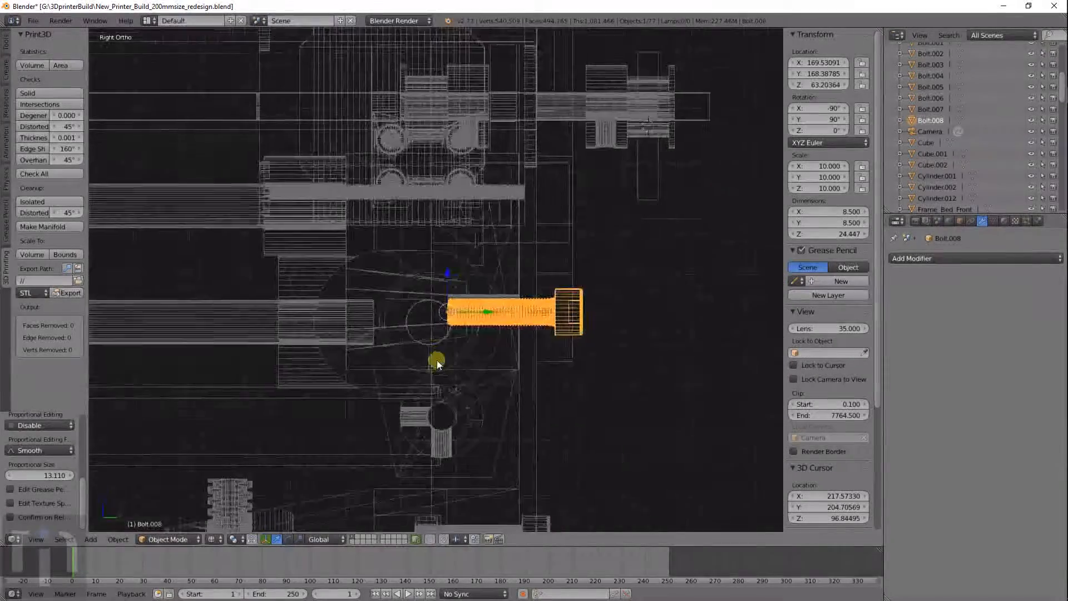
scroll(461, 346, "up", 3)
scroll(460, 346, "down", 2)
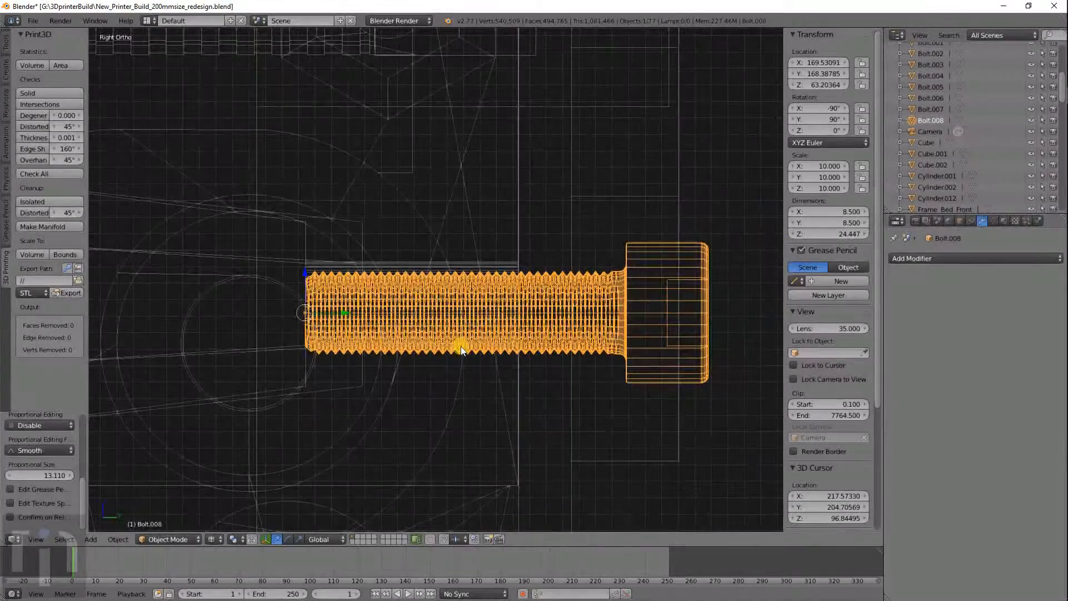
Centre the bolt in the hole by moving it about 0.64 mm up Z, and shift it about 3.2 mm outward along Y
key("g")
key("z")
left_click(459, 338)
key("g")
key("y")
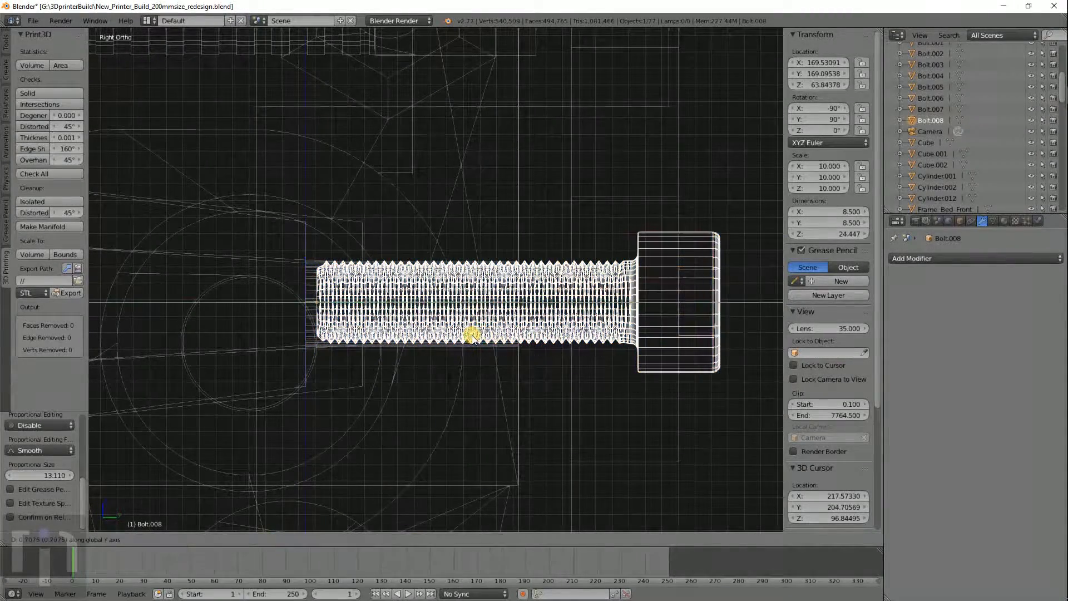
left_click(511, 334)
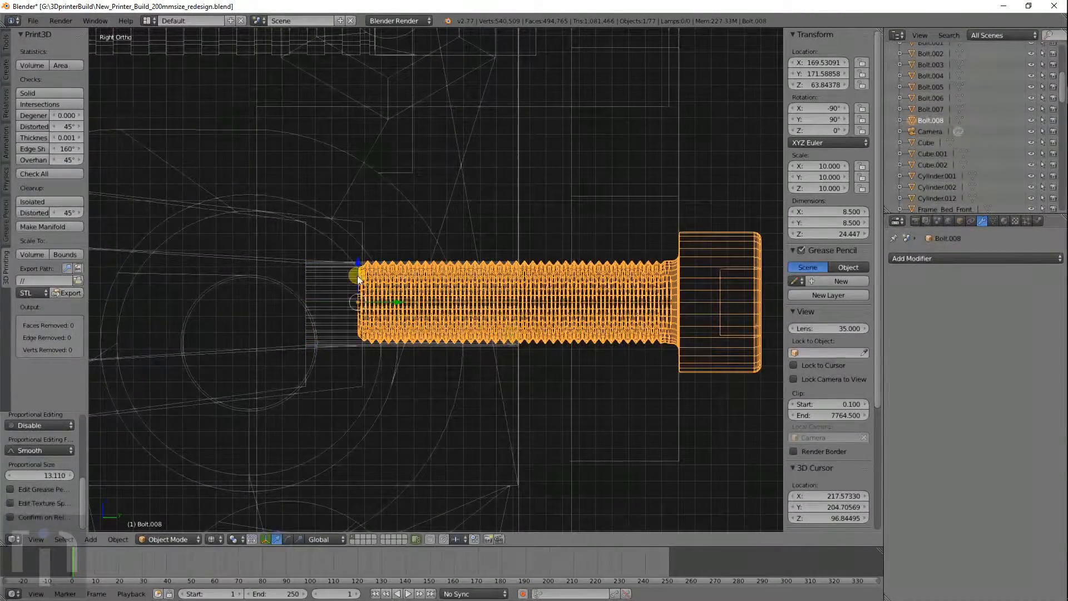
Start editing the rear right mount's mesh and select the vertices at the inner end of its lower bolt hole
right_click(360, 245)
key("Tab")
key("a")
key("c")
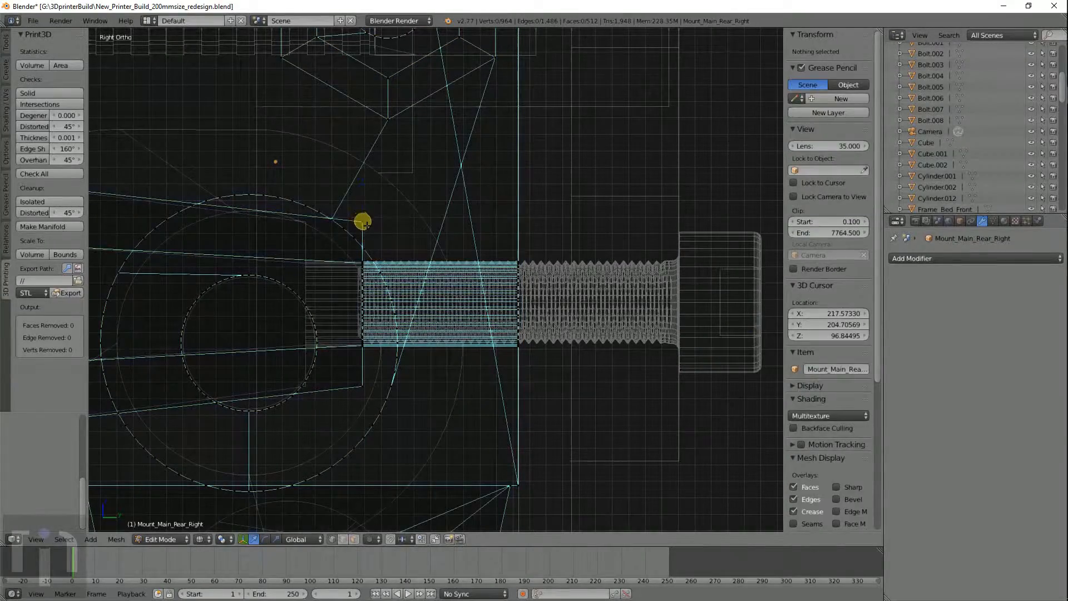
left_click_drag(362, 221, 365, 383)
right_click(365, 382)
Deselect the stray vertices outside the bolt hole, keeping only its inner end and the surrounding hexagonal recess outline selected
scroll(395, 355, "down", 3)
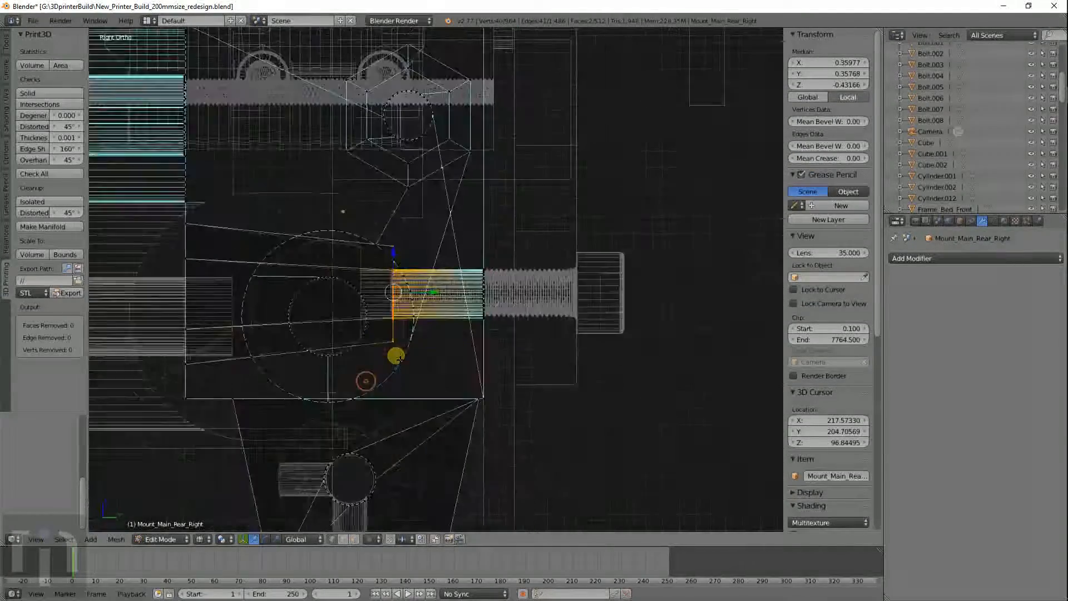
middle_click_drag(396, 355, 416, 354)
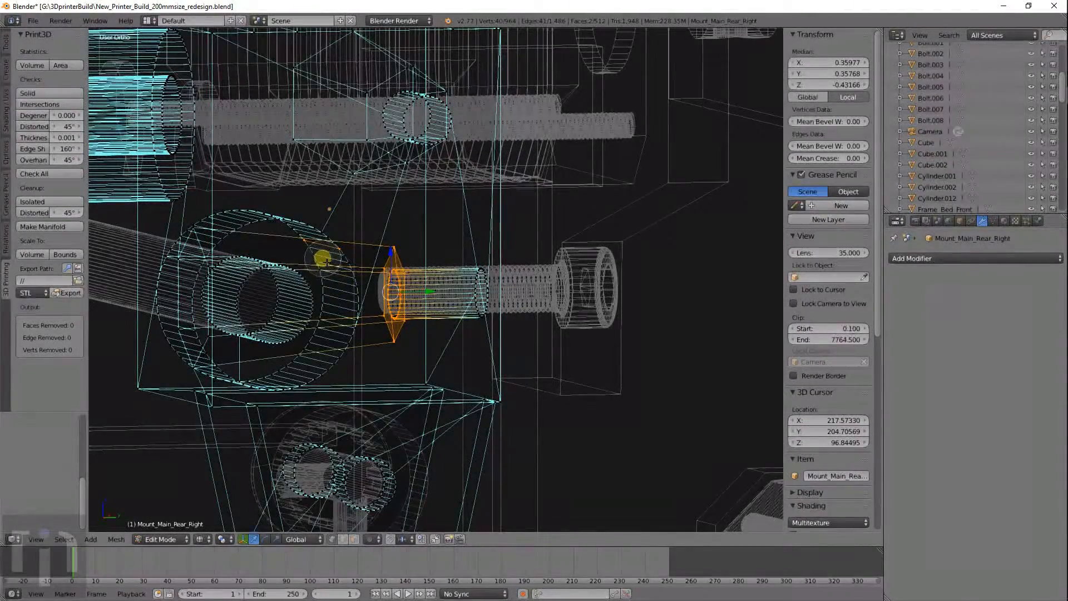
middle_click(320, 251)
right_click(319, 250)
key("KP_1")
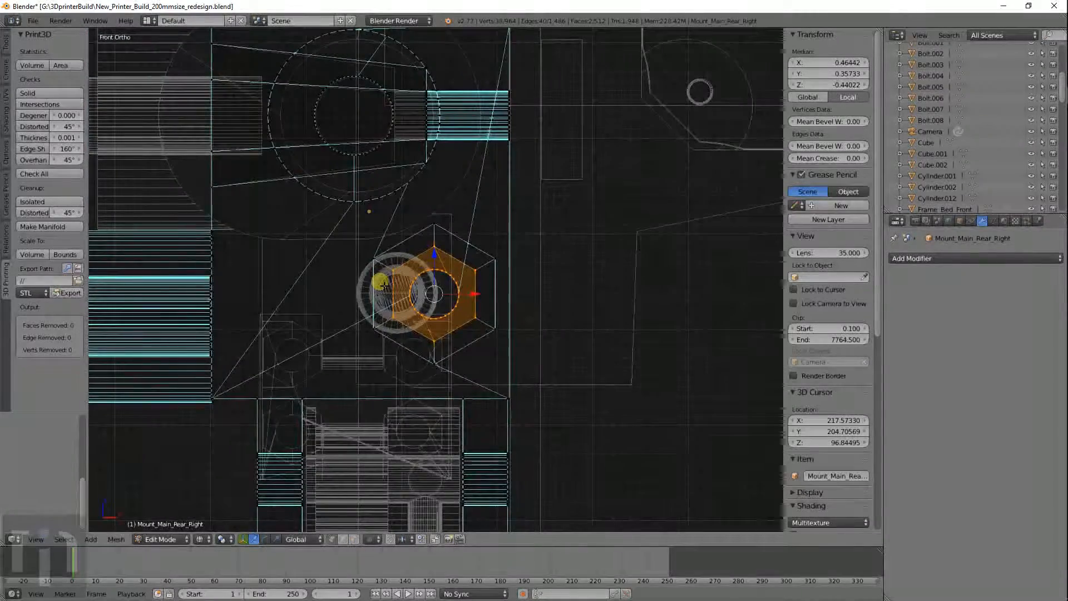
key("KP_3")
scroll(393, 288, "up", 3)
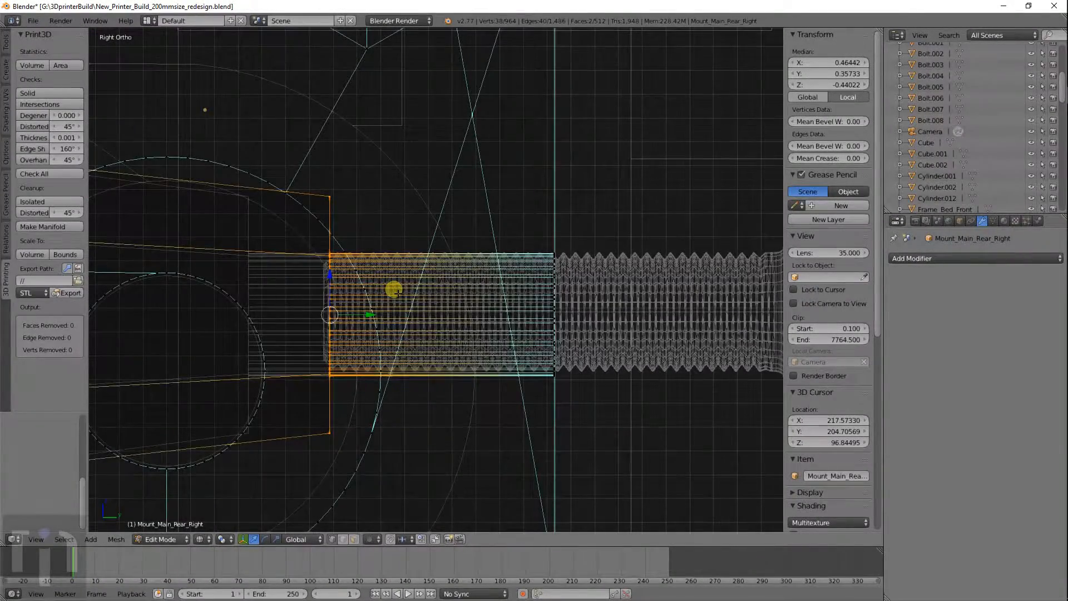
Move the selected inner end of the bolt hole about 3.5 mm outward along Y and finish editing the mount's mesh
key("g")
key("y")
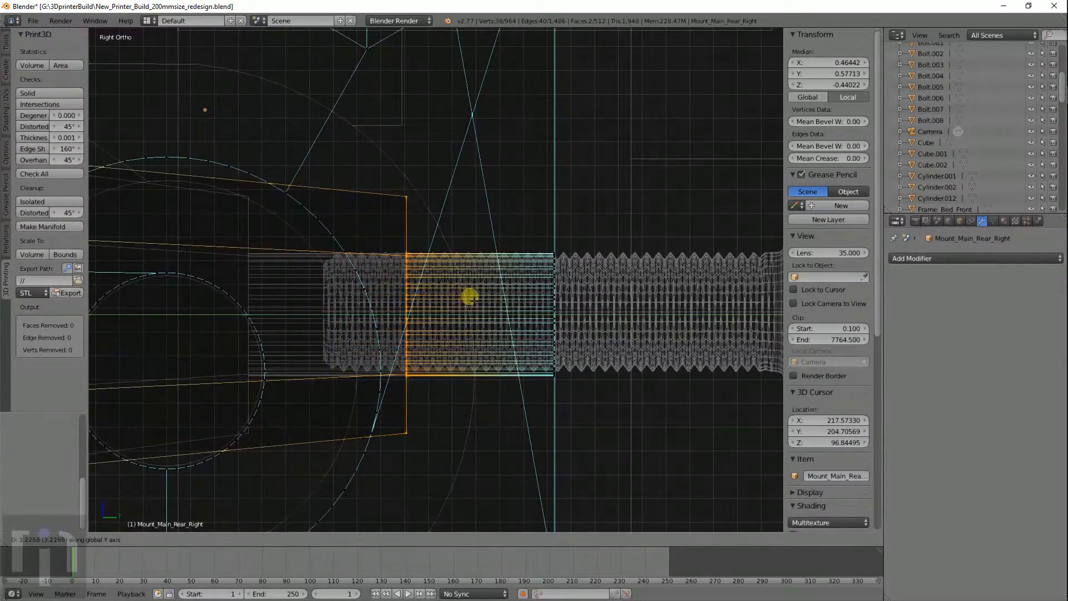
left_click(476, 298)
scroll(477, 300, "down", 5)
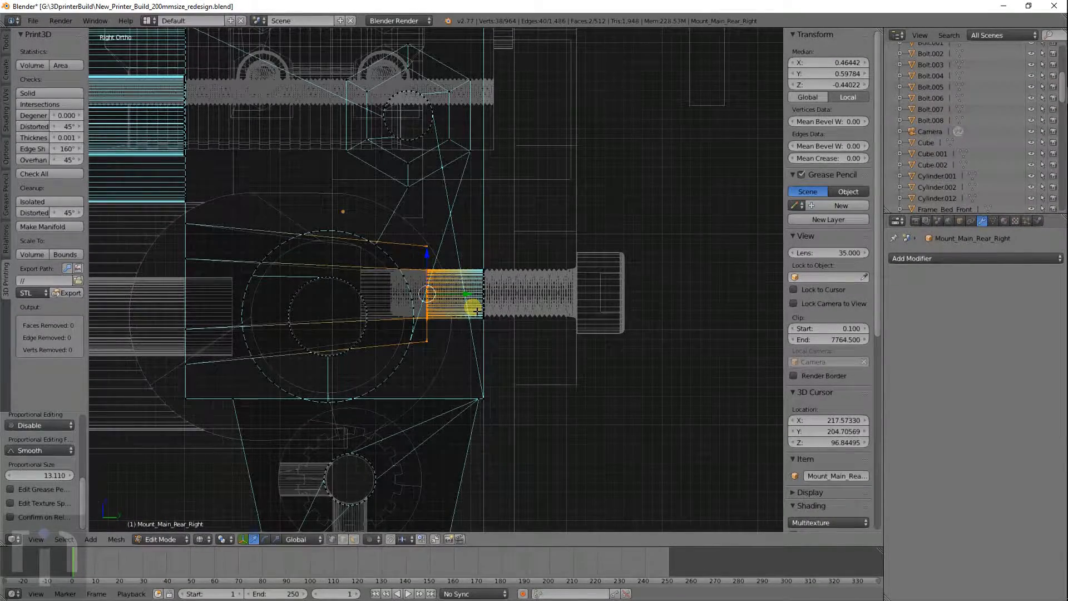
key("Tab")
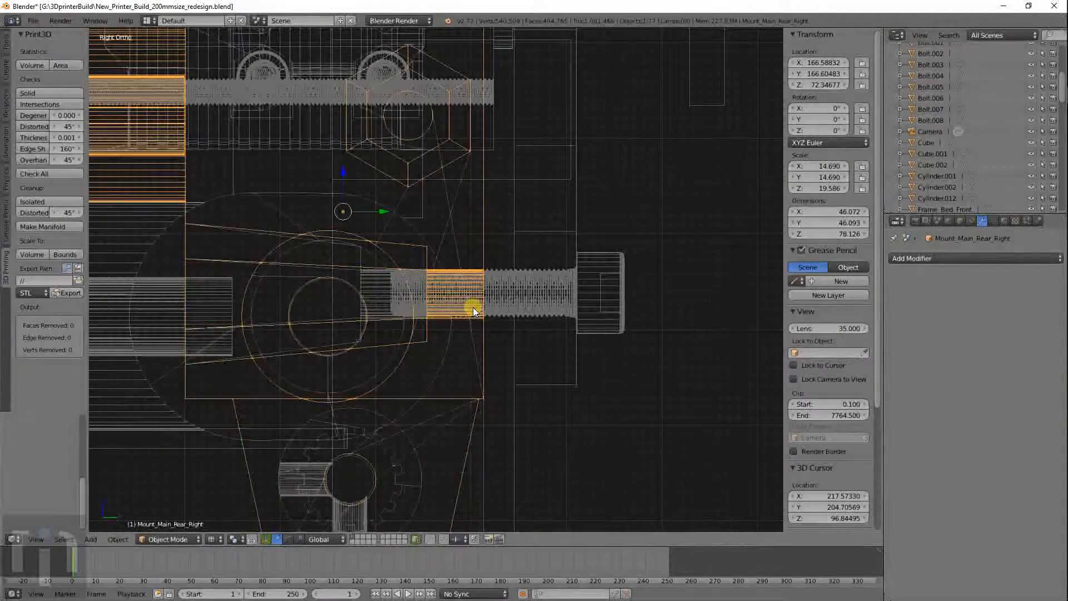
Return to solid shading, select the block Cube.002 beside the motor pulley and scale it along Z to a height of about 3.5 mm
scroll(473, 307, "down", 3)
key("z")
middle_click_drag(479, 318, 708, 272)
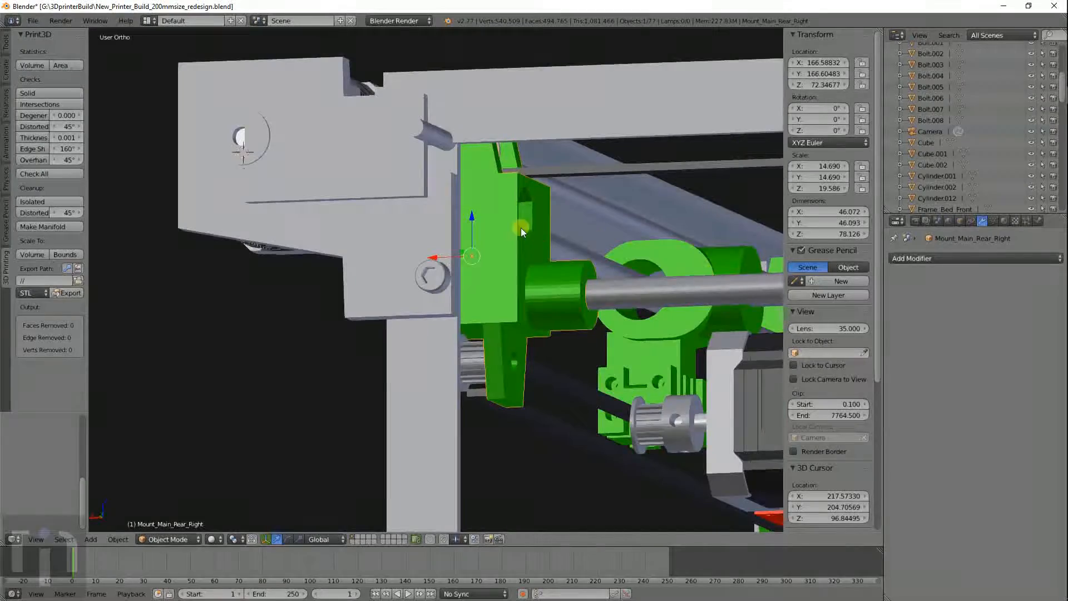
middle_click_drag(521, 228, 402, 205)
right_click(408, 211)
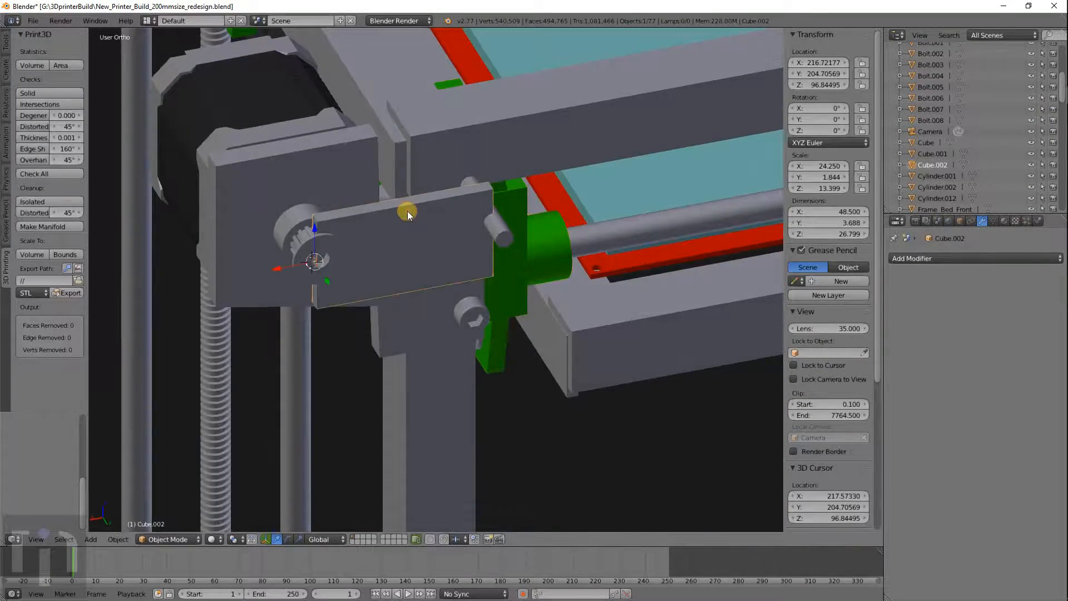
scroll(407, 212, "down", 5)
middle_click_drag(437, 266, 461, 265)
scroll(464, 269, "up", 5)
key("s")
key("z")
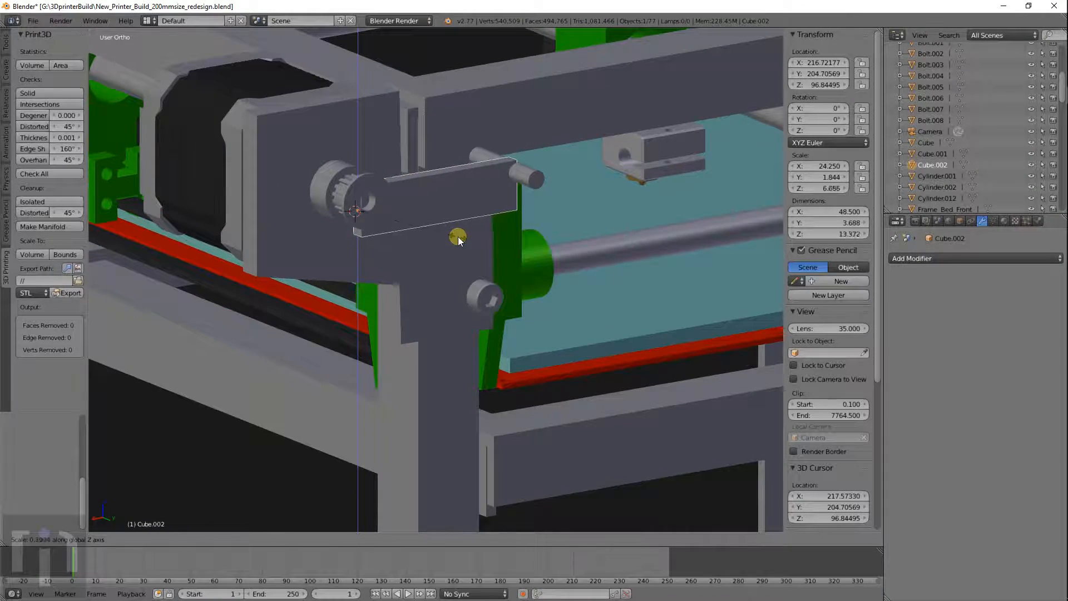
left_click(385, 216)
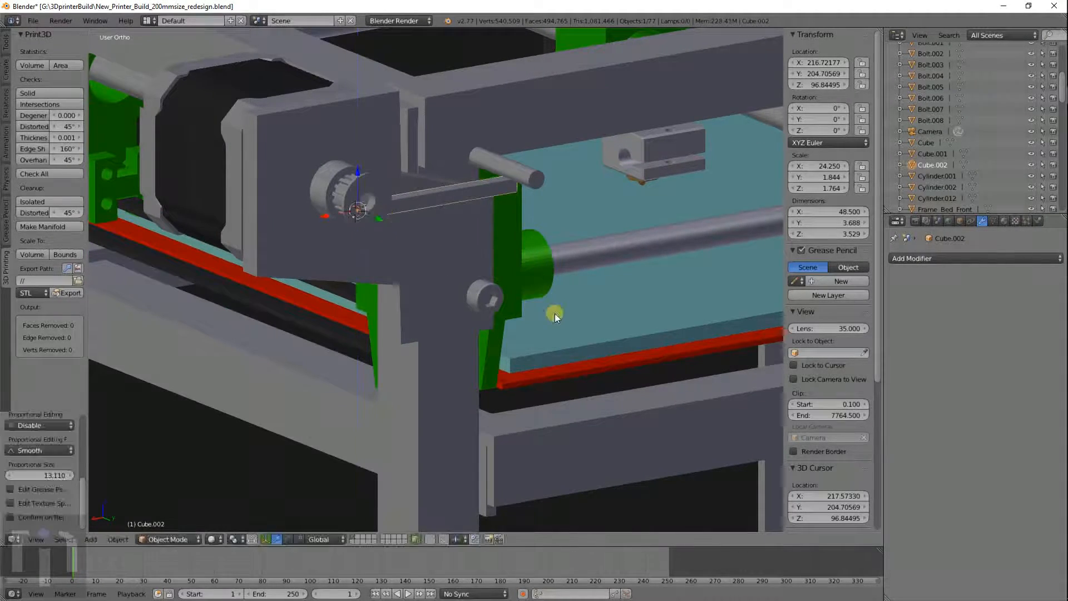
Lower the flattened bar along Z to about Z 43.98 and rotate it 90° about the Z axis
scroll(555, 313, "down", 3)
middle_click_drag(545, 335, 412, 349)
scroll(411, 350, "up", 3)
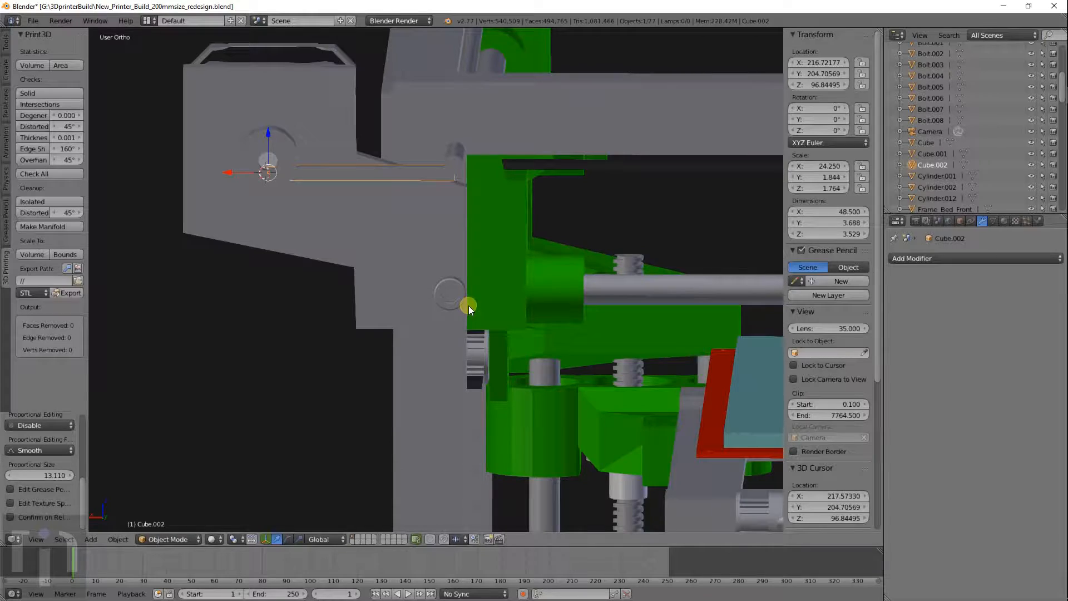
key("g")
key("z")
left_click(470, 508)
type("rz")
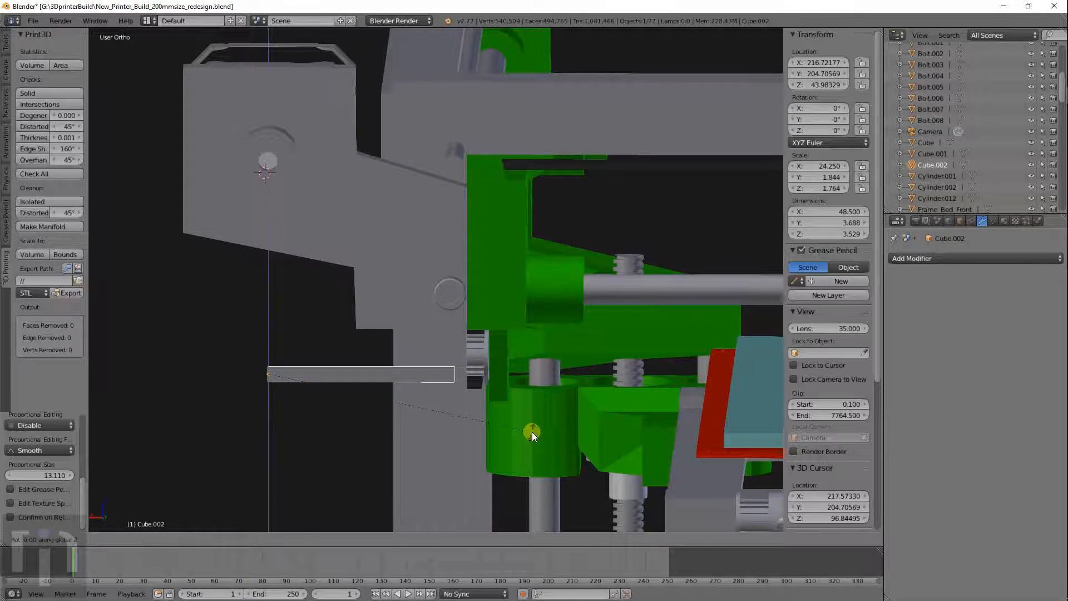
type("90")
key("Return")
Move the bar along X, well clear of the motor bracket, to about X 436.5
middle_click_drag(532, 432, 592, 430)
key("g")
key("x")
left_click(619, 177)
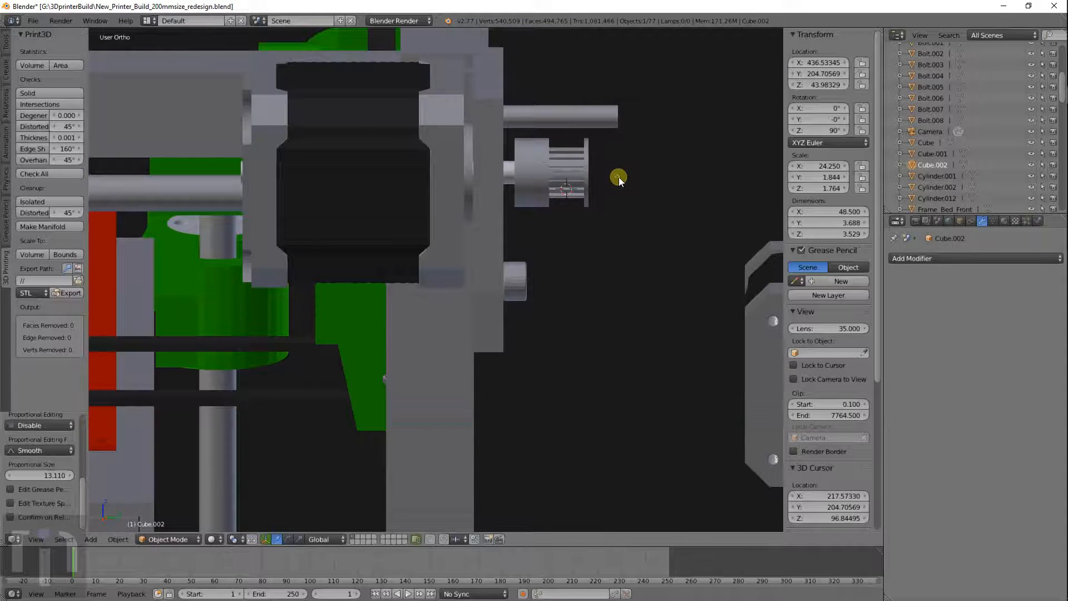
Select the motor bracket plate and show it from the front
middle_click_drag(619, 177, 484, 203)
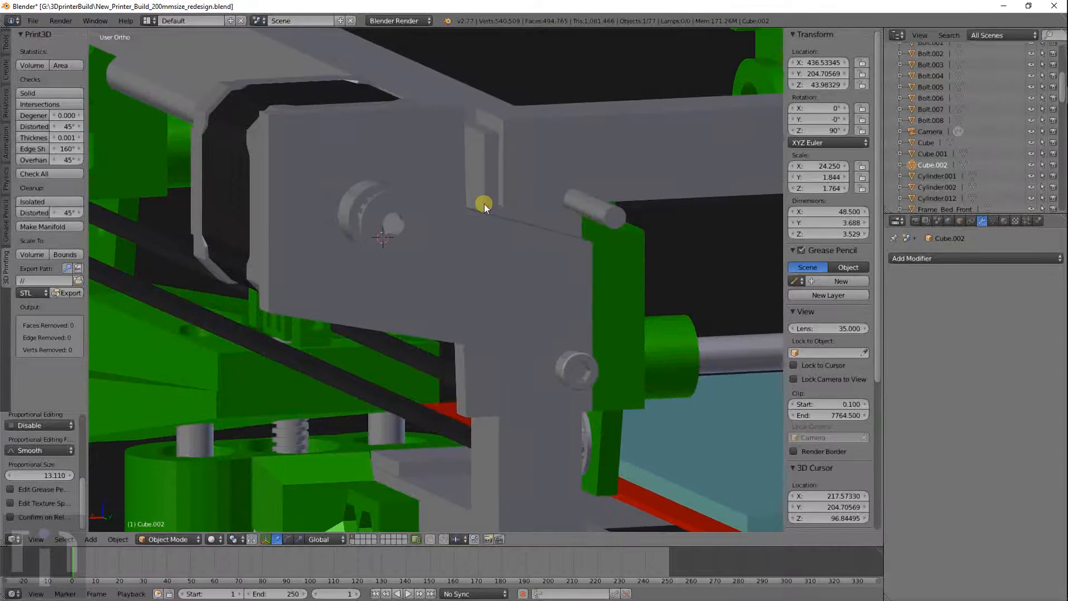
right_click(426, 146)
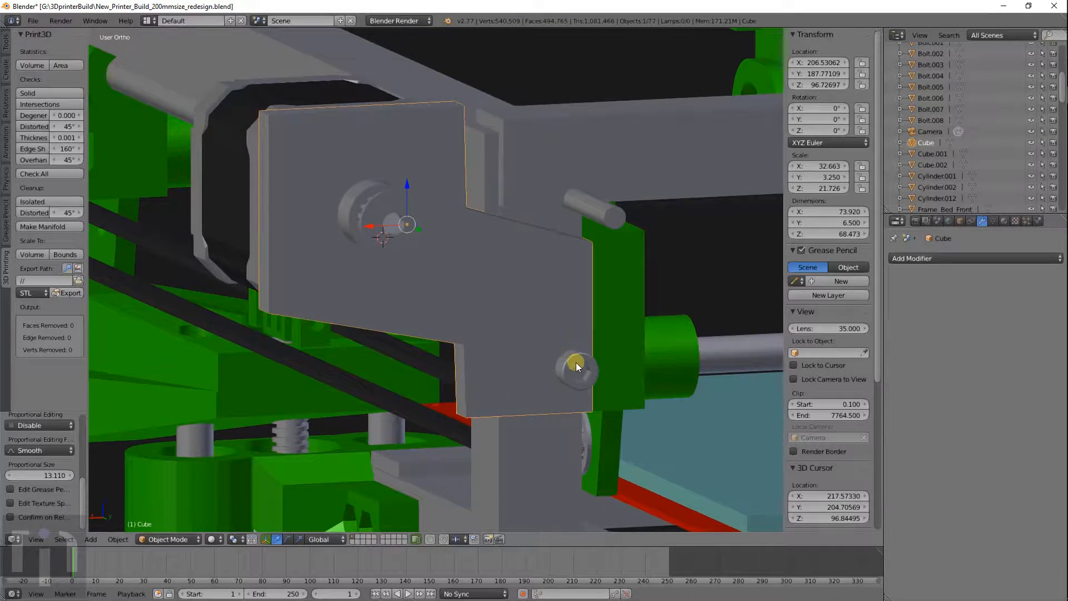
key("KP_1")
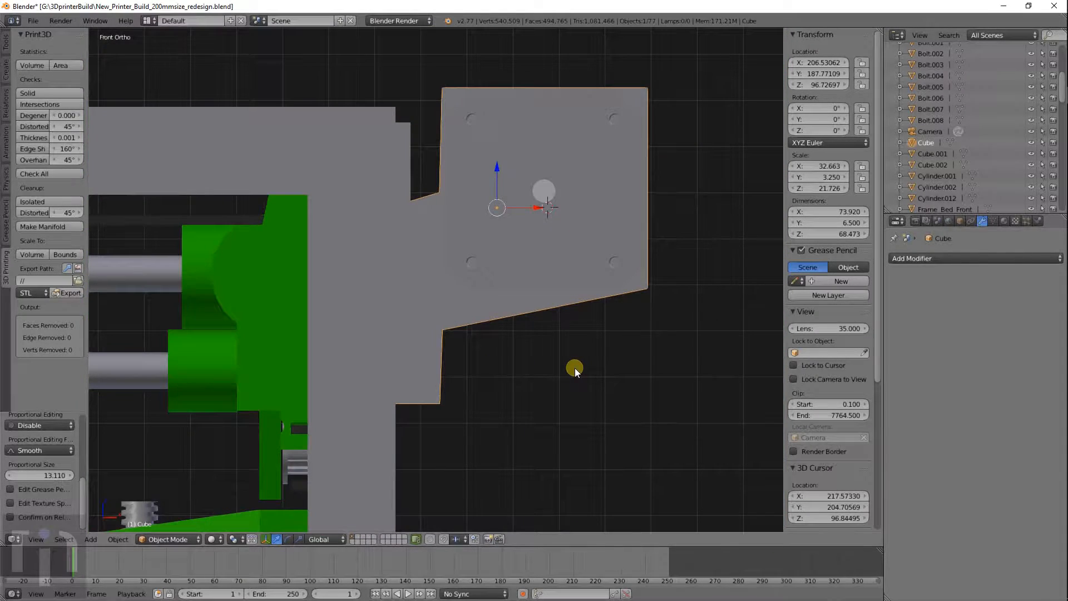
middle_click_drag(476, 286, 409, 227)
right_click(439, 172)
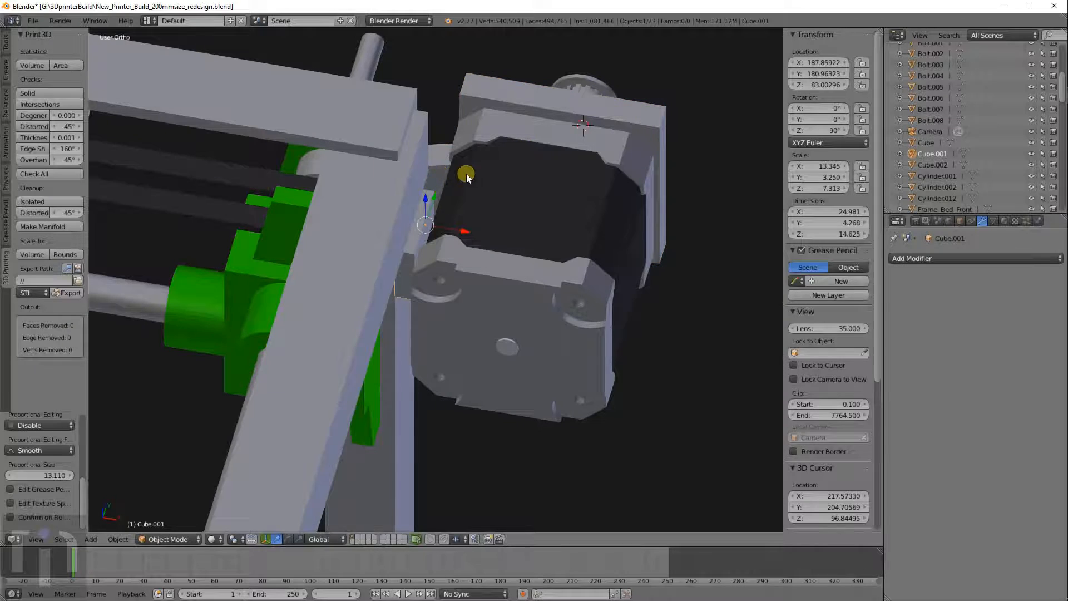
key("shift+s")
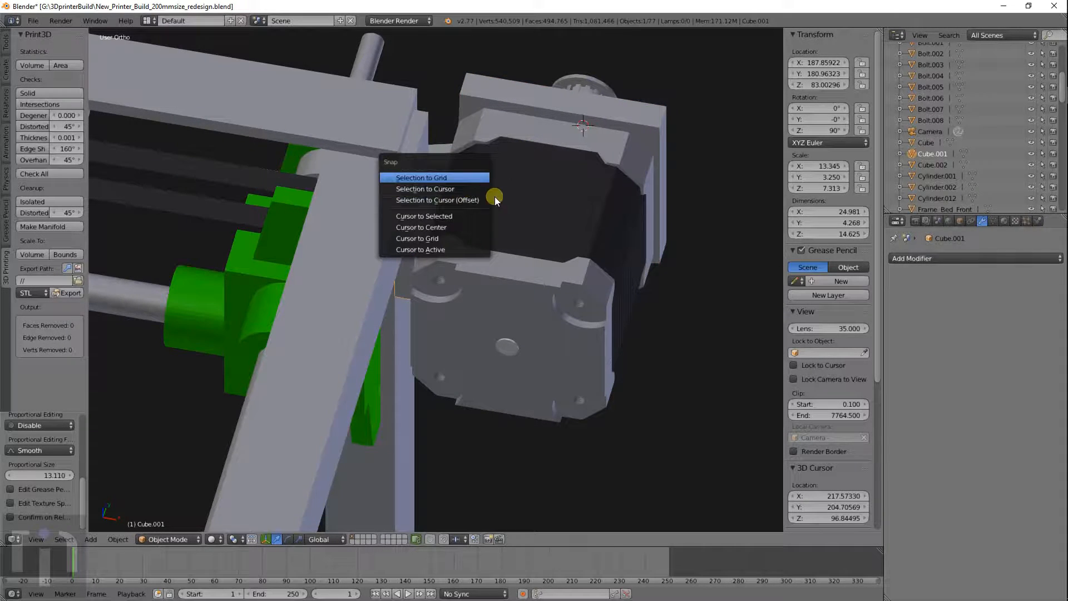
key("shift+a")
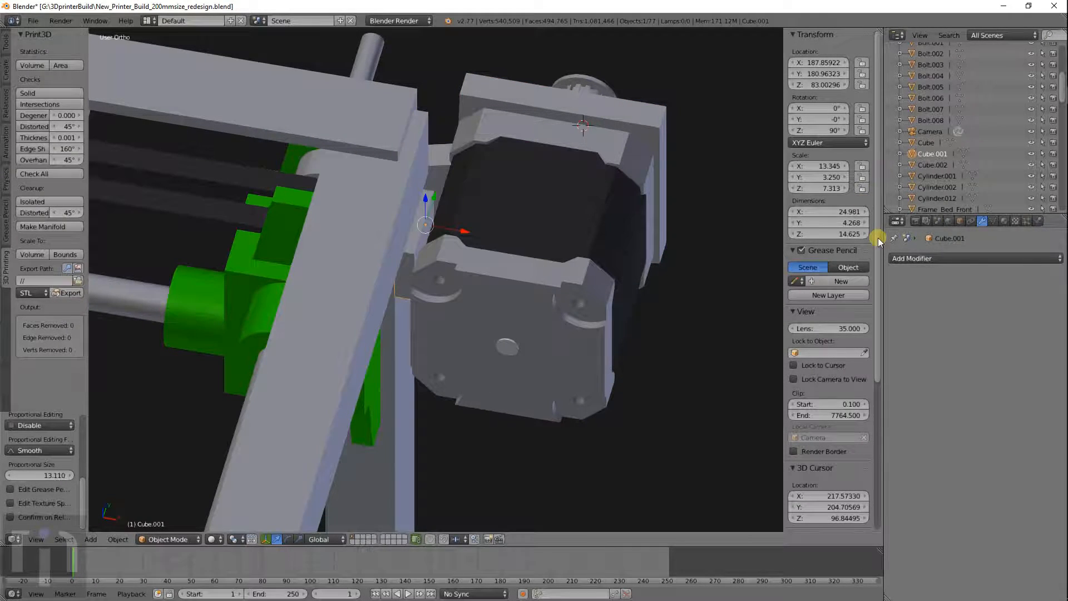
left_click(912, 259)
left_click(847, 308)
left_click(932, 323)
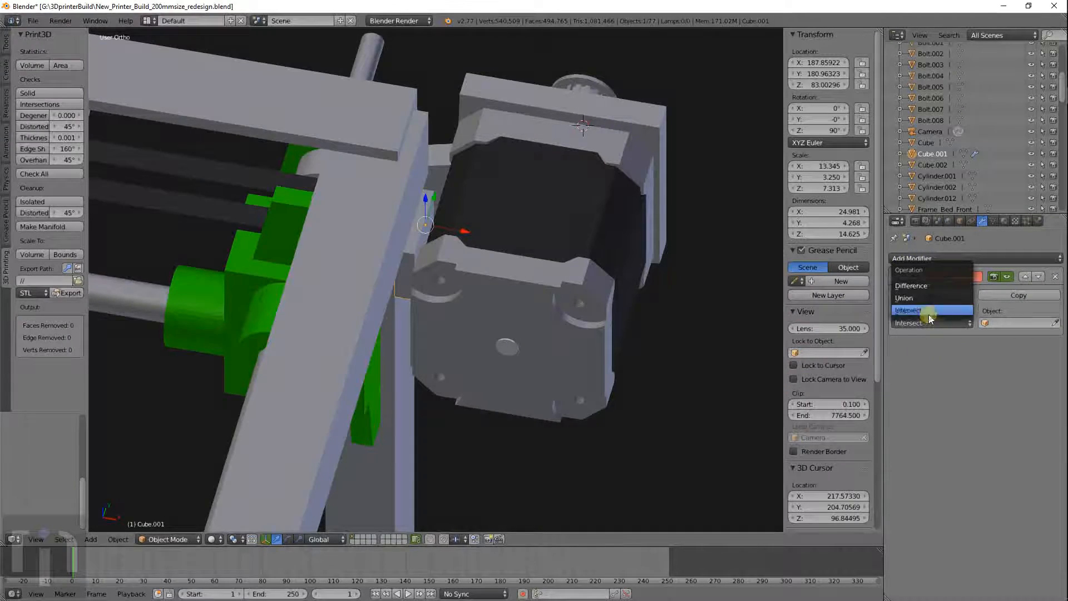
left_click(929, 293)
middle_click_drag(539, 316, 706, 235)
left_click(1053, 276)
Merge the small block above the frame post into the motor mounting plate with an applied Boolean Union modifier
middle_click_drag(770, 228, 582, 226)
right_click(529, 154)
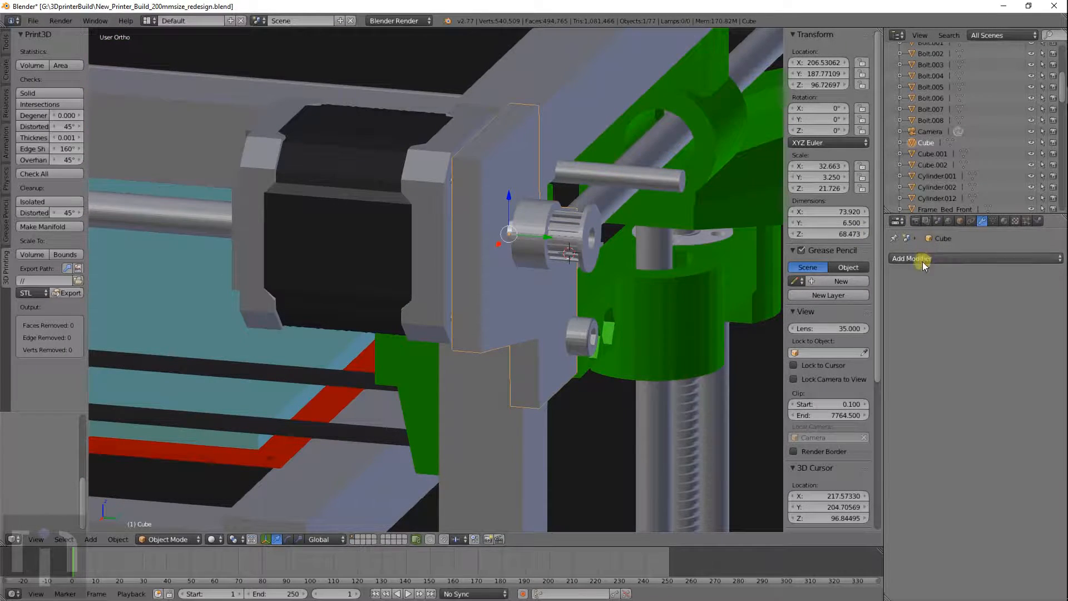
left_click(923, 259)
left_click(868, 308)
left_click(935, 324)
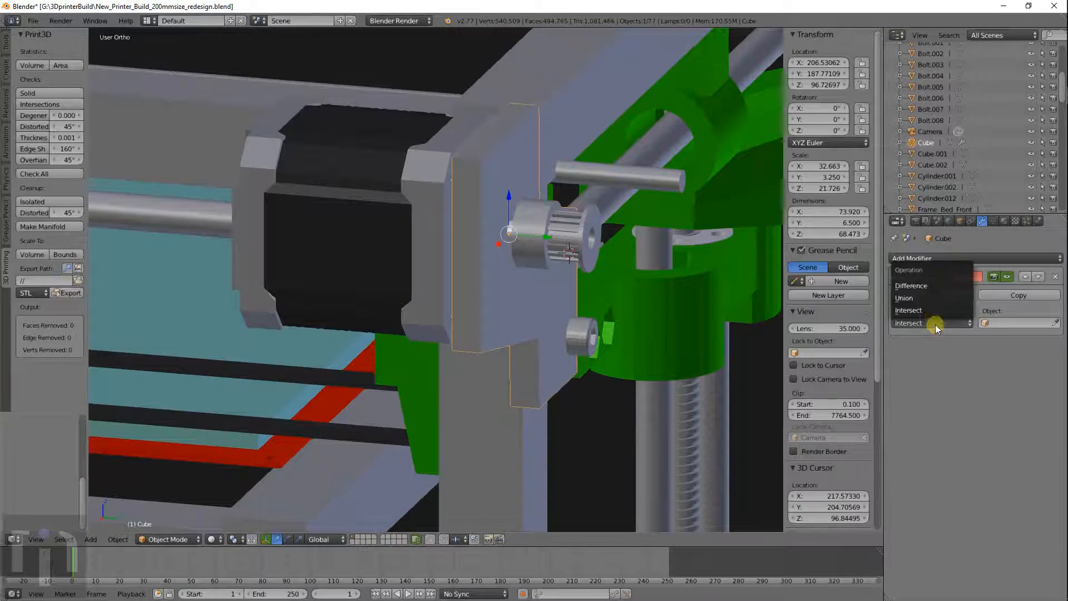
left_click(926, 295)
middle_click_drag(579, 290, 615, 241)
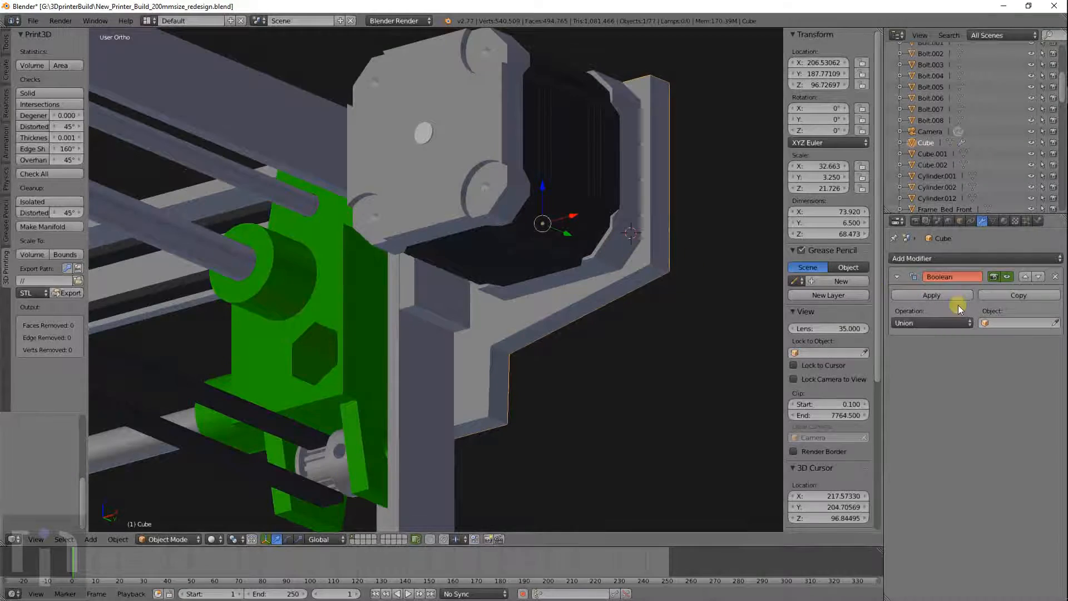
left_click(1054, 323)
left_click(463, 297)
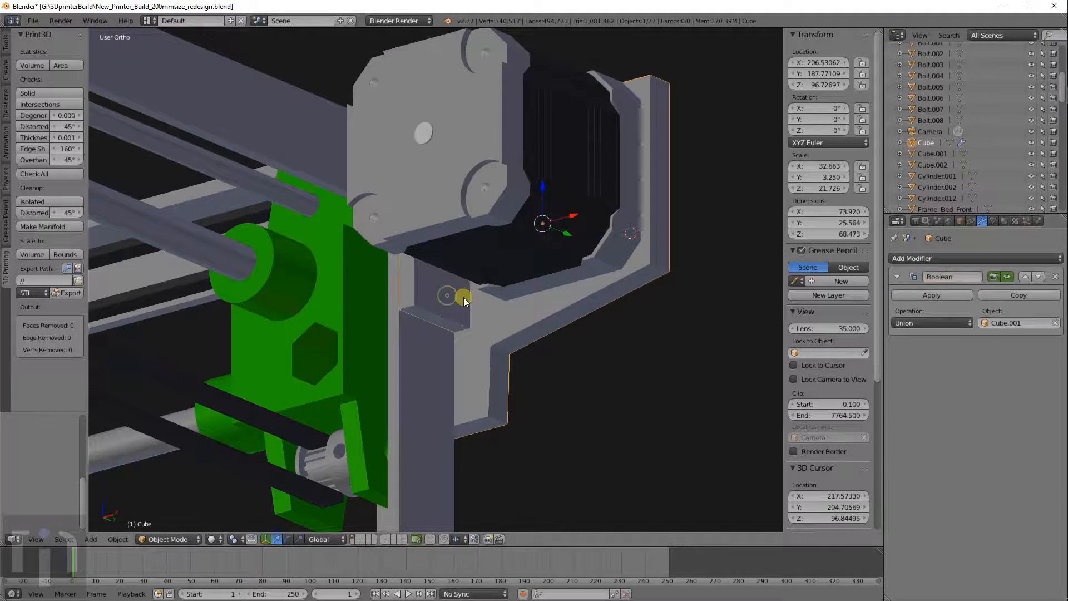
middle_click_drag(462, 297, 553, 288)
left_click(920, 296)
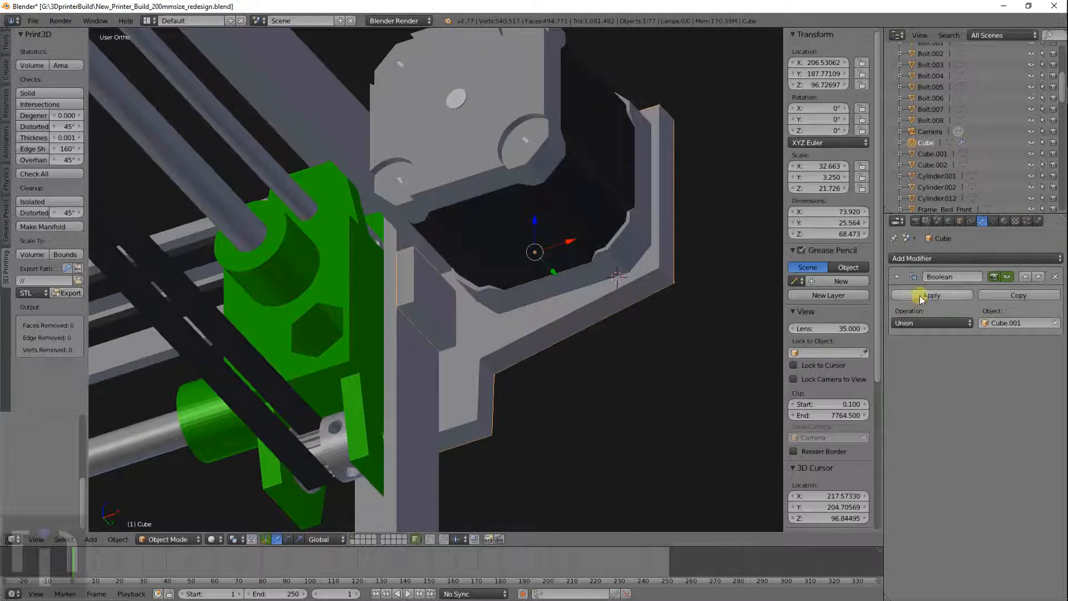
Delete the leftover separate block beside the motor bracket
left_click(446, 304)
key("x")
left_click(446, 305)
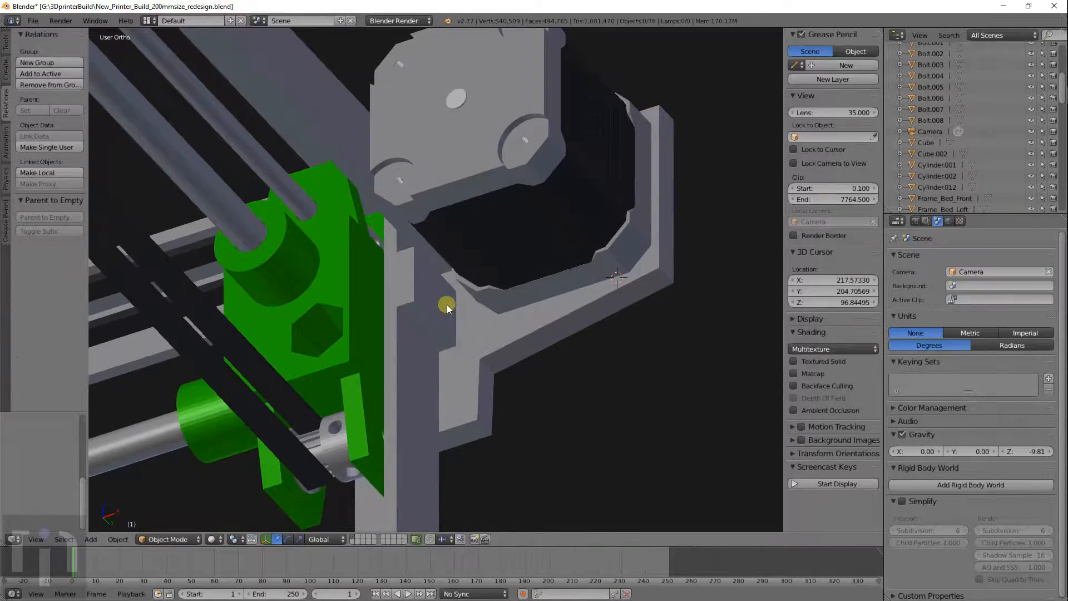
middle_click_drag(447, 305, 482, 228)
Select the merged motor bracket and show the scene as a wireframe from the front, framed on the motor
right_click(483, 228)
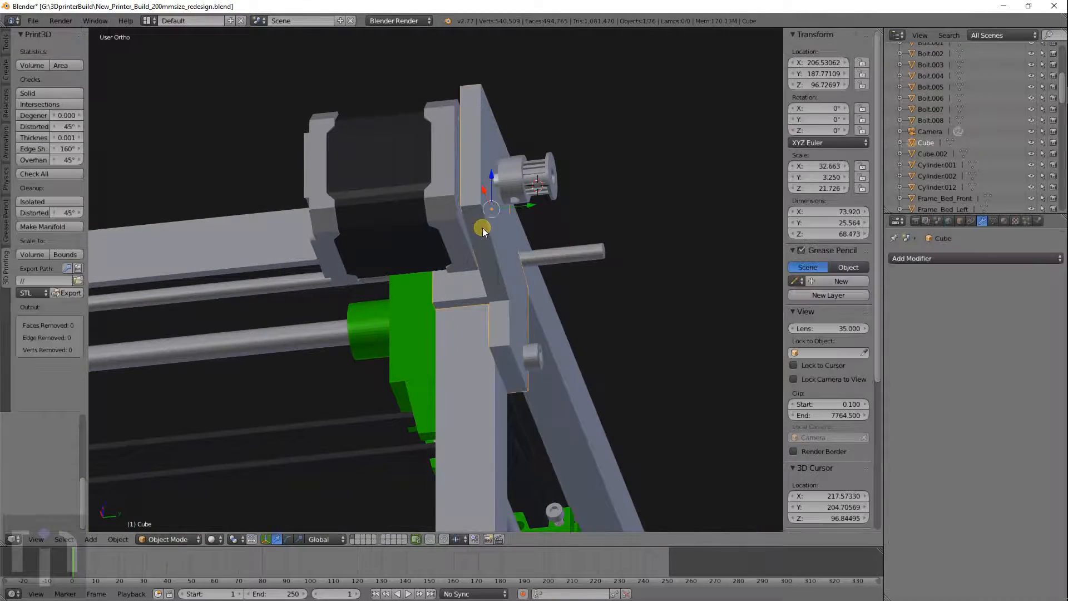
key("KP_1")
key("z")
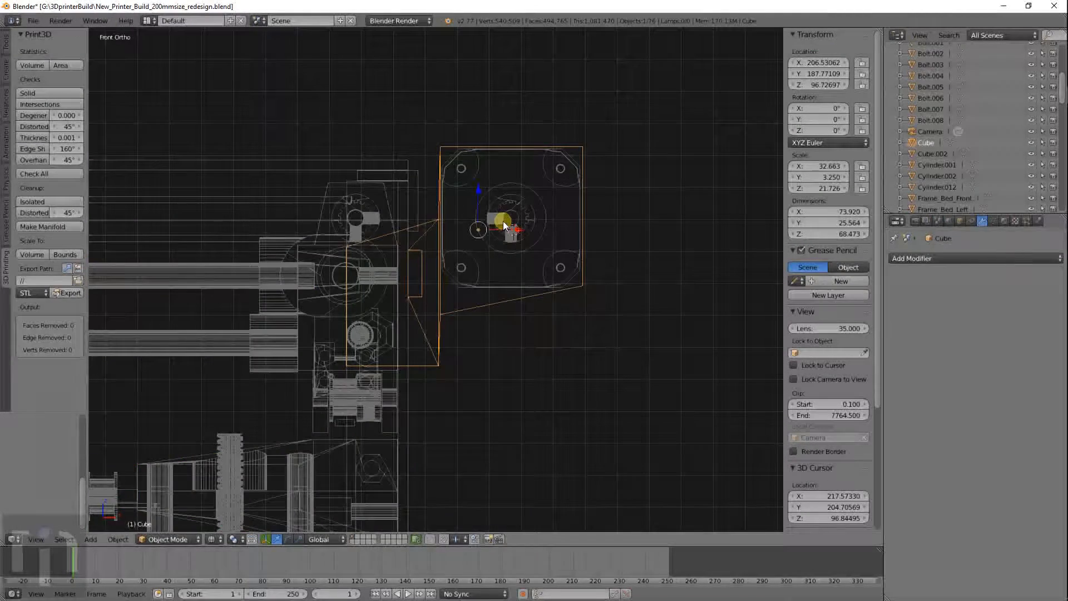
scroll(482, 285, "up", 5)
middle_click_drag(603, 336, 538, 245, "shift")
key("shift+a")
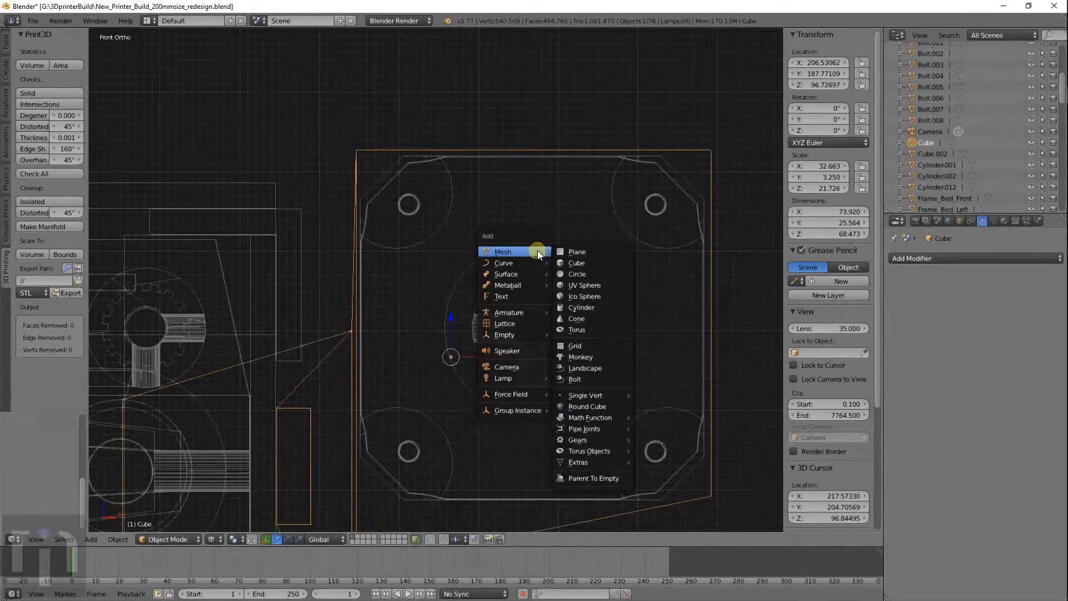
left_click(583, 308)
type("rx")
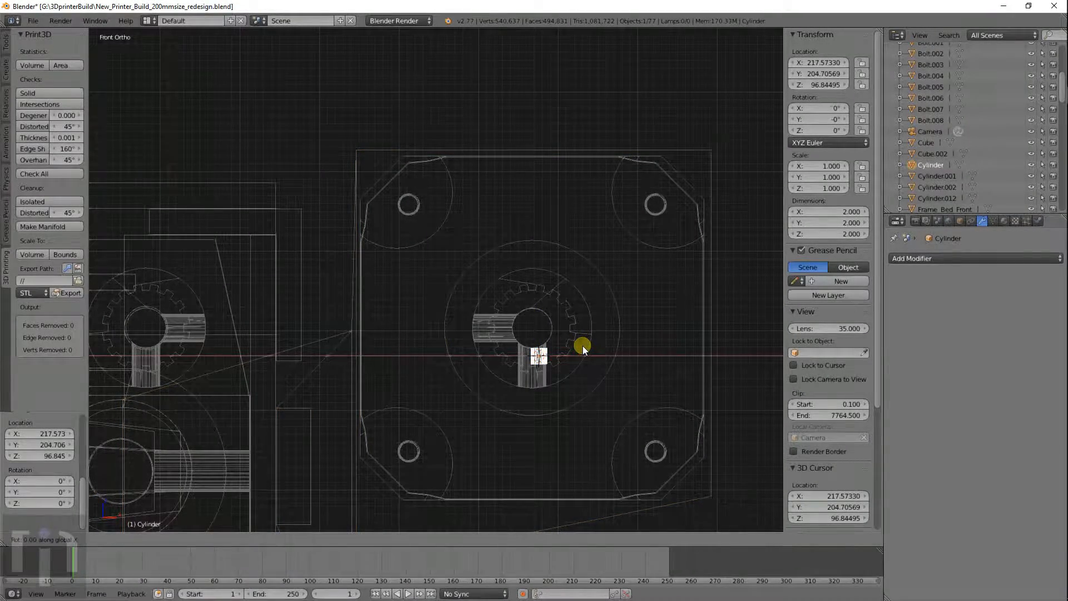
type("90")
key("Return")
scroll(46, 445, "up", 5)
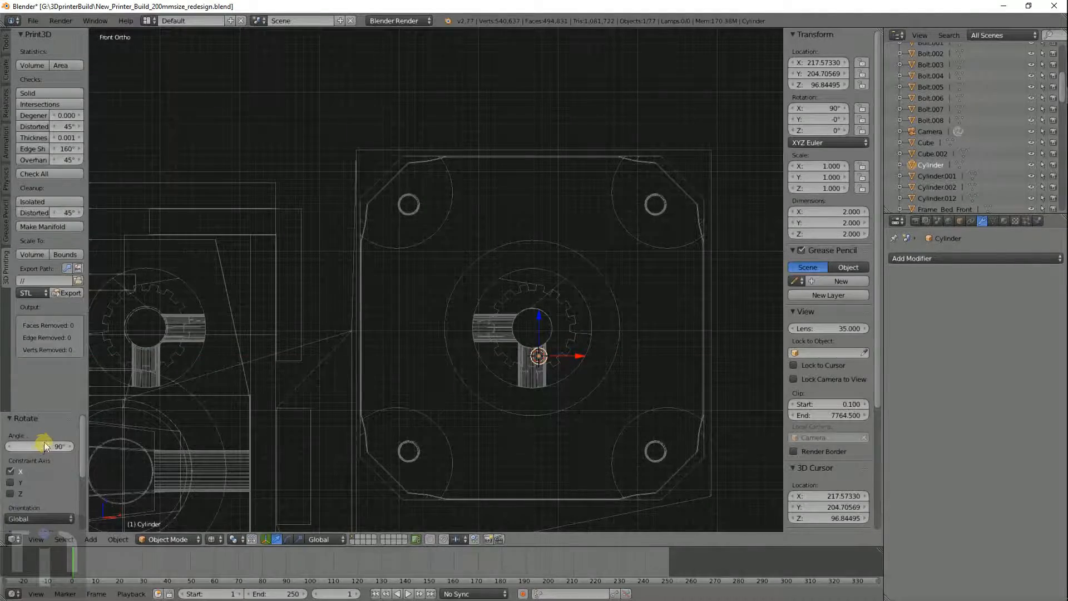
left_click(514, 377)
Add a mesh cylinder with 64 vertices and rotate it 90° about the X axis
key("shift+a")
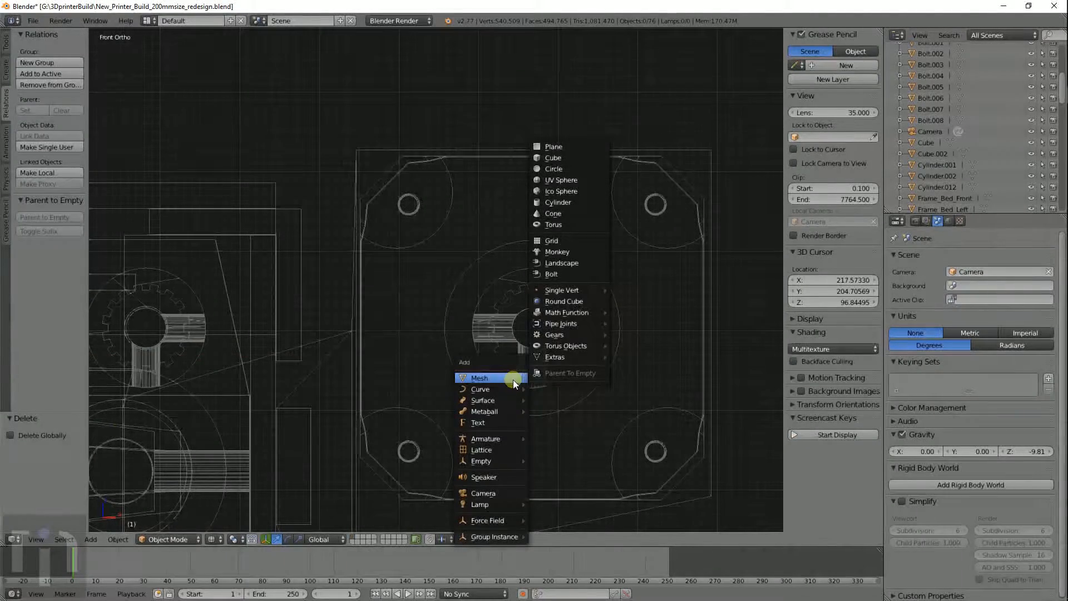
left_click(555, 201)
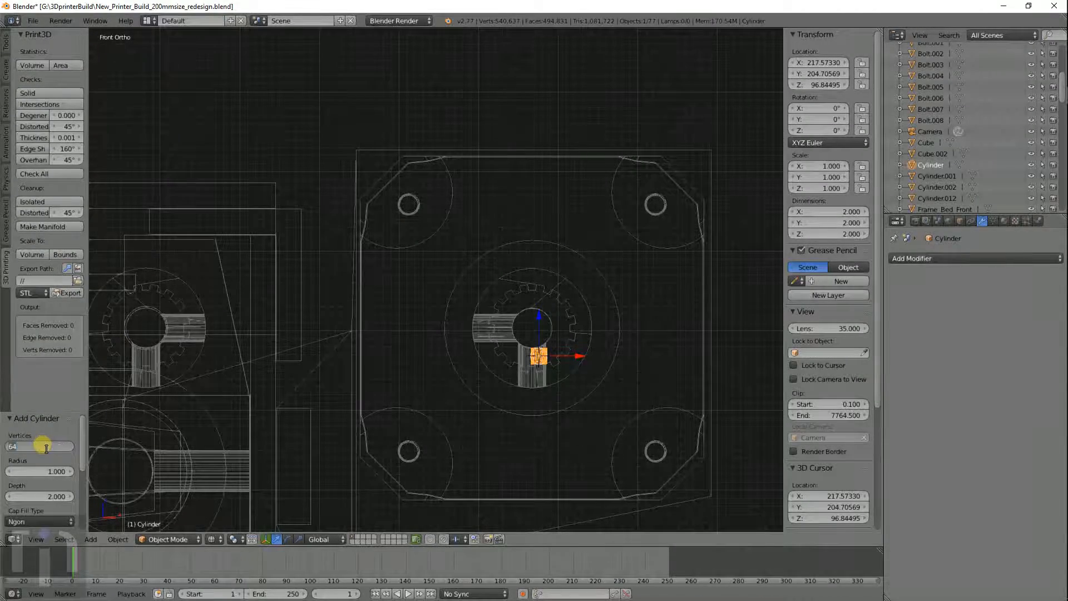
key("Return")
type("rx")
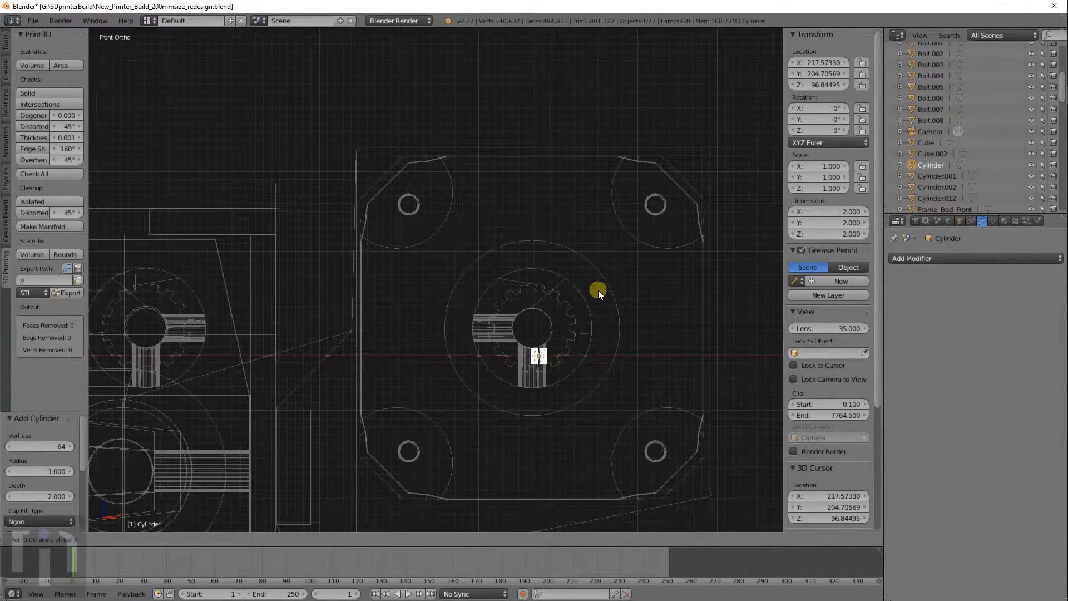
type("90")
key("Return")
Move the cylinder roughly onto the motor's upper-left screw hole
key("g")
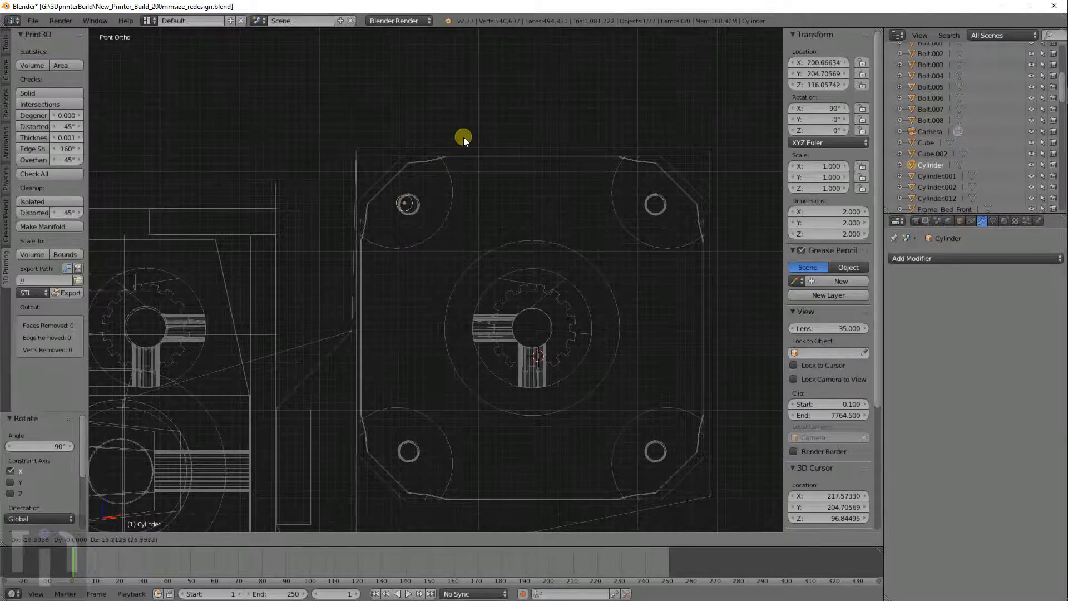
left_click(466, 137)
scroll(410, 208, "up", 6)
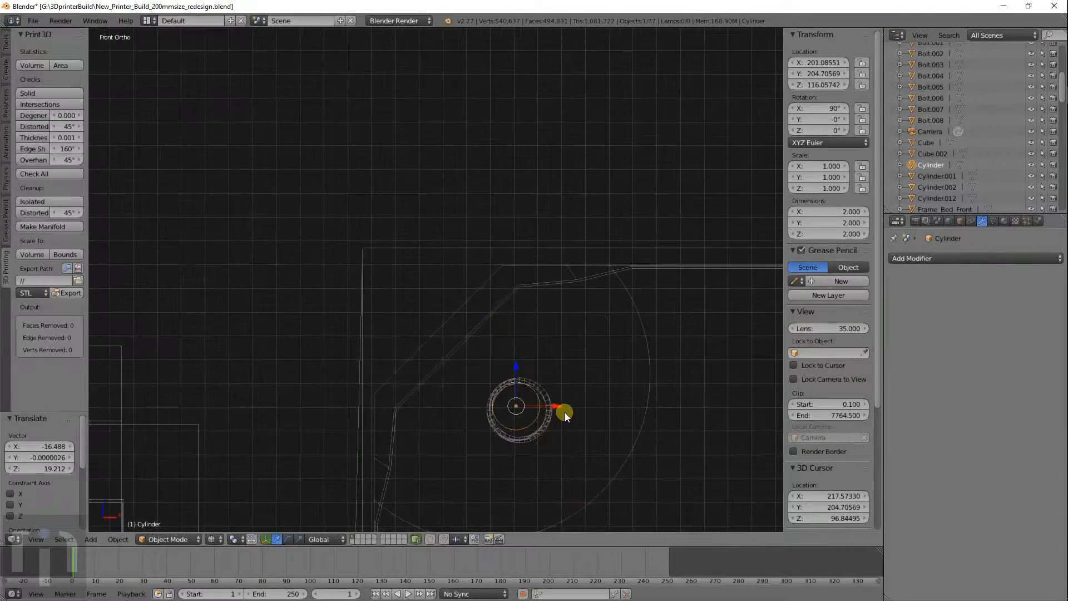
middle_click_drag(565, 413, 508, 311, "shift")
scroll(507, 284, "up", 5)
Set the cylinder's dimensions to X 3.2, Y 3.2 and Z 20, and centre it on the upper-left screw hole
left_click(862, 213)
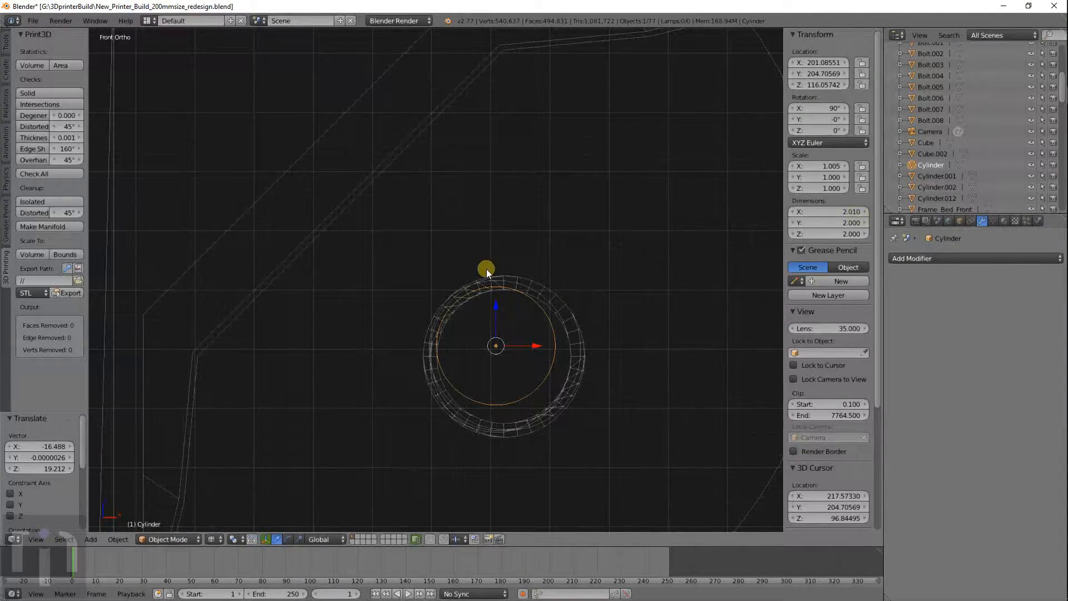
left_click(817, 211)
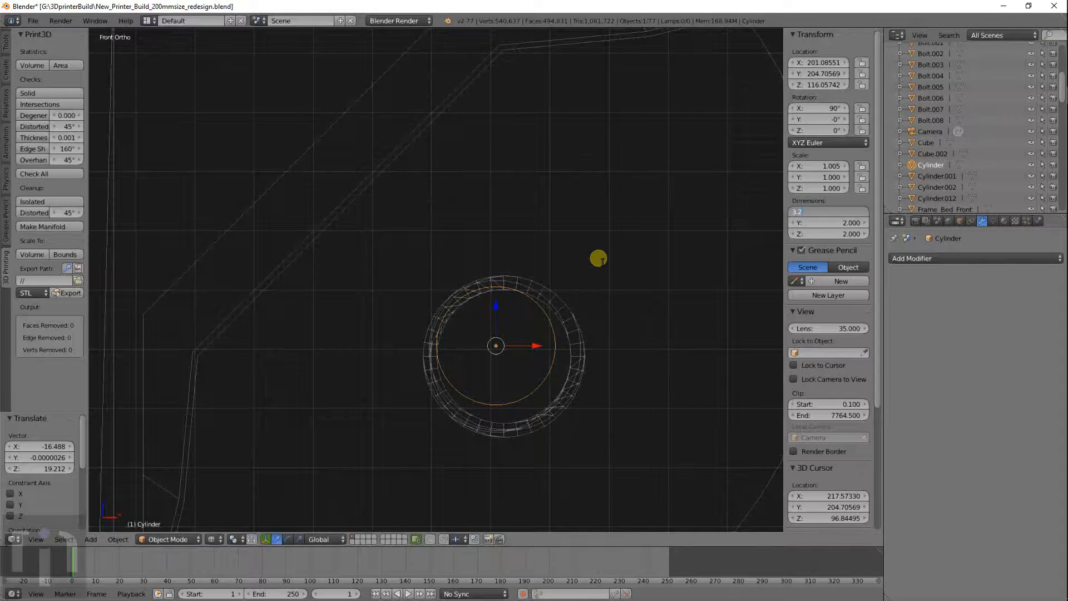
key("Tab")
type("3.2")
key("Tab")
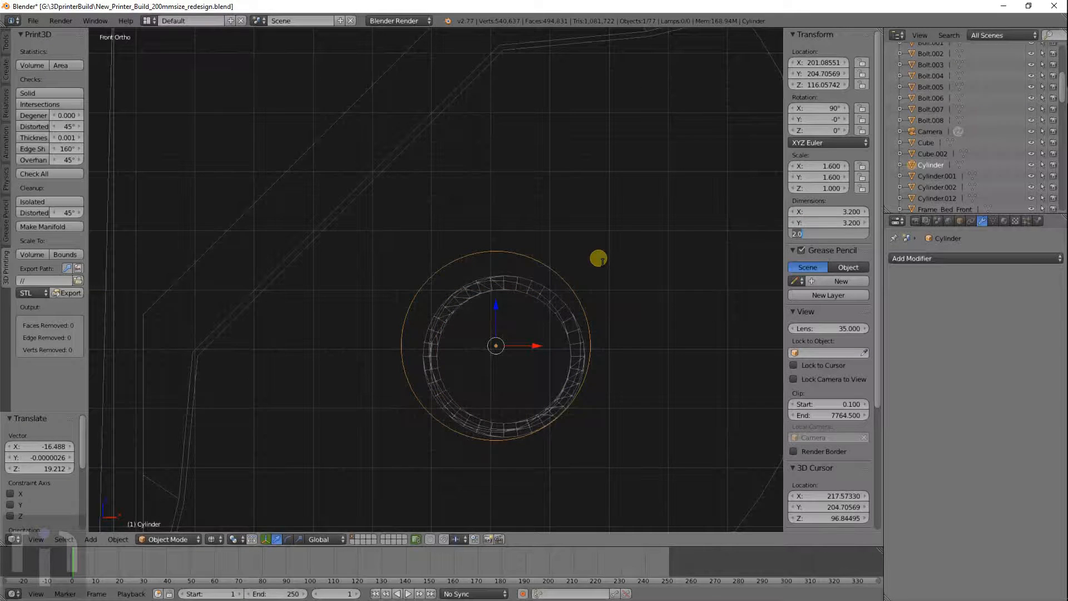
type("20")
key("Return")
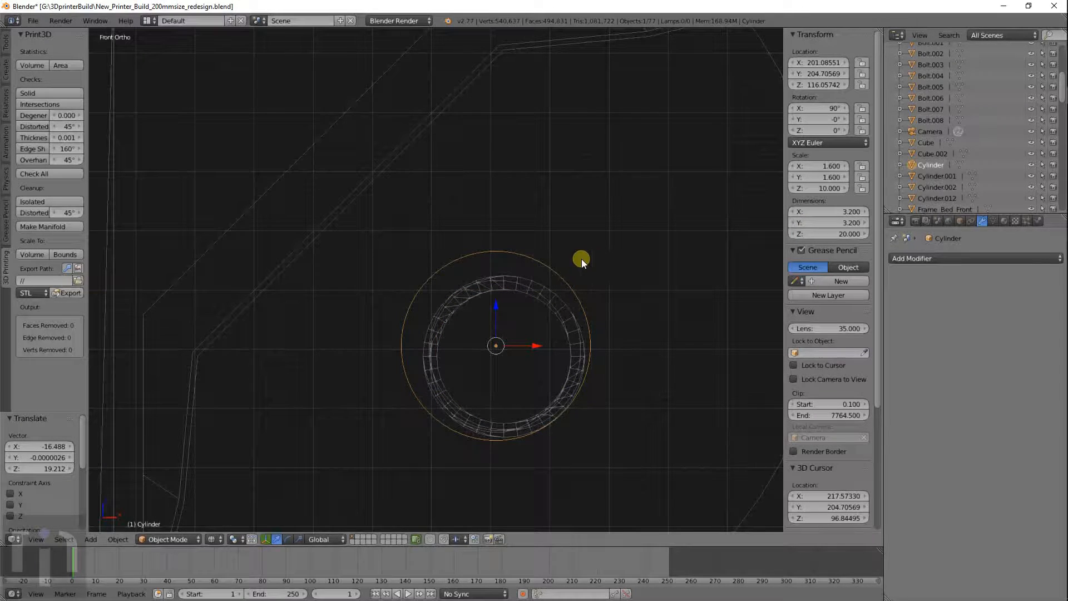
key("g")
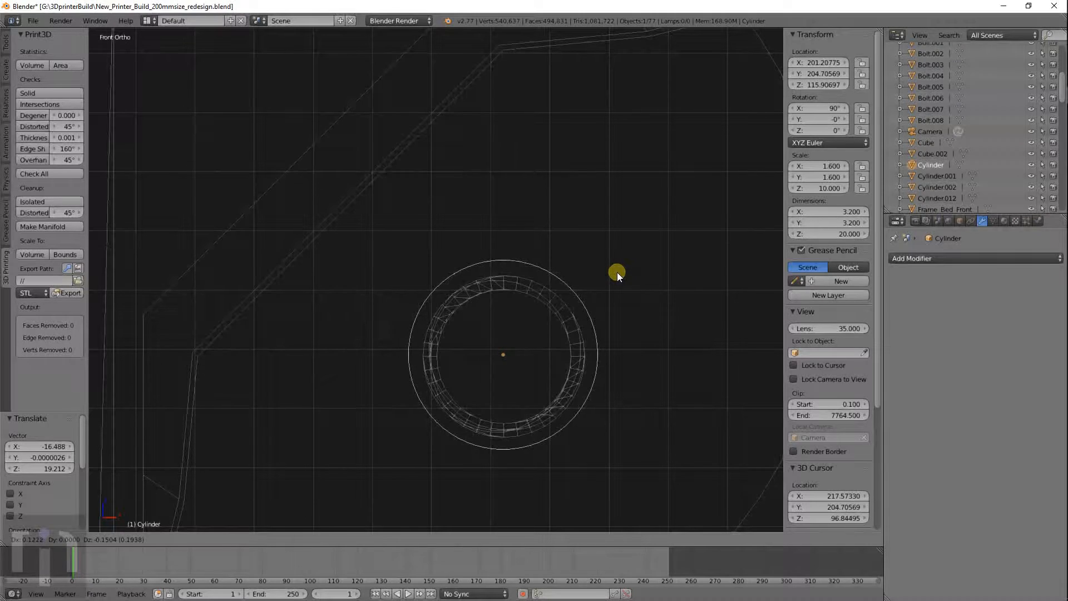
left_click(616, 272)
middle_click_drag(621, 352, 584, 293, "shift")
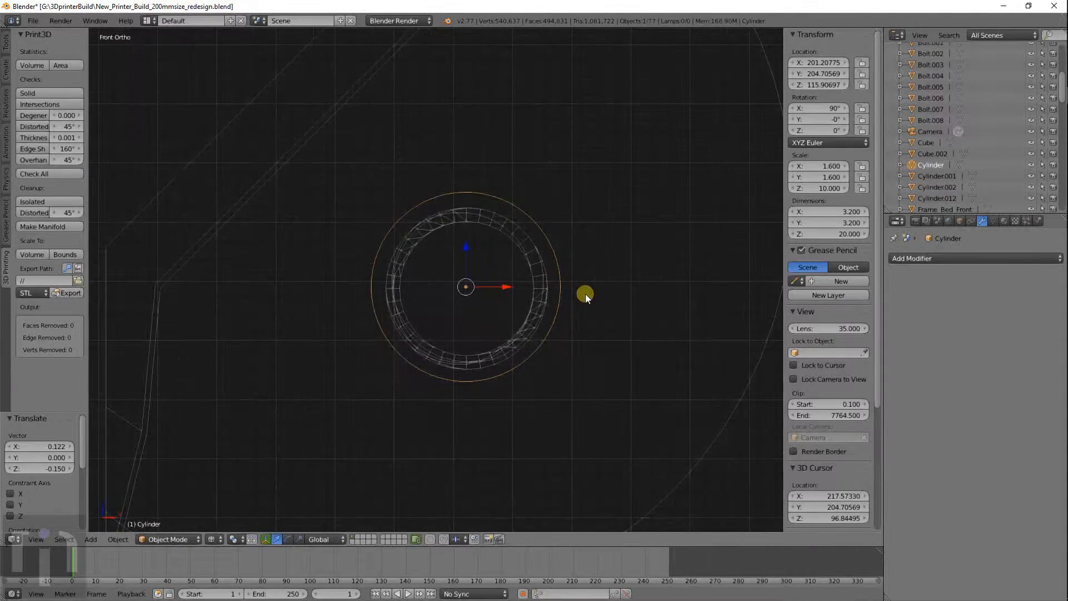
Stretch the cylinder into a slot shape about 5.8 long by moving its right-half vertices along the X axis
key("Tab")
key("a")
key("b")
left_click_drag(454, 169, 665, 420)
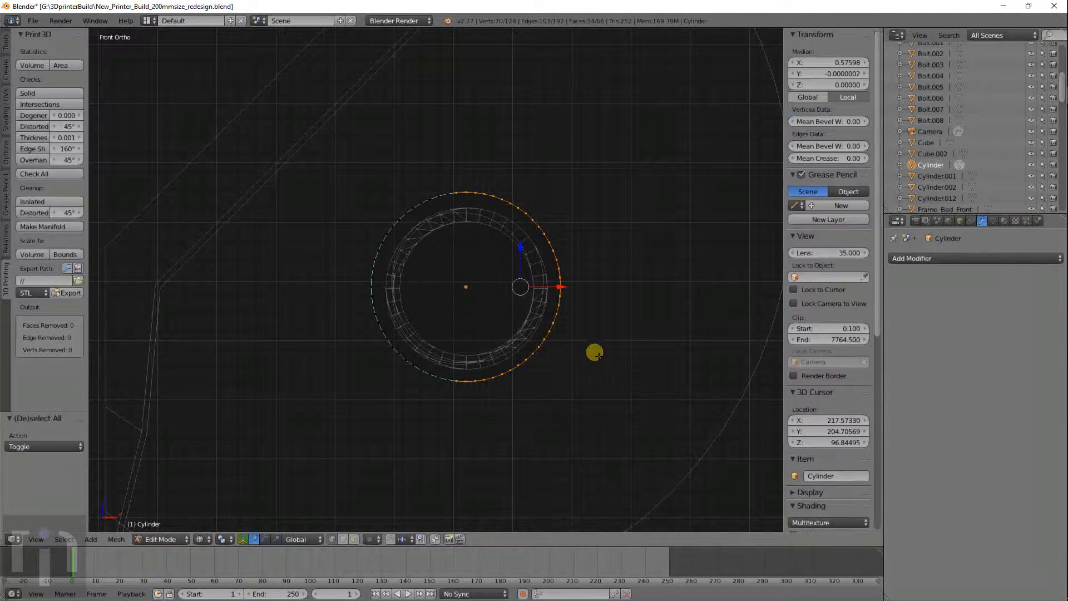
key("a")
key("b")
left_click_drag(462, 178, 619, 391)
scroll(594, 362, "down", 5)
key("g")
key("x")
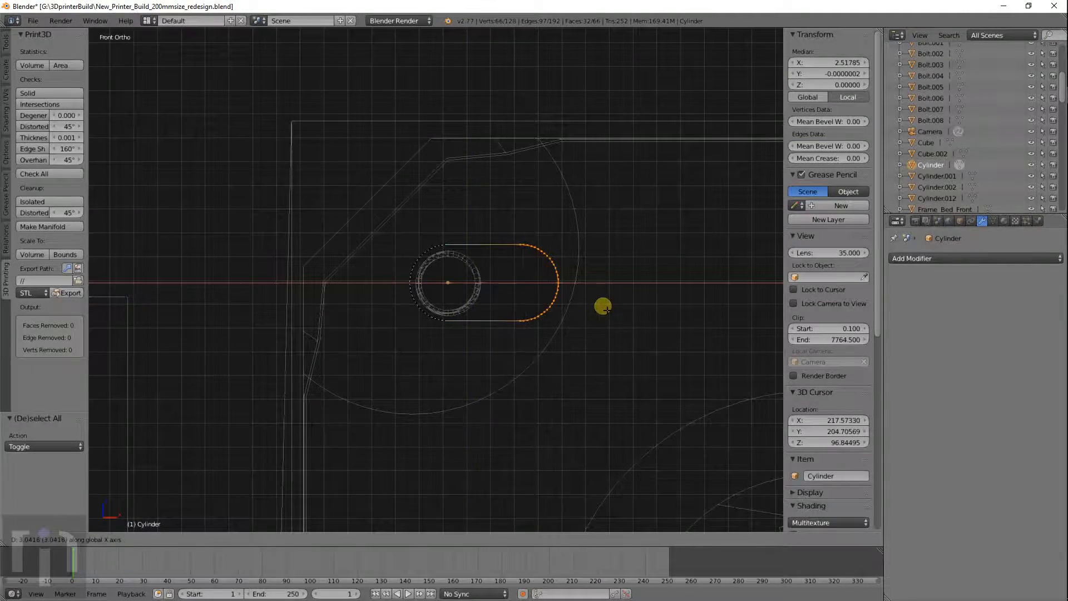
left_click(599, 310)
key("Tab")
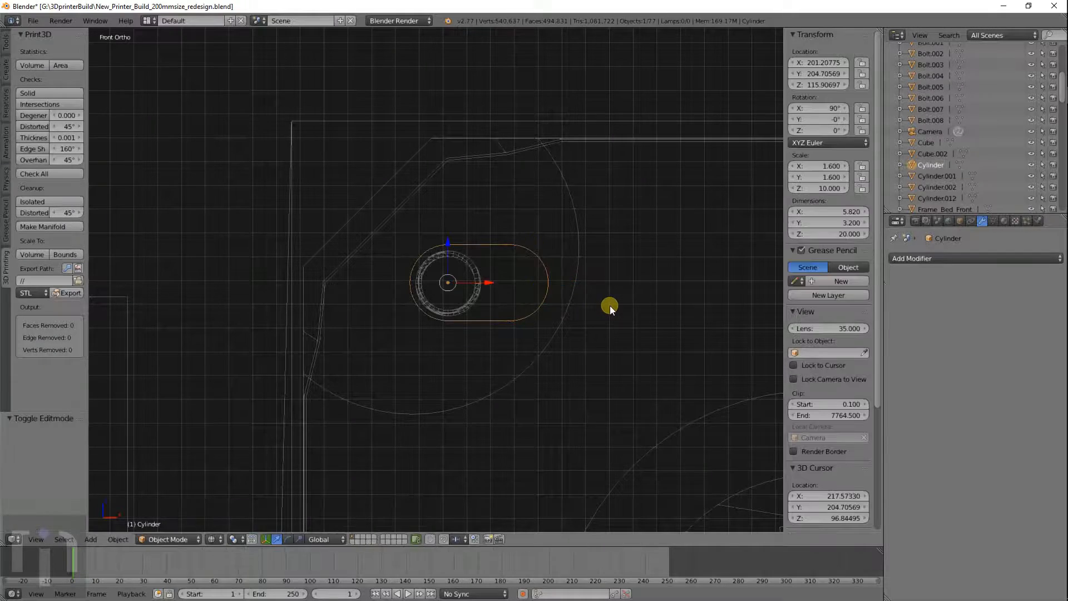
Shift the slot shape along the X axis until it is centred over the upper-left screw hole
key("g")
key("x")
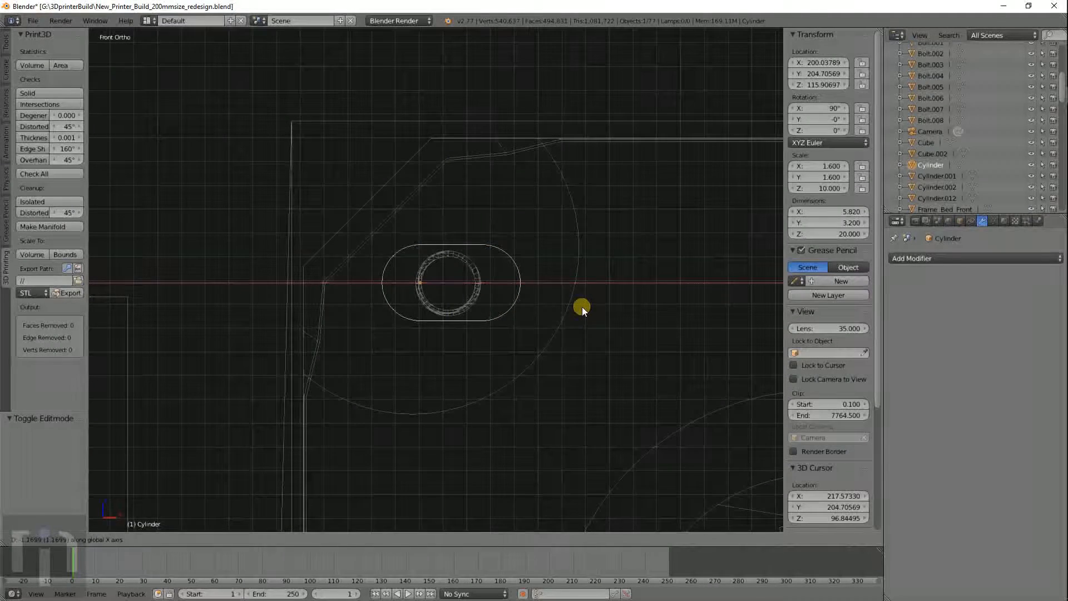
left_click(582, 306)
scroll(477, 274, "down", 1)
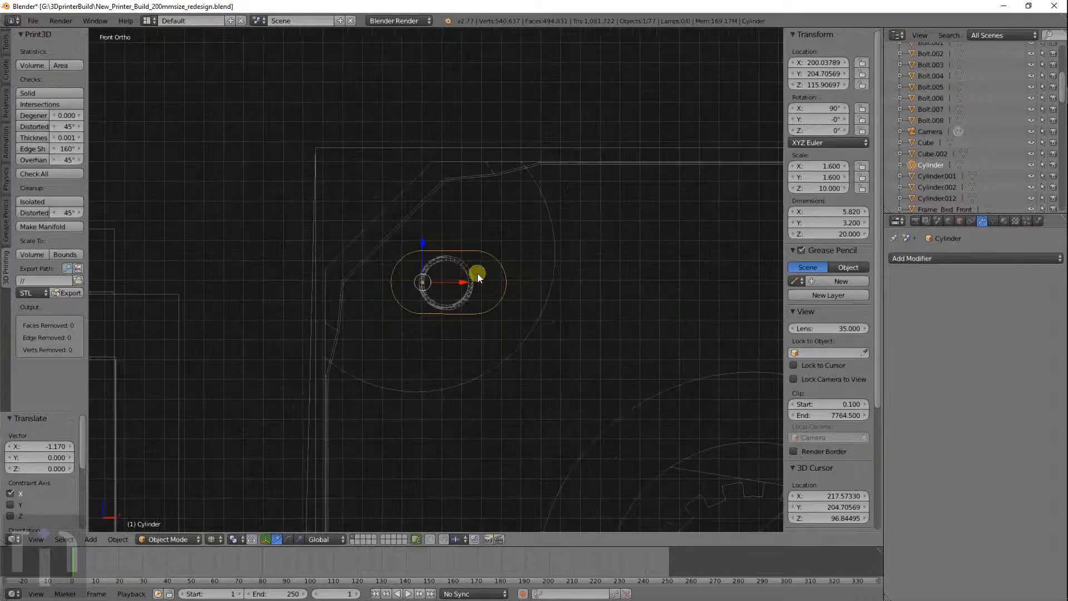
key("g")
key("x")
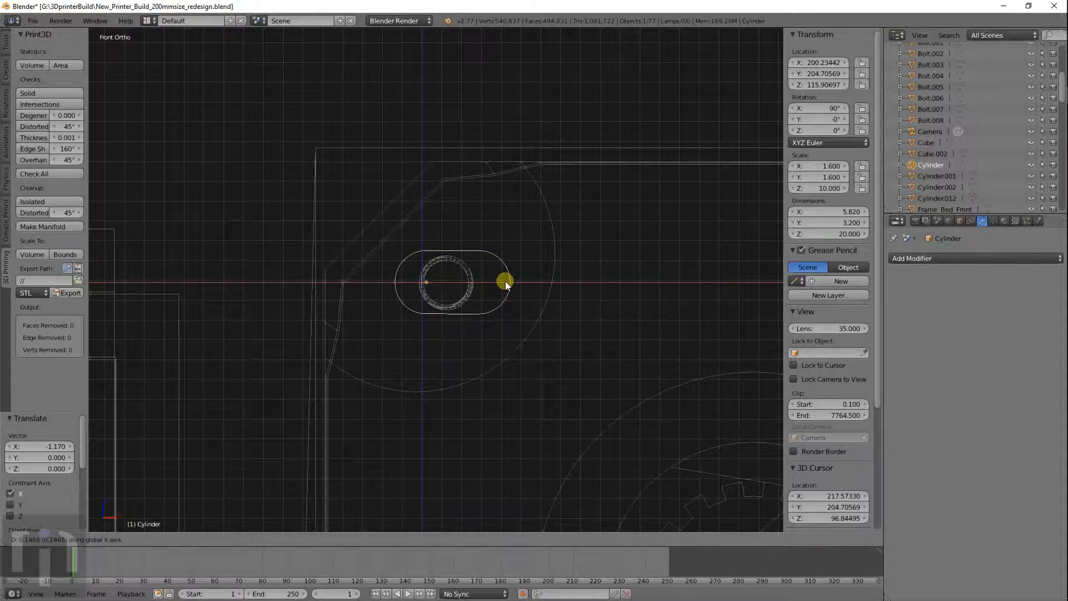
left_click(507, 282)
Duplicate the slot shape about 31 units down the Z axis onto the motor's lower-left screw hole and check its alignment
scroll(506, 283, "down", 4)
middle_click_drag(497, 407, 518, 178, "shift")
key("shift+d")
key("z")
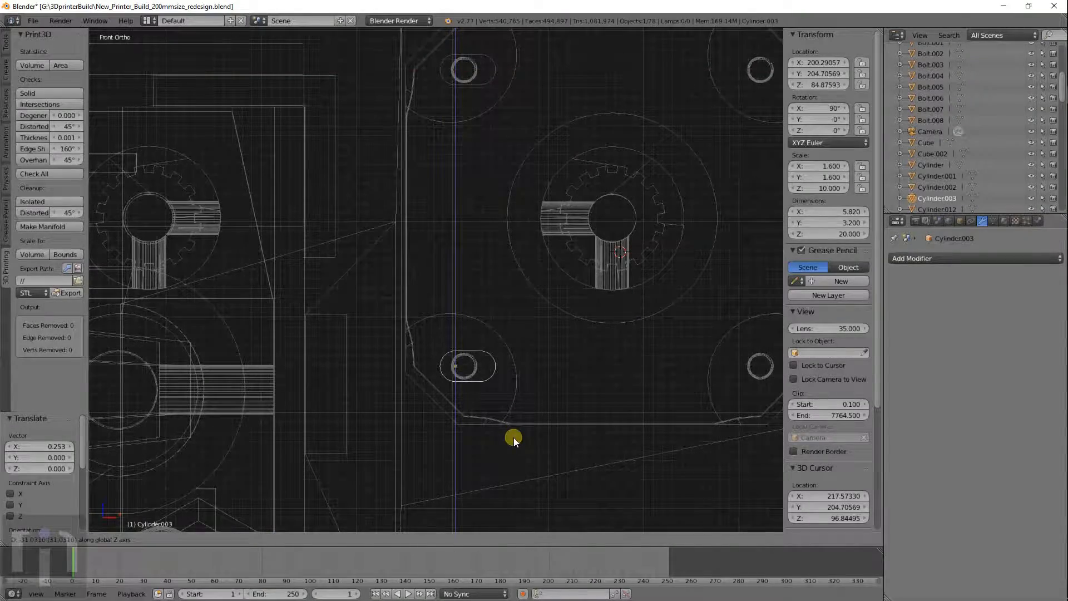
left_click(513, 437)
middle_click_drag(497, 405, 513, 304, "shift")
scroll(513, 304, "up", 6)
middle_click_drag(666, 295, 561, 303, "shift")
scroll(561, 303, "up", 5)
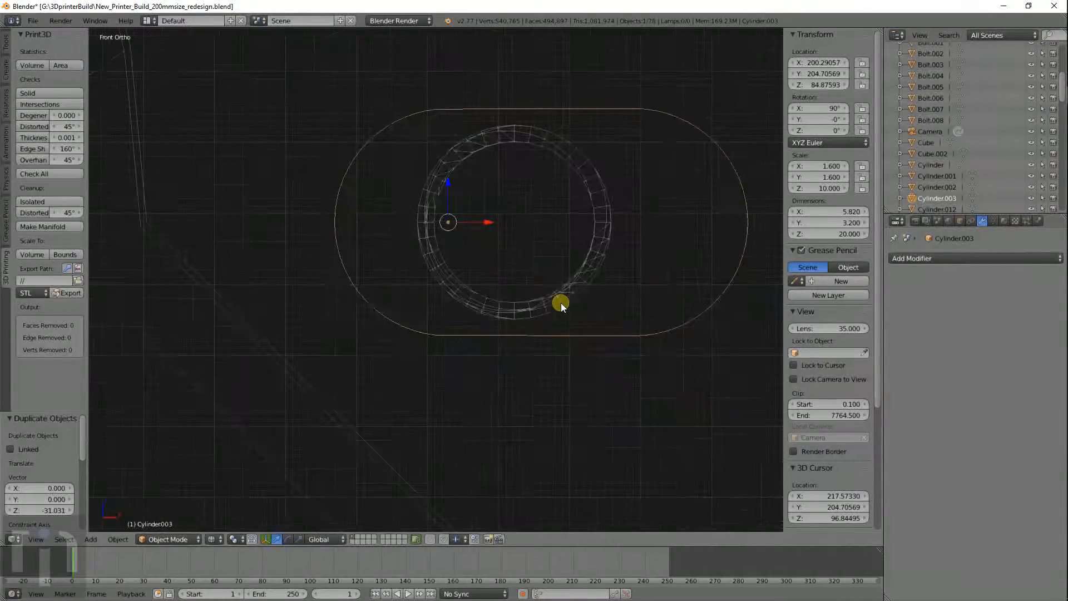
middle_click_drag(621, 279, 575, 315, "shift")
scroll(575, 315, "up", 2)
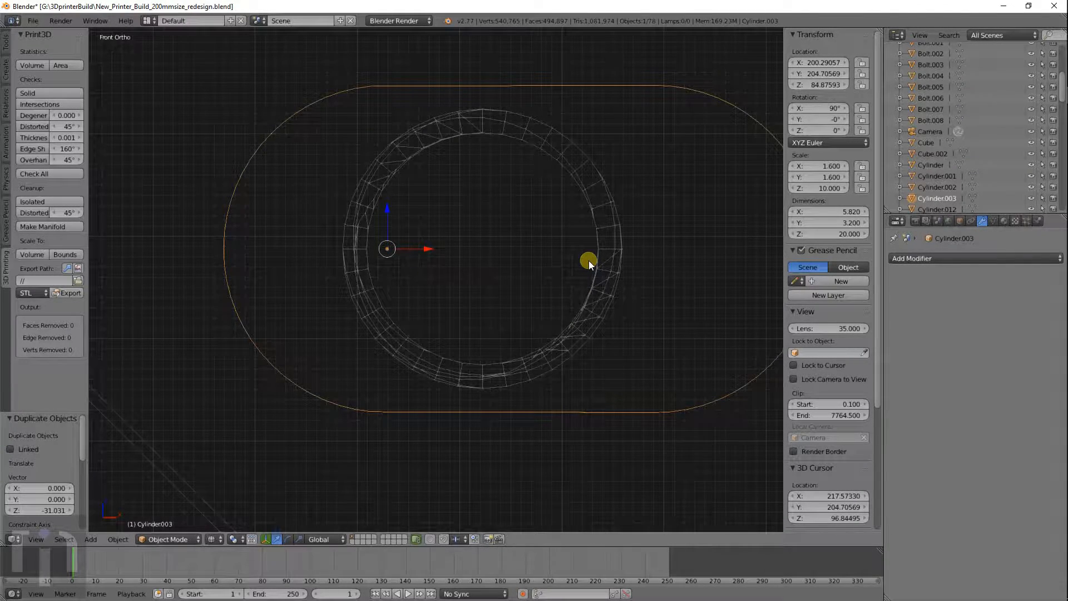
key("g")
key("x")
key("z")
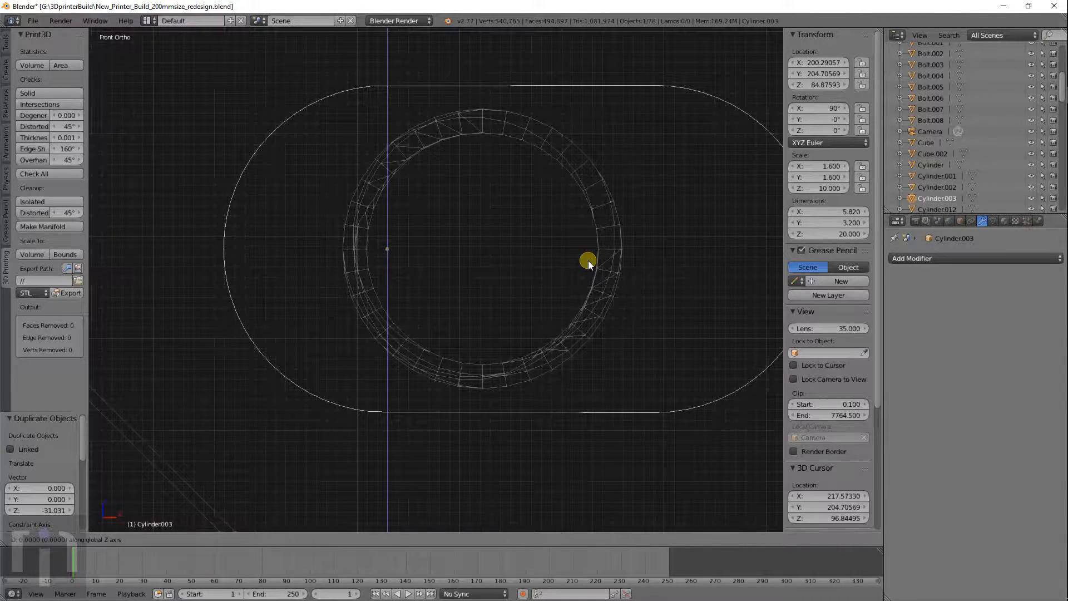
key("Escape")
Duplicate the two left slot shapes together about 30.7 units along the X axis onto the motor's right-hand screw holes
scroll(589, 261, "down", 6)
scroll(489, 144, "down", 3)
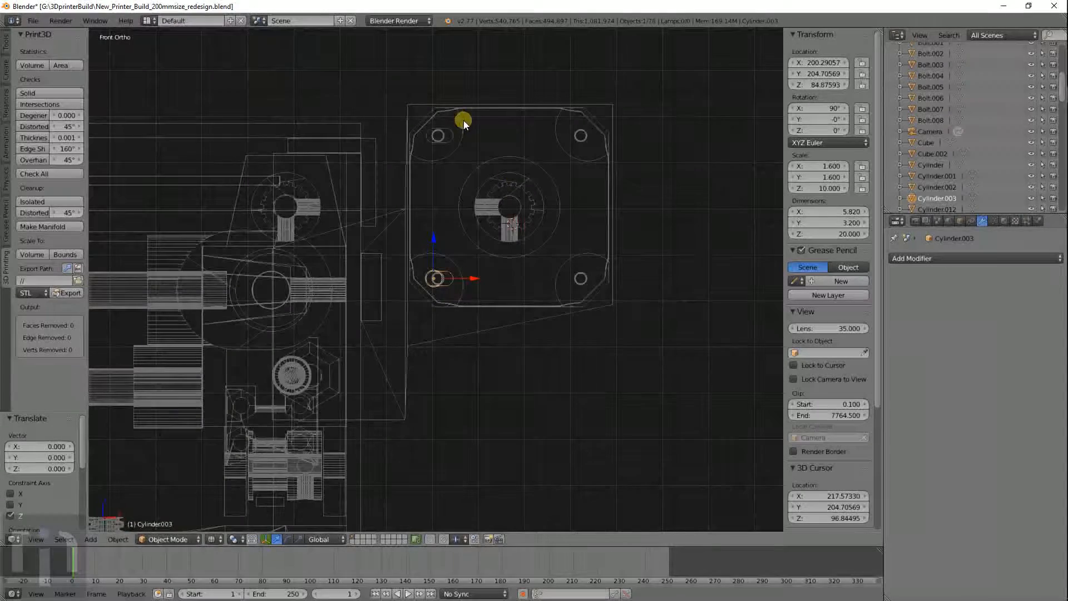
right_click(452, 137, "shift")
middle_click_drag(545, 216, 489, 225, "shift")
key("shift+d")
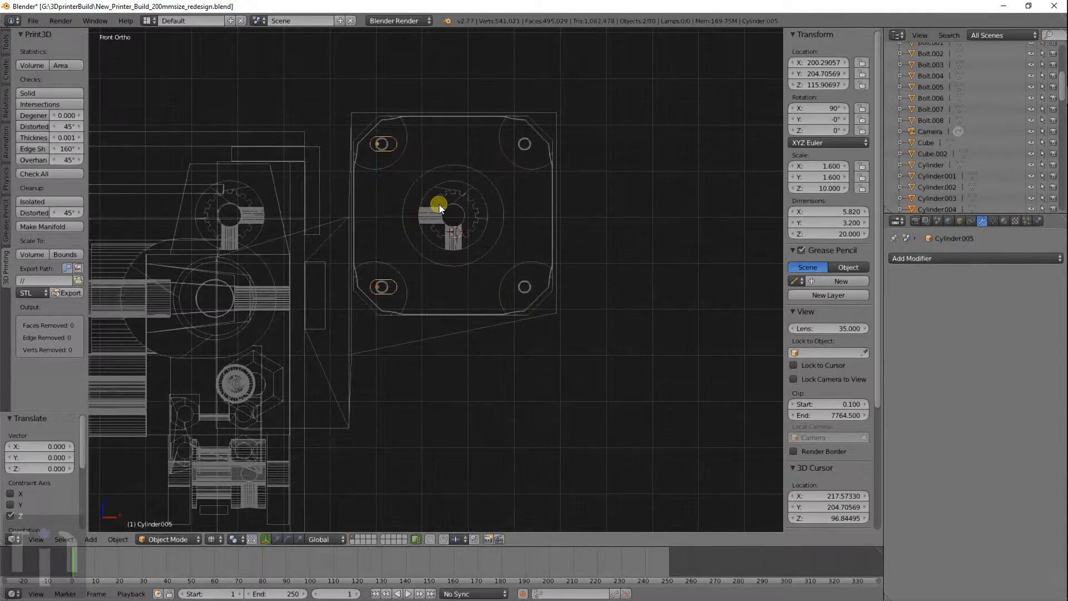
key("x")
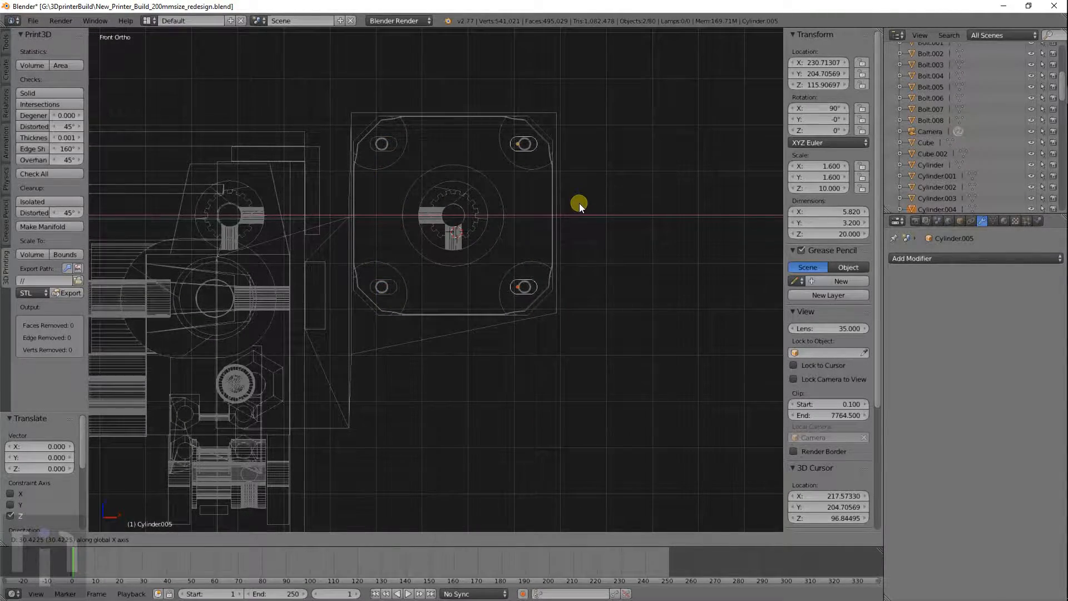
left_click(580, 204)
Shift the duplicated slot pair about 0.23 along the X axis to centre it over the right-hand screw holes
scroll(535, 227, "up", 8)
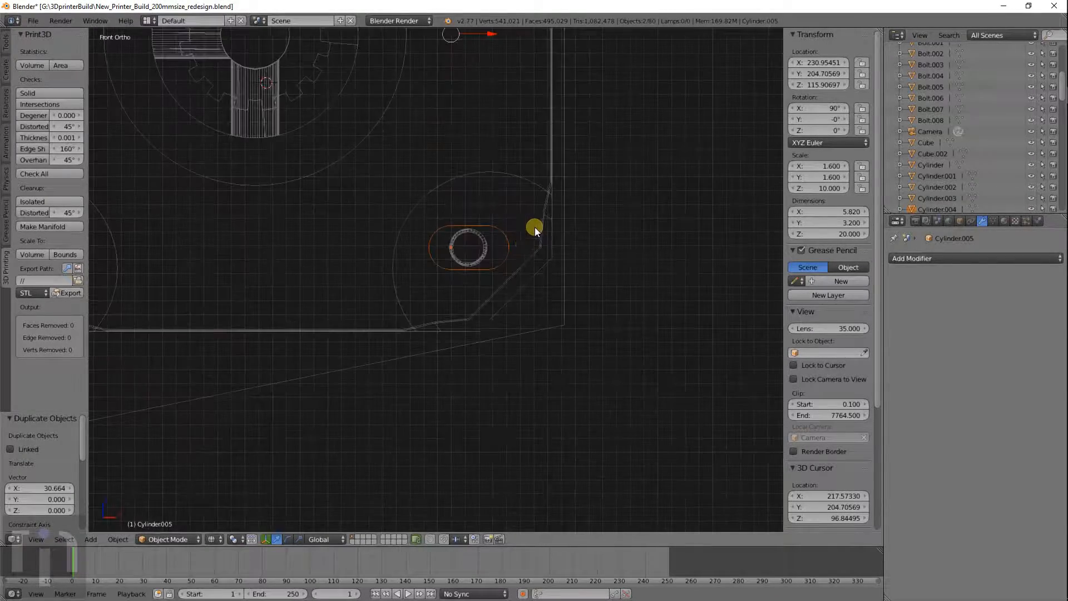
scroll(554, 217, "up", 4)
key("g")
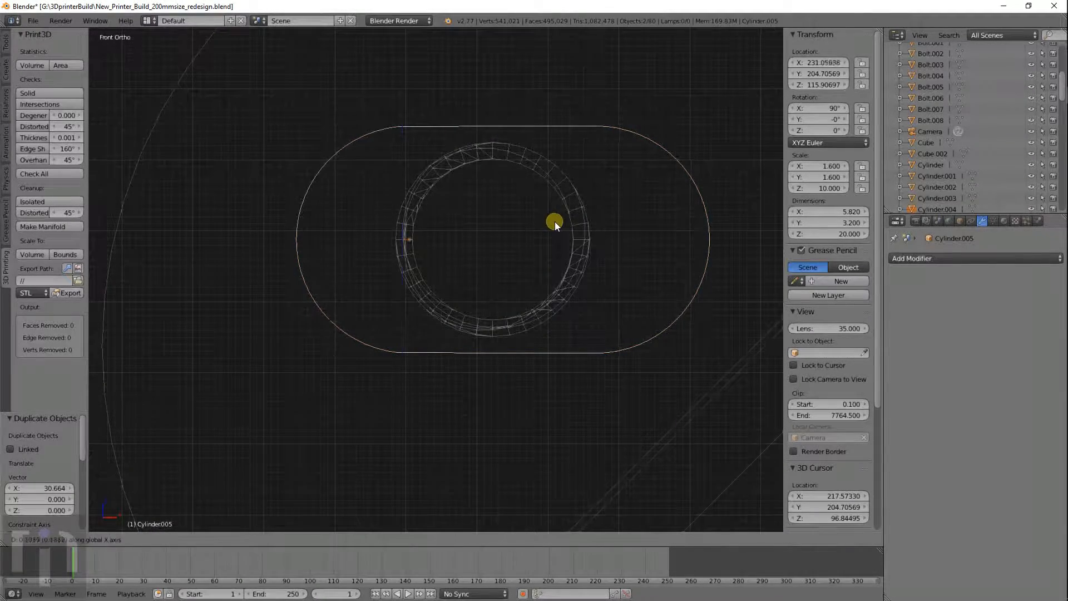
key("x")
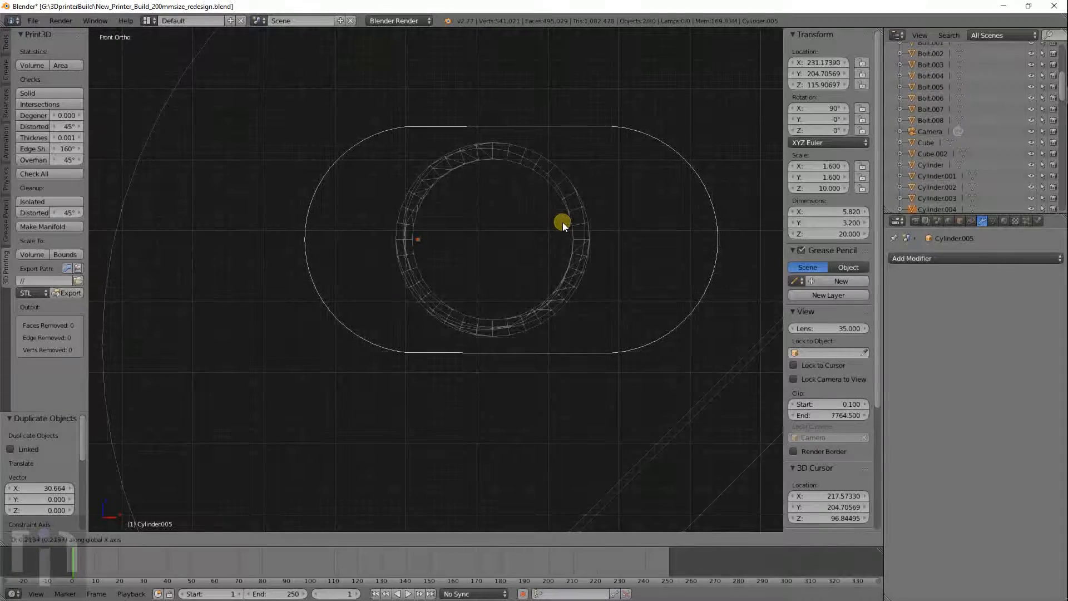
left_click(563, 222)
Add the two left slot shapes to the selection and join all four slots into one object
scroll(563, 222, "down", 6)
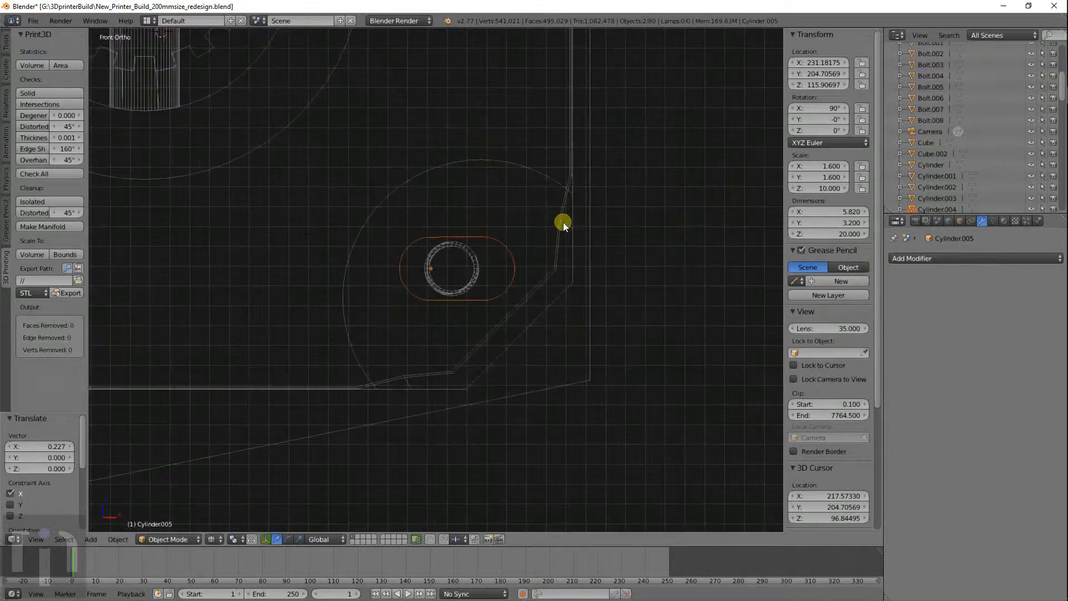
middle_click_drag(360, 187, 482, 266, "shift")
right_click(345, 118)
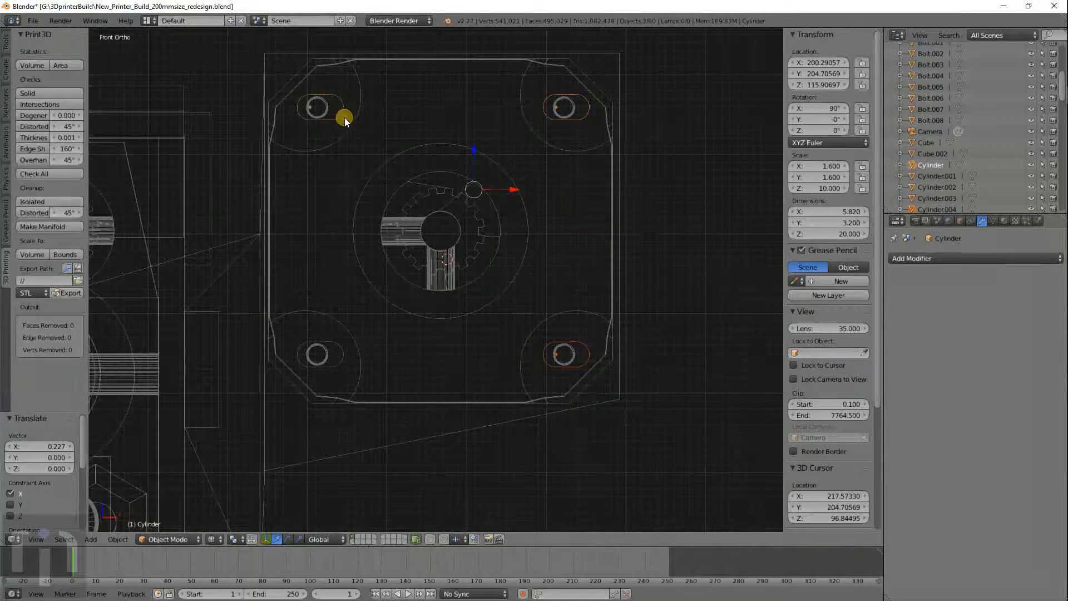
right_click(348, 346, "shift")
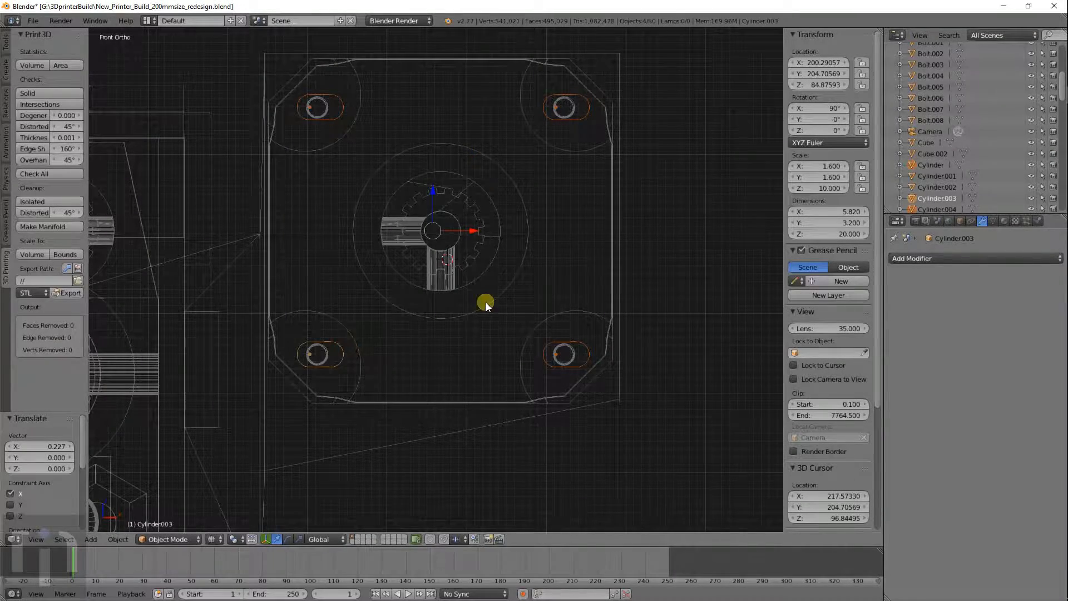
key("ctrl+j")
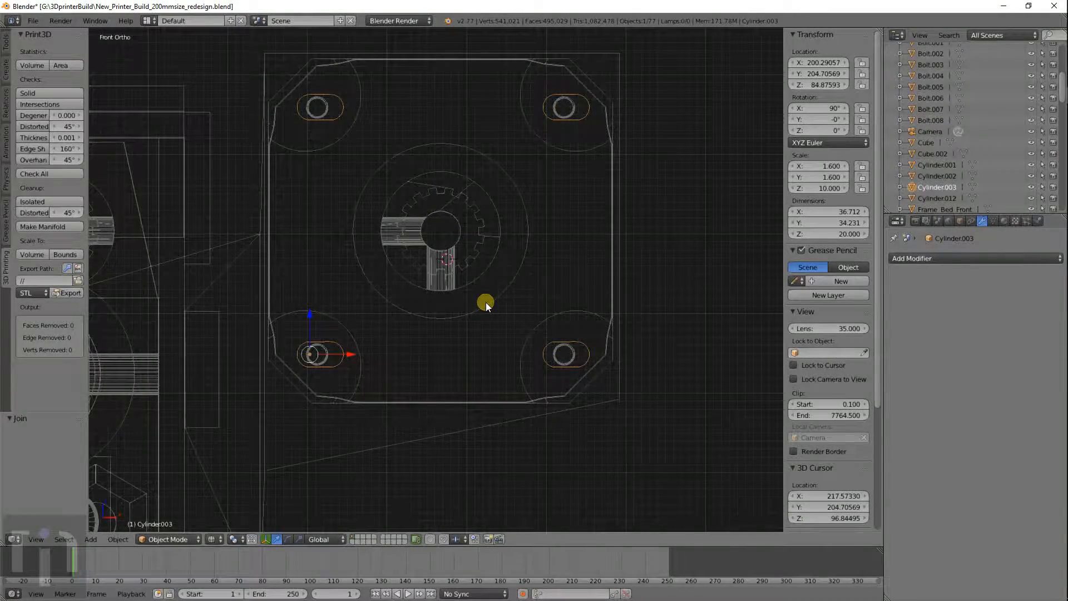
Duplicate the lower-right slot's geometry toward the motor centre and separate the copy into its own object
key("Tab")
key("a")
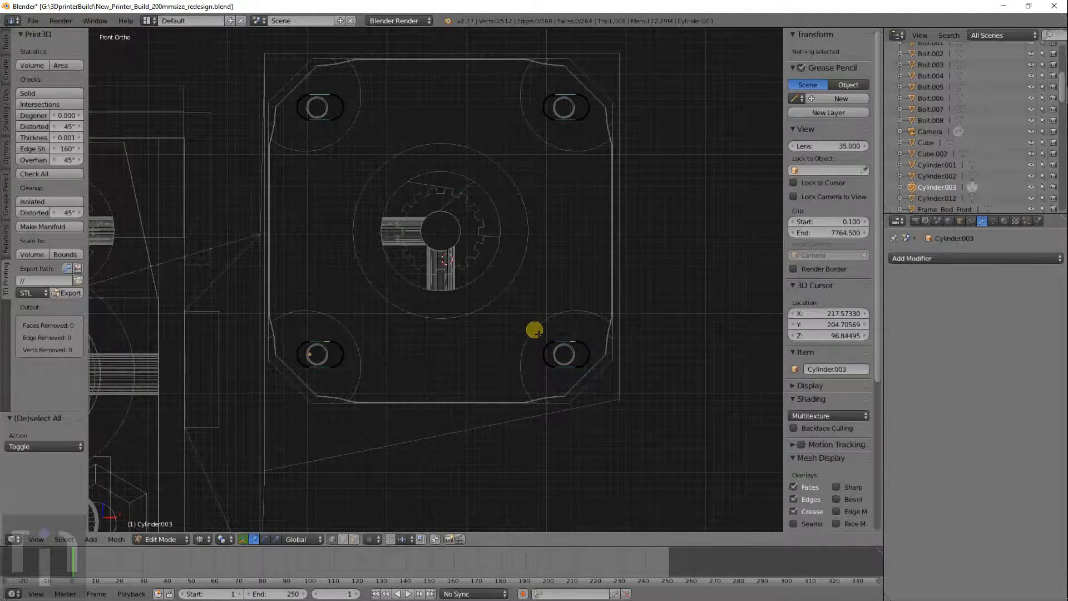
scroll(534, 328, "down", 1)
key("c")
left_click(544, 338)
key("Escape")
key("shift+d")
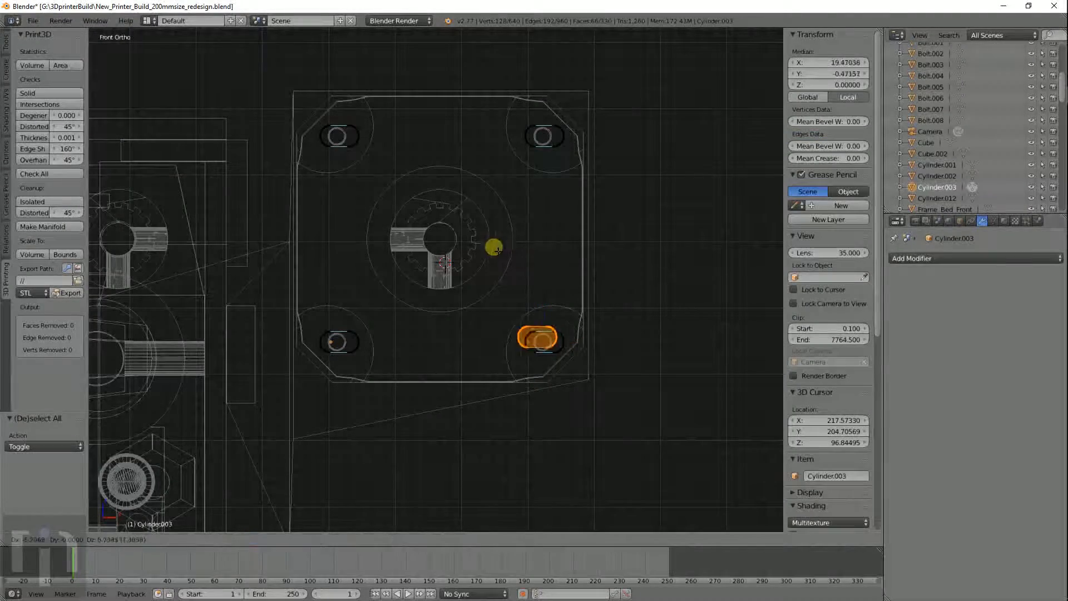
left_click(457, 218)
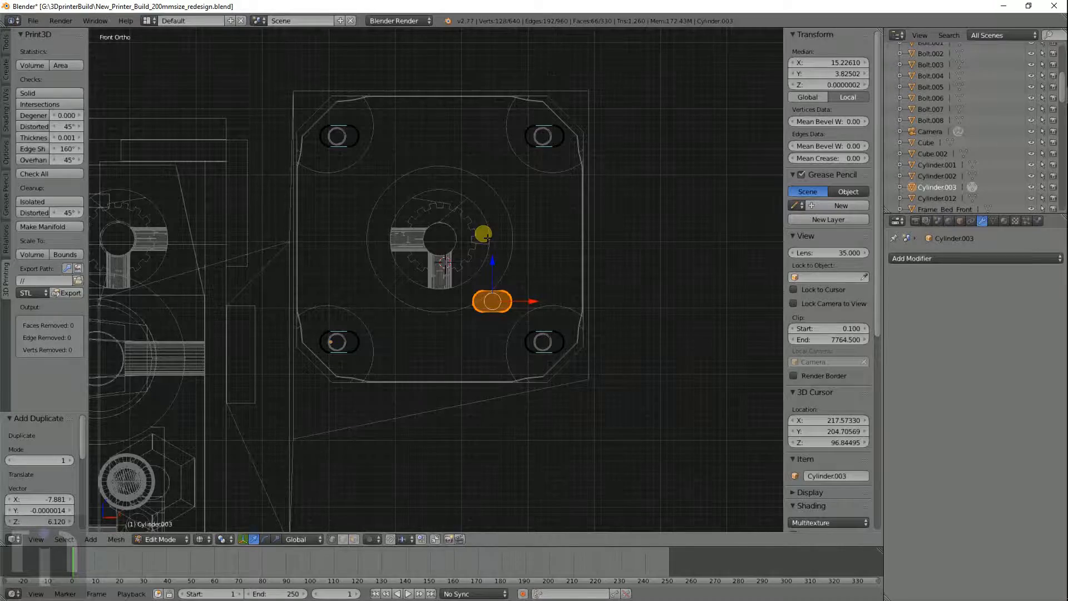
key("p")
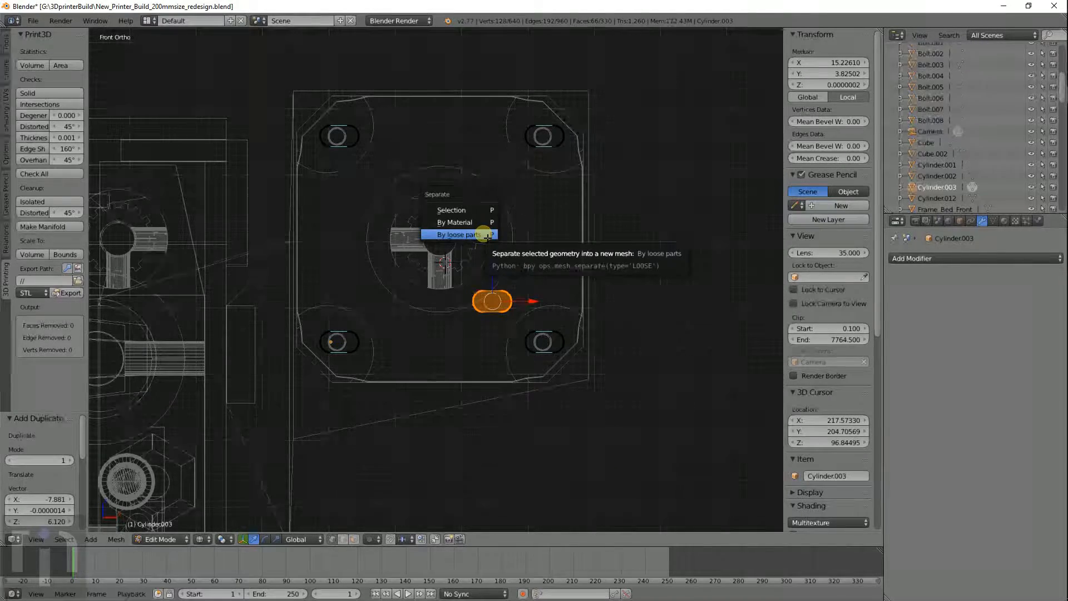
left_click(463, 210)
key("Tab")
Move the separated slot onto the motor shaft and set its origin to its centre of mass
left_click(508, 296)
key("g")
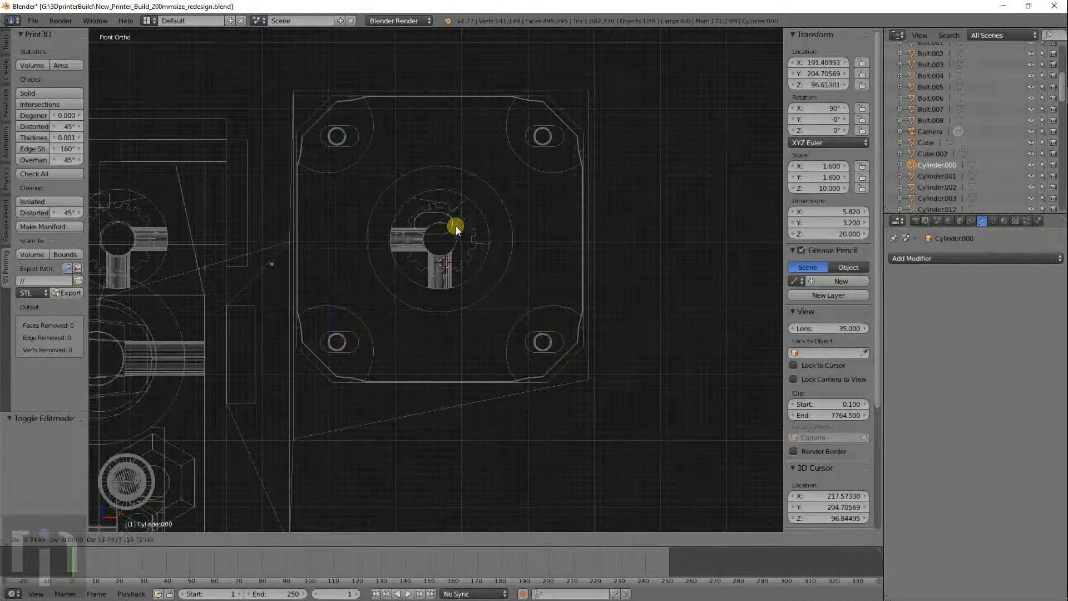
left_click(459, 242)
key("shift+ctrl+alt+c")
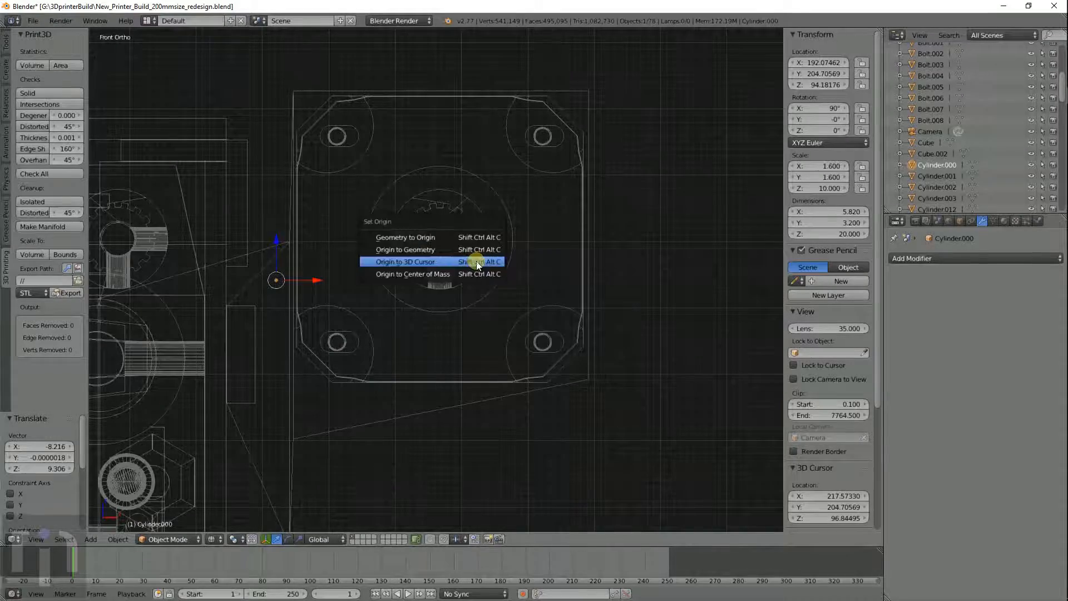
left_click(460, 274)
Scale the slot up about 1.73 times so it surrounds the motor shaft
scroll(496, 260, "up", 5)
scroll(499, 239, "up", 2)
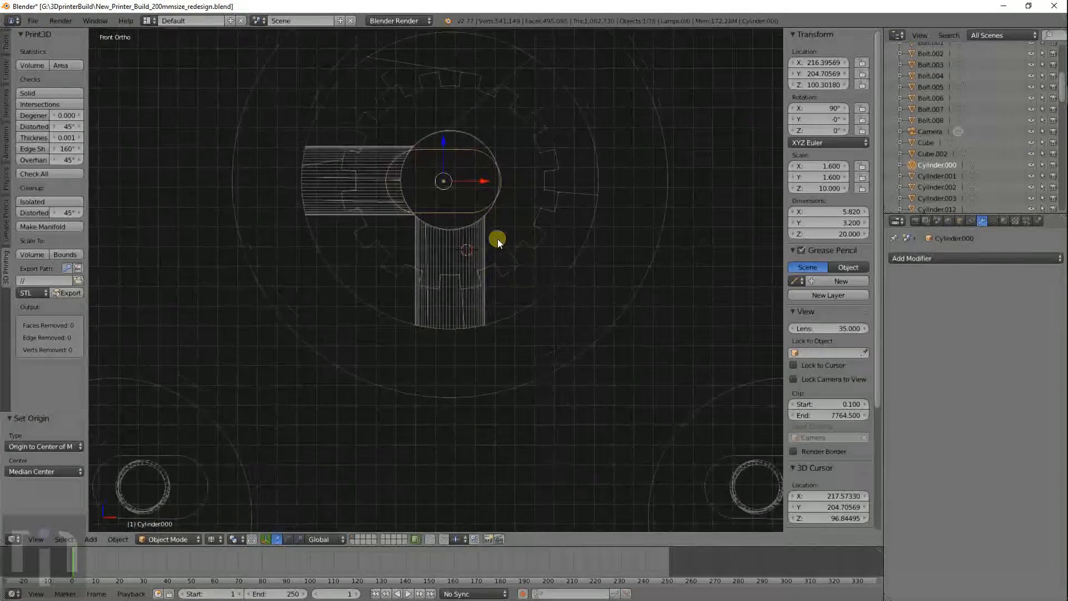
scroll(511, 283, "down", 5)
key("s")
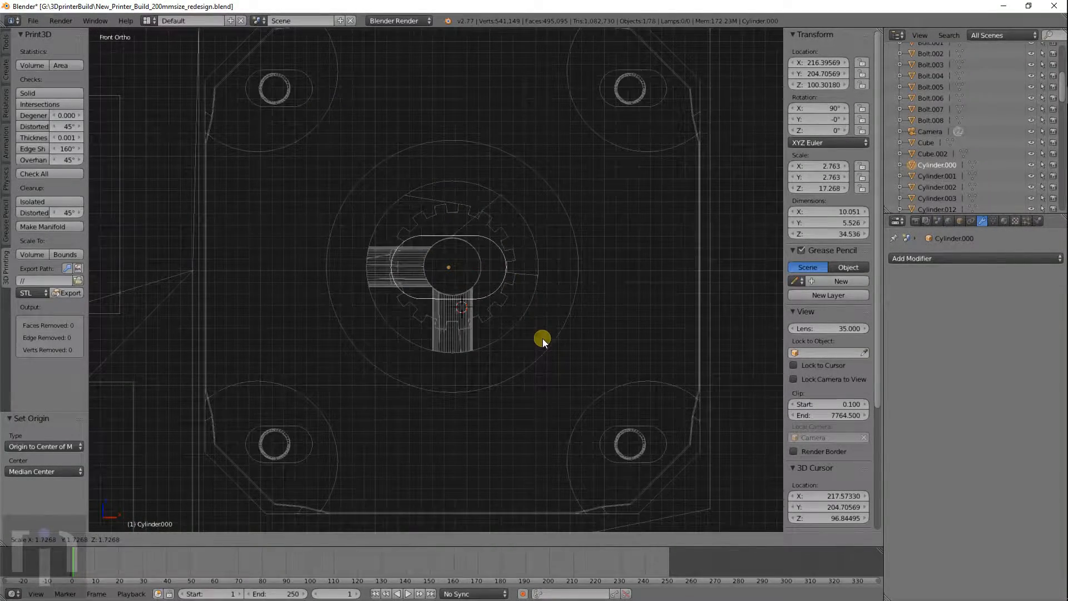
left_click(542, 338)
Centre the shaft slot over the motor shaft and enlarge it to about 10.5 by 5.8
scroll(522, 305, "up", 3)
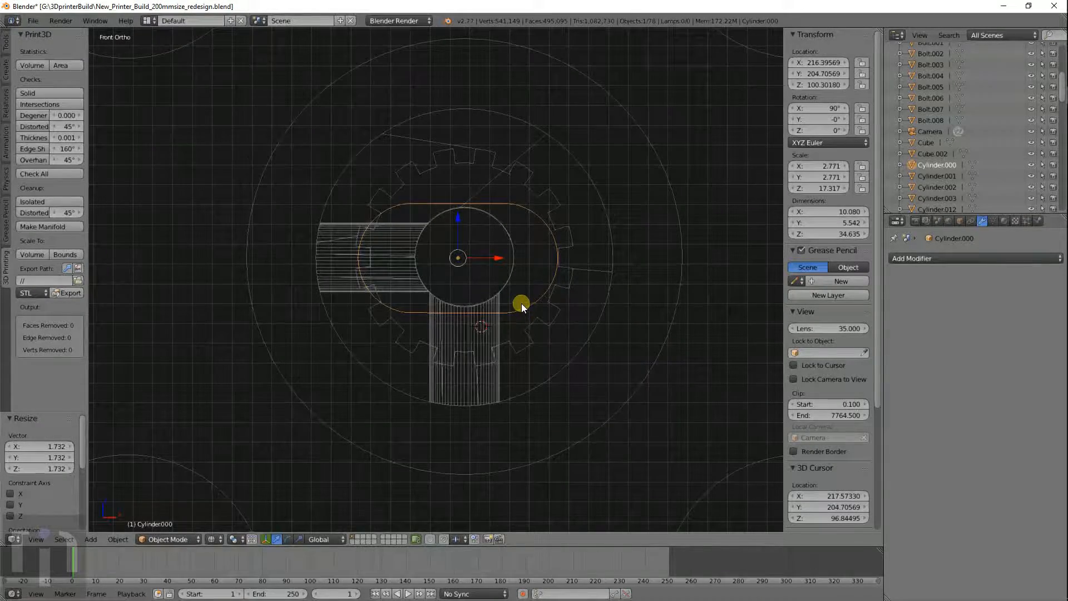
key("g")
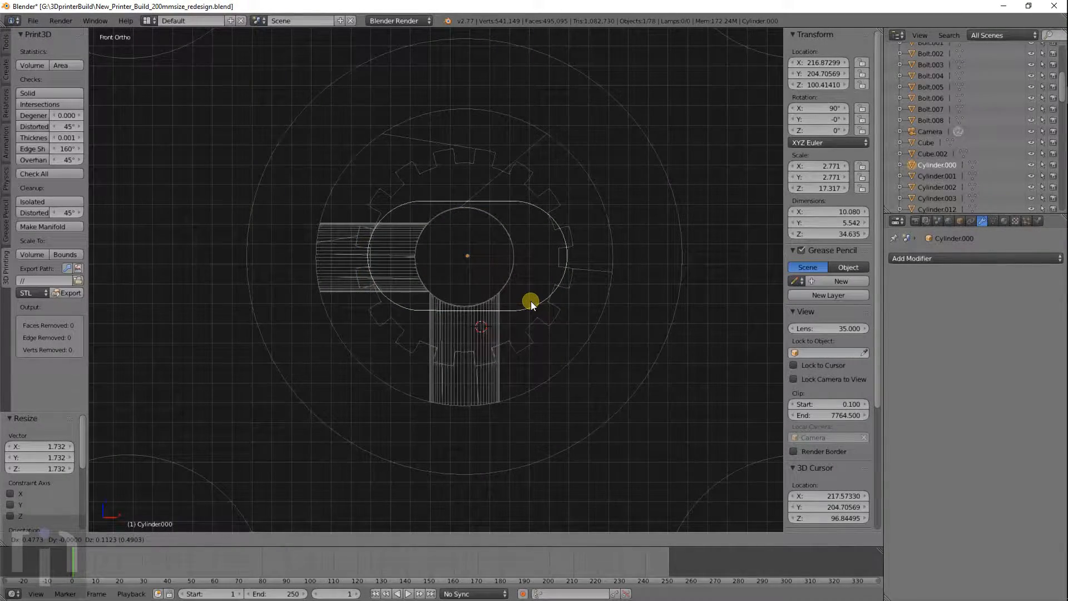
left_click(531, 302)
key("s")
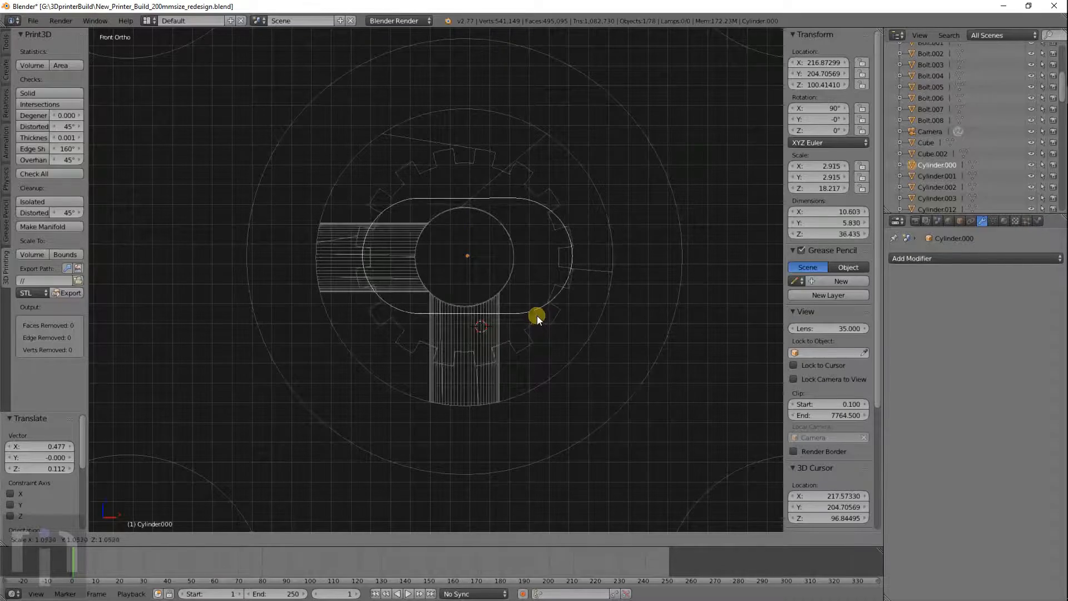
left_click(537, 316)
key("g")
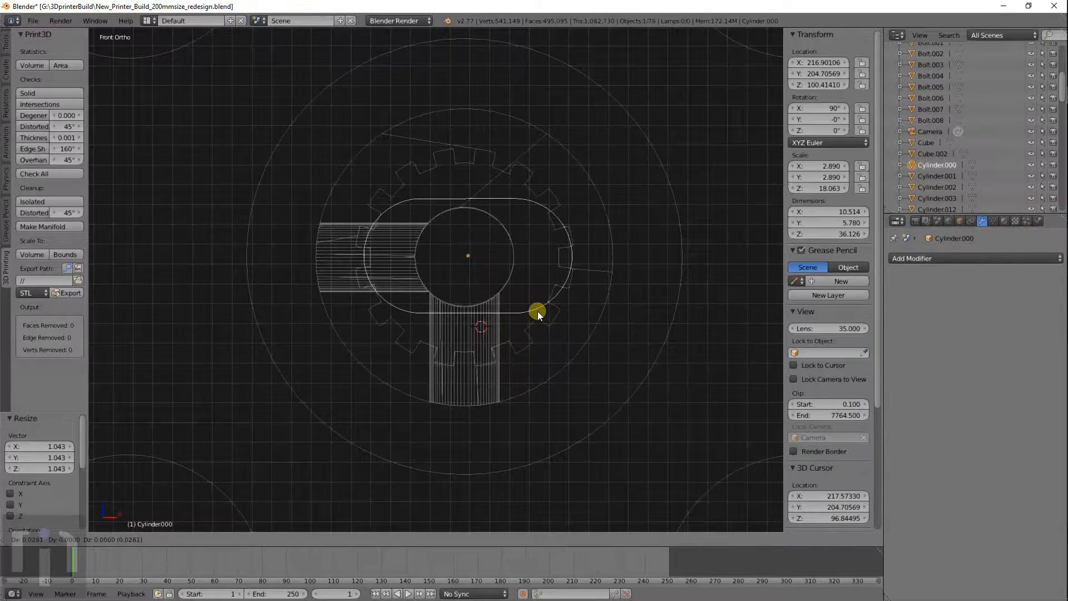
left_click(538, 311)
Duplicate the shaft slot and scale the copy to about 42.8 by 23.5, taller than the motor's round centre boss
scroll(536, 309, "down", 4)
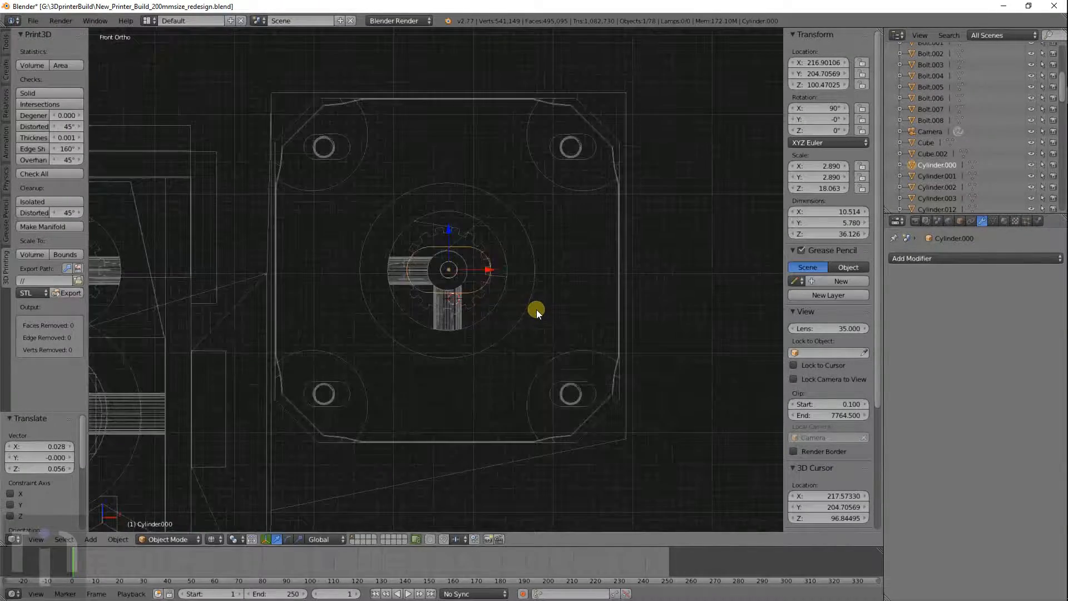
key("shift+d")
left_click(508, 299)
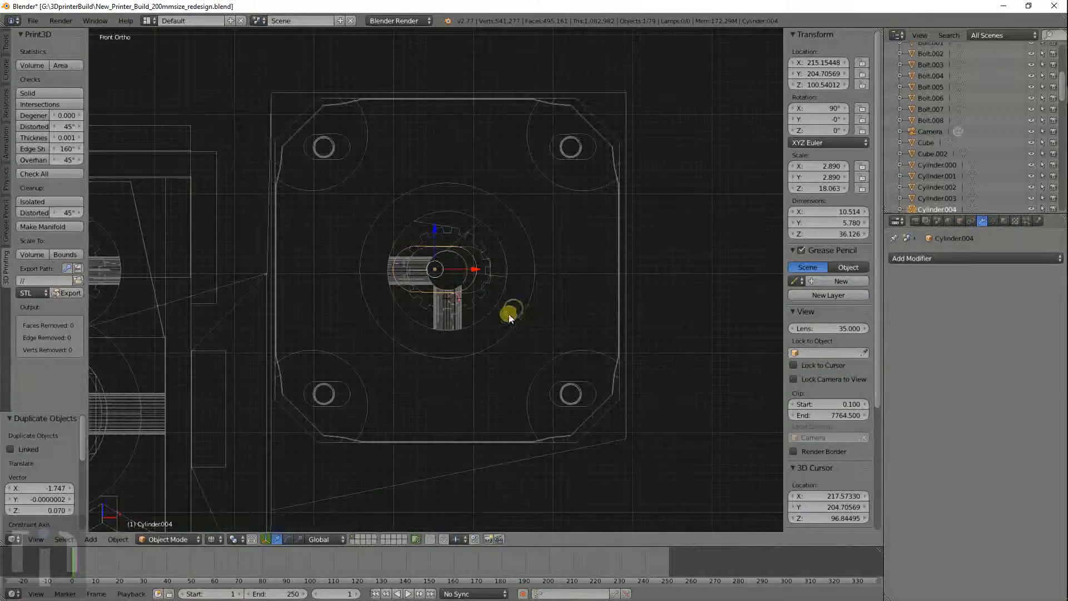
key("s")
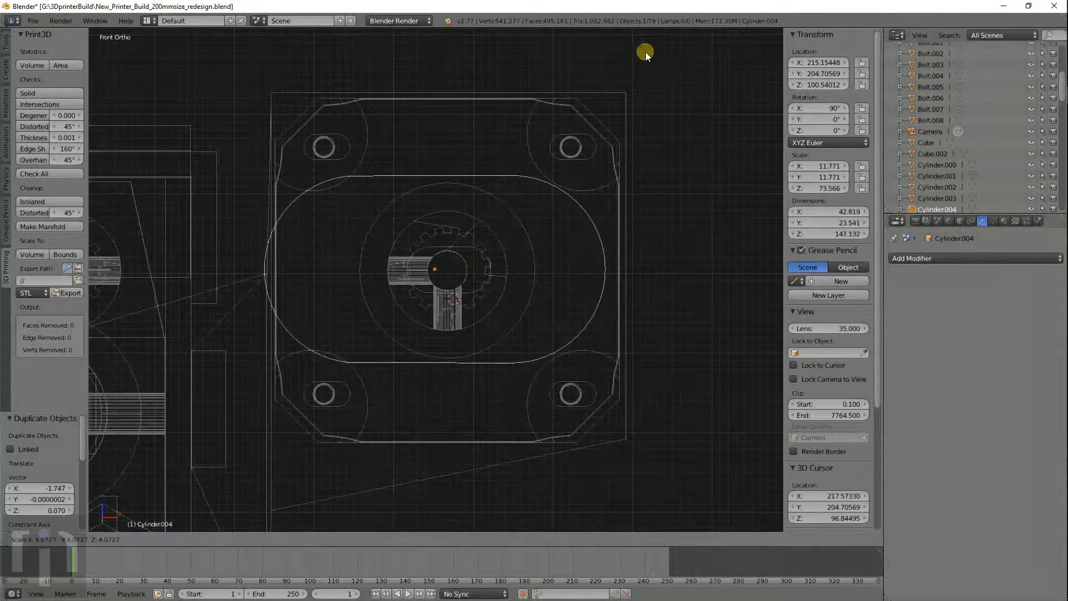
left_click(641, 23)
Shorten the large slot to about 26.5 long by moving its right-half vertices about 16.3 inward along the X axis
middle_click_drag(589, 165, 651, 163, "shift")
key("Tab")
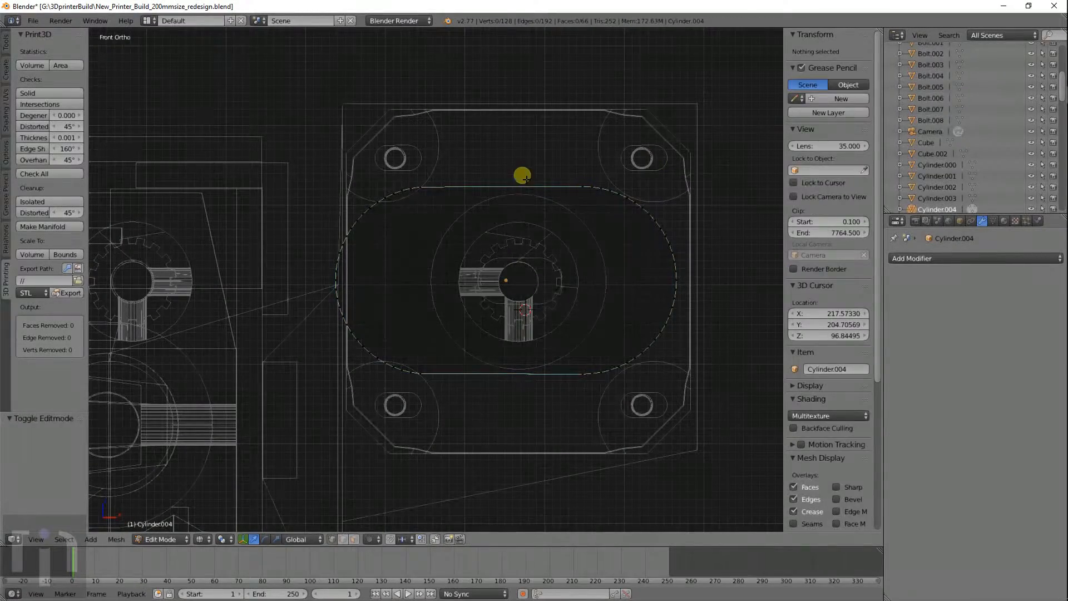
key("a")
key("b")
left_click_drag(513, 161, 710, 408)
key("a")
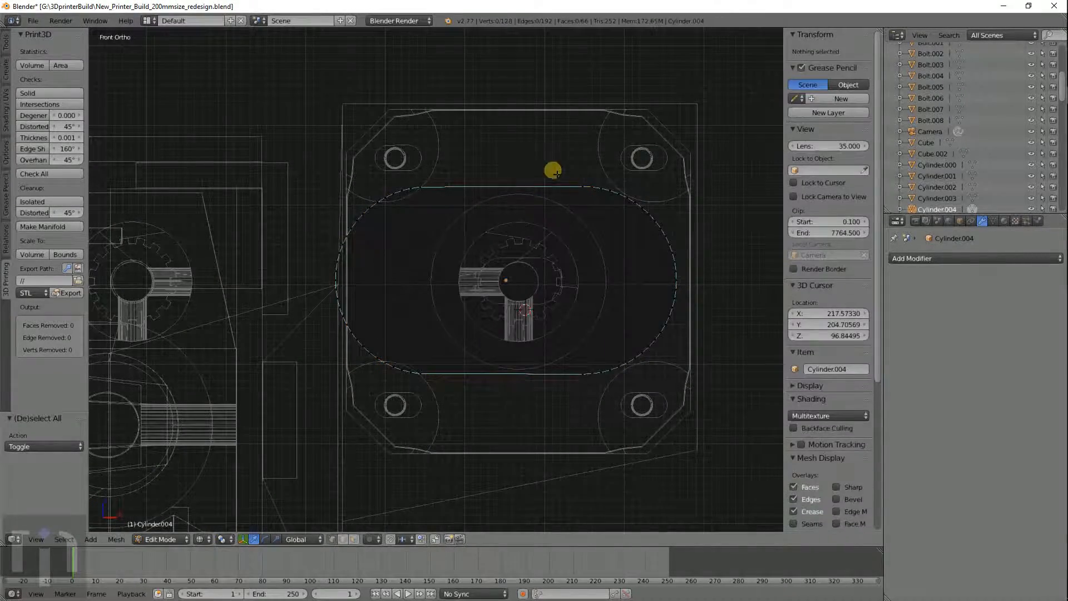
key("b")
left_click_drag(534, 152, 717, 410)
key("g")
key("x")
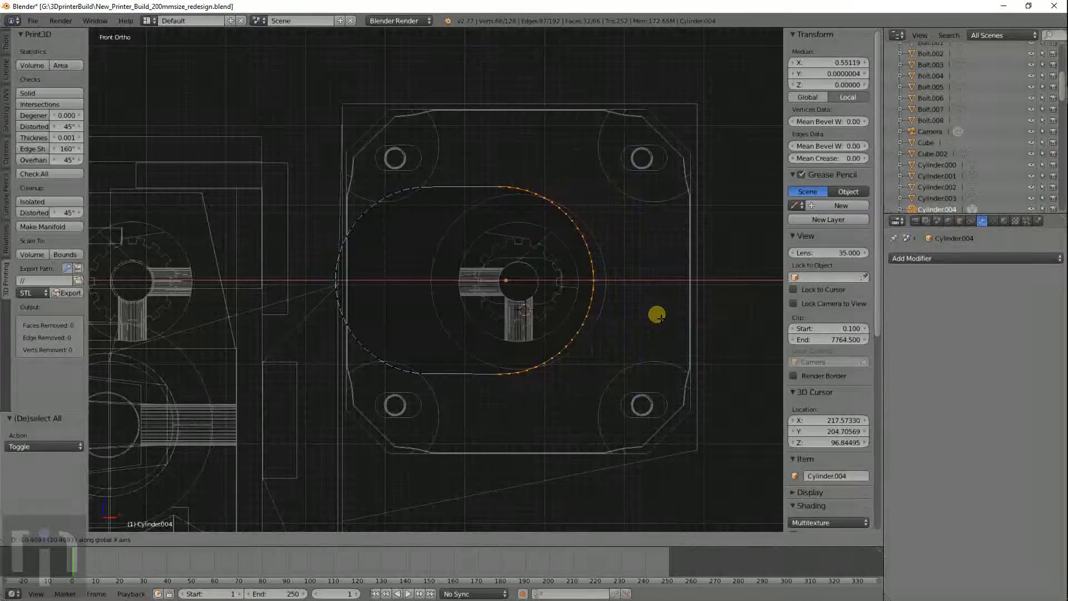
left_click(616, 319)
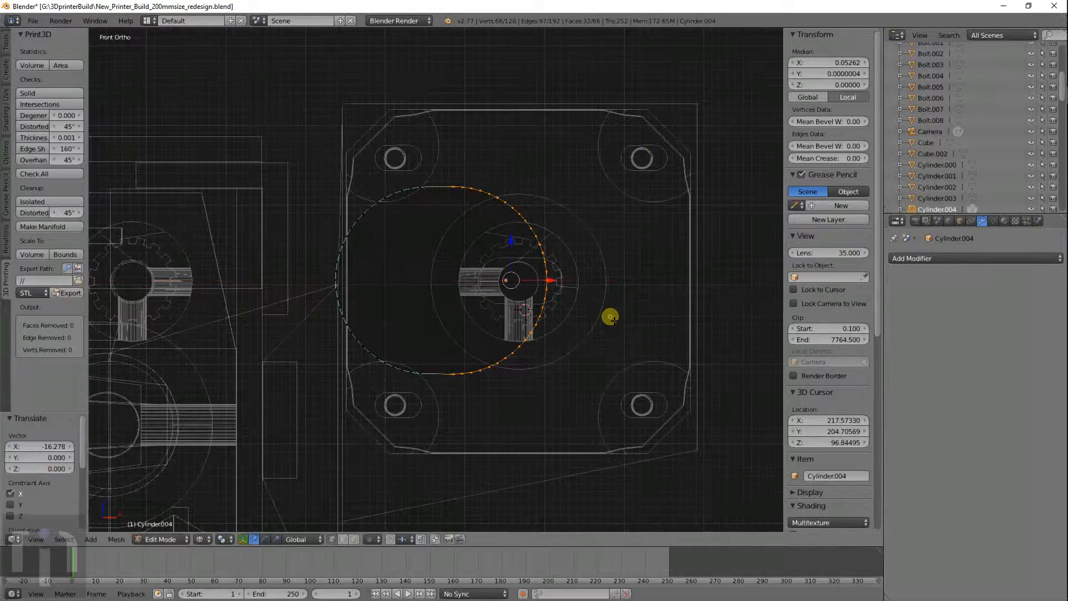
Move the large slot about 9.64 along the X axis to centre it around the motor's round boss
key("Tab")
key("g")
key("x")
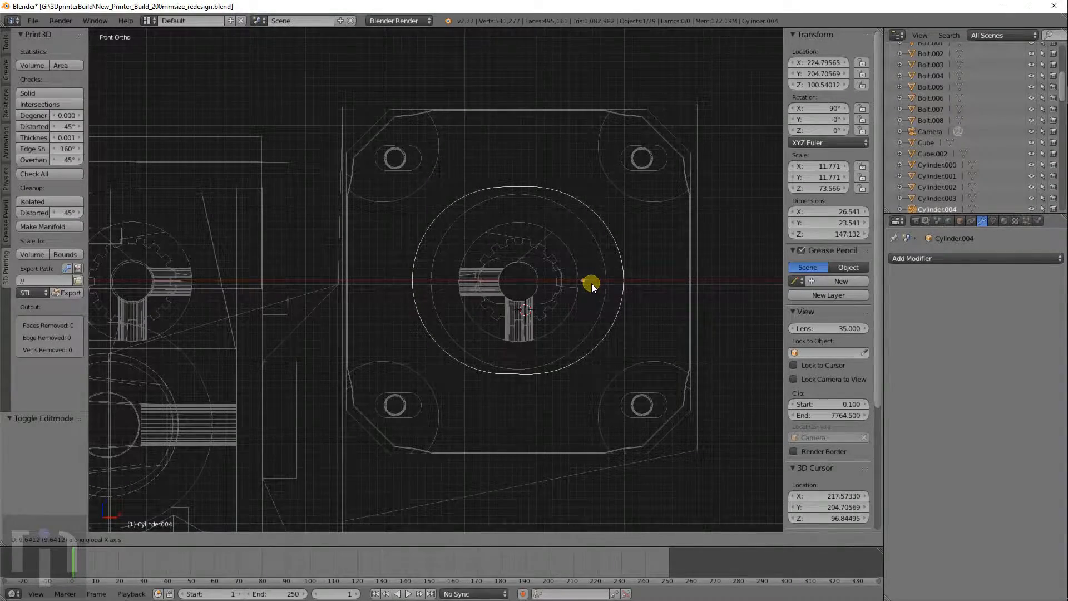
left_click(591, 283)
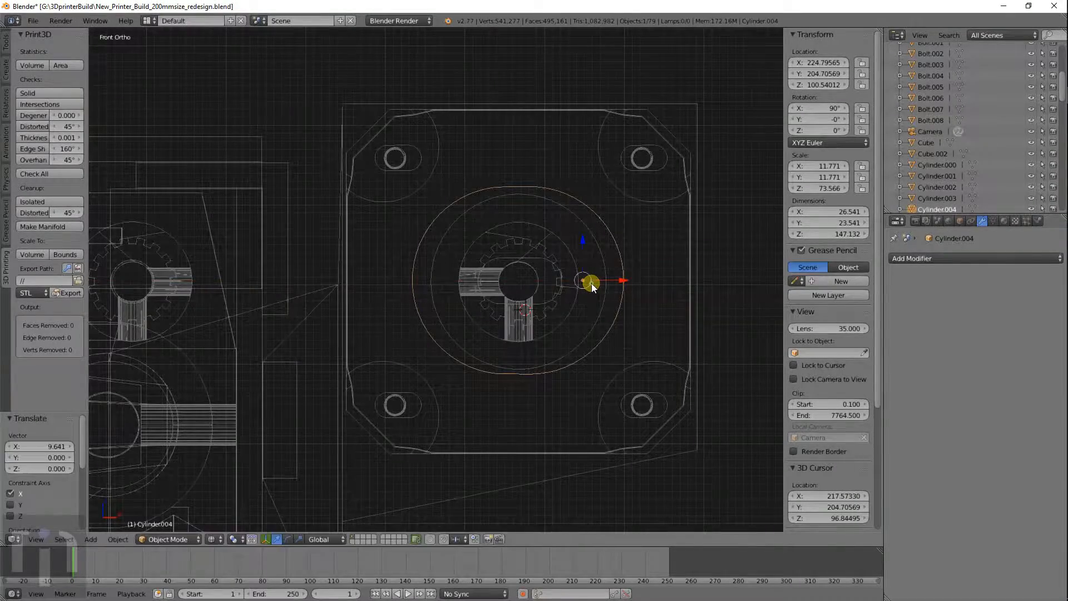
Shorten the large centre slot cutter along the Y axis to a depth of about 7.7
right_click(543, 263)
key("KP_7")
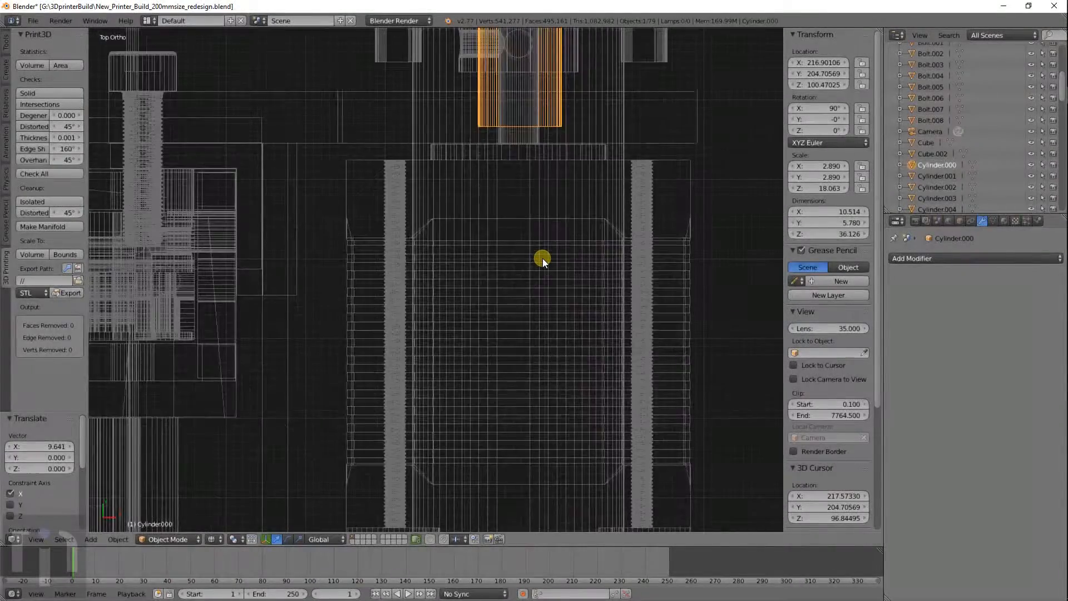
scroll(542, 258, "down", 5)
scroll(488, 215, "up", 3, "shift")
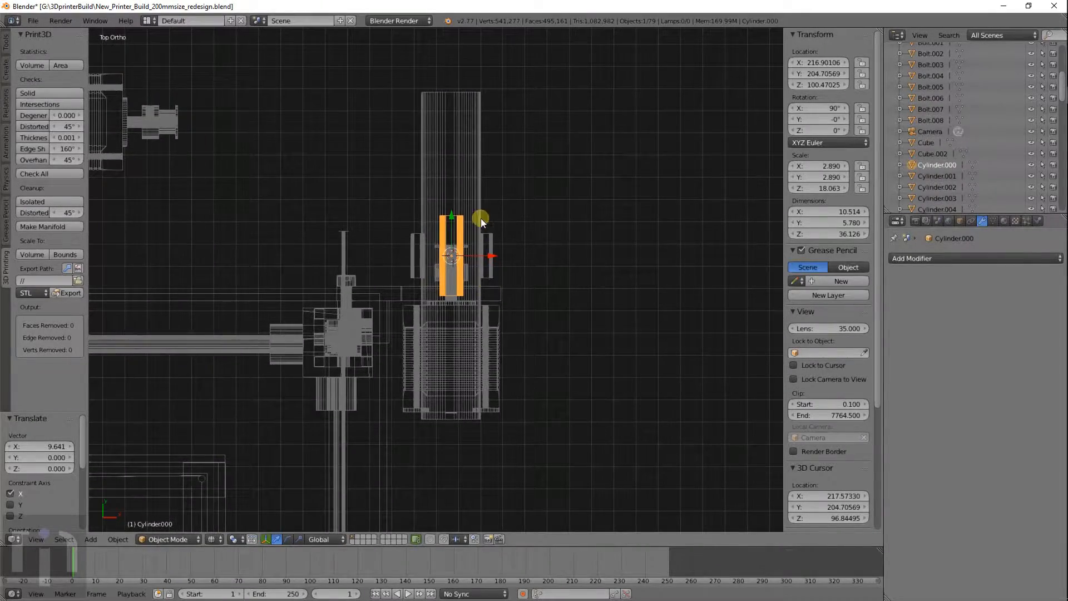
right_click(464, 173)
key("s")
key("y")
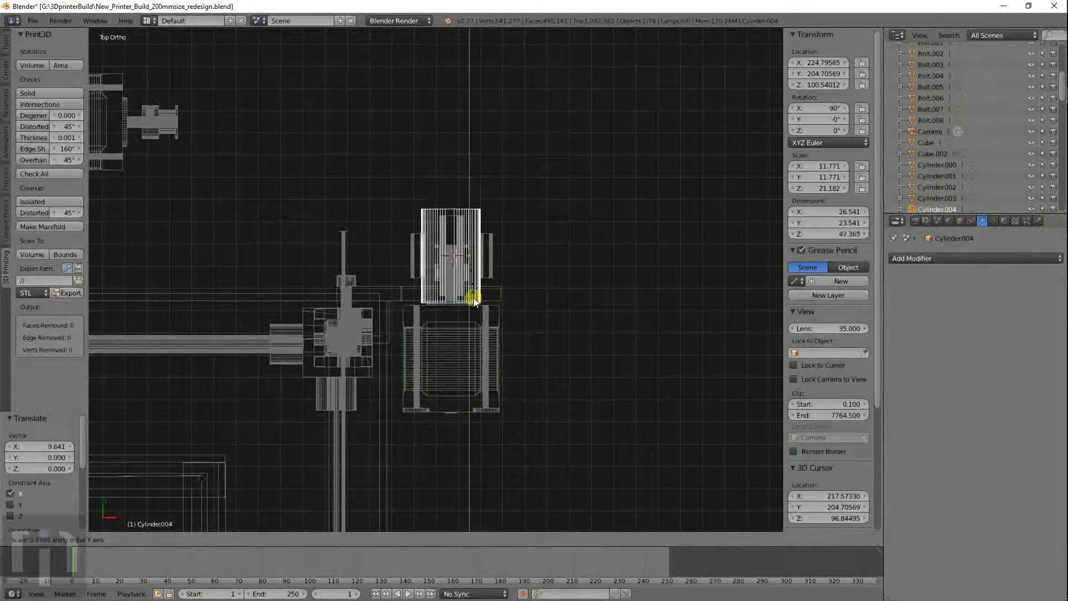
left_click(463, 260)
Move the four screw-hole slot cutters about -16.2 along the Y axis so they pass through the bracket plate
scroll(484, 270, "up", 5)
right_click(563, 242)
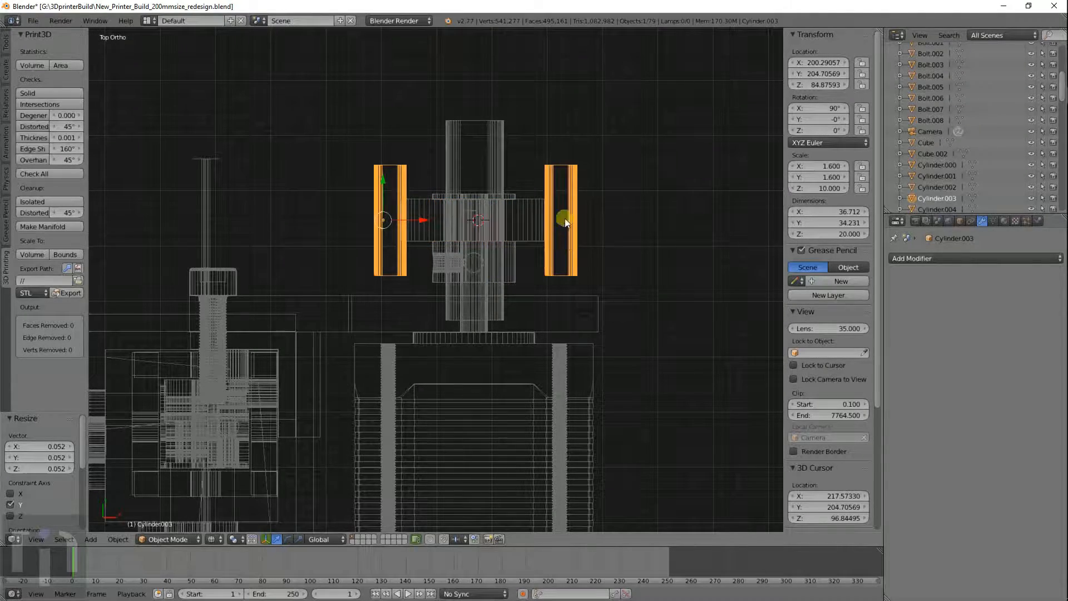
key("g")
key("y")
left_click(563, 294)
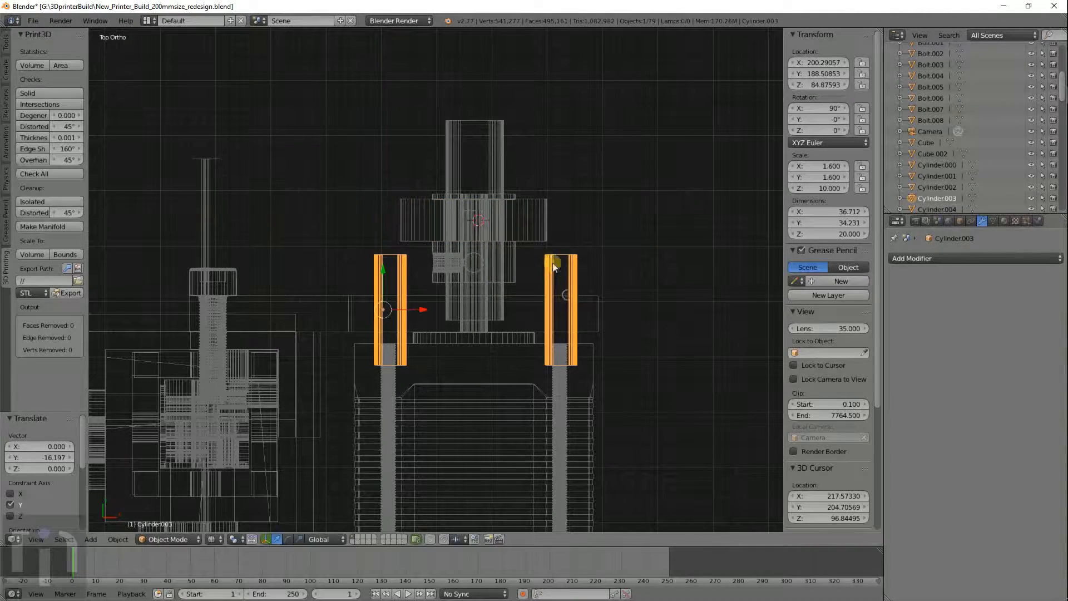
Move the shaft slot cutter about -12.48 along the Y axis so it passes through the bracket plate
right_click(511, 262)
right_click(540, 231)
right_click(505, 157)
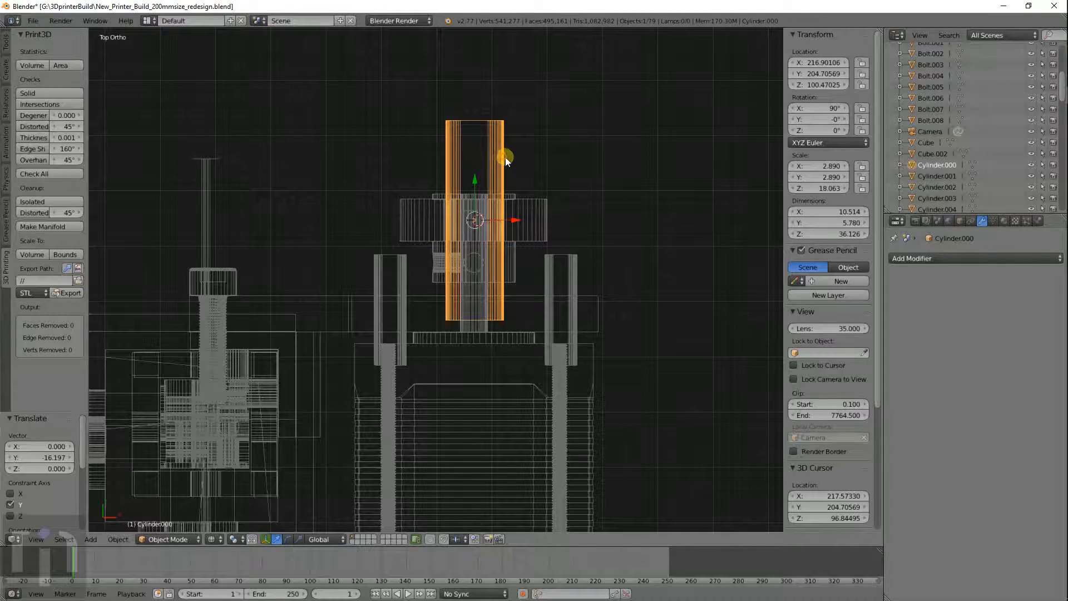
key("g")
key("y")
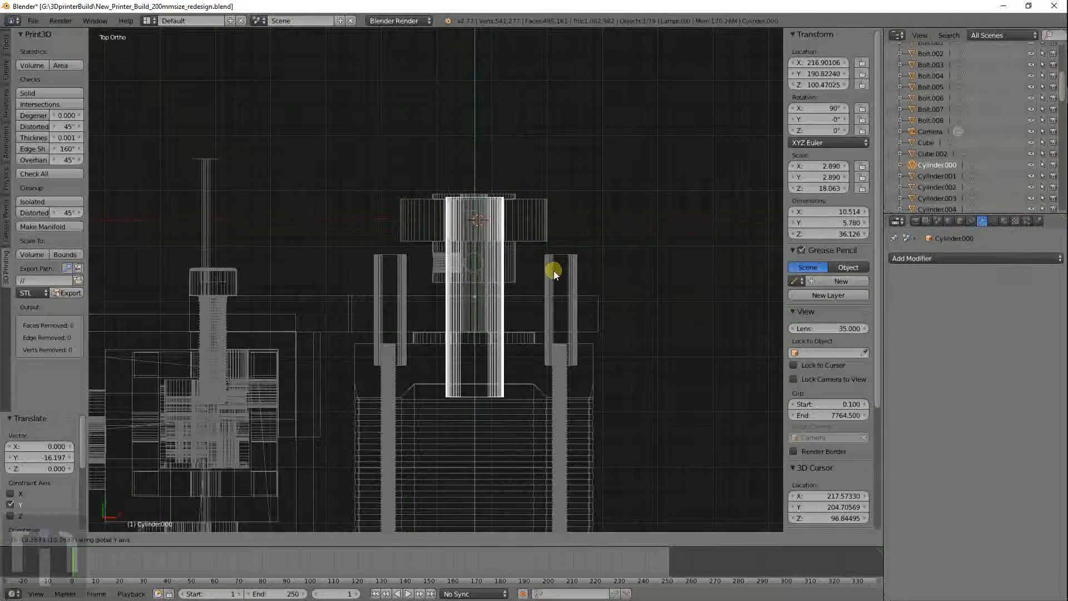
left_click(553, 265)
Move the large centre slot cutter about -21.73 along the Y axis over the motor boss, reaching partway into the plate
right_click(543, 217)
key("g")
key("y")
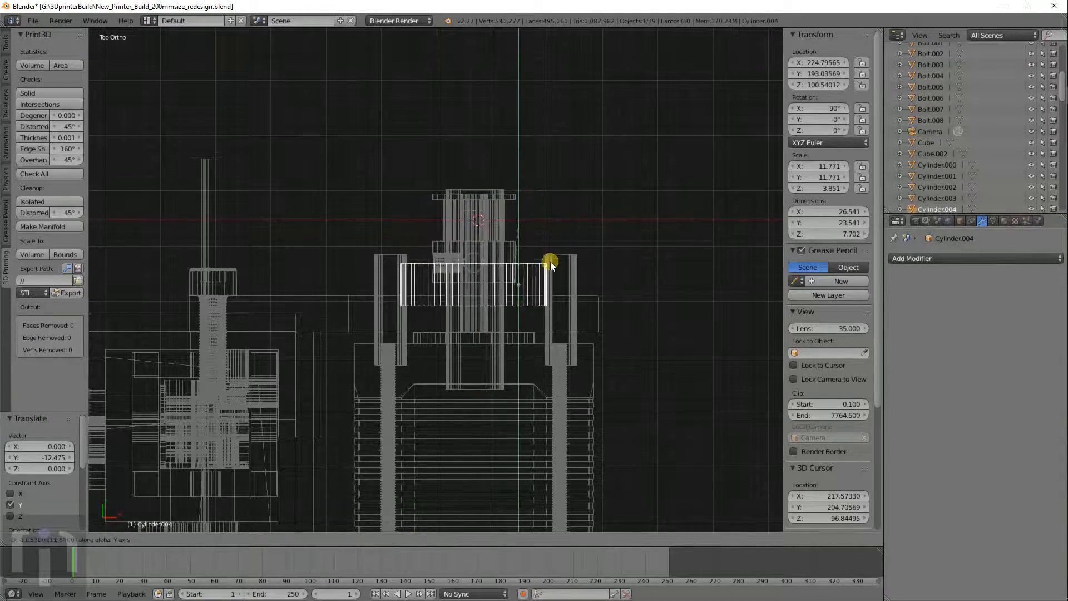
left_click(551, 314)
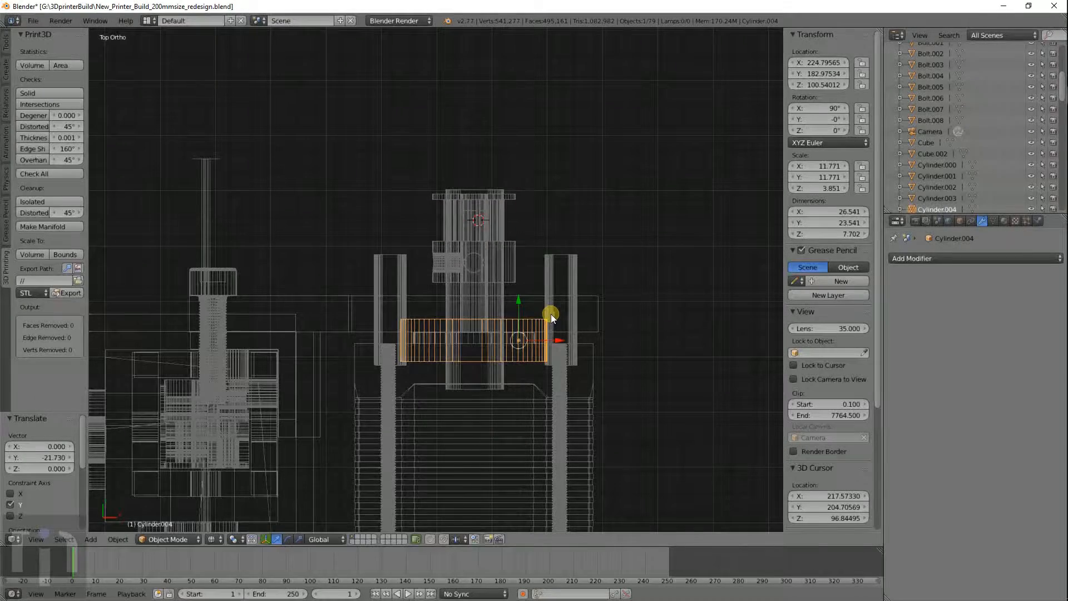
Join the shaft slot cutter and the four screw-hole slot cutters into one object
right_click(569, 273)
right_click(490, 303, "shift")
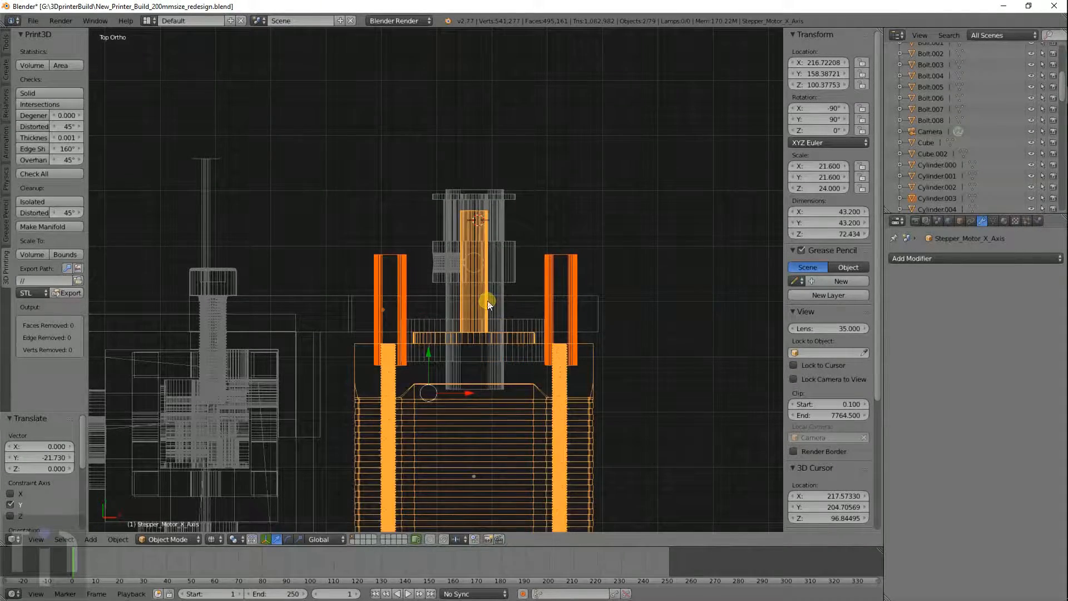
right_click(503, 293)
right_click(570, 259, "shift")
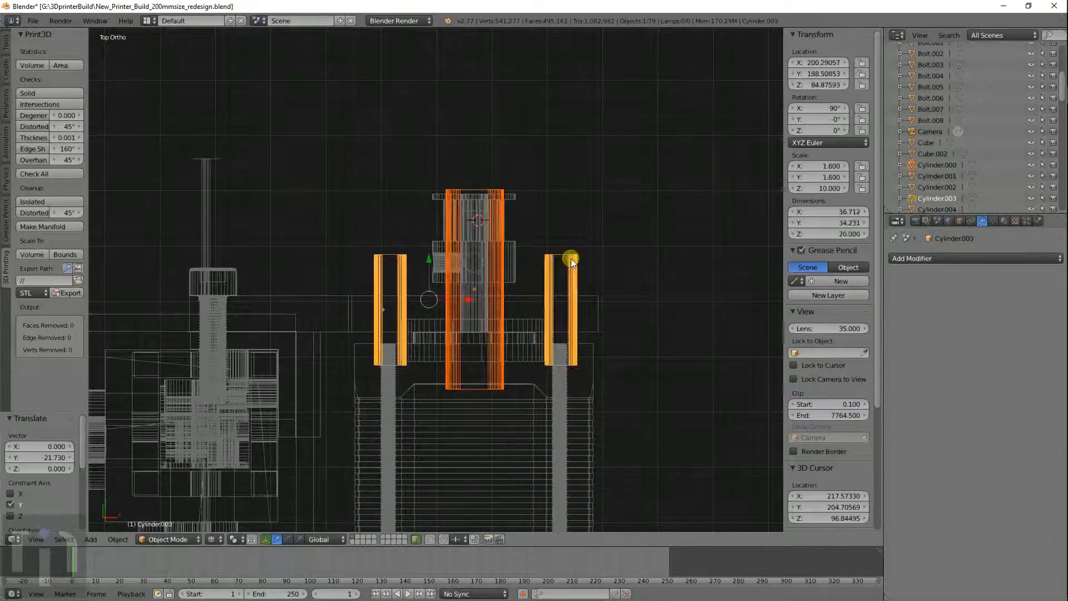
key("ctrl+j")
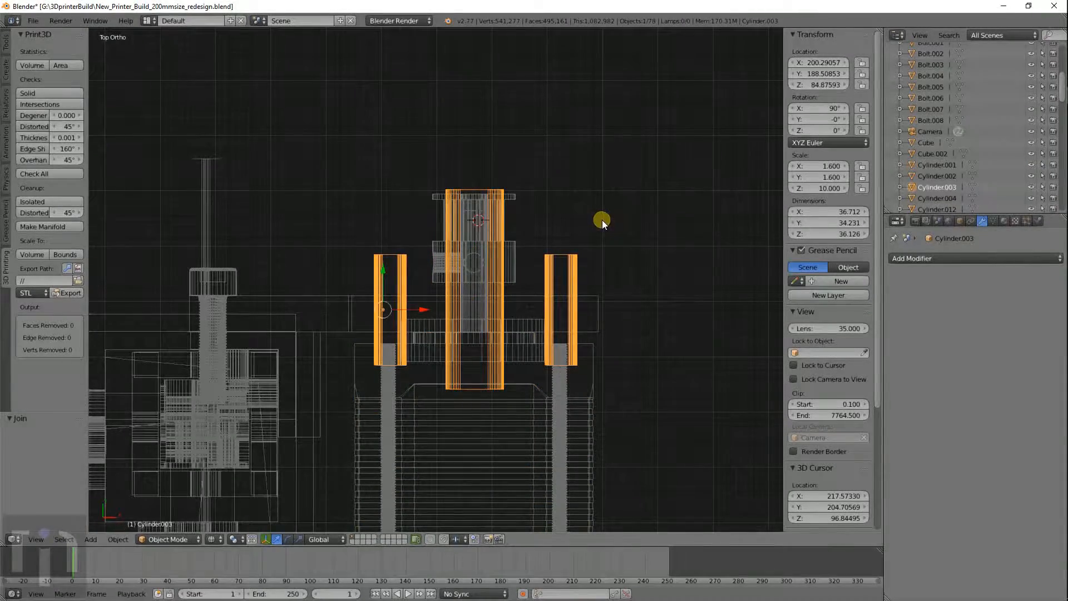
Add a Boolean modifier to the bracket plate, set to Difference with the joined slot cutter Cylinder.003
mouse_move(602, 219)
middle_mouse_down()
mouse_move(674, 315)
mouse_move(465, 232)
mouse_move(443, 189)
mouse_move(410, 193)
mouse_move(429, 205)
mouse_move(402, 189)
middle_mouse_up()
right_click(398, 186)
key("z")
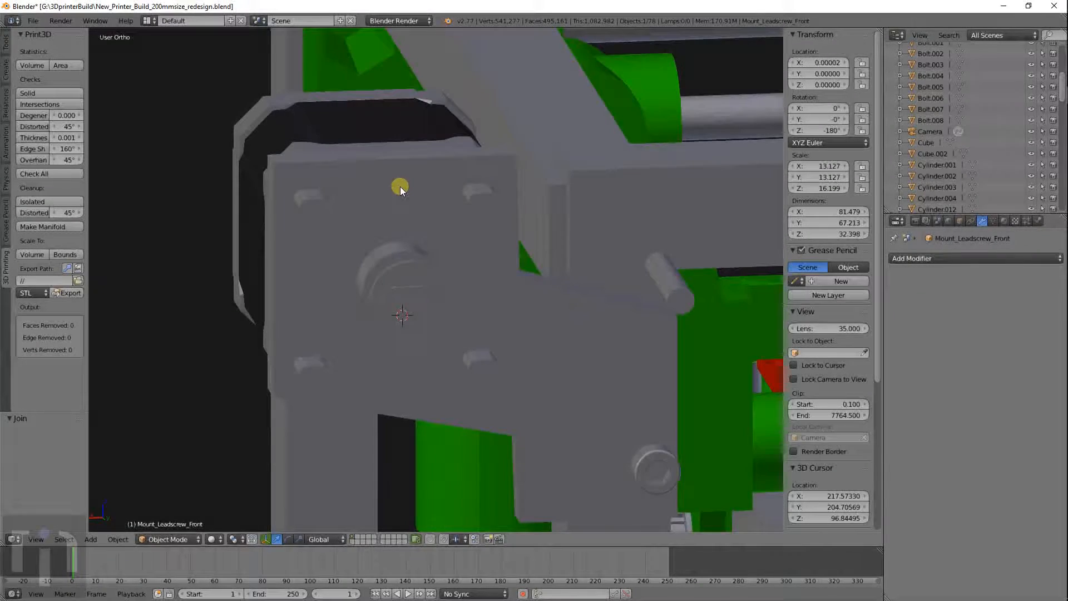
right_click(390, 195)
right_click(468, 199)
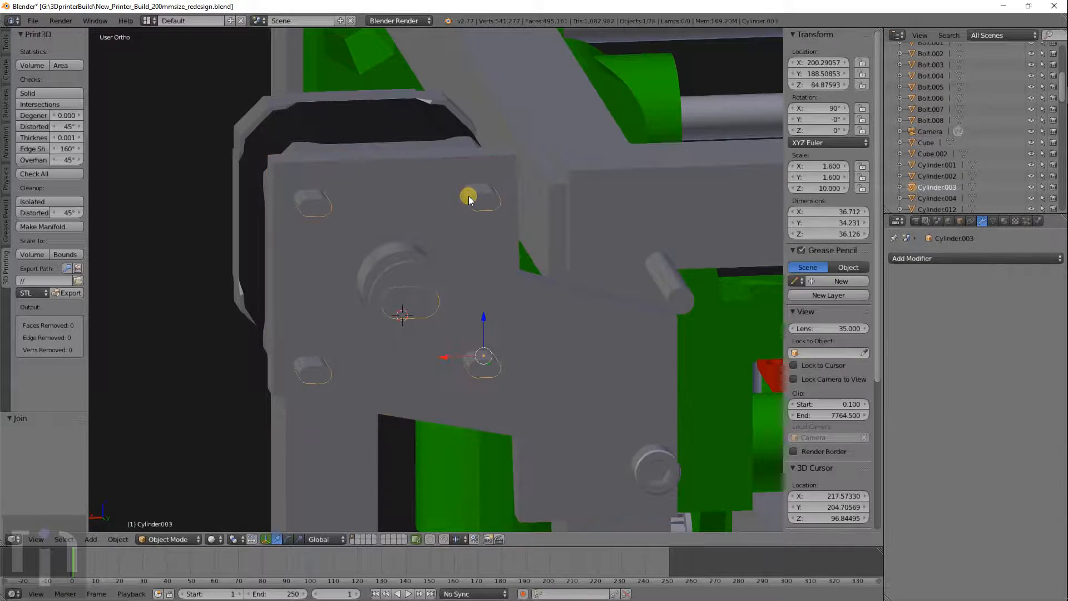
right_click(373, 201)
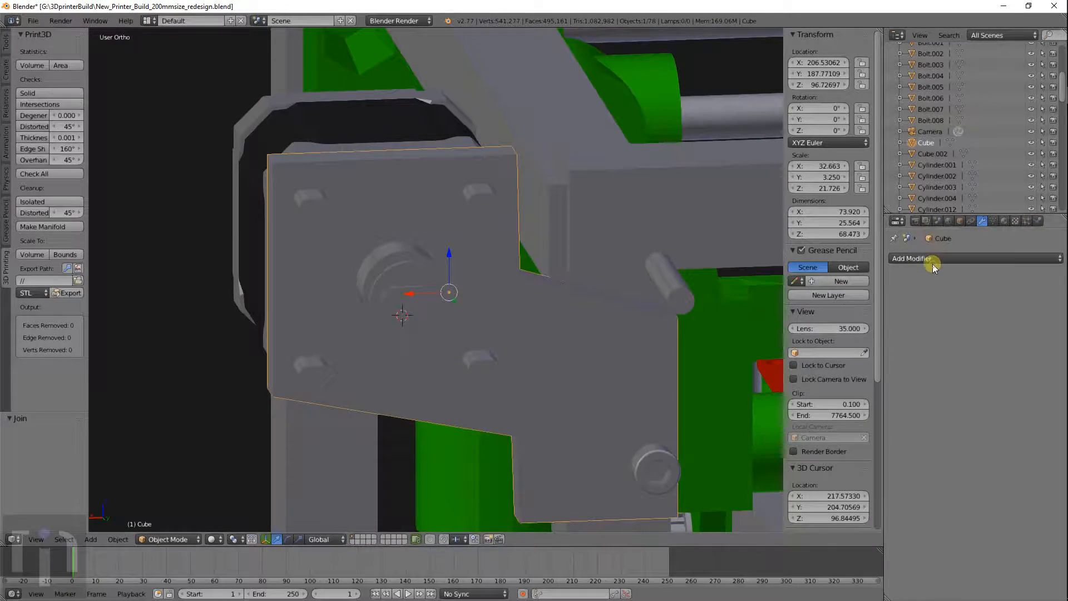
left_click(930, 259)
left_click(867, 307)
left_click(924, 323)
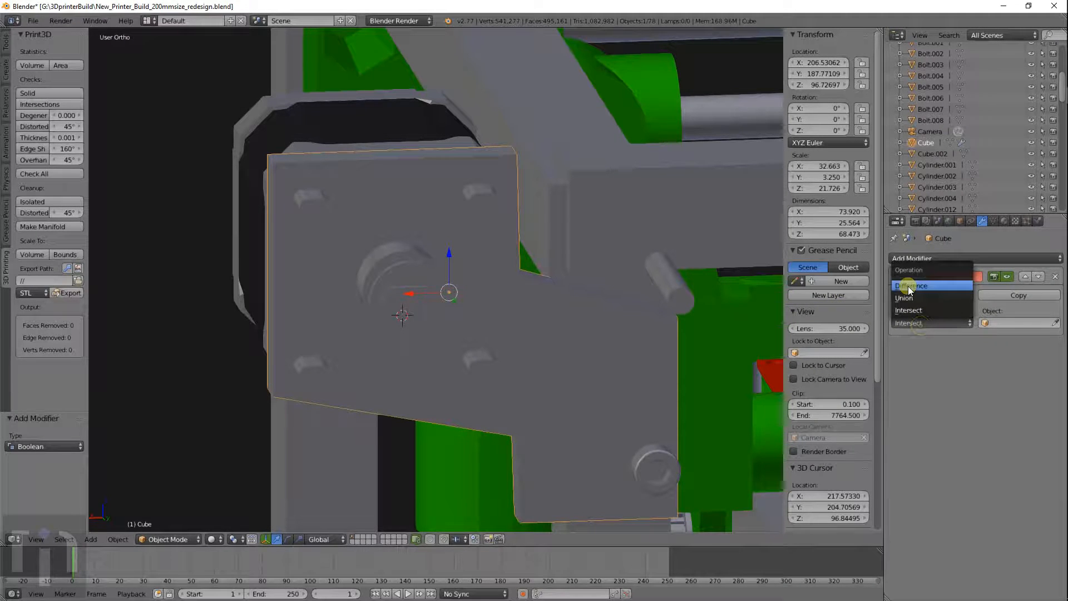
left_click(1019, 325)
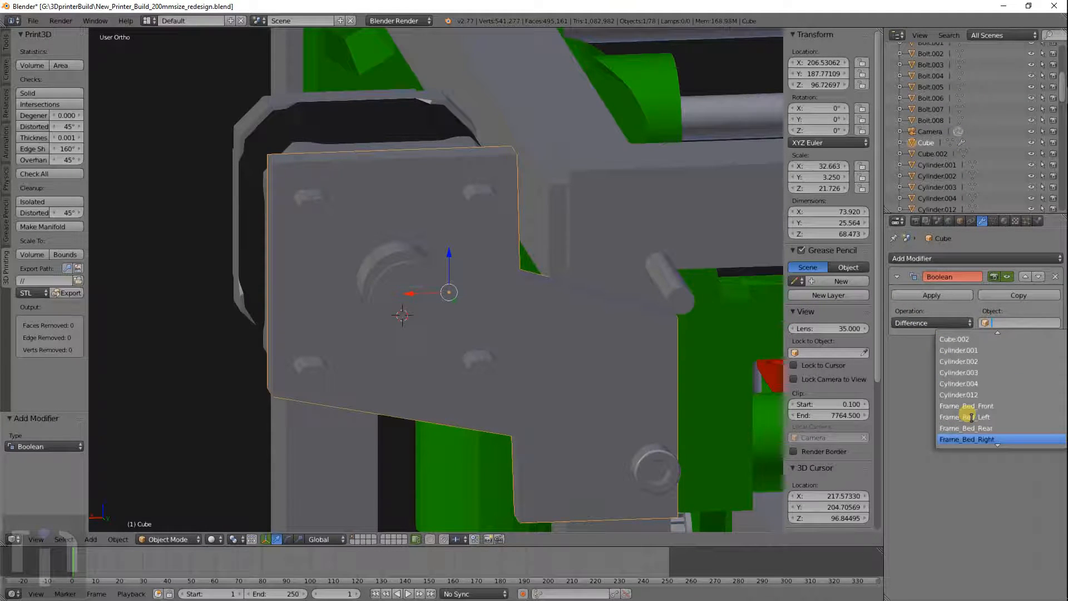
left_click(968, 372)
Apply the Boolean modifier that cuts the screw and shaft slots into the bracket plate
key("z")
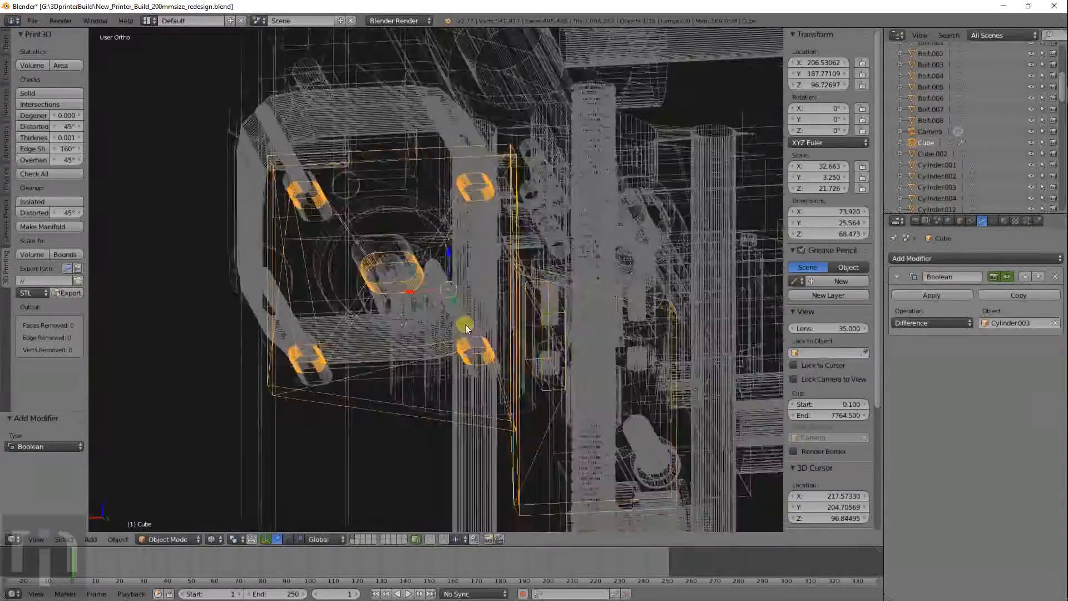
middle_click_drag(463, 315, 886, 326)
left_click(906, 295)
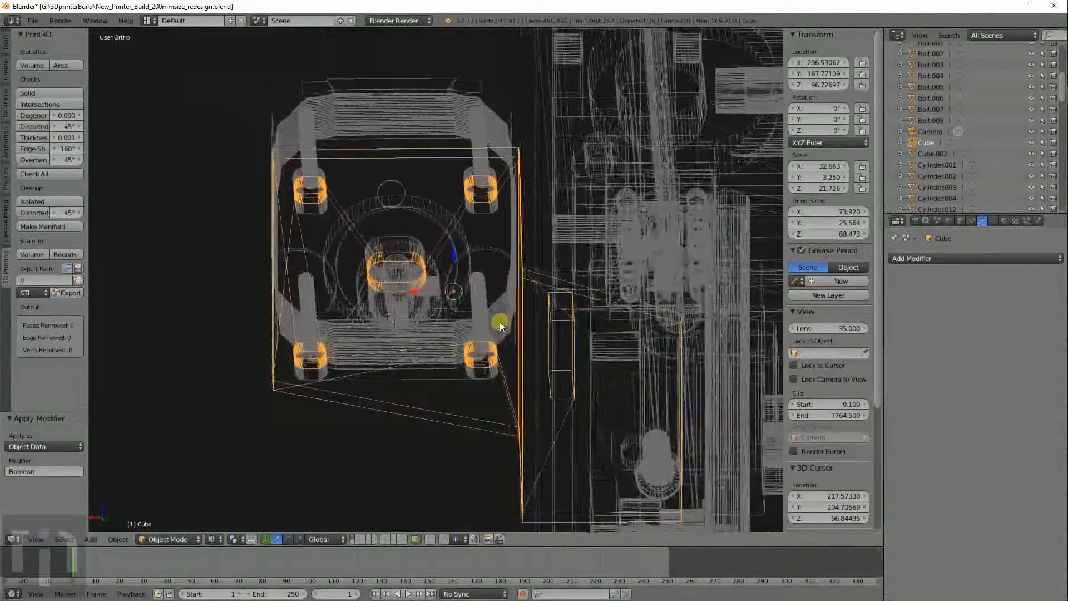
Add a second Boolean Difference modifier to the bracket plate using the large boss cutter Cylinder.004
middle_click_drag(501, 322, 520, 350)
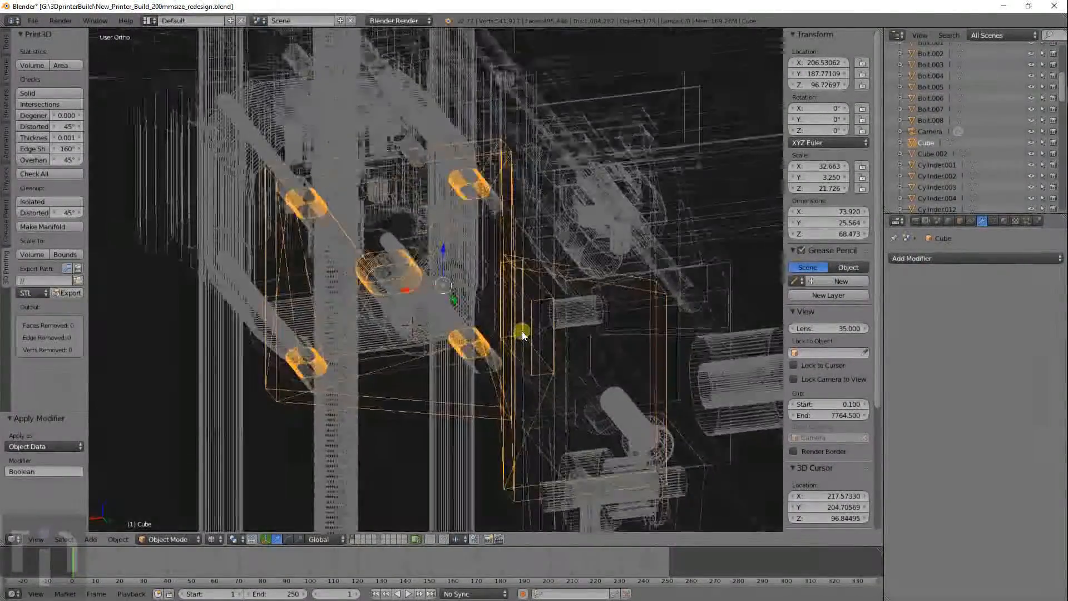
middle_click_drag(522, 334, 435, 246)
right_click(434, 205)
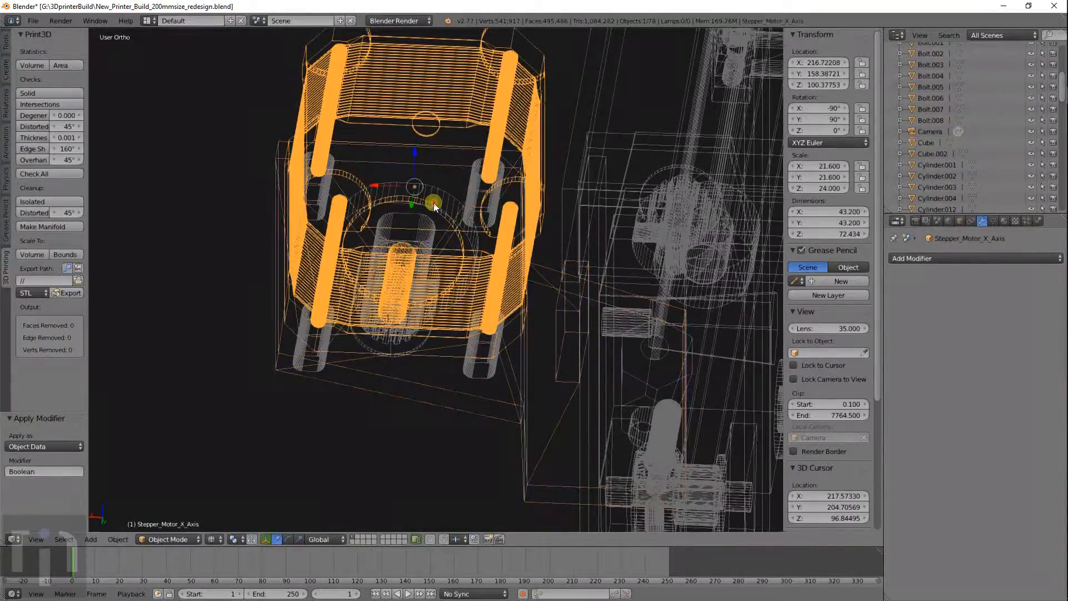
right_click(434, 191)
right_click(447, 144)
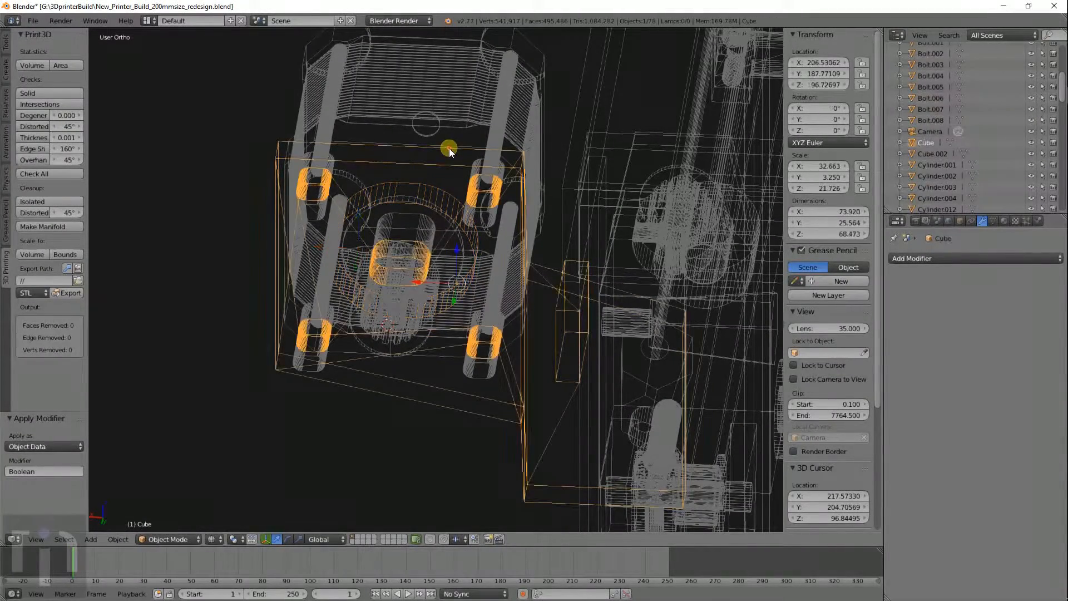
left_click(887, 257)
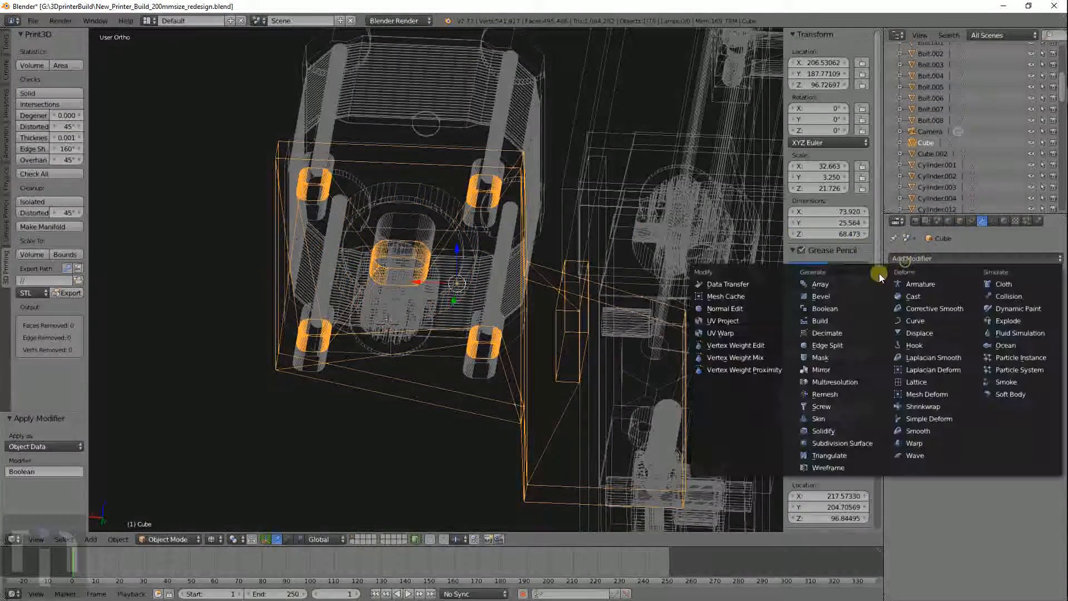
left_click(824, 309)
left_click(903, 322)
left_click(911, 287)
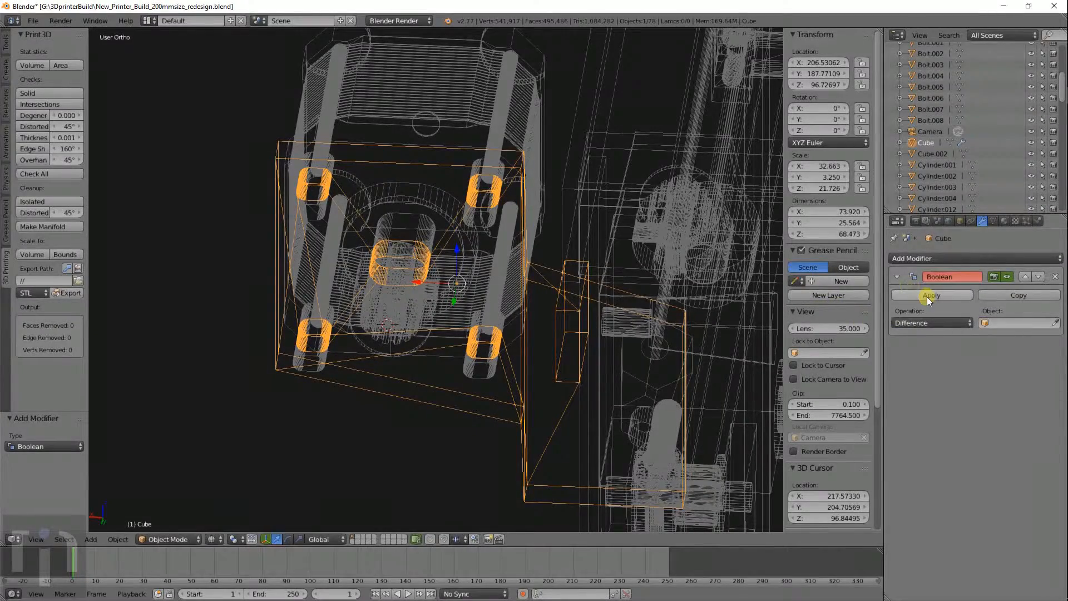
left_click(1001, 323)
scroll(973, 424, "down", 8)
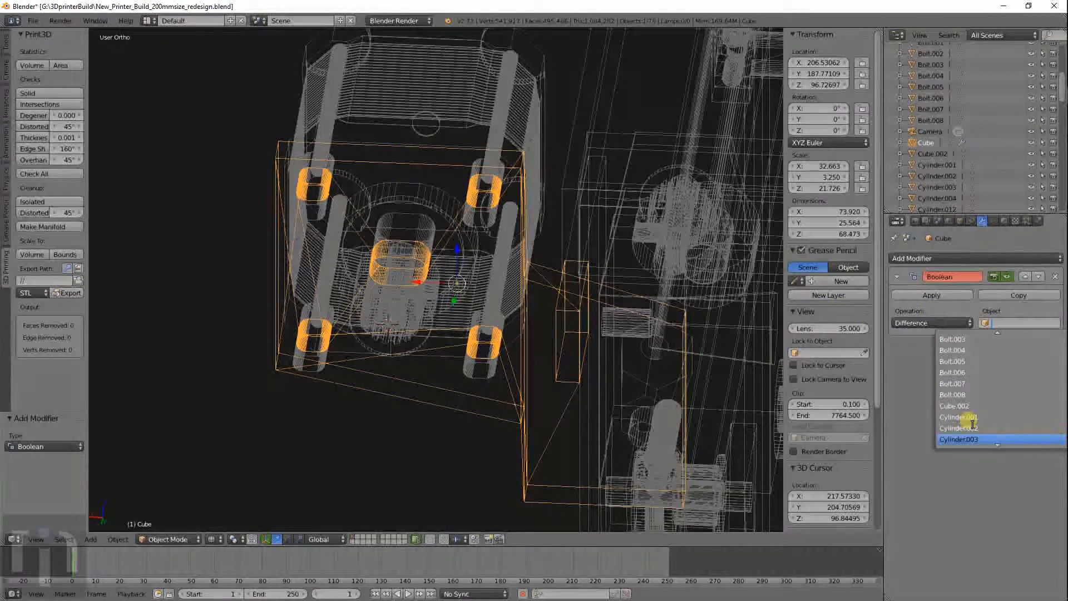
left_click(982, 412)
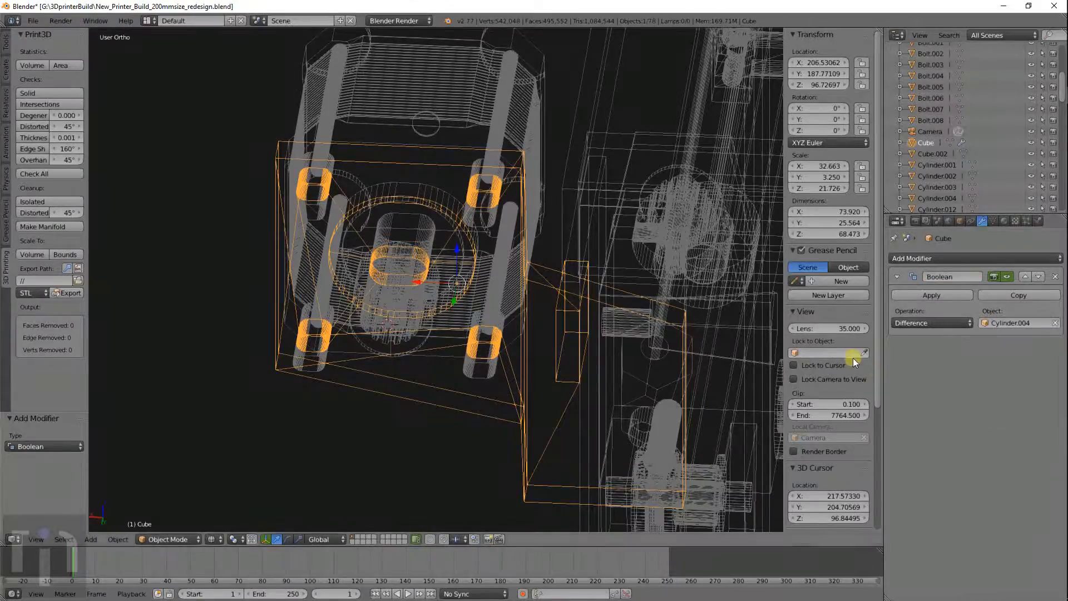
Check the boss recess from the side and apply the second Boolean modifier to the plate
middle_click_drag(773, 349, 776, 302)
middle_click_drag(682, 280, 656, 330)
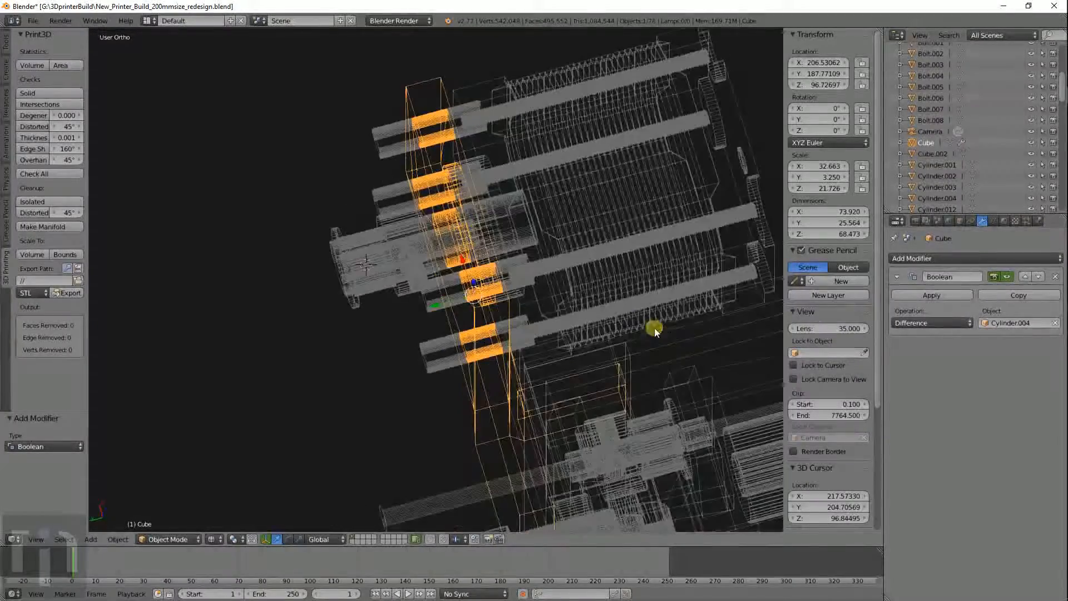
left_click(940, 296)
Select both the joined slot cutter and the boss cutter and rotate them 90° about the Z axis, then 180° more
middle_click_drag(525, 267, 479, 237)
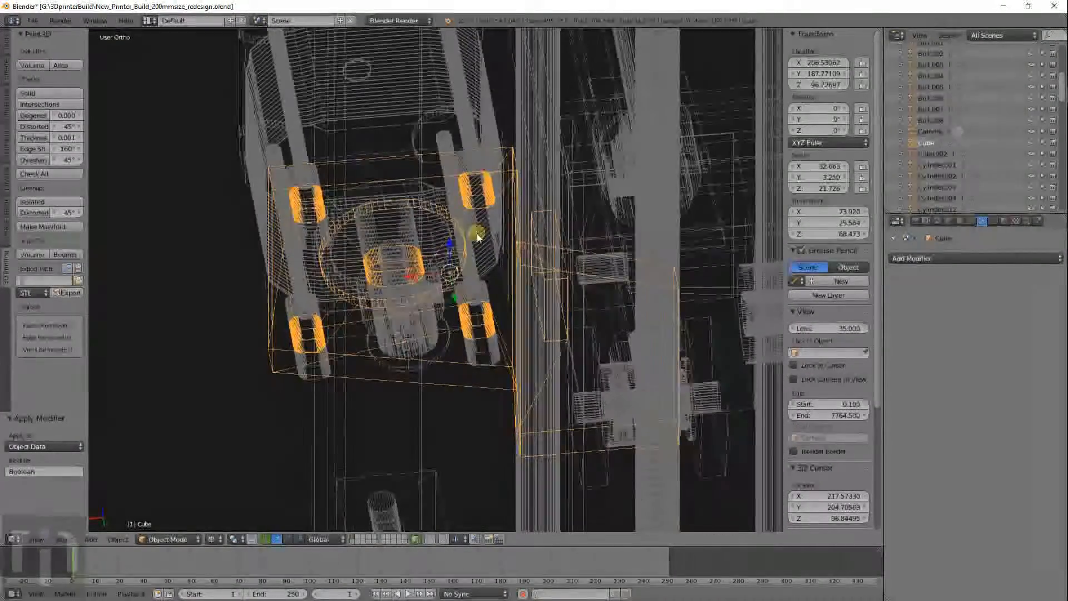
right_click(413, 188)
right_click(320, 370, "shift")
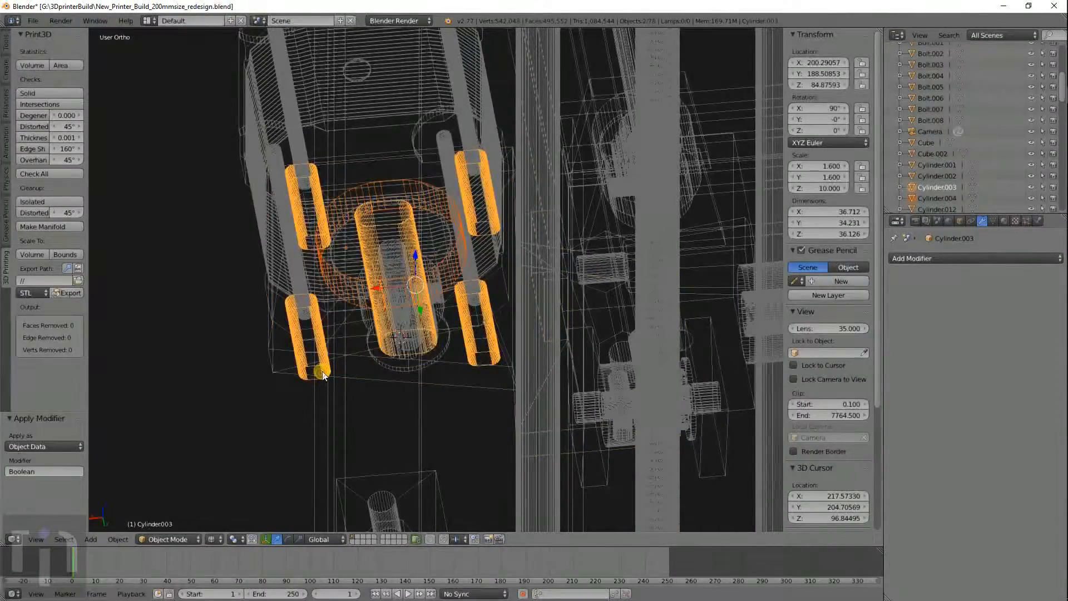
scroll(410, 339, "down", 5)
middle_click_drag(510, 338, 713, 332, "shift")
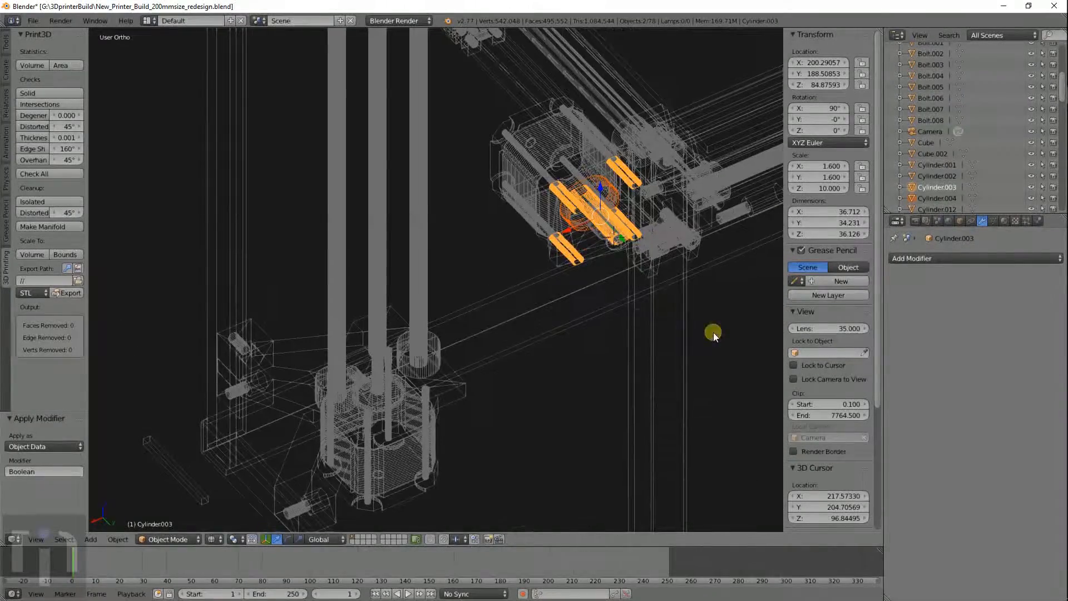
type("rz90")
key("Return")
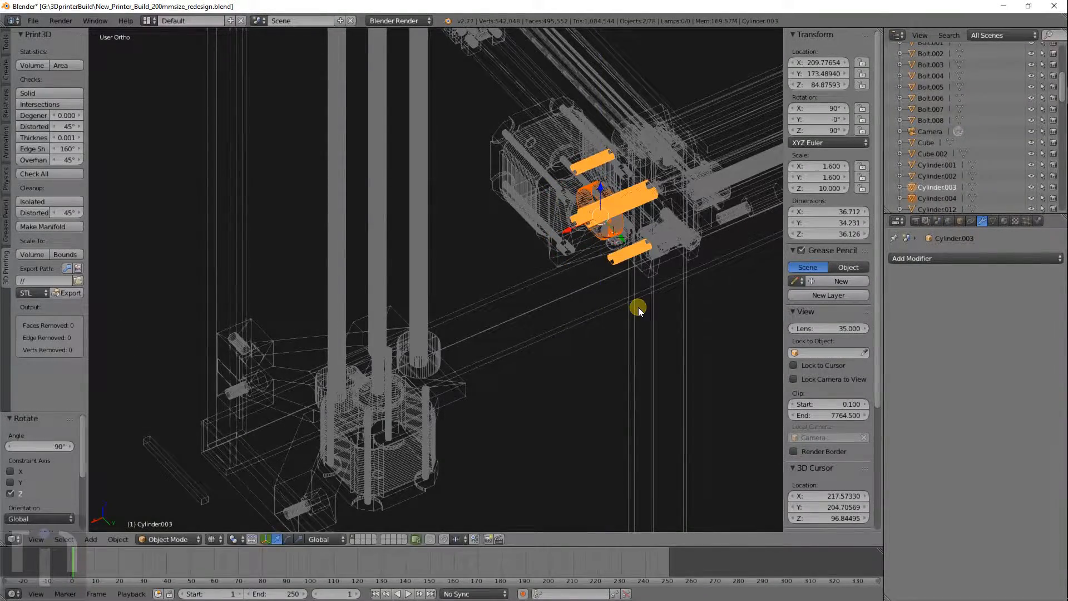
type("180")
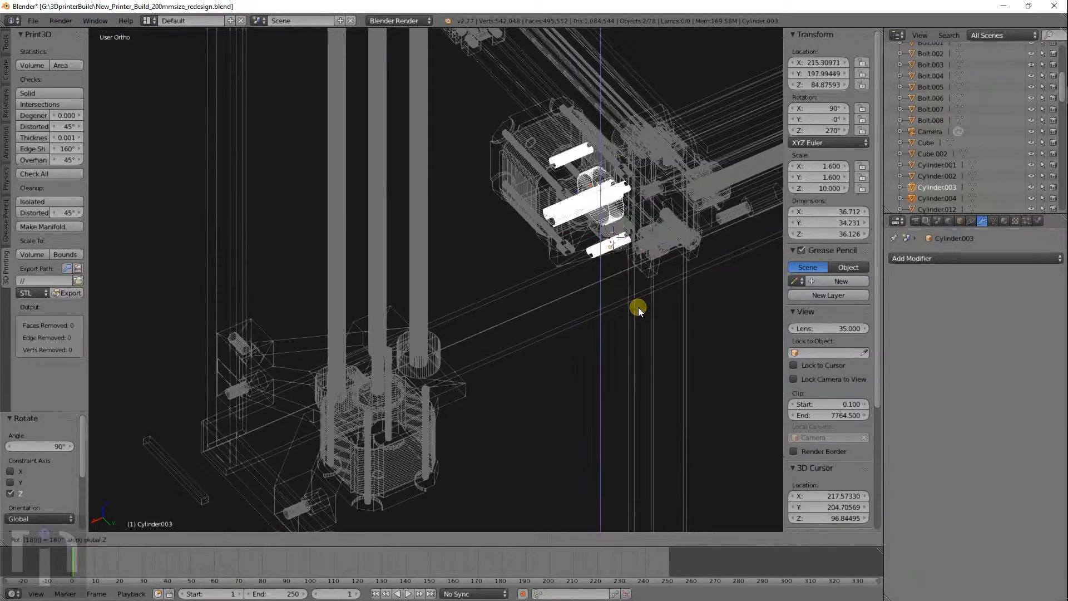
key("Return")
Move both cutters about -67.19 along the Z axis and about -42.37 along the Y axis, clear of the bracket
scroll(638, 309, "down", 1)
middle_click_drag(638, 310, 639, 241)
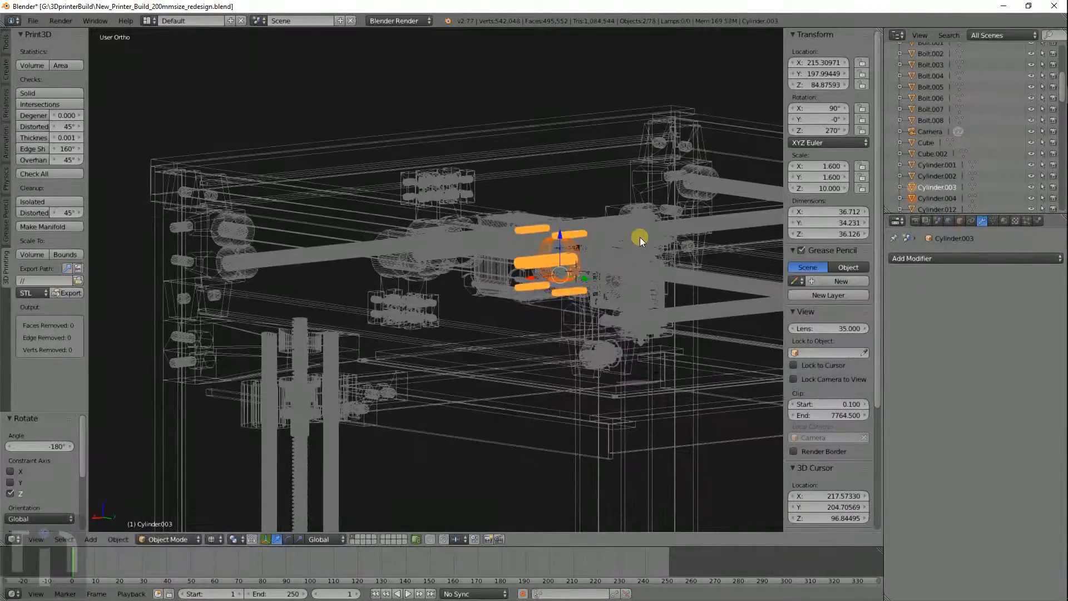
key("g")
key("z")
left_click(652, 374)
middle_click_drag(652, 379, 689, 393)
key("g")
key("y")
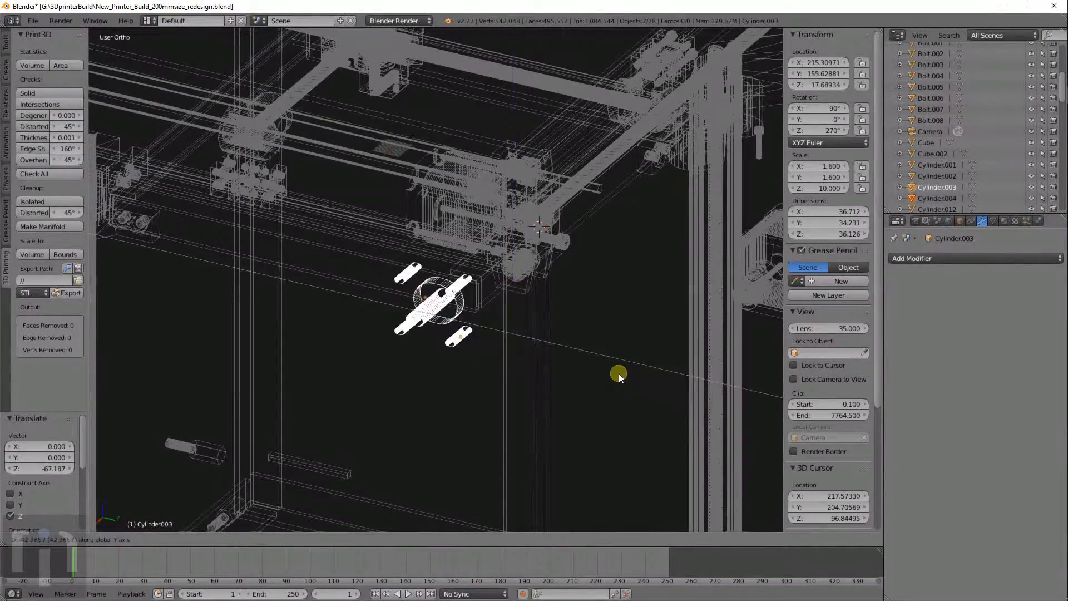
left_click(617, 372)
Inspect the motor bracket plate and its lower mounting bolt in solid shading
key("z")
middle_click_drag(644, 336, 573, 311)
scroll(666, 329, "up", 5)
scroll(666, 329, "up", 2)
middle_click_drag(728, 301, 301, 353, "shift")
middle_click_drag(485, 359, 455, 326)
right_click(502, 325)
right_click(540, 362)
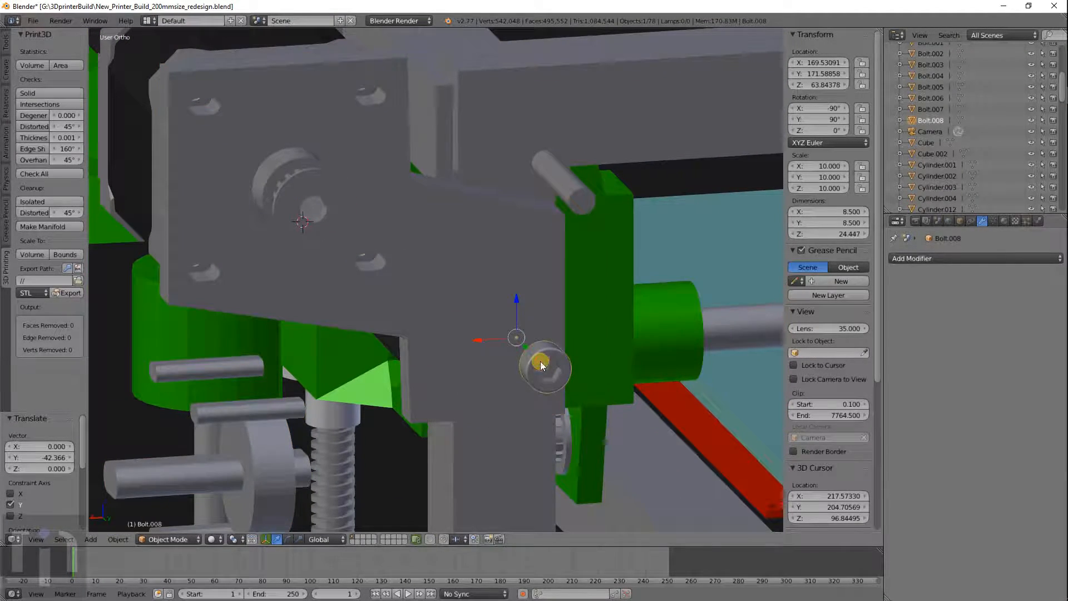
right_click(526, 312)
Add a mesh cylinder and move it between the frame bolts and the motor, at about X 190.51 and Z 81.05
key("KP_1")
key("z")
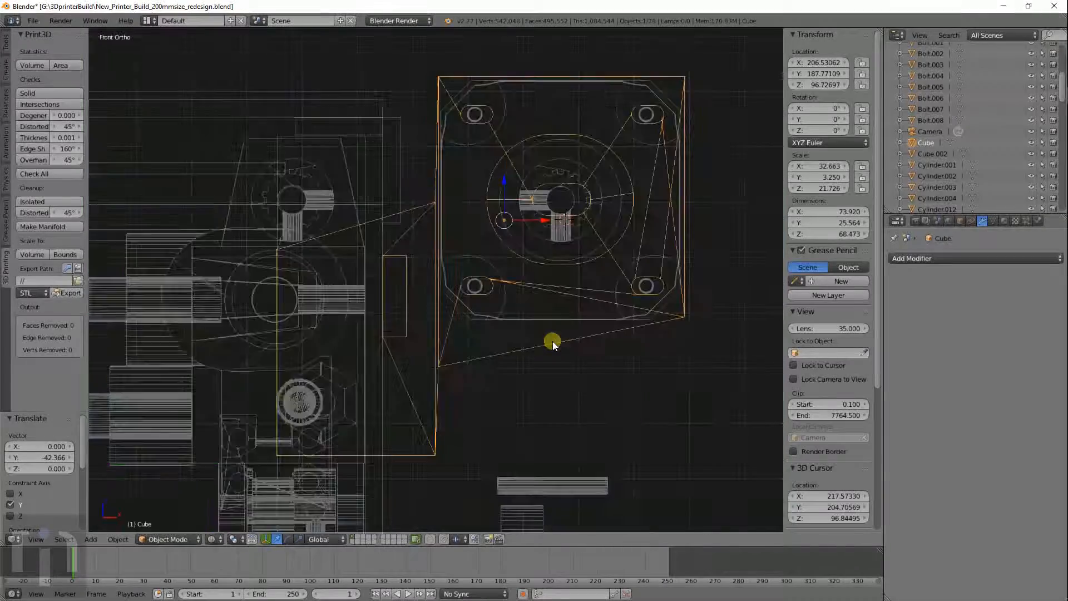
middle_click_drag(455, 323, 539, 341, "shift")
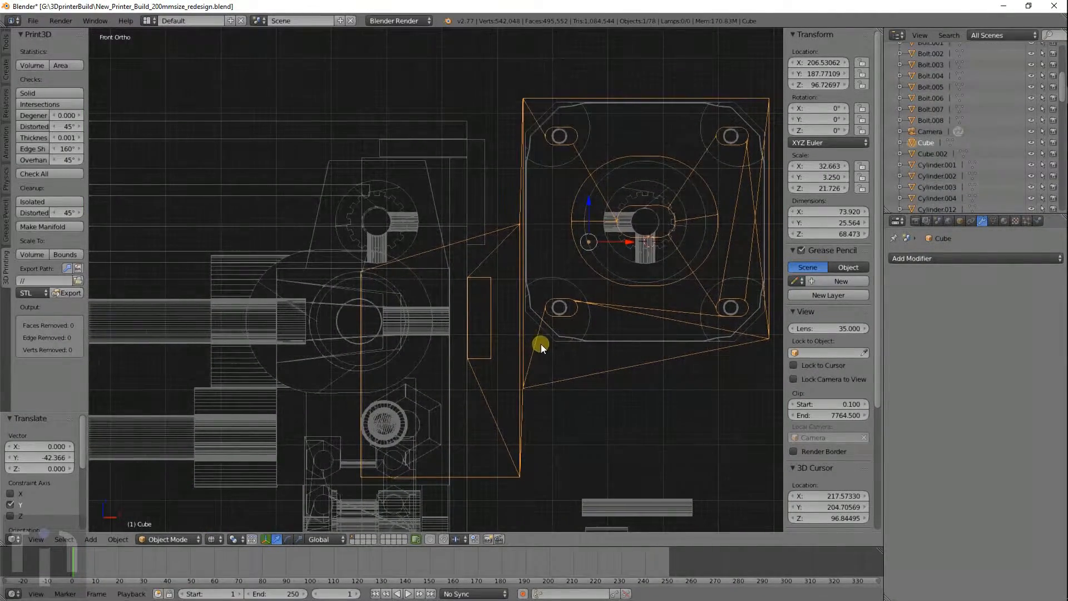
key("shift+a")
mouse_move(466, 321)
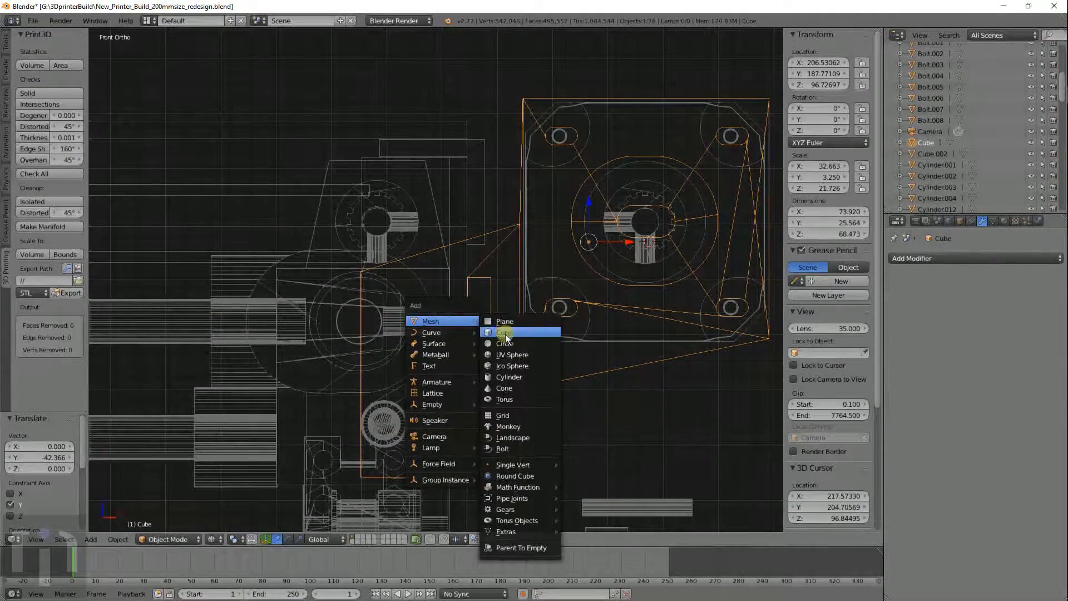
left_click(518, 377)
key("g")
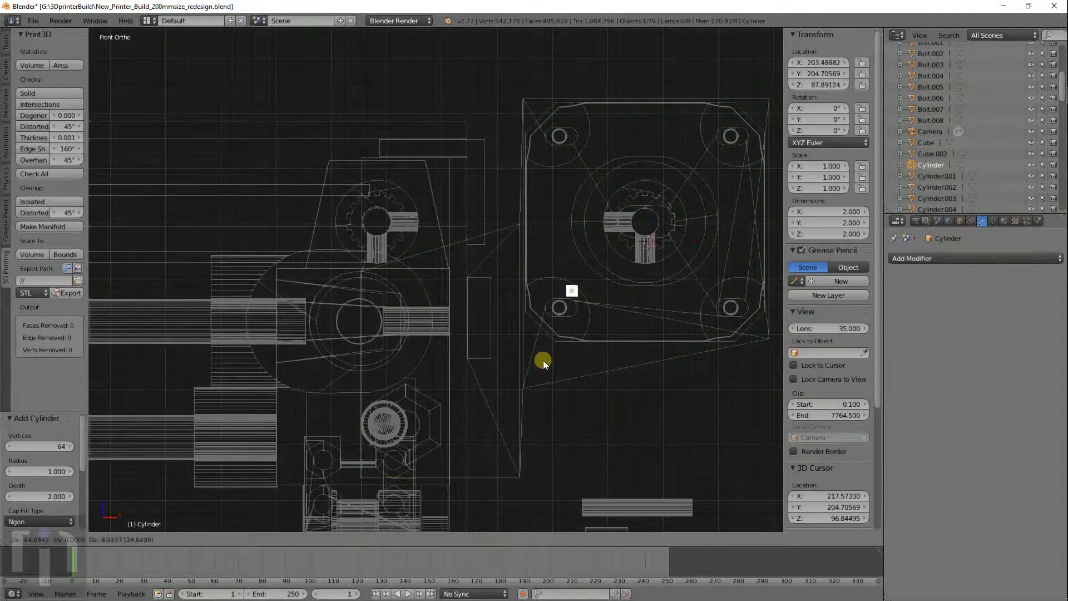
left_click(488, 389)
Rotate the cylinder 90° about X and 90° about Z, and set its dimensions to 5.25 × 5.25 × 20
type("x90")
key("Return")
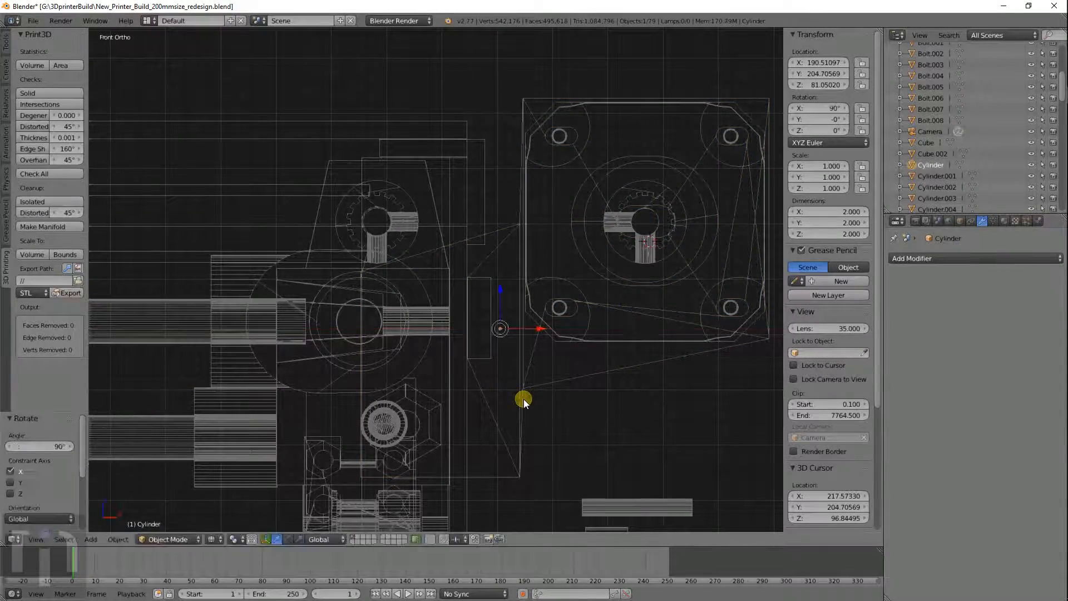
type("rz90")
key("Return")
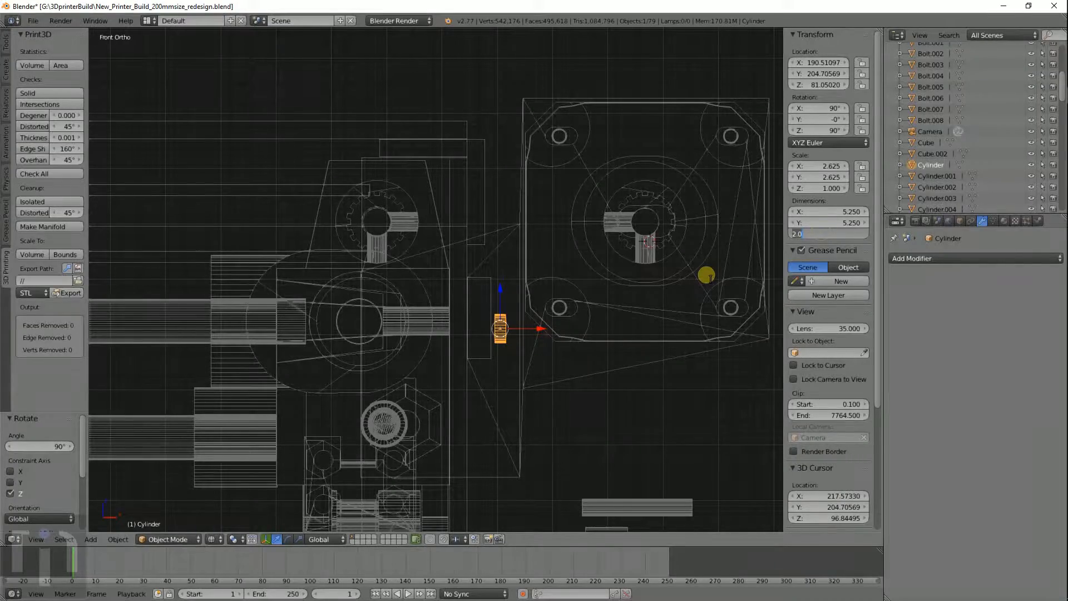
type("20")
key("Return")
Move the cylinder about -2.26 along X and 1.35 along Z to line it up with the horizontal bolt
scroll(706, 274, "up", 5)
middle_click_drag(600, 346, 549, 264, "shift")
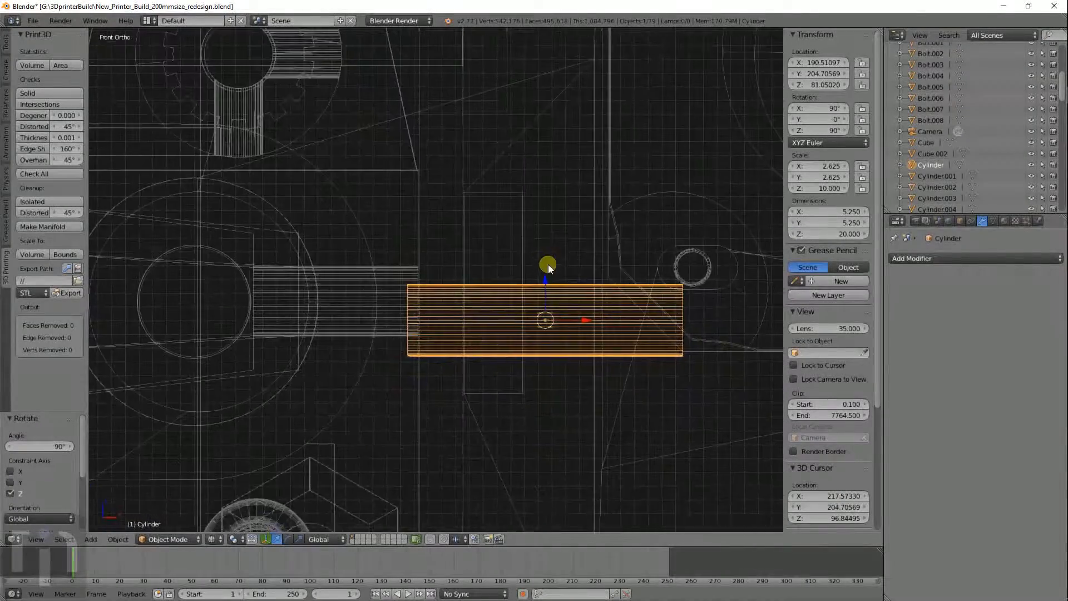
scroll(549, 265, "up", 4)
key("g")
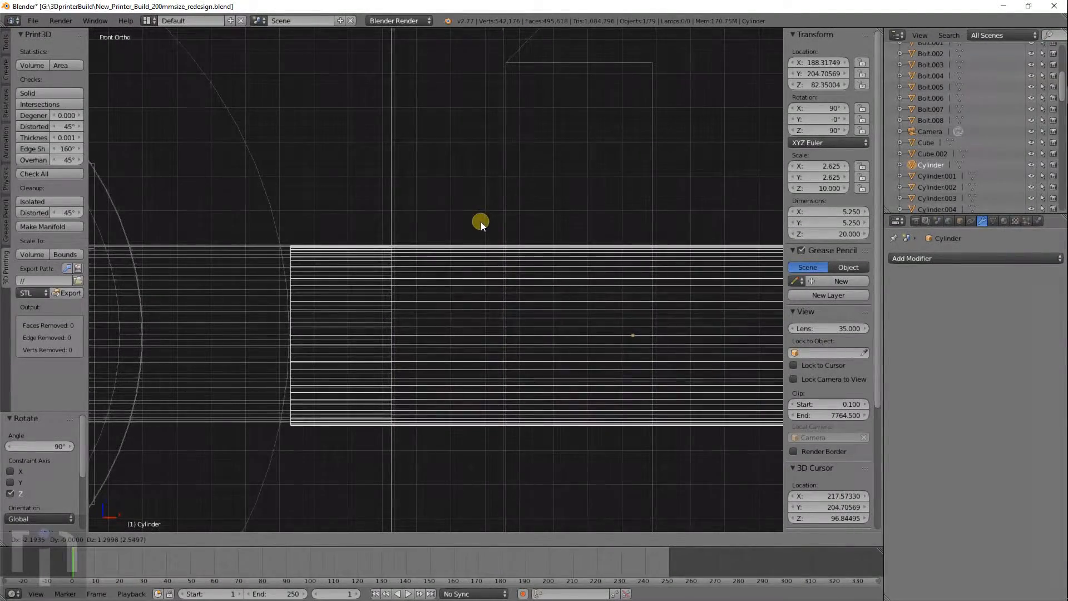
left_click(479, 220)
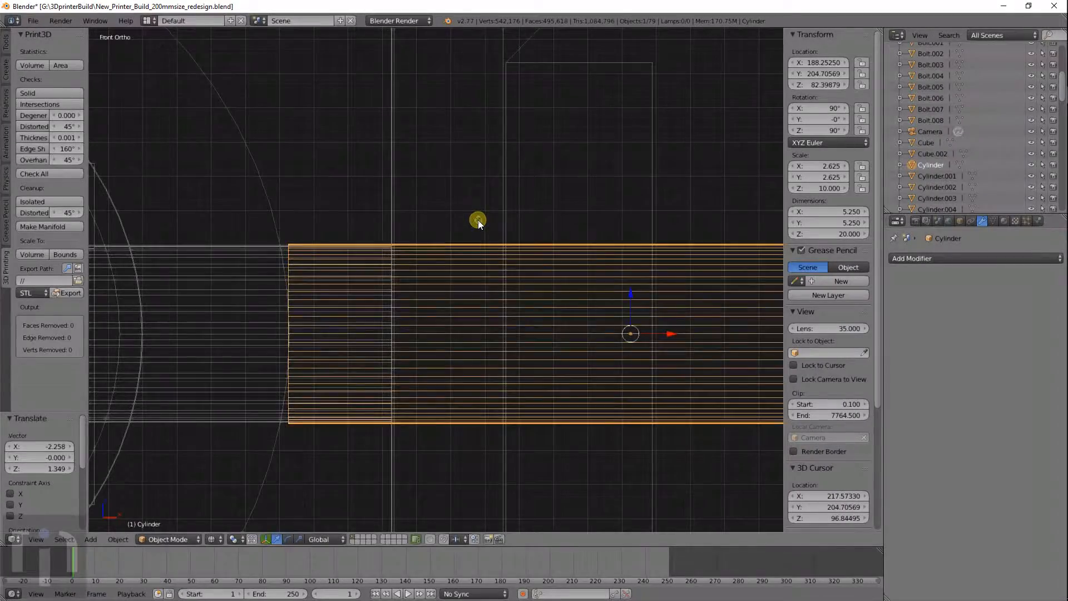
Move the cylinder about -37.47 along the Y axis toward the horizontal bolt on the carriage block
scroll(480, 220, "down", 7)
key("KP_7")
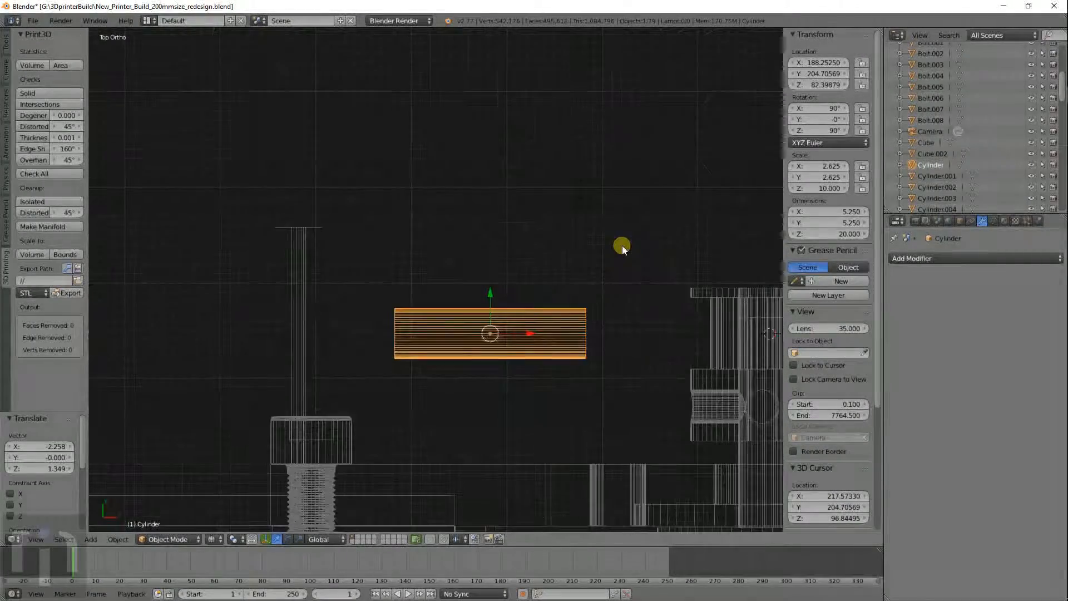
scroll(582, 254, "down", 6)
middle_click_drag(510, 256, 509, 160, "shift")
scroll(510, 134, "up", 4)
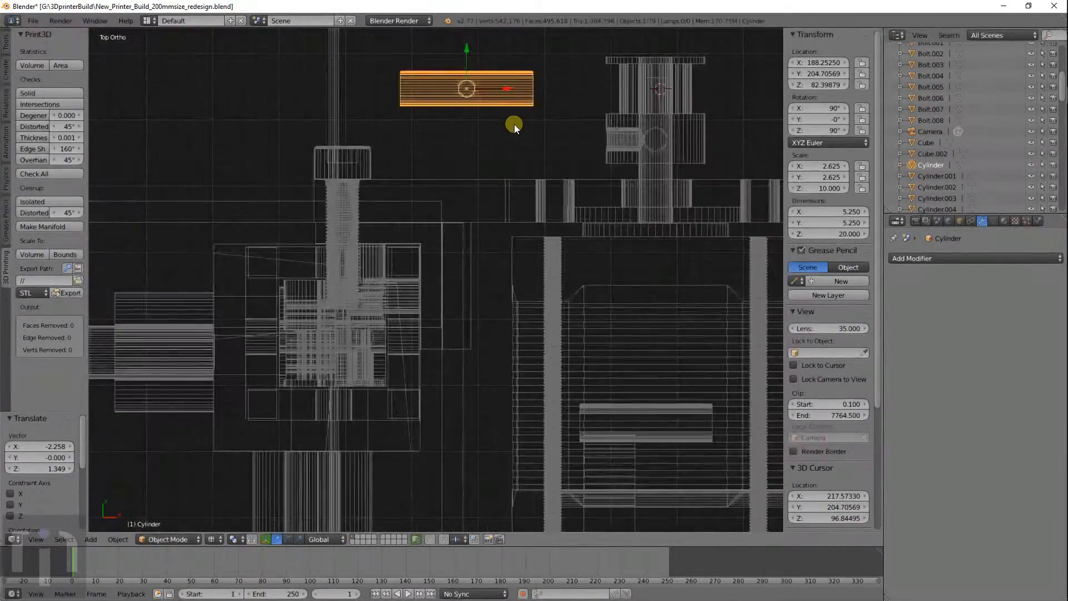
key("g")
key("y")
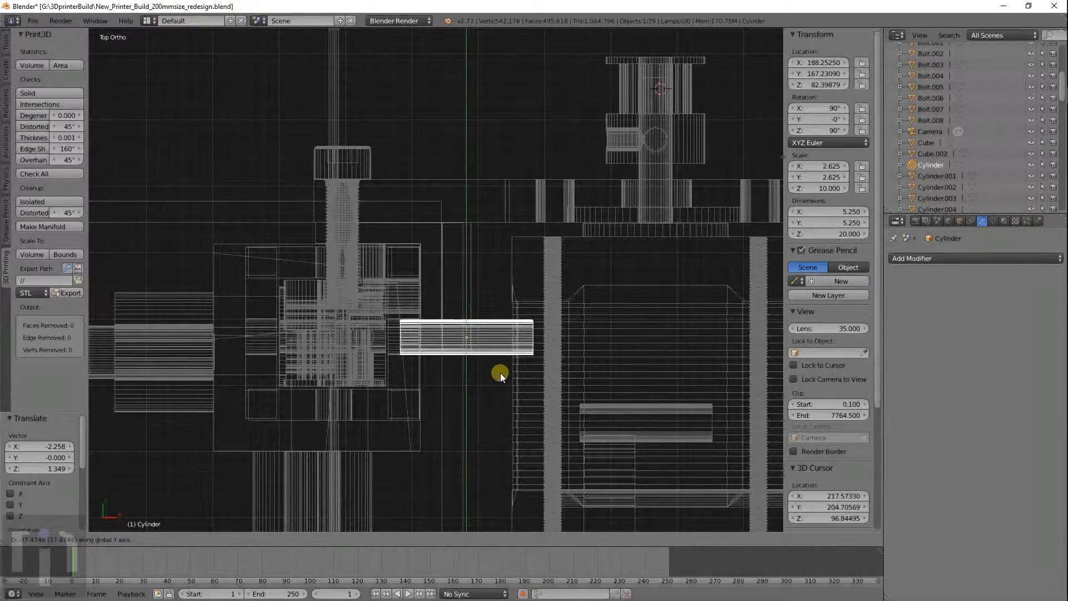
left_click(500, 373)
Fine-tune the cylinder's position about 6.70 and then -0.50 along the Y axis to align it with the horizontal bolt
scroll(504, 384, "down", 4)
middle_click_drag(505, 391, 390, 395)
key("g")
key("y")
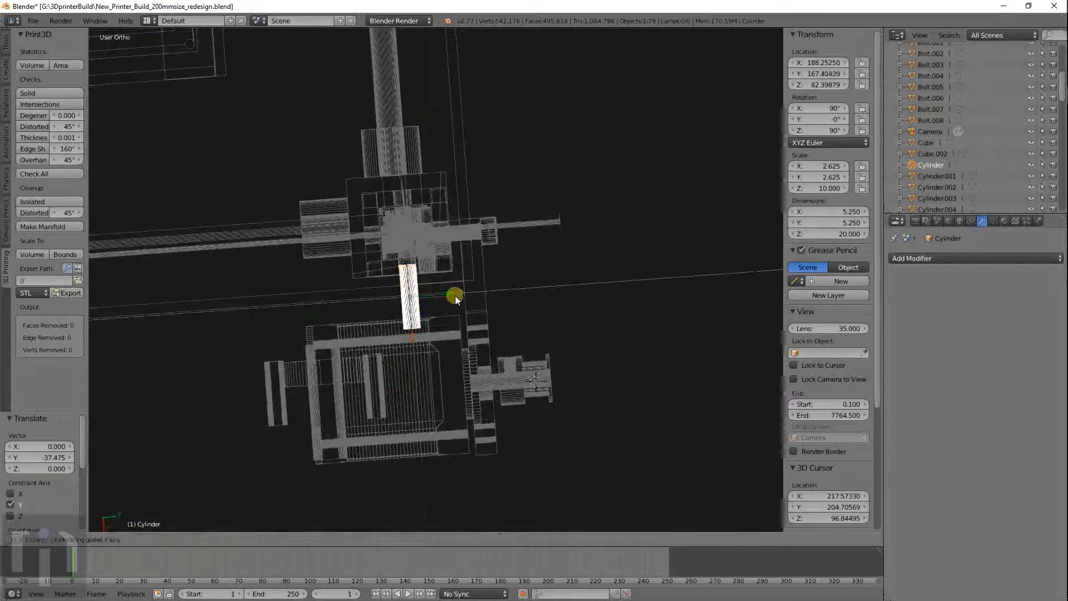
left_click(476, 299)
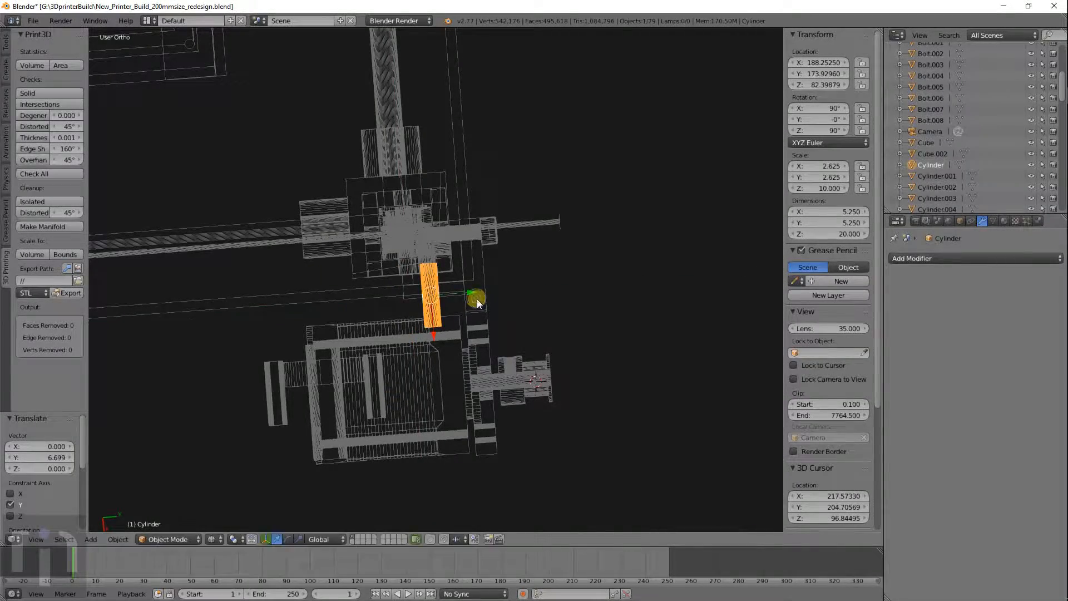
key("KP_7")
scroll(477, 299, "up", 8)
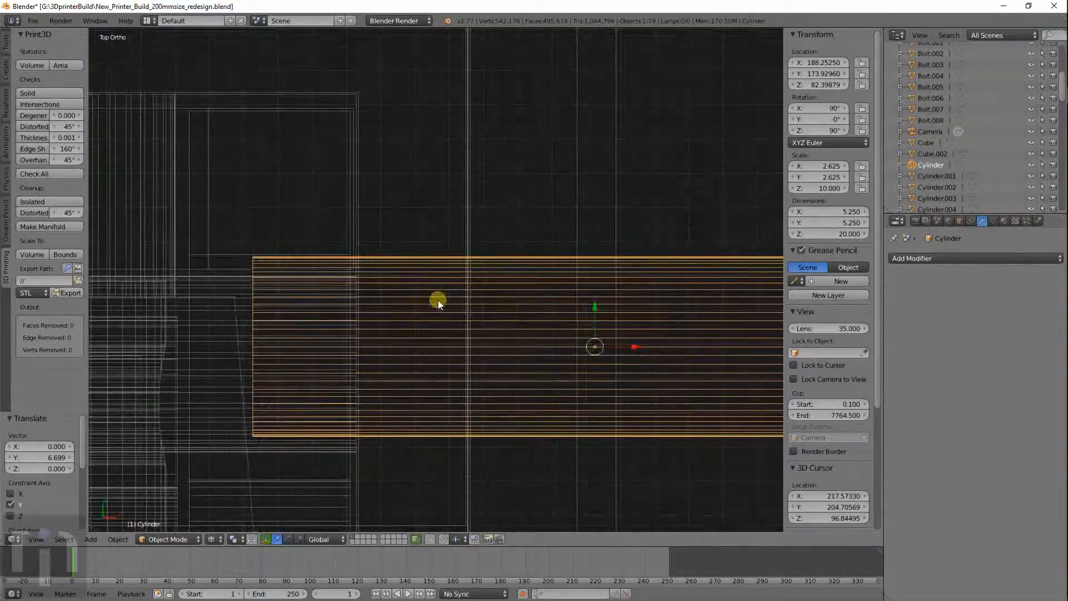
key("g")
key("x")
key("y")
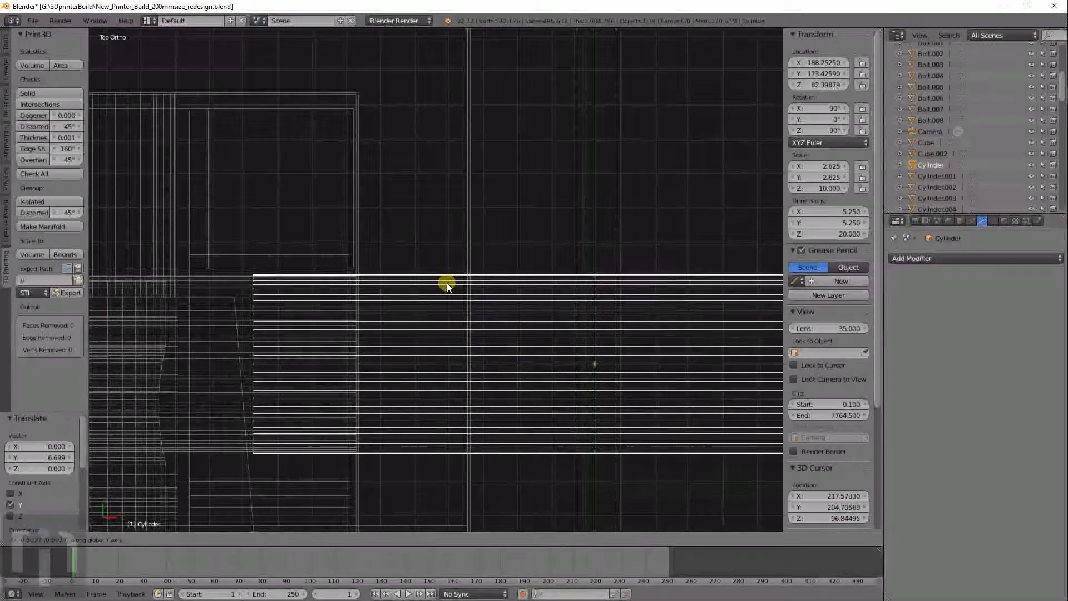
left_click(447, 285)
Duplicate the cylinder about -13.04 along X and 8.44 along Y, and rotate the copy 90° about Z
scroll(461, 272, "down", 7)
middle_click_drag(477, 262, 543, 317, "shift")
key("shift+d")
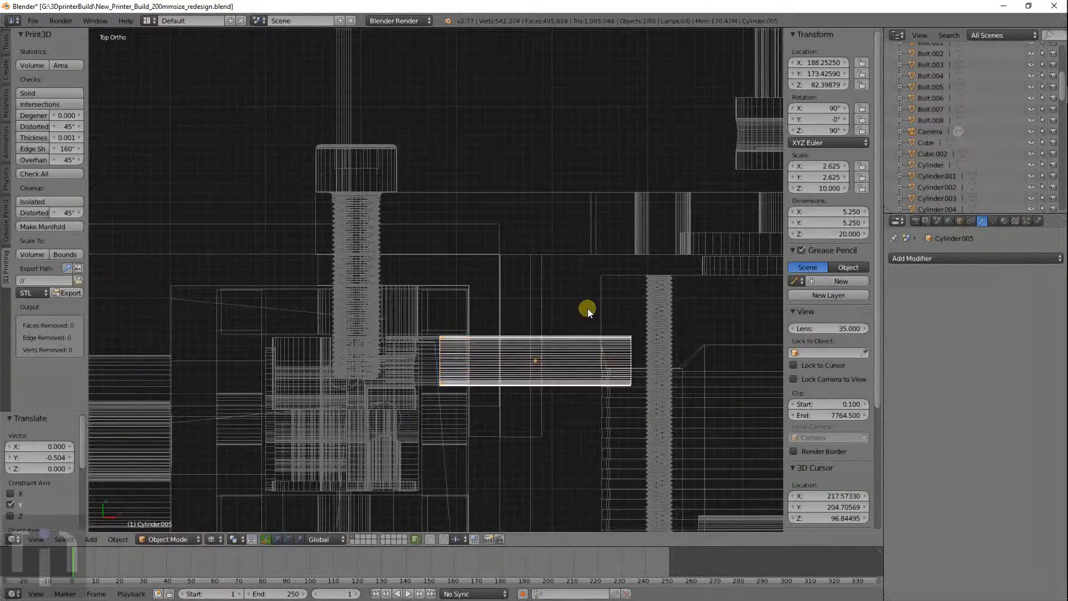
left_click(478, 237)
type("rz90")
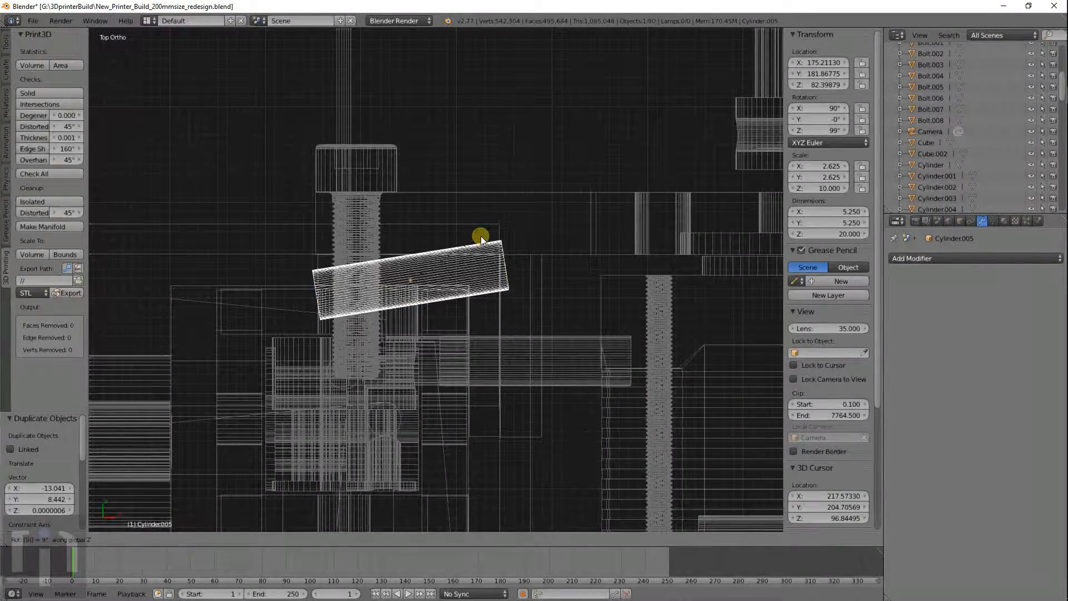
key("Return")
Move the rotated copy about -1.83 along X and 0.89 along Y, closer to the bracket's mounting bolt
scroll(481, 236, "up", 5)
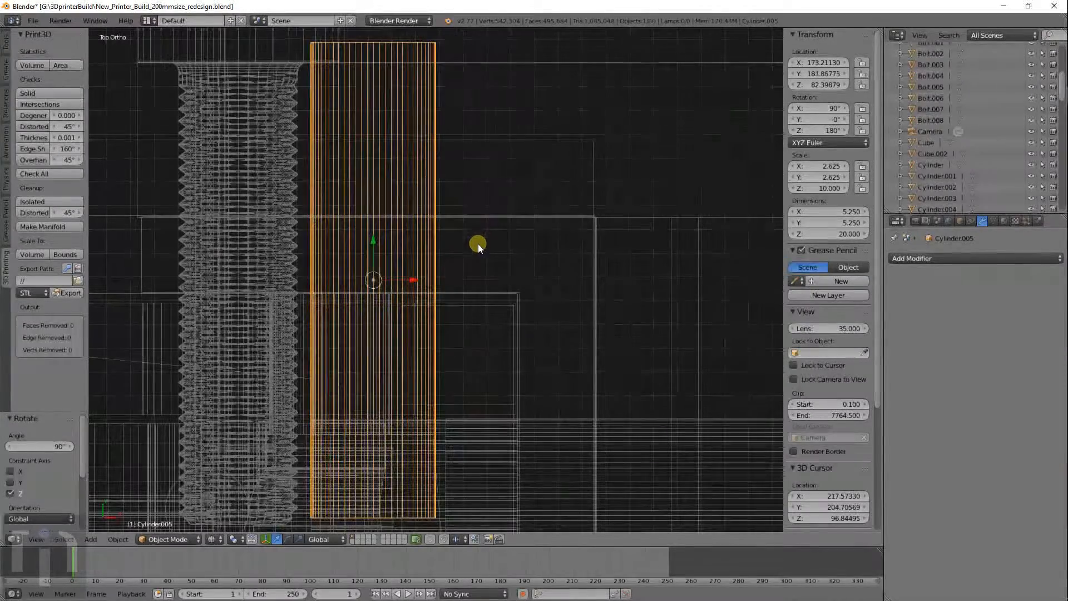
key("g")
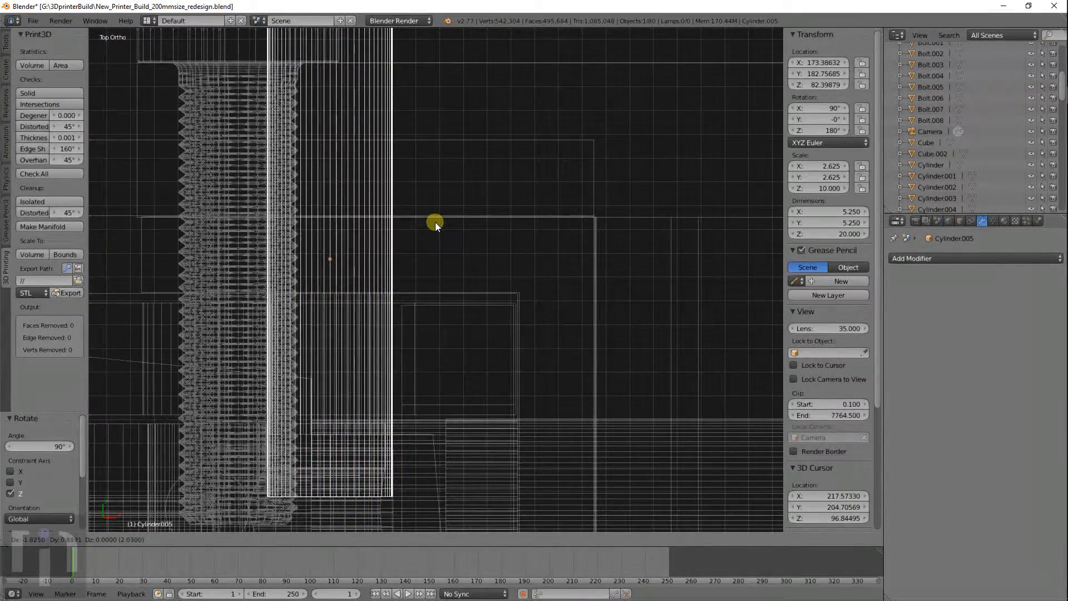
left_click(435, 222)
Lower the copied cylinder about 18.08 and then 0.59 along the Z axis to match the mounting bolt's height
scroll(435, 223, "down", 3)
key("KP_1")
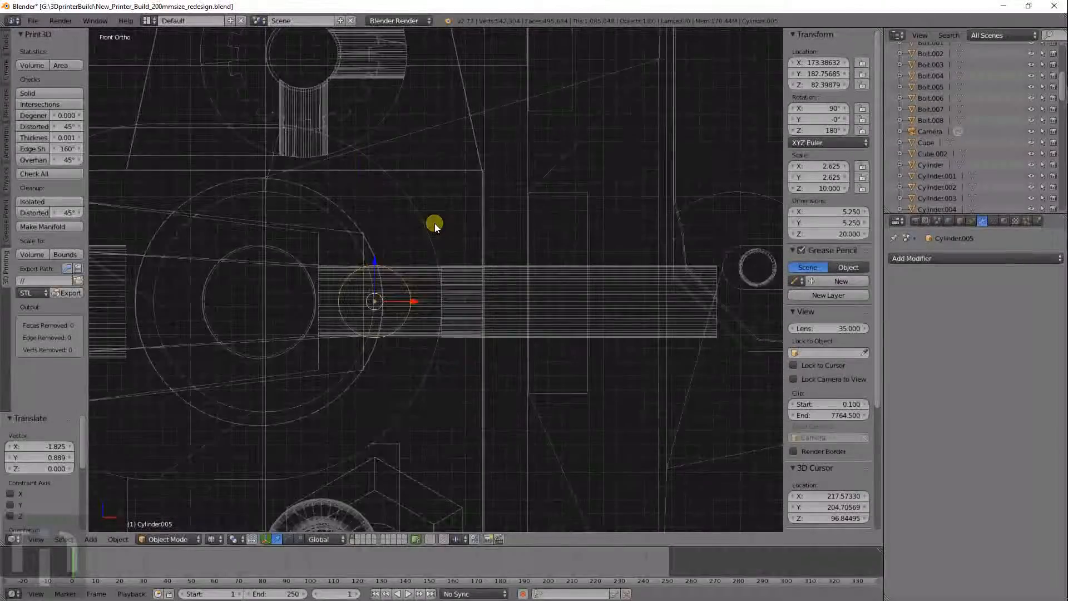
key("KP_7")
key("KP_3")
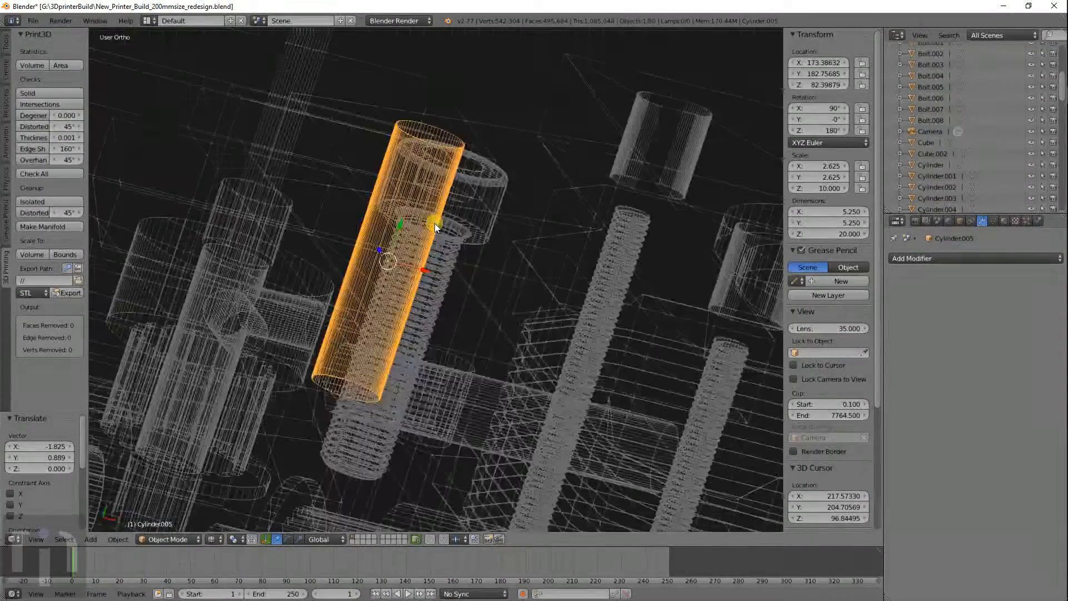
scroll(435, 227, "up", 3)
scroll(435, 224, "down", 10)
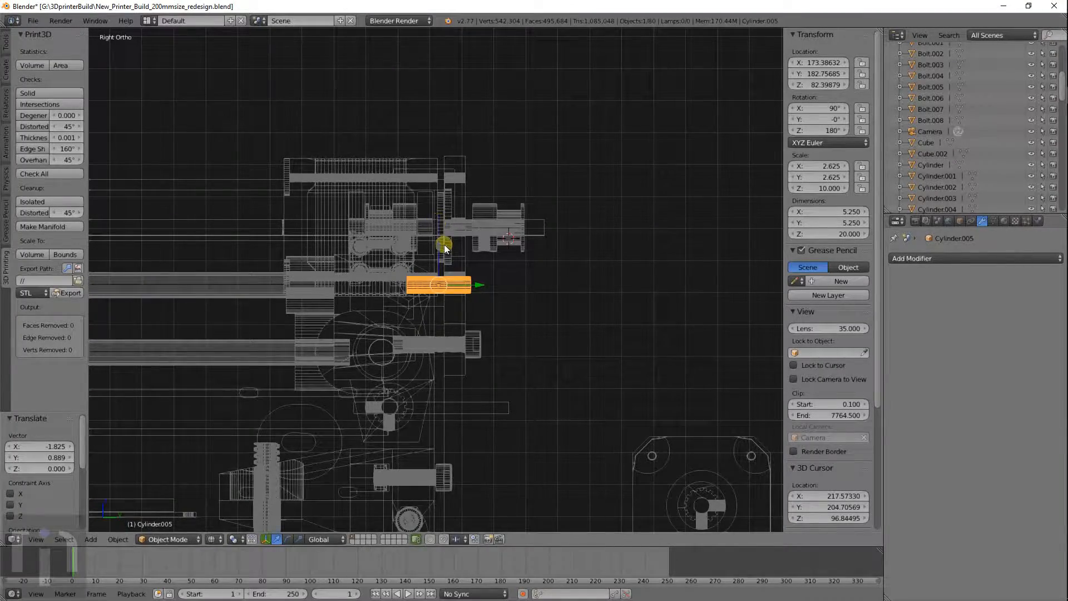
left_click_drag(439, 244, 438, 302)
middle_click_drag(484, 384, 481, 348, "shift")
scroll(481, 334, "up", 10)
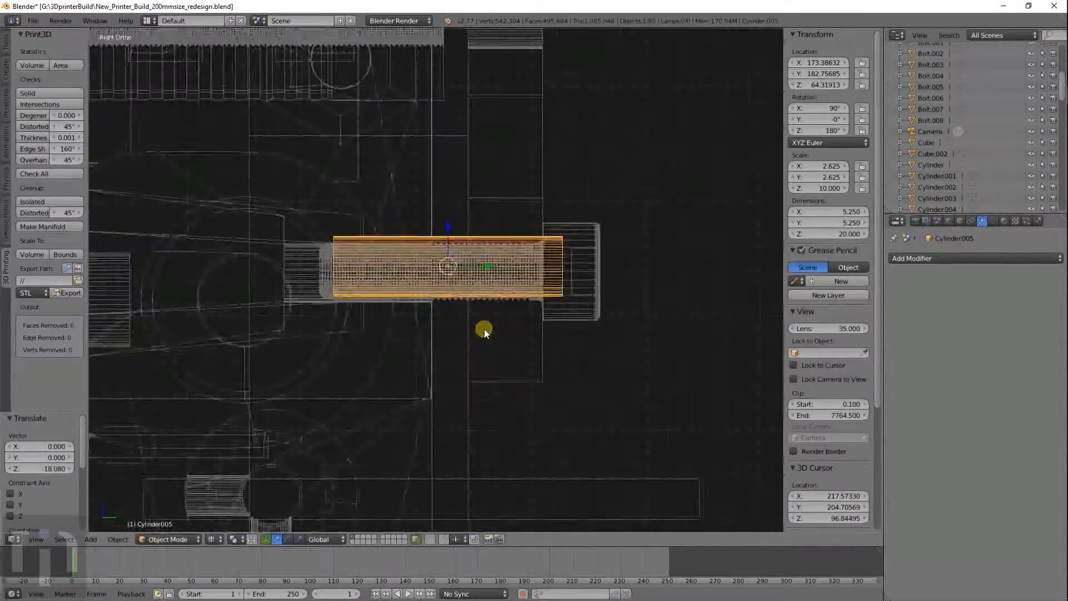
key("g")
key("z")
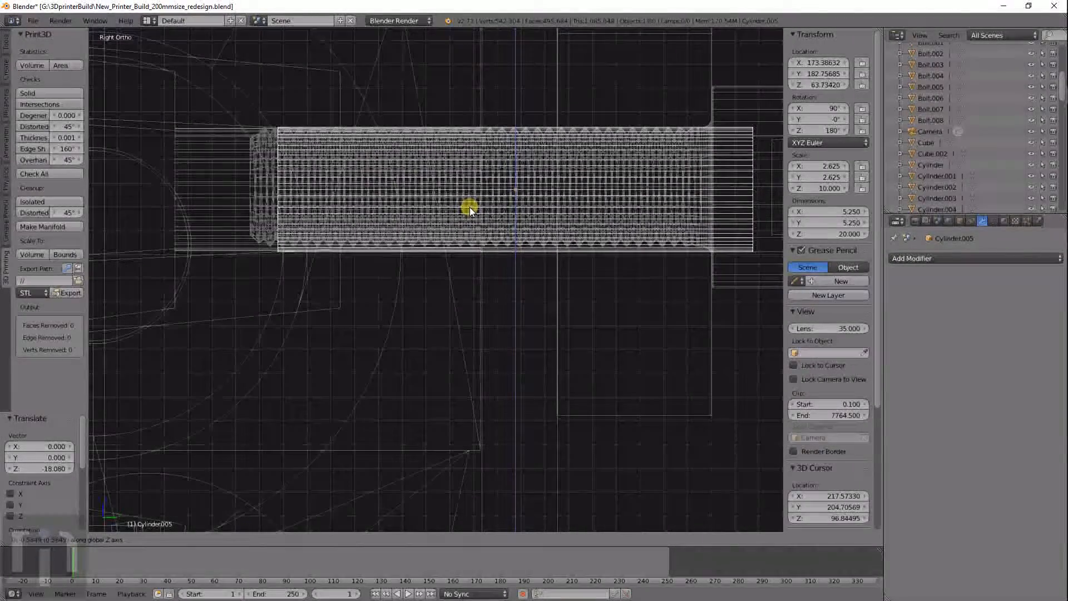
left_click(522, 208)
Move the mounting bolt Bolt.008 about 65.46 along the X axis, away from the copied cylinder
scroll(522, 208, "down", 5)
middle_click_drag(593, 219, 603, 159)
key("KP_7")
scroll(475, 273, "up", 4)
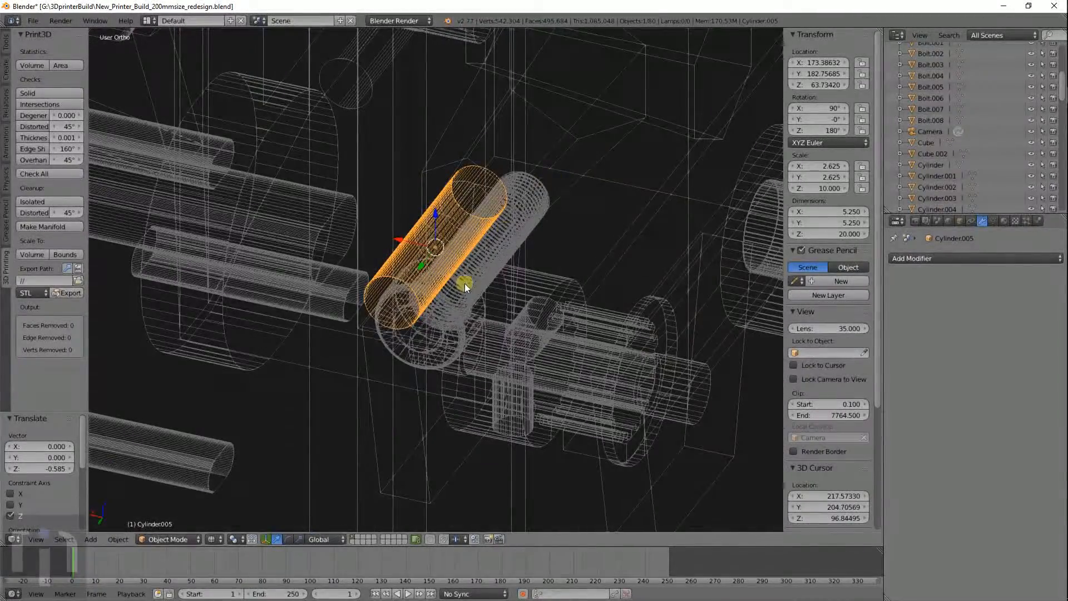
right_click(465, 283)
scroll(480, 276, "down", 4)
key("g")
key("x")
left_click(215, 211)
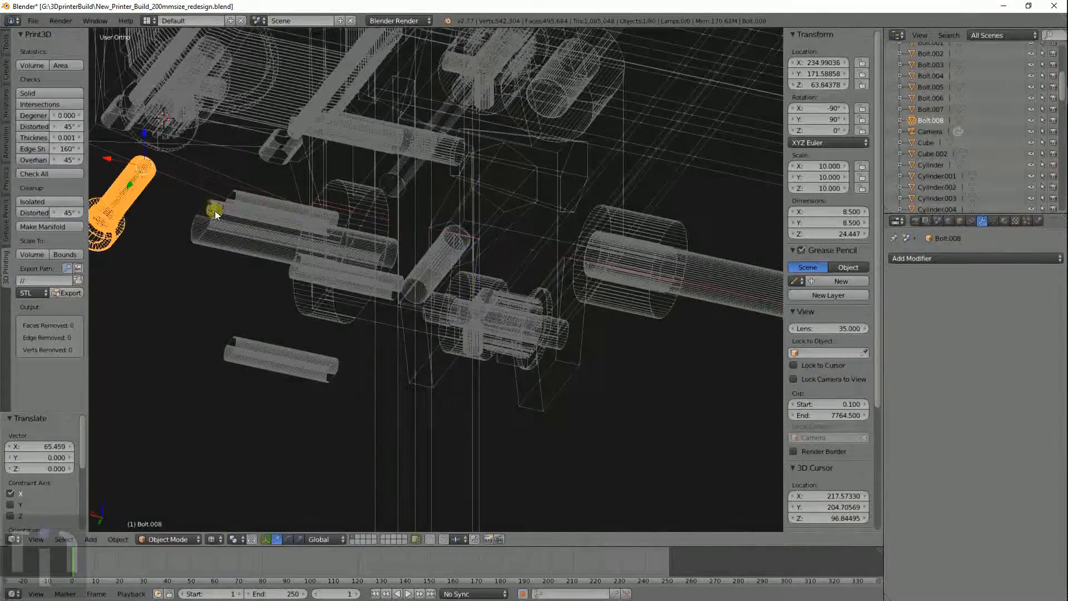
Select the copied cylinder together with the original one and join them into a single bolt-hole cutter
scroll(338, 262, "up", 5)
right_click(409, 276)
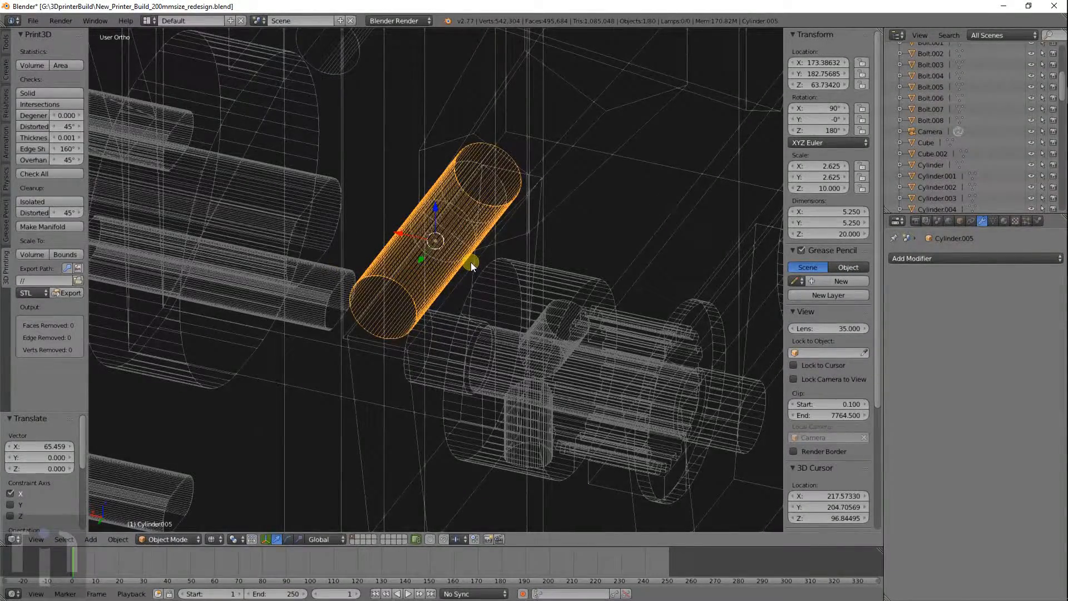
key("KP_1")
key("KP_7")
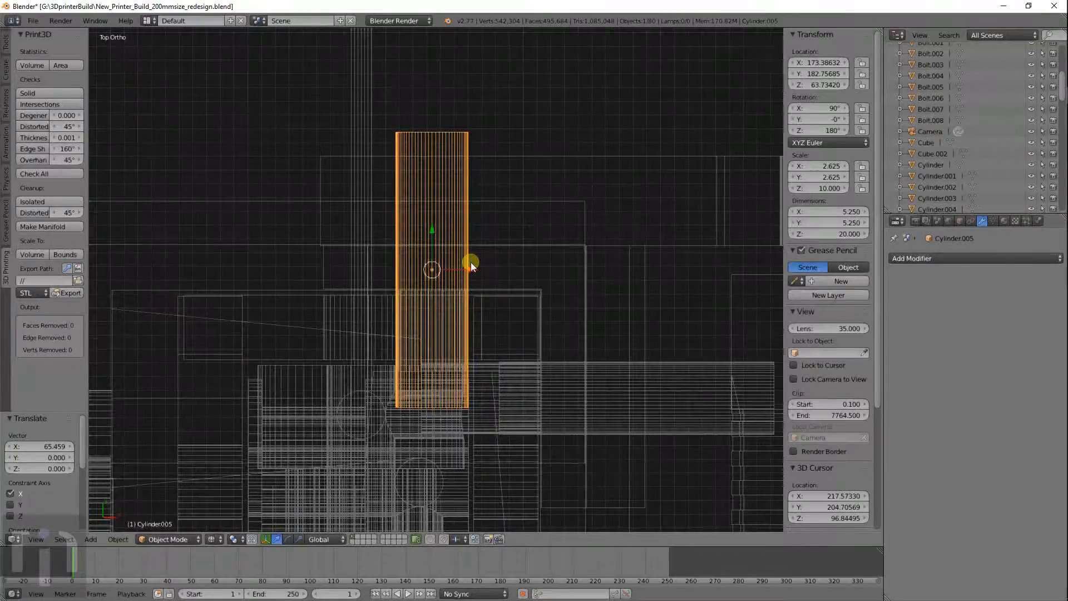
scroll(471, 262, "down", 6)
key("z")
mouse_move(549, 306)
middle_mouse_down()
mouse_move(517, 285)
mouse_move(539, 165)
mouse_move(353, 170)
mouse_move(323, 208)
mouse_move(409, 208)
mouse_move(487, 270)
mouse_move(410, 292)
mouse_move(430, 297)
mouse_move(478, 233)
mouse_move(532, 236)
mouse_move(459, 268)
mouse_move(367, 219)
middle_mouse_up()
key("z")
right_click(323, 175, "shift")
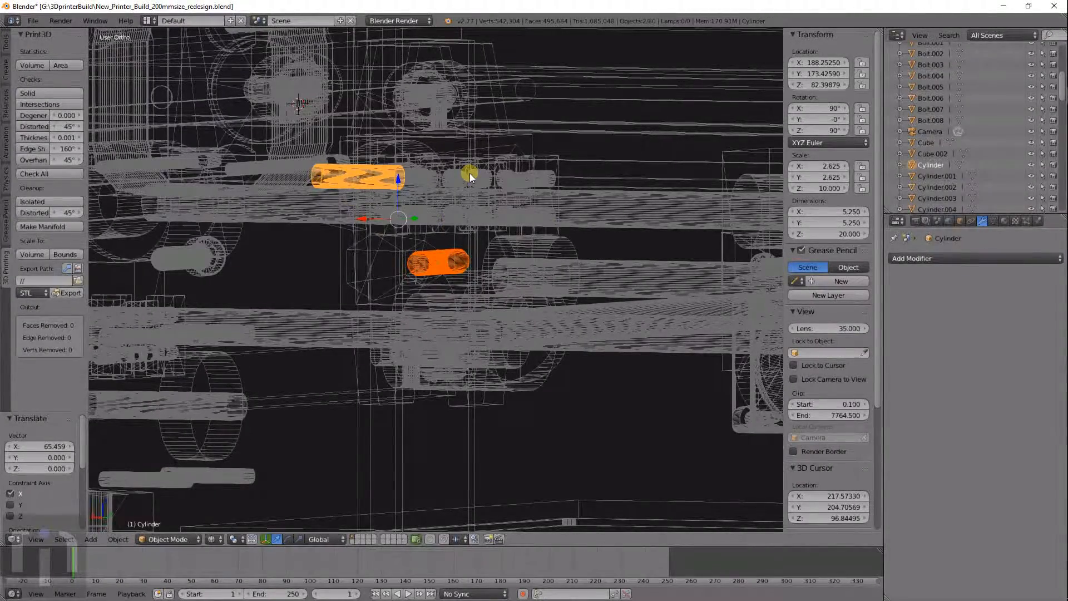
key("ctrl+j")
Add a Boolean modifier to the bracket plate and set its operation to Difference
key("z")
mouse_move(425, 169)
middle_mouse_down()
mouse_move(538, 174)
mouse_move(526, 192)
mouse_move(418, 208)
middle_mouse_up()
right_click(418, 174)
key("KP_Decimal")
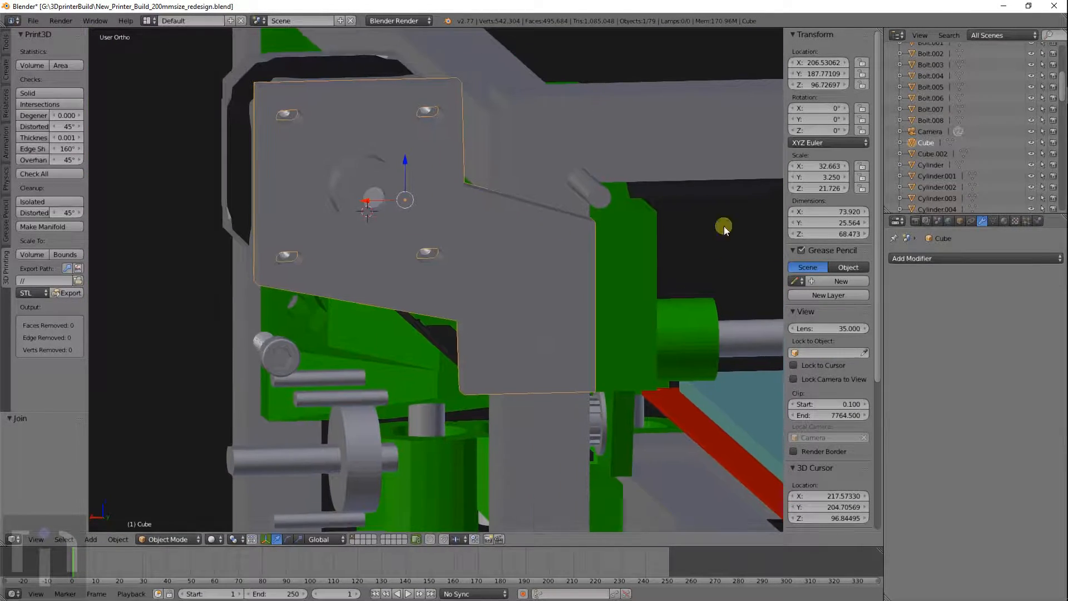
left_click(908, 259)
left_click(843, 309)
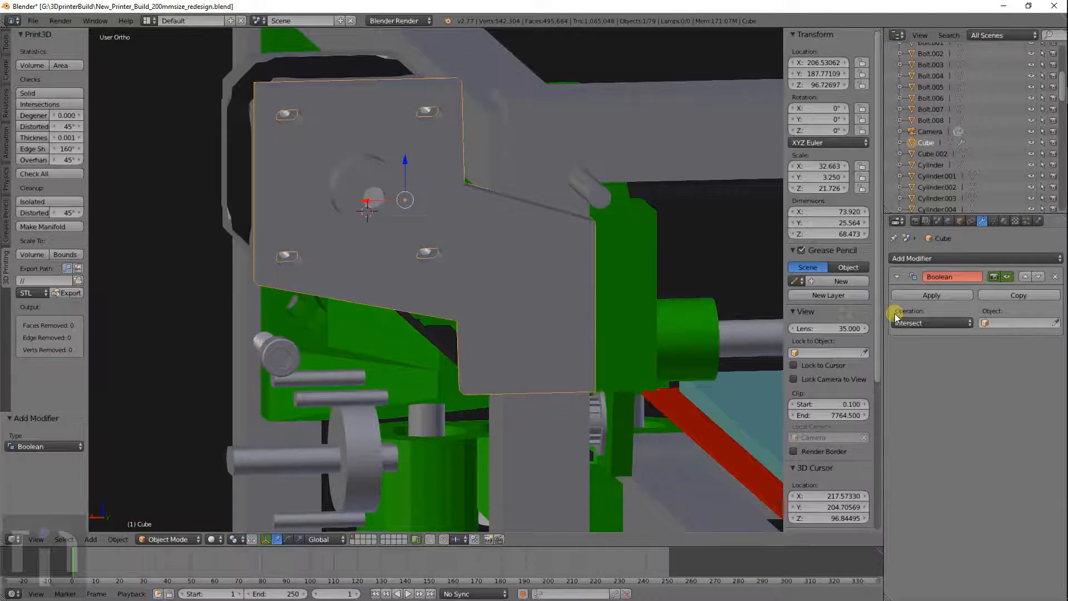
left_click(910, 322)
left_click(910, 286)
Set the joined bolt-hole cutter Cylinder as the bracket plate's Boolean object and apply the Difference modifier
left_click(1010, 324)
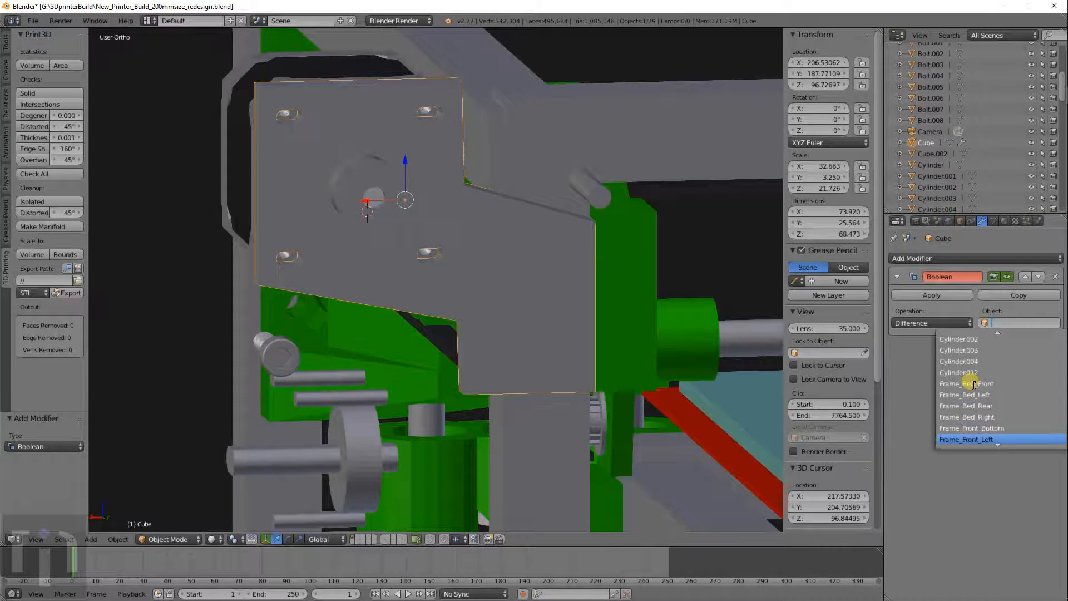
right_click(560, 337)
right_click(562, 337)
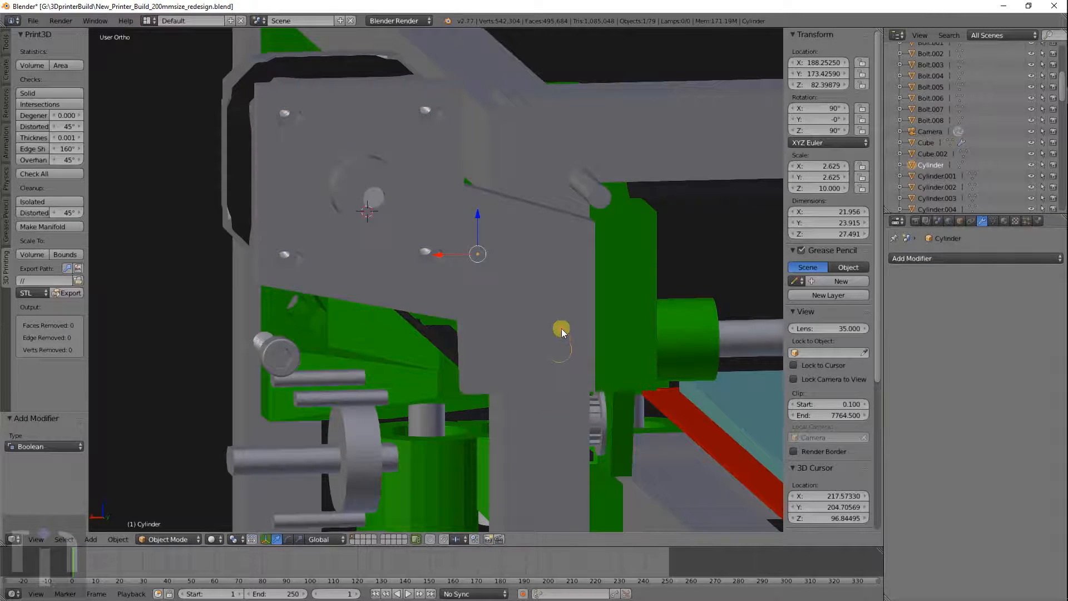
right_click(563, 307)
left_click(1005, 323)
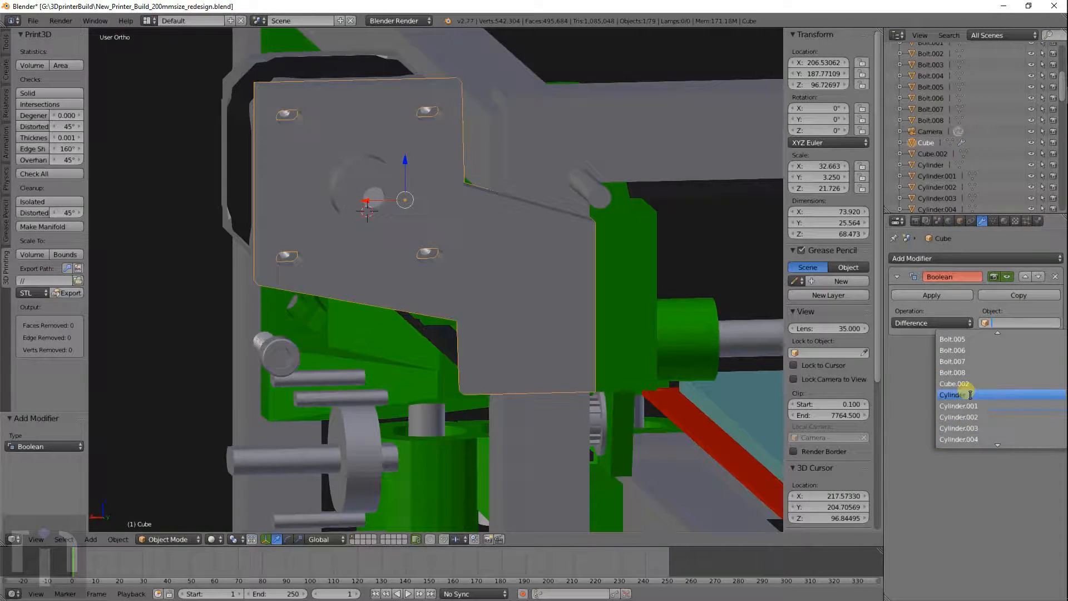
left_click(970, 394)
key("z")
middle_click_drag(575, 337, 586, 357)
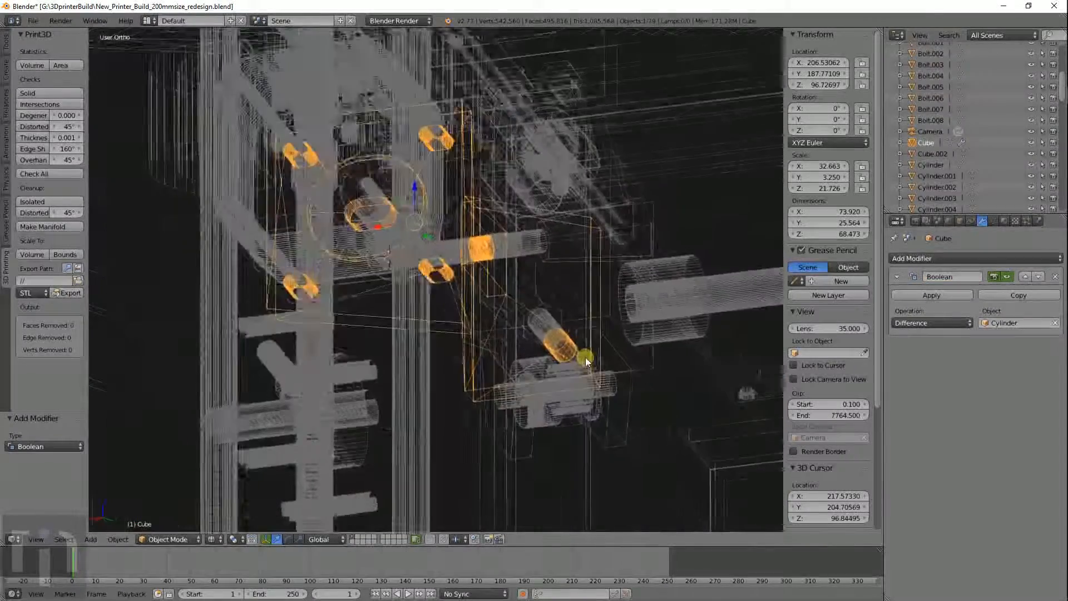
left_click(930, 297)
Select the joined bolt-hole cutter and lower it about 92.32 along the Z axis, out of the bracket
right_click(568, 349)
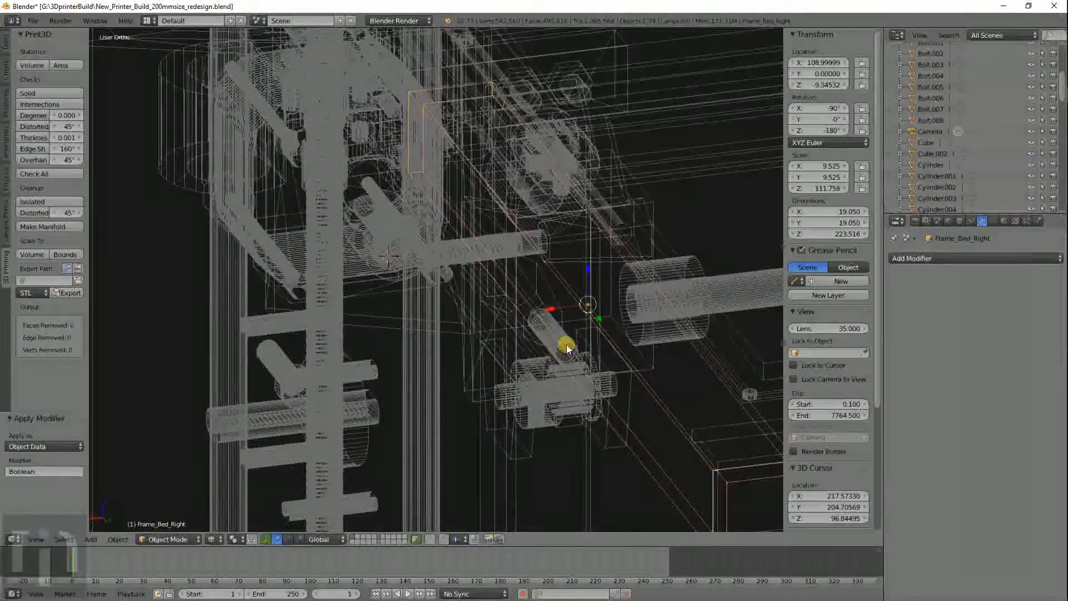
right_click(566, 344)
right_click(567, 345)
right_click(567, 345)
scroll(566, 345, "down", 7)
key("z")
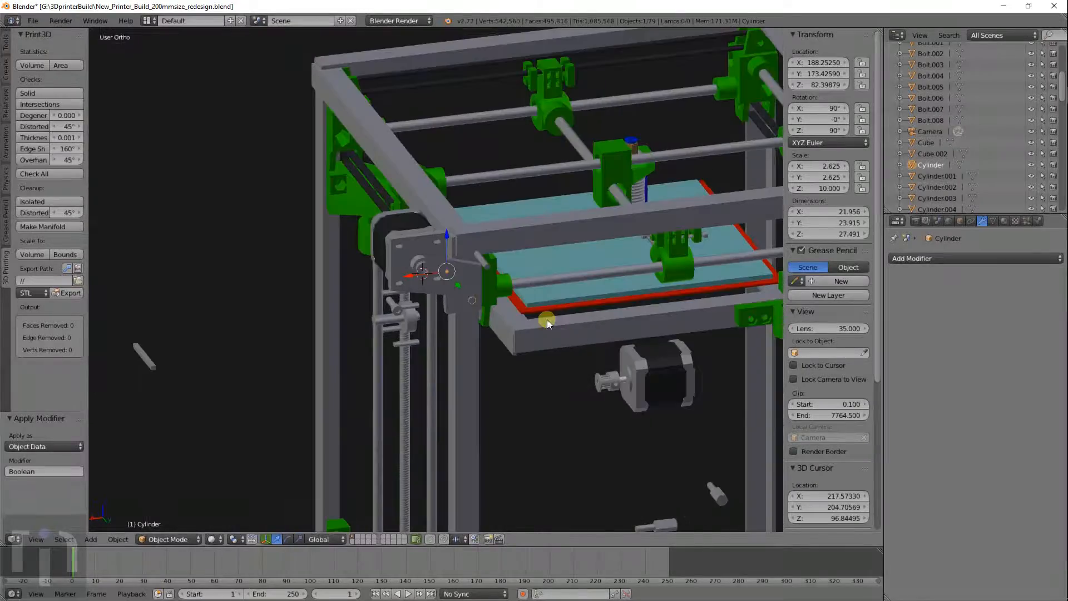
key("g")
key("z")
left_click(525, 408)
middle_click_drag(525, 407, 517, 305)
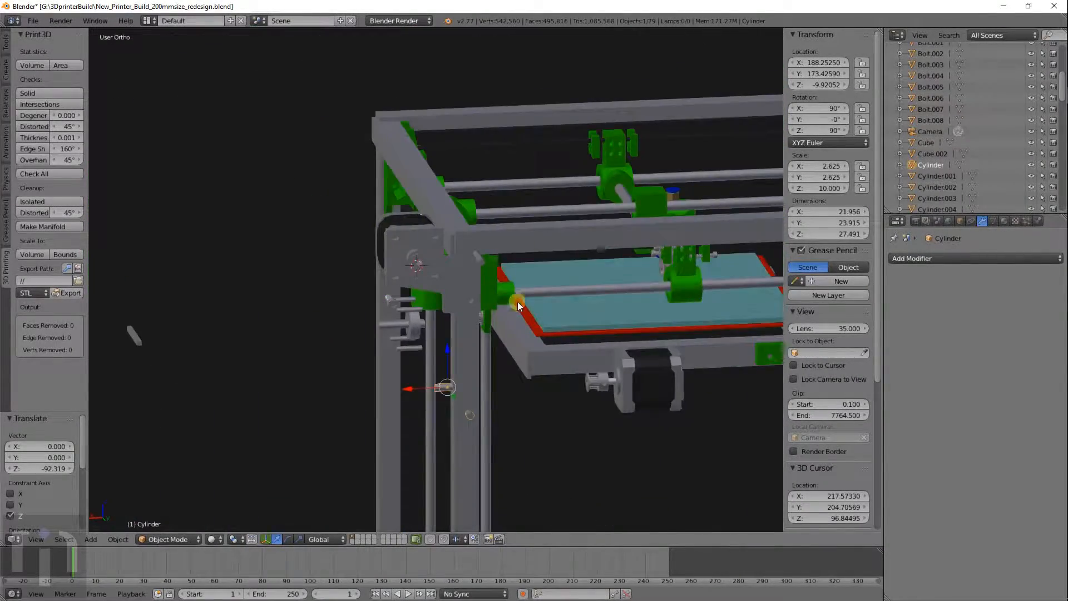
scroll(453, 279, "up", 4)
right_click(453, 278)
scroll(453, 278, "down", 3)
middle_click_drag(453, 278, 599, 287)
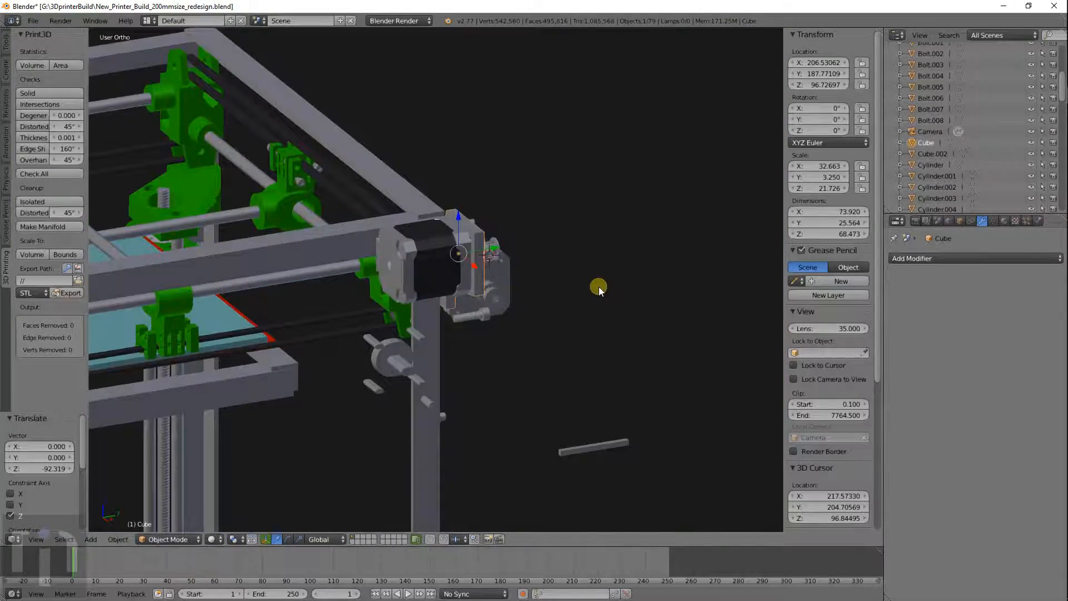
key("g")
left_click(643, 224)
Duplicate the rod Rod_Y_Right.003 and lower the copy about 64.89 along the Z axis
middle_click_drag(643, 223, 497, 250)
right_click(500, 252)
scroll(561, 280, "down", 5)
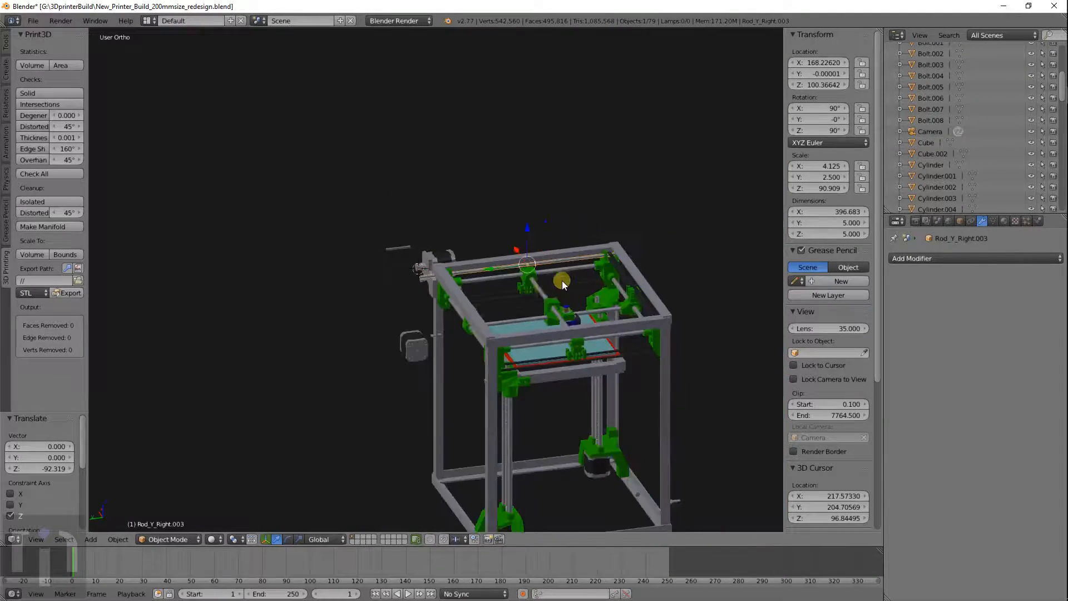
mouse_move(530, 306)
middle_mouse_down()
mouse_move(590, 314)
mouse_move(512, 312)
mouse_move(506, 293)
mouse_move(445, 272)
mouse_move(589, 266)
mouse_move(568, 284)
mouse_move(535, 286)
middle_mouse_up()
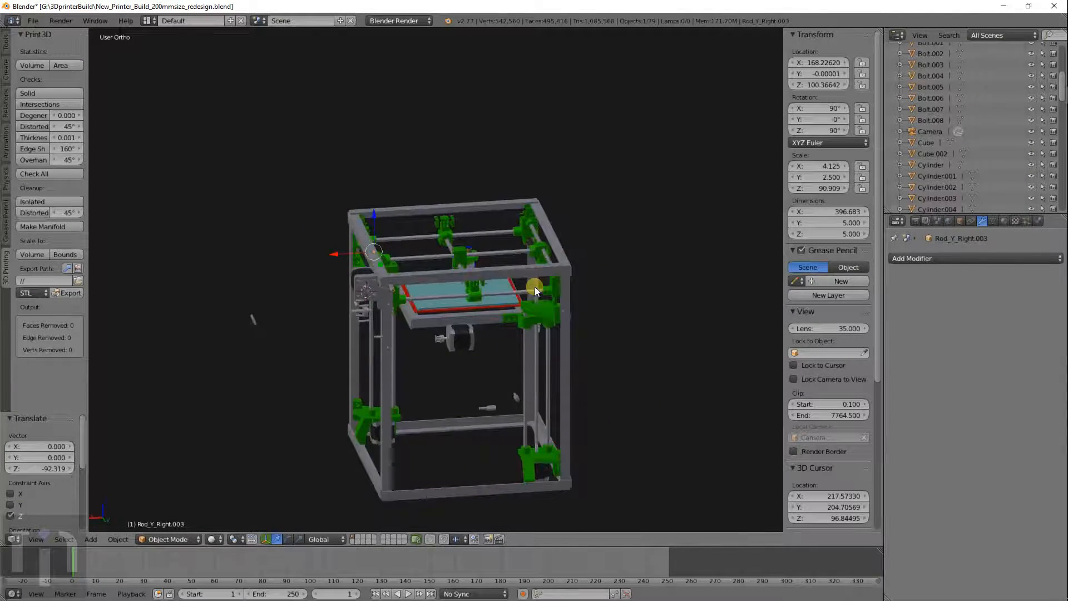
scroll(529, 286, "up", 4)
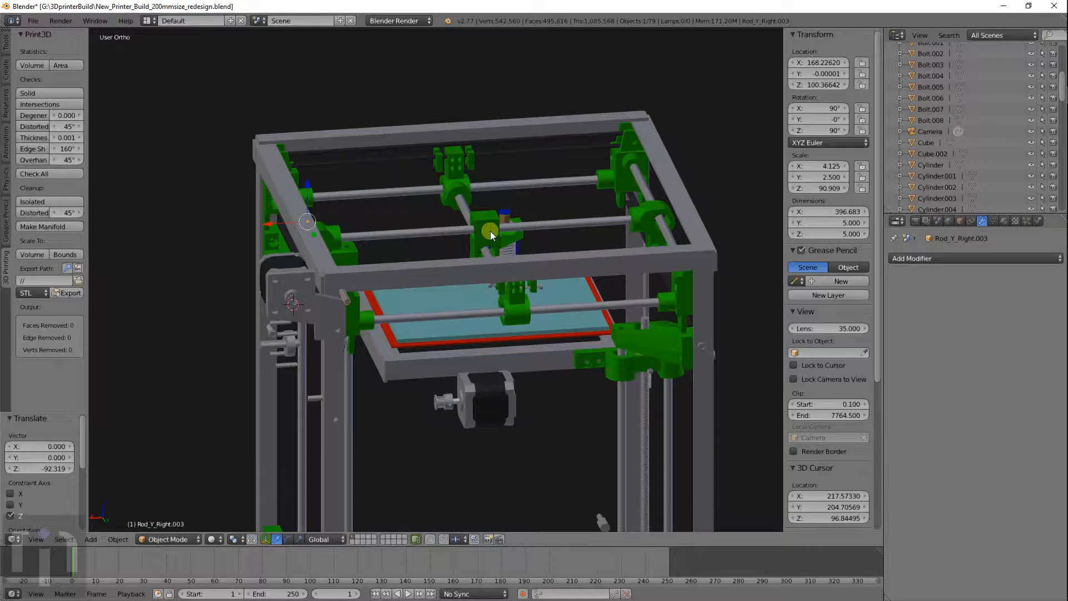
key("shift+d")
key("z")
left_click(489, 296)
Rotate the copied rod 90° around the Z axis
key("r")
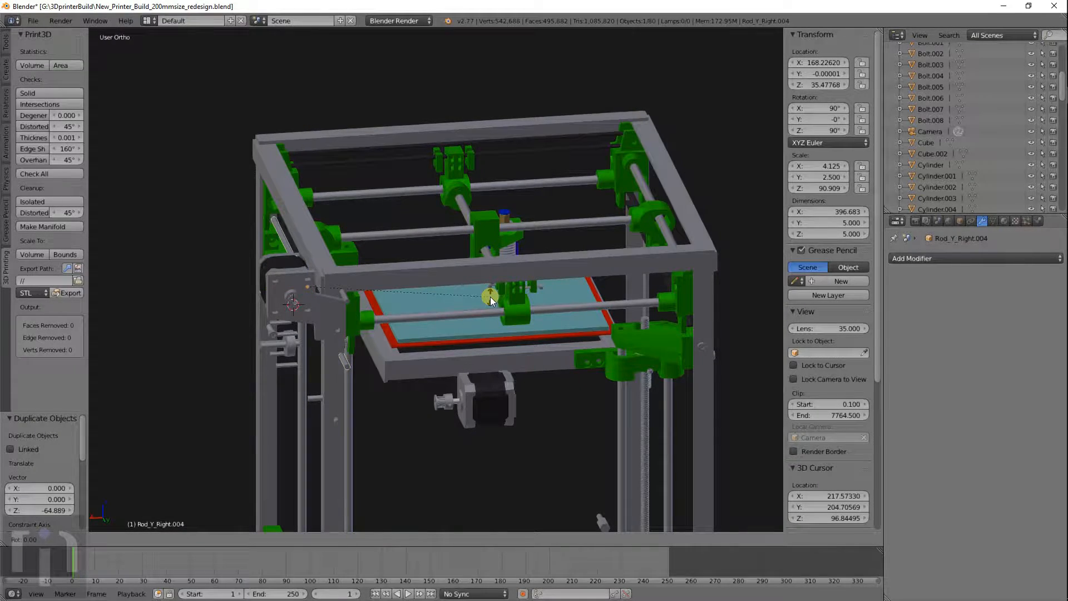
key("z")
key("9")
key("0")
key("Return")
In top view, move the copied rod about -112.15 in X and 78.35 in Y, and again about 18.02 in X and 90.12 in Y
key("KP_7")
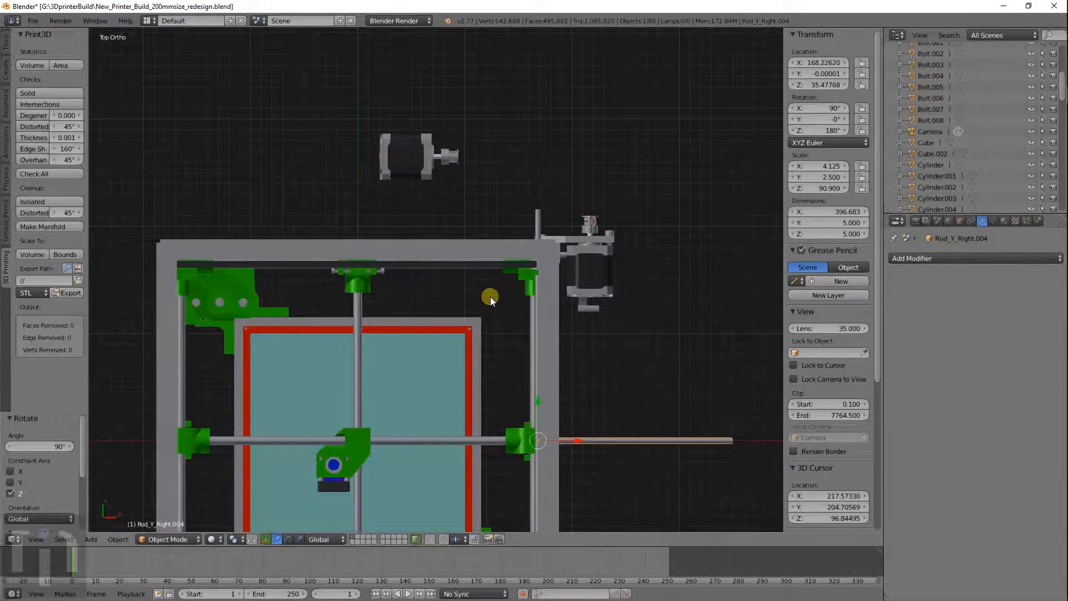
middle_click_drag(549, 317, 425, 210, "shift")
scroll(434, 189, "up", 2)
key("z")
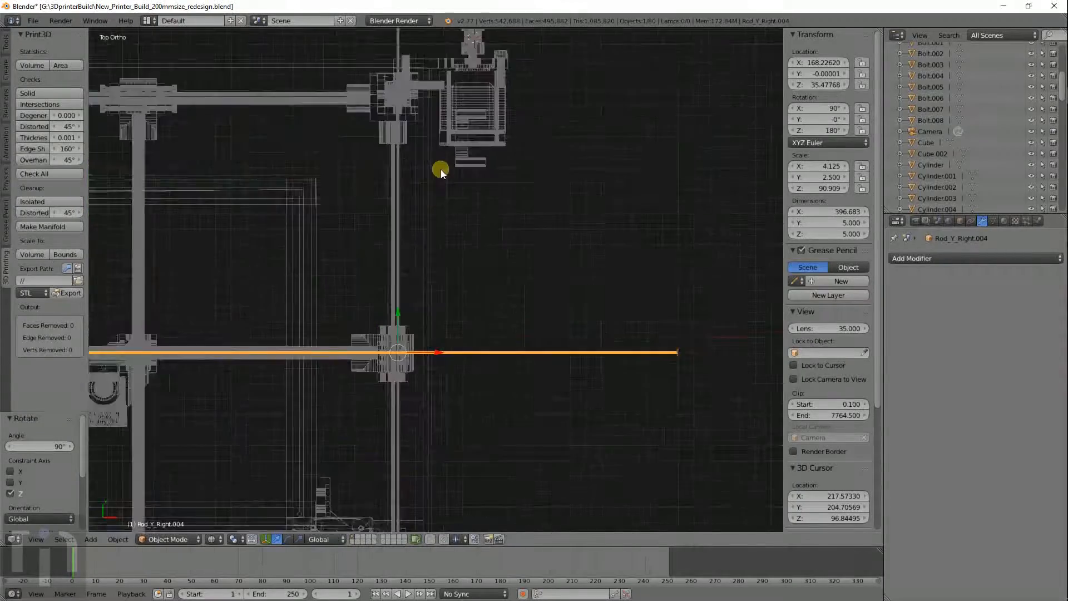
scroll(441, 173, "up", 2)
key("g")
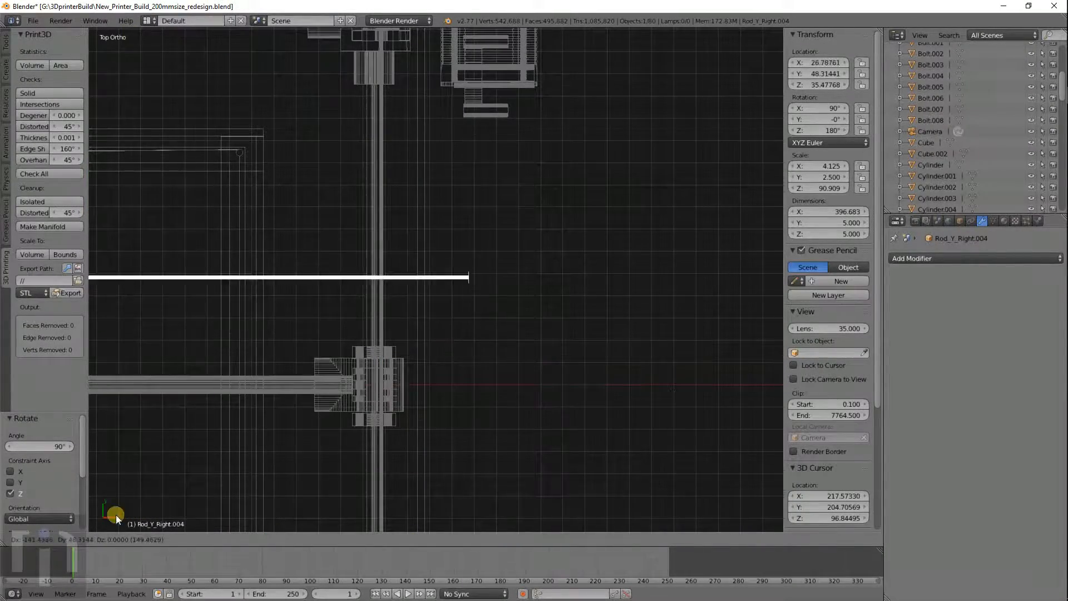
left_click(182, 448)
middle_click_drag(370, 357, 548, 106, "shift")
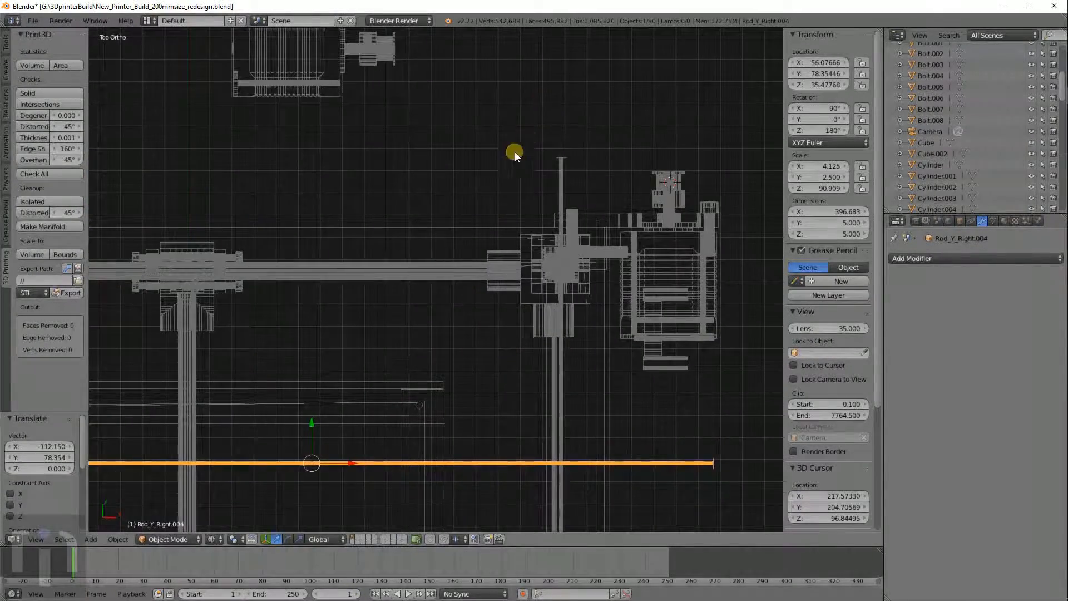
key("g")
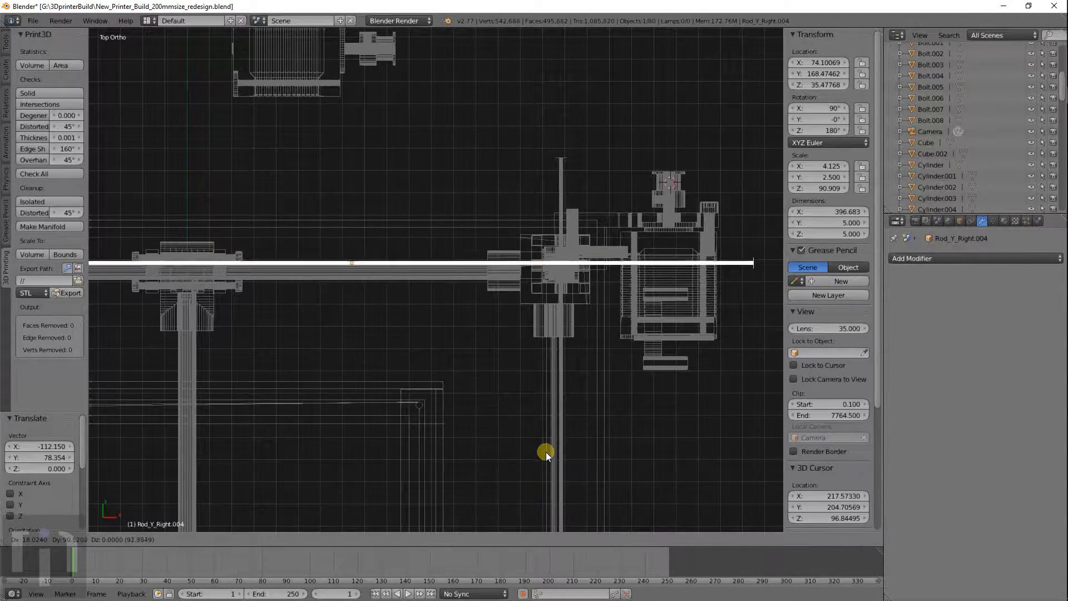
left_click(546, 452)
left_click(545, 452)
Shift the copied rod about -39.12 along the X axis to line its end up with the opposite frame corner
scroll(399, 410, "up", 1)
middle_click_drag(399, 409, 296, 460, "shift")
scroll(397, 445, "up", 3)
key("g")
key("x")
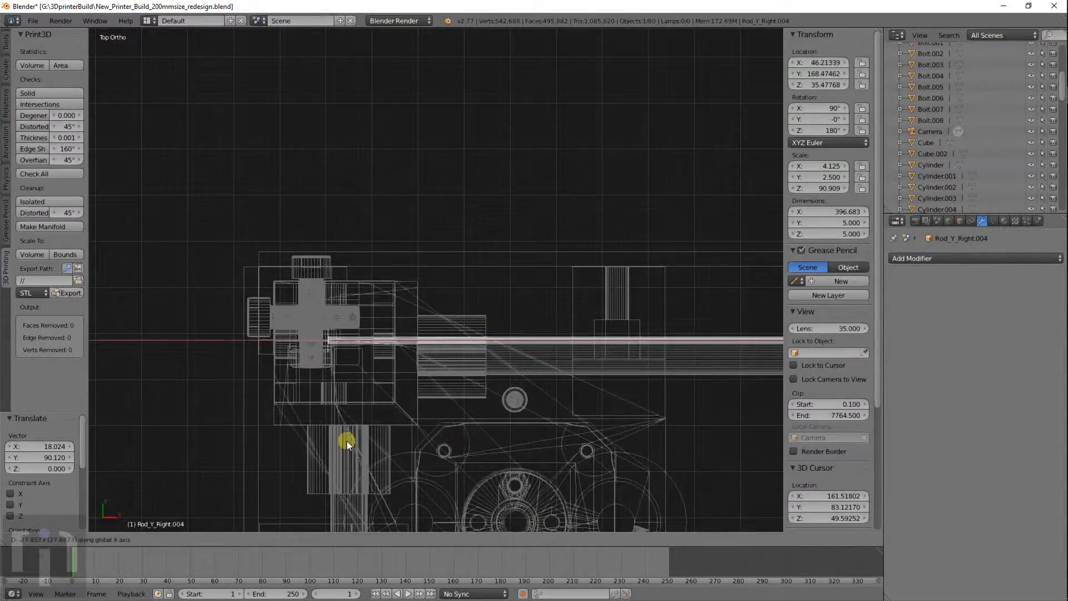
left_click(298, 446)
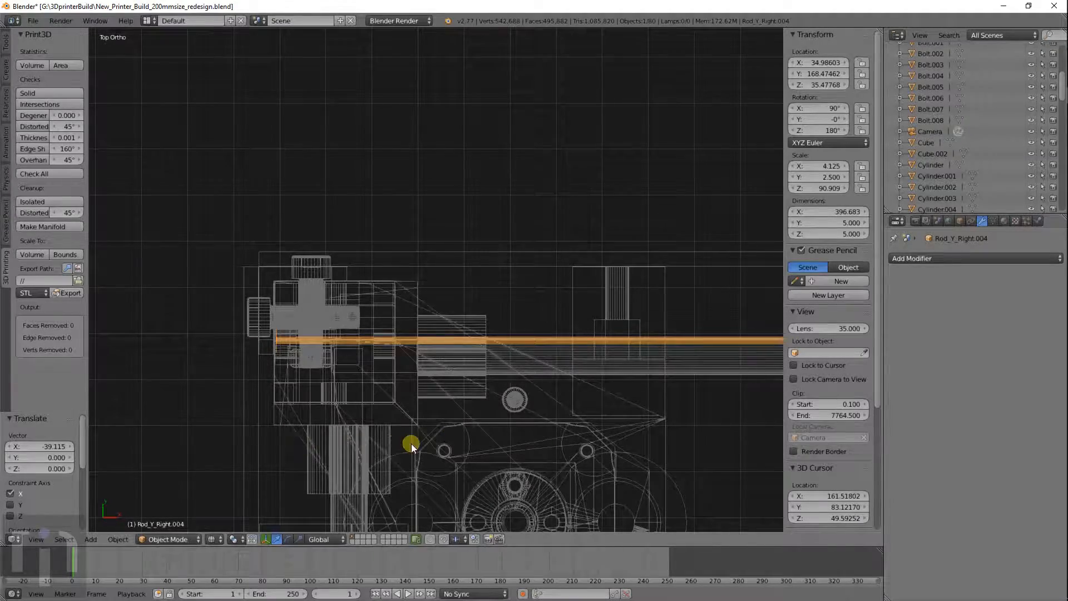
Move the copied rod about -1.21 along the Y axis beside the corner bolts
scroll(414, 443, "down", 3)
scroll(445, 446, "up", 7)
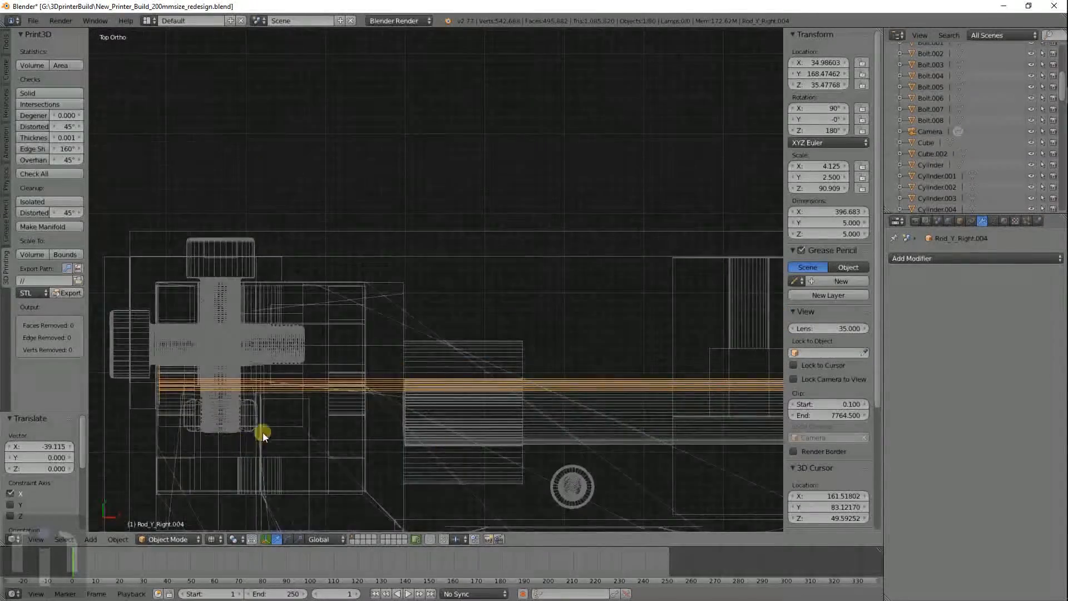
middle_click_drag(263, 433, 399, 373, "shift")
scroll(473, 381, "up", 4)
key("g")
key("y")
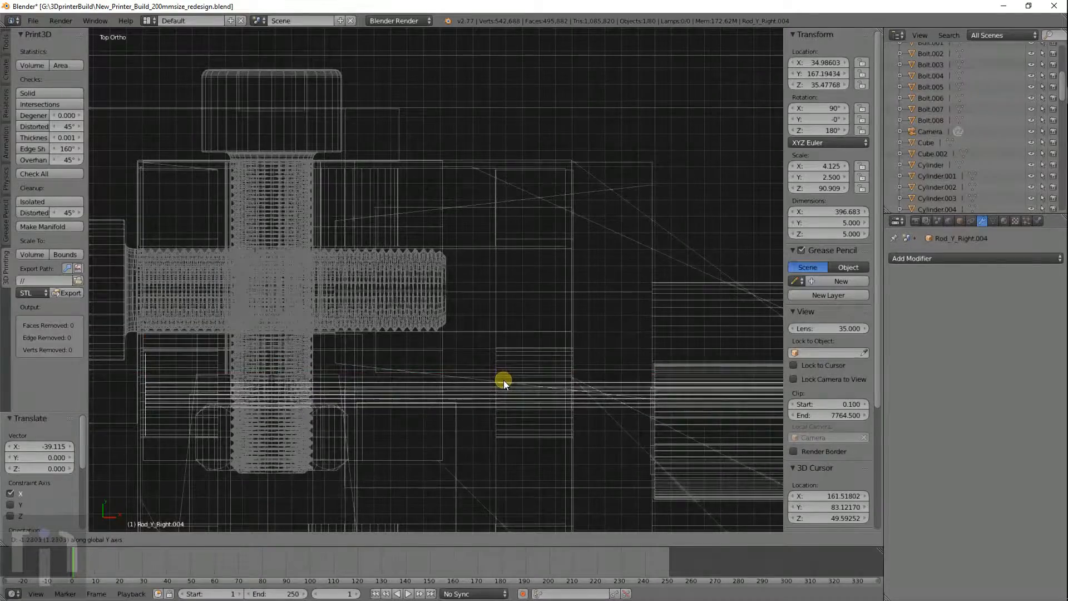
left_click(503, 378)
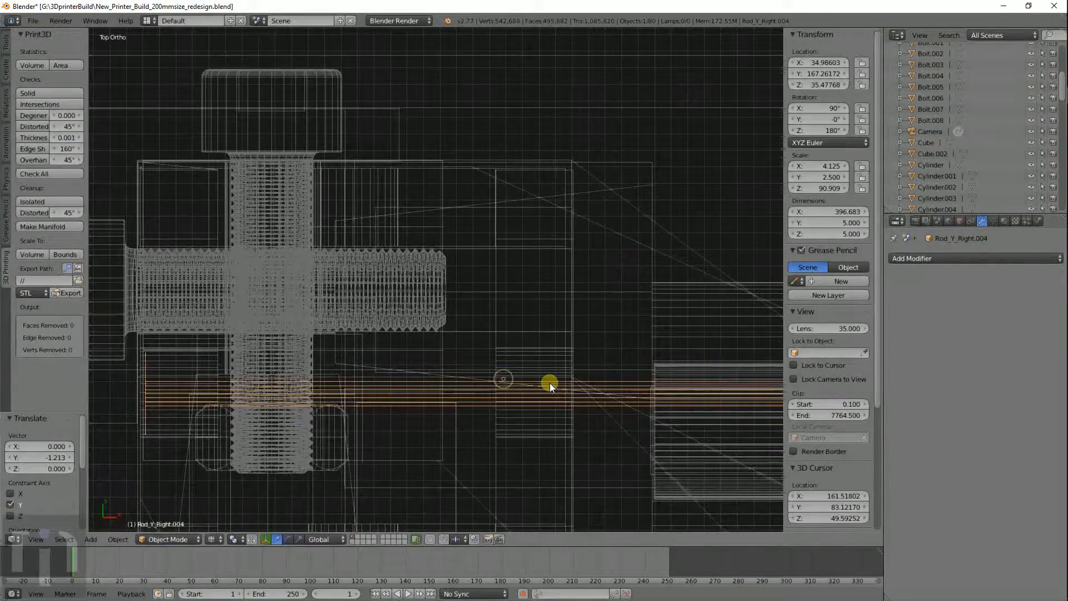
In side view, raise the copied rod about 8.87 in Z and nudge it 0.092 in Y and -0.023 in Z to center it in the pulley bore
key("KP_3")
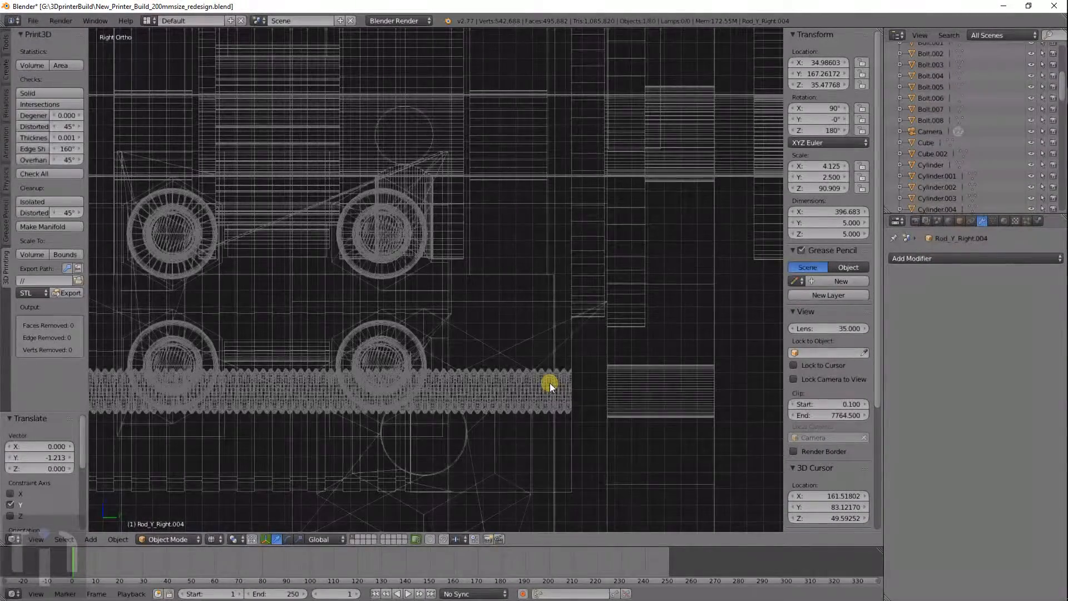
key("KP_Decimal")
scroll(549, 382, "up", 12)
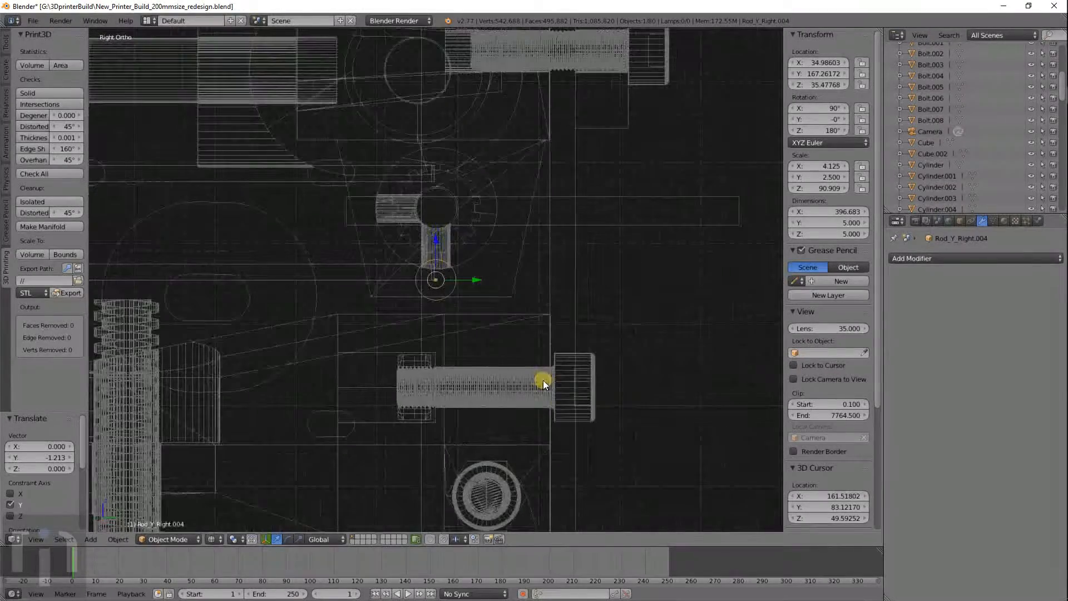
key("g")
key("z")
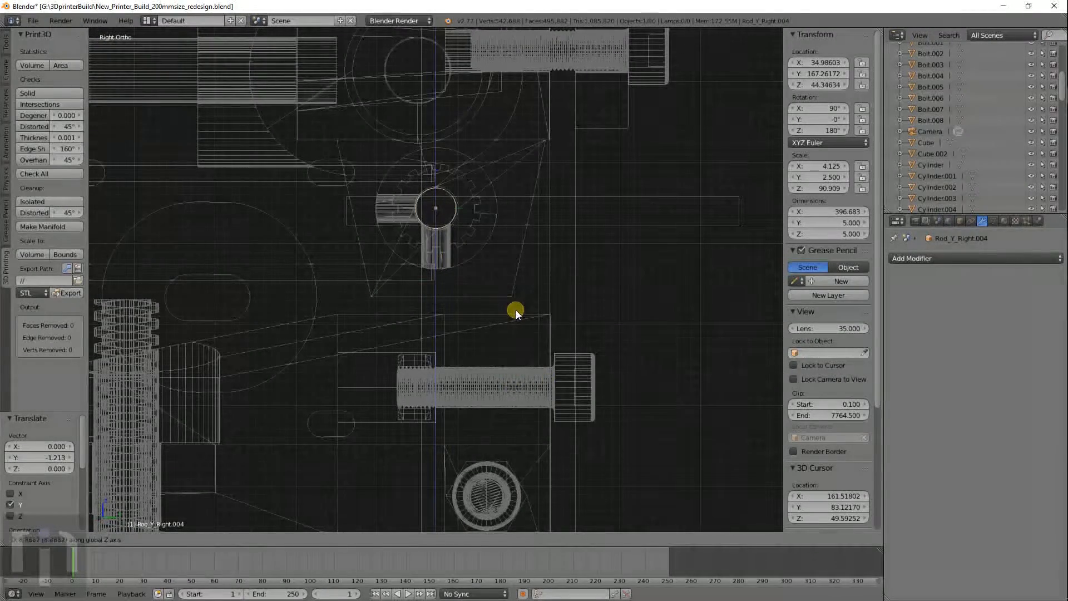
left_click(515, 310)
scroll(471, 286, "up", 6)
key("g")
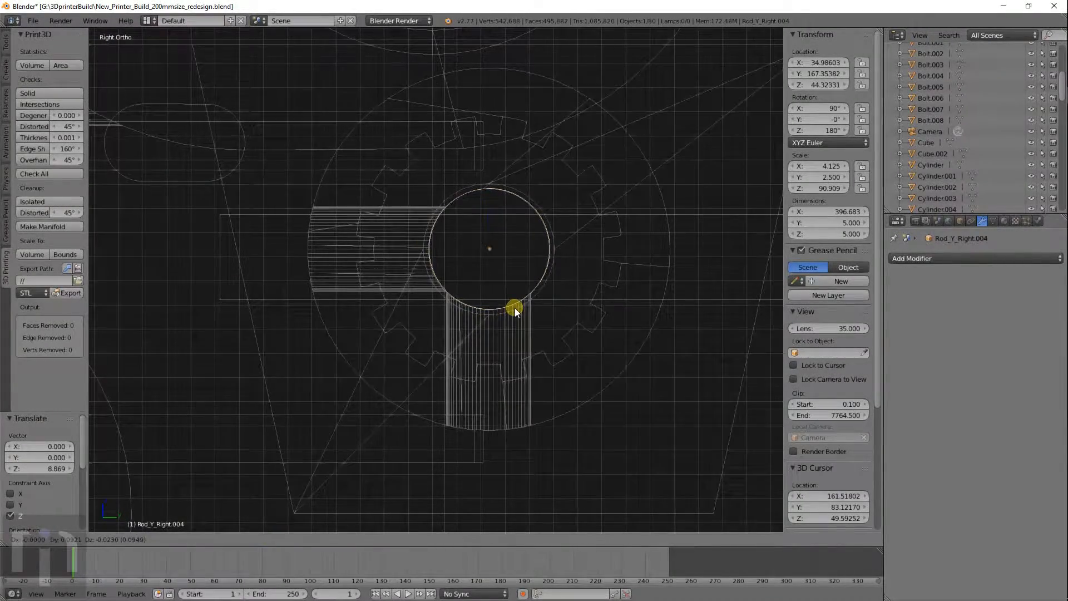
left_click(515, 308)
scroll(515, 308, "down", 8)
Start the Screencast Keys display and return the 3D view to solid shading
scroll(816, 477, "down", 6)
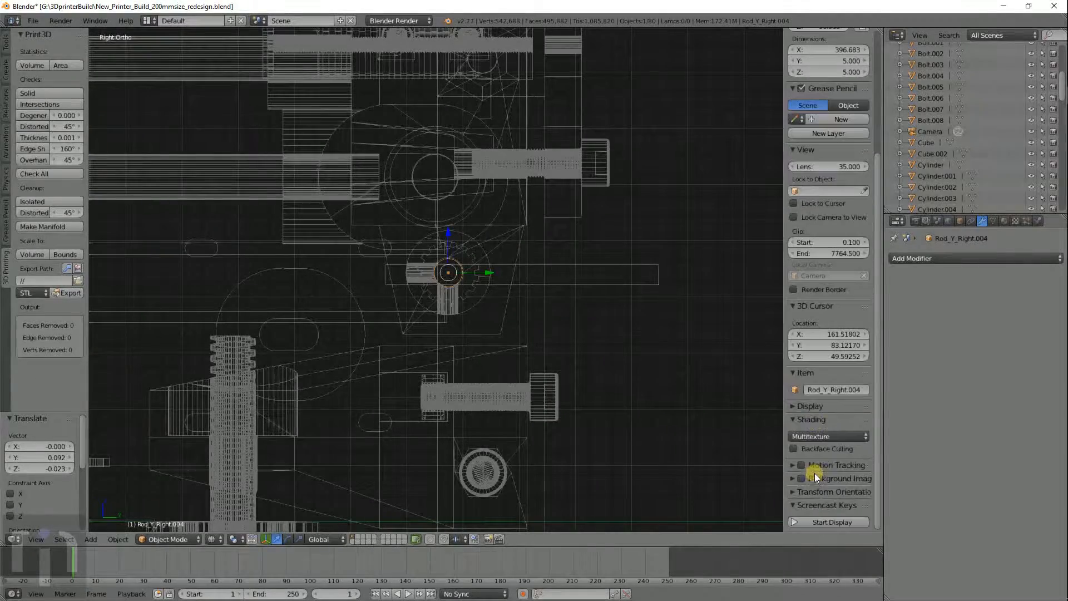
mouse_move(640, 401)
middle_mouse_down()
mouse_move(558, 345)
mouse_move(599, 359)
mouse_move(493, 379)
mouse_move(592, 373)
middle_mouse_up()
key("z")
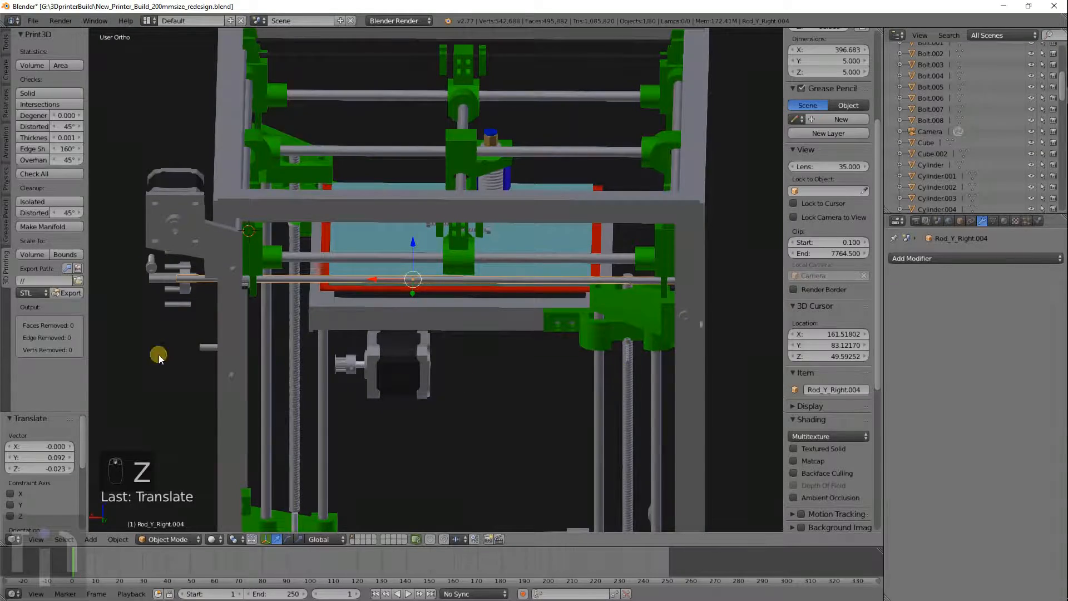
Duplicate the finished motor bracket and lower the copy about 70.90 along the Z axis
middle_click_drag(158, 355, 276, 331)
scroll(380, 355, "up", 3)
scroll(423, 354, "up", 3)
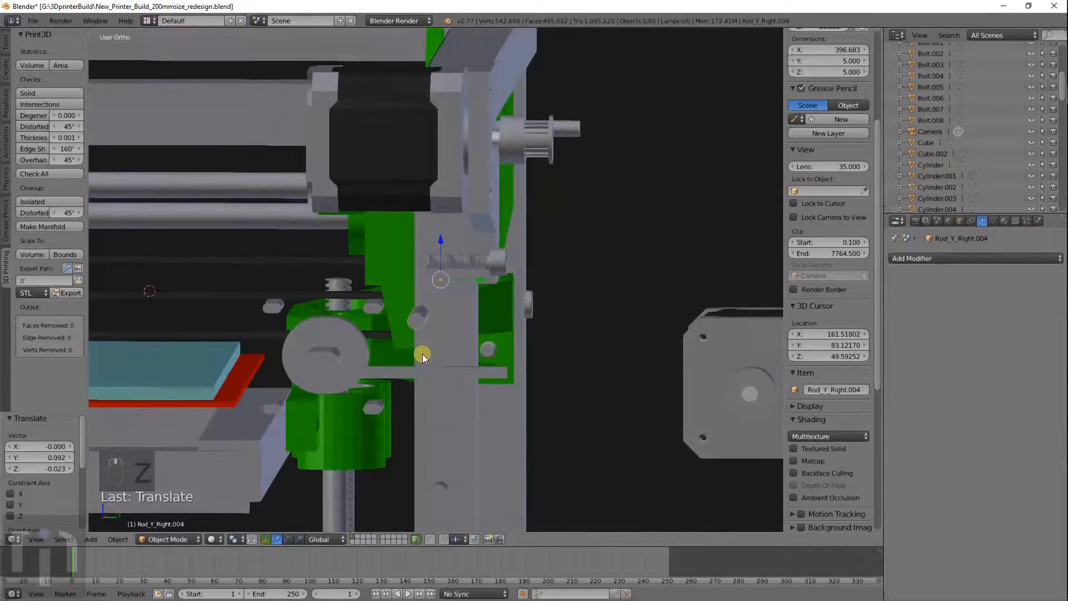
middle_click_drag(423, 354, 451, 349)
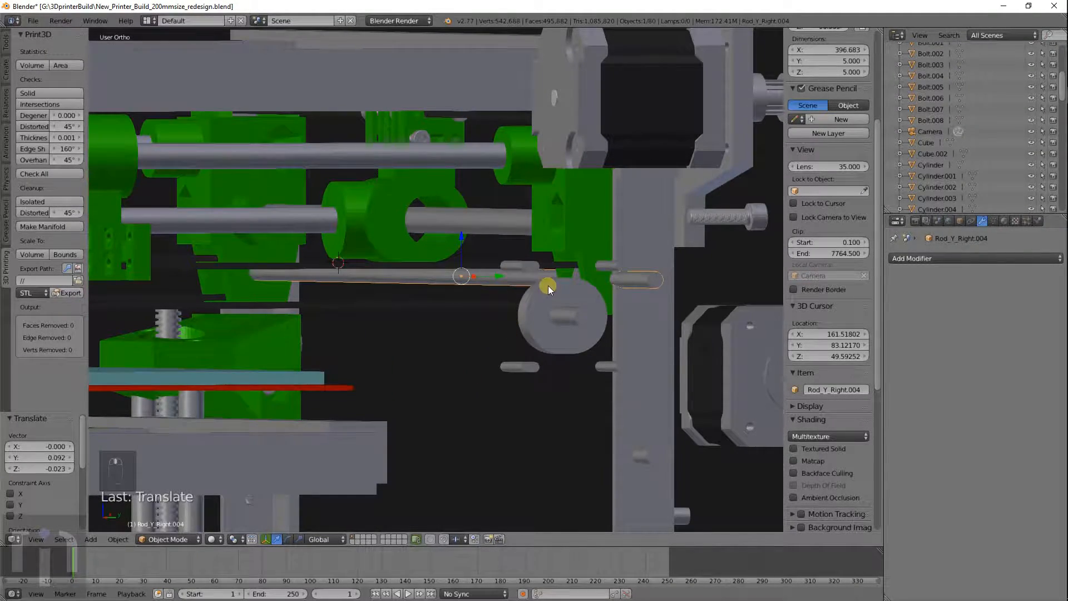
middle_click_drag(703, 276, 643, 279)
right_click(289, 174)
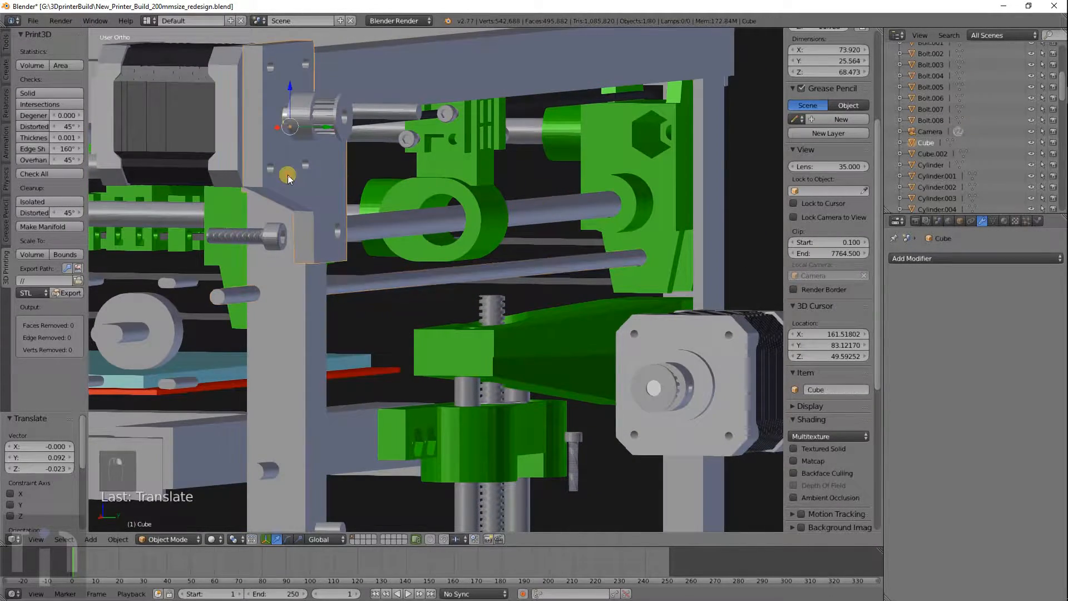
middle_click_drag(335, 225, 507, 202)
scroll(519, 223, "down", 2)
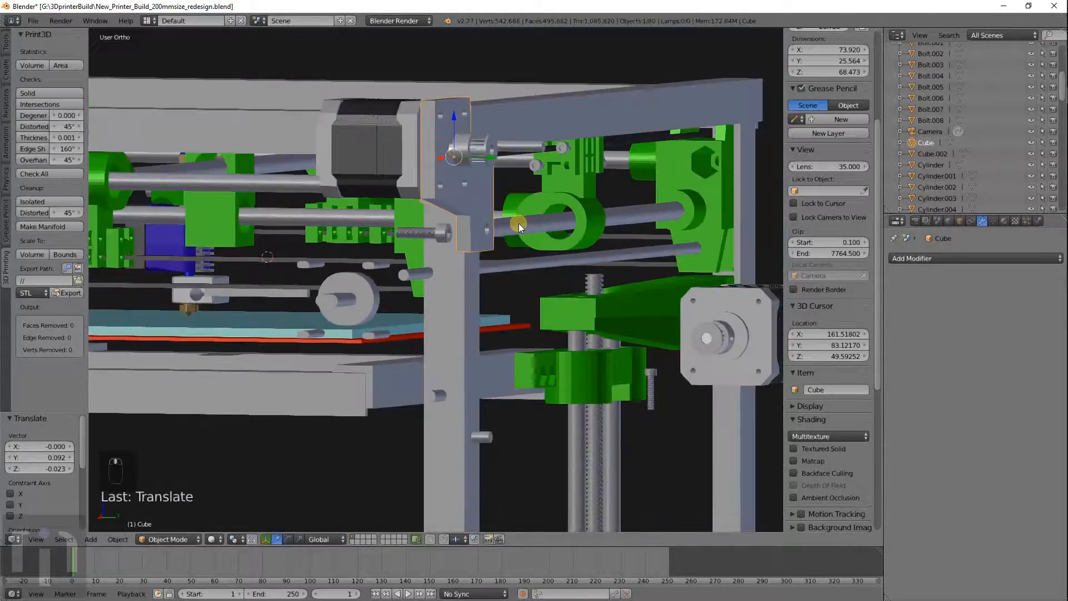
scroll(518, 228, "up", 3)
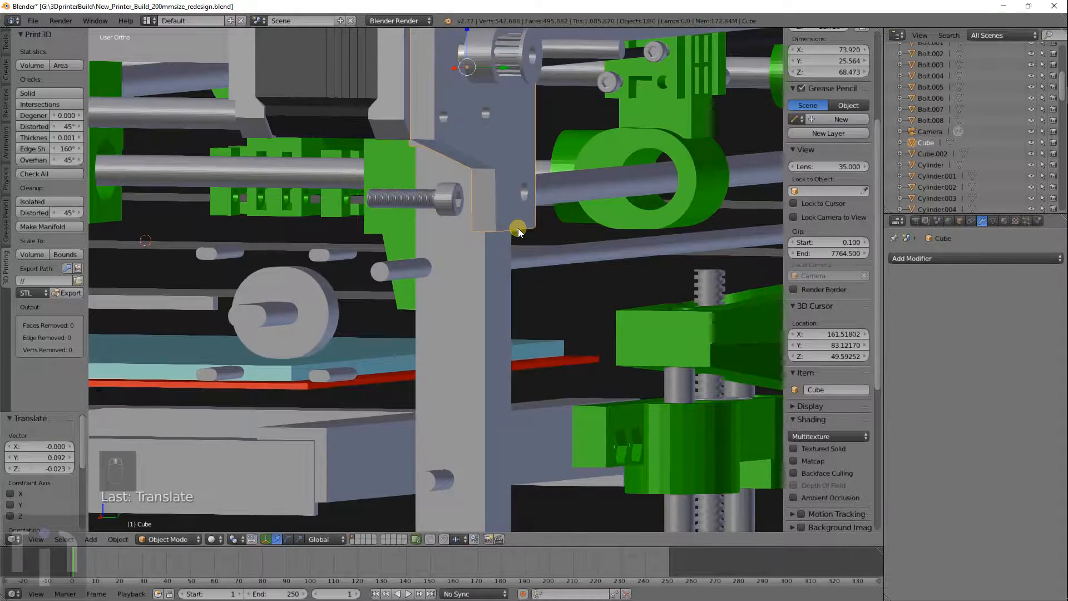
key("shift+d")
key("z")
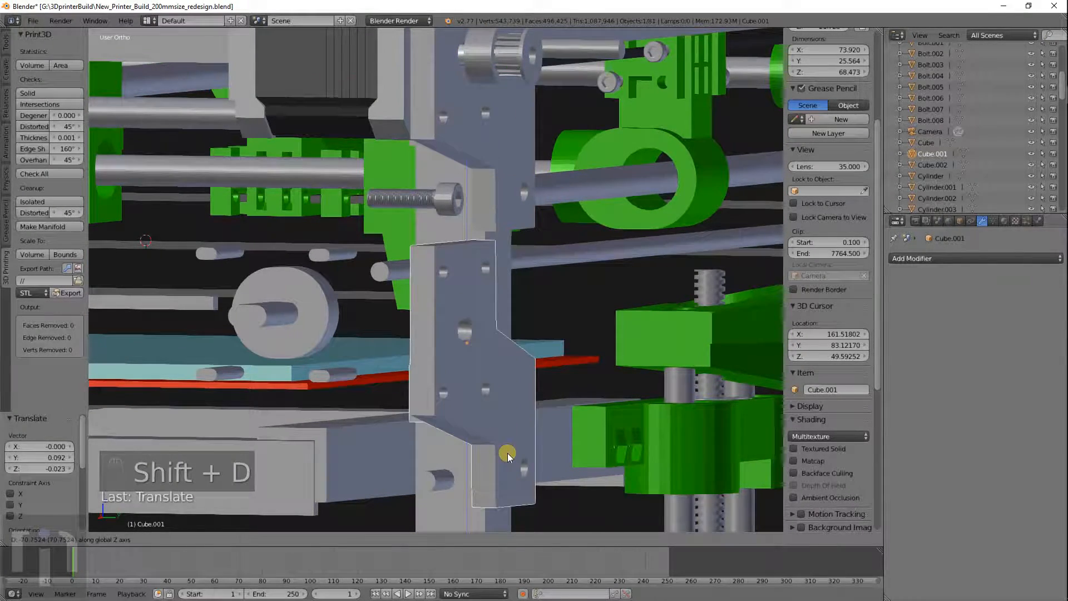
left_click(507, 453)
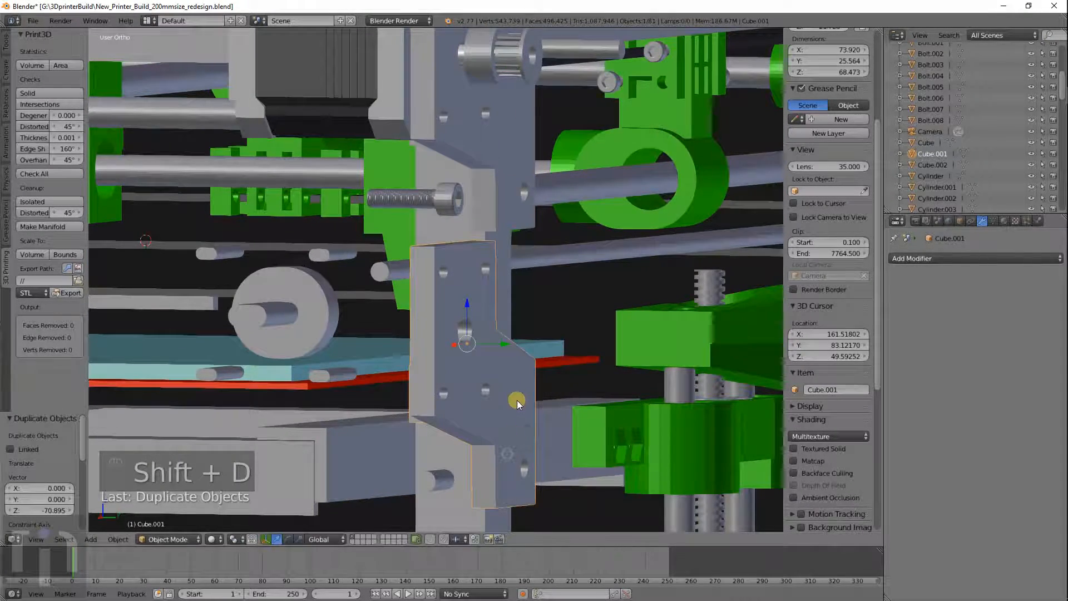
Mirror the duplicated motor bracket along the global X axis and rotate it 90° about the global Z axis
left_click(115, 540)
mouse_move(137, 476)
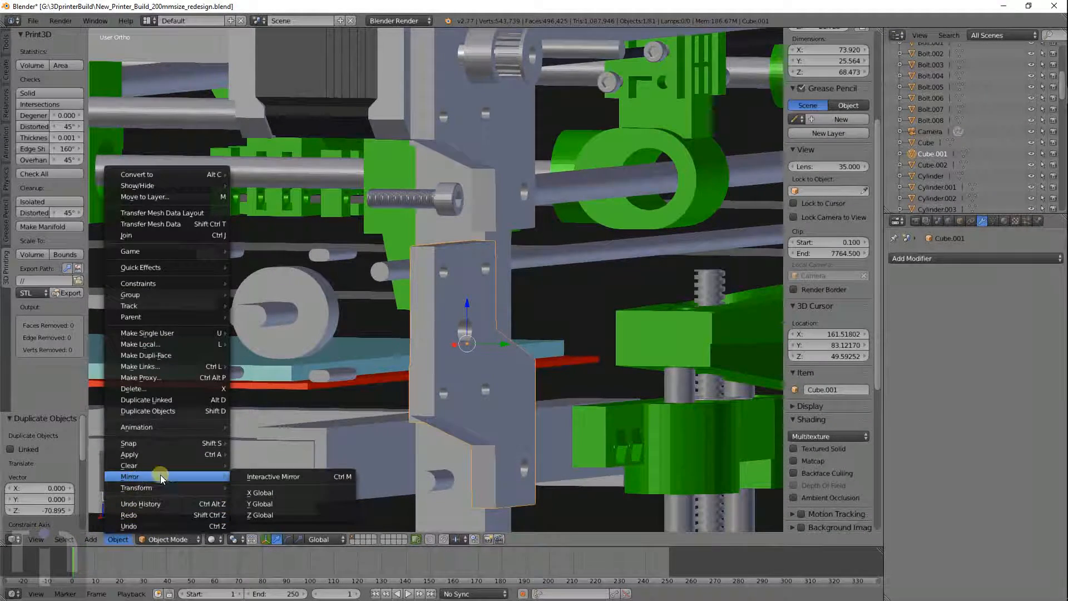
left_click(272, 494)
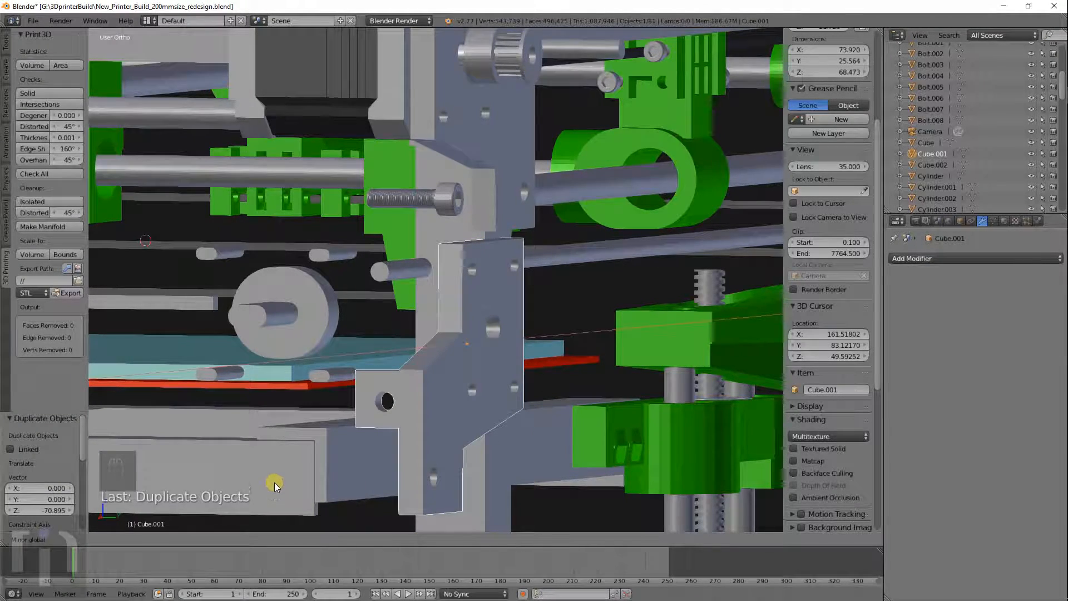
key("r")
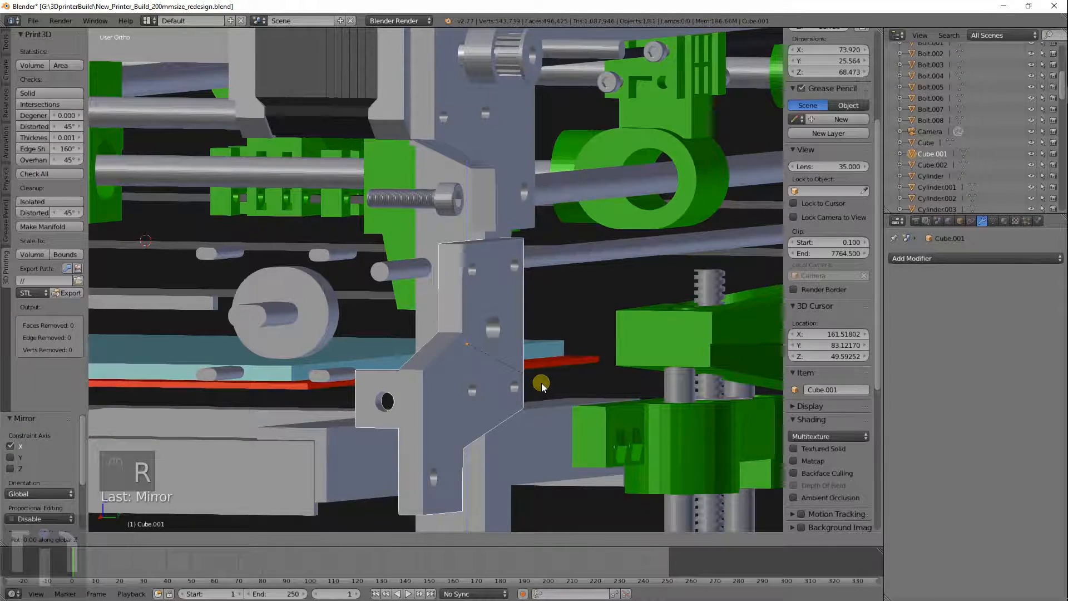
key("9")
key("0")
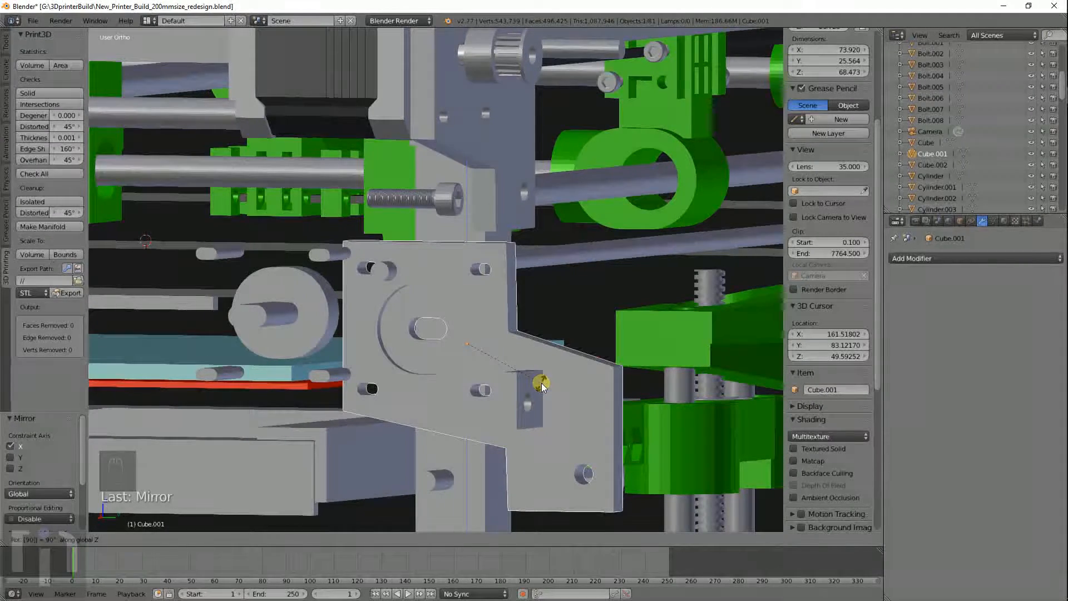
key("Return")
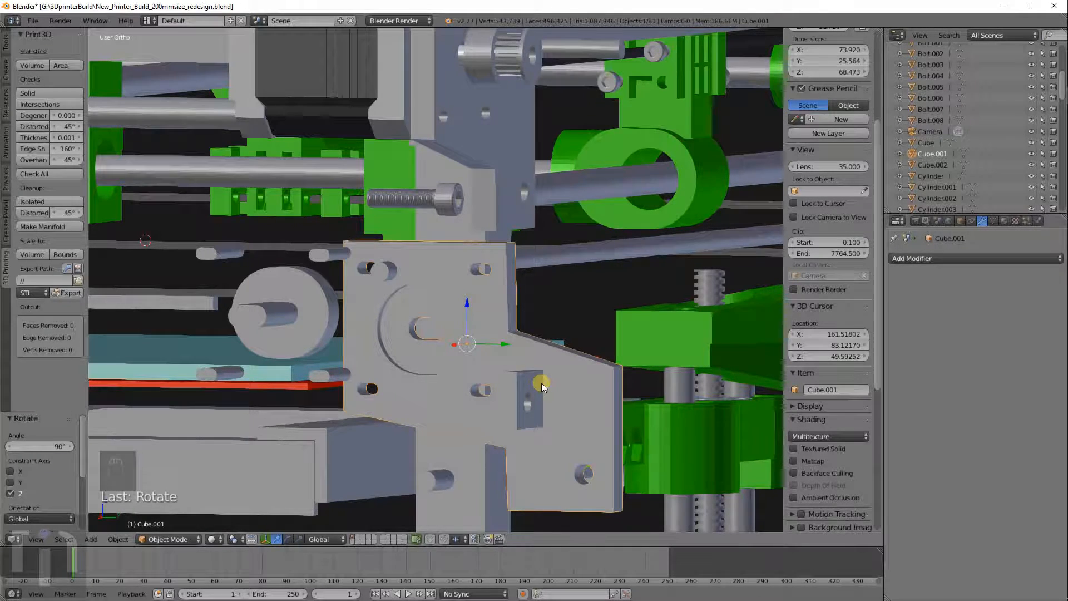
key("r")
key("9")
key("0")
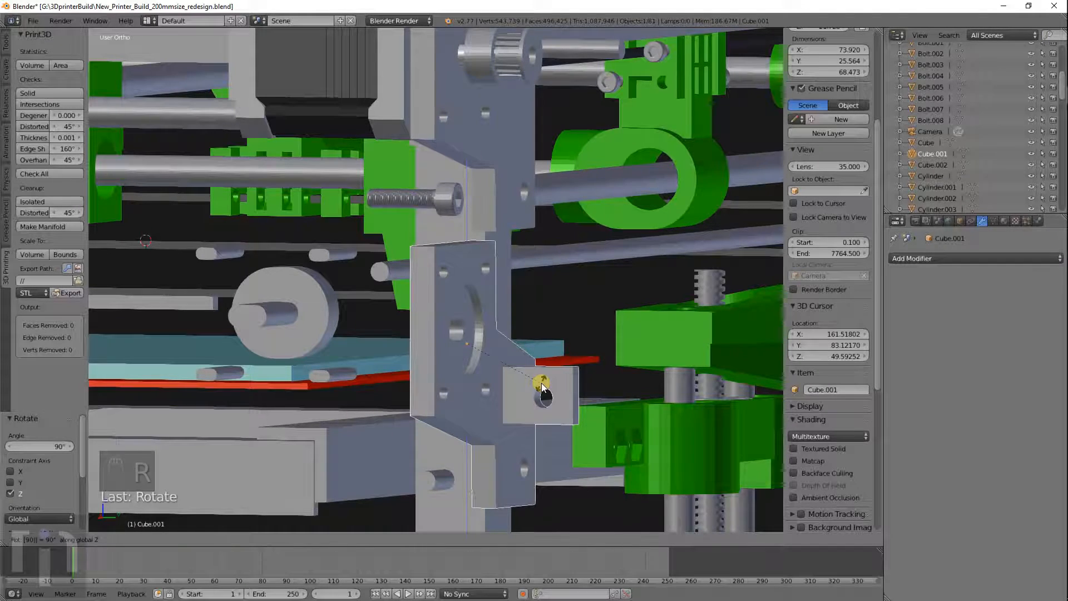
key("r")
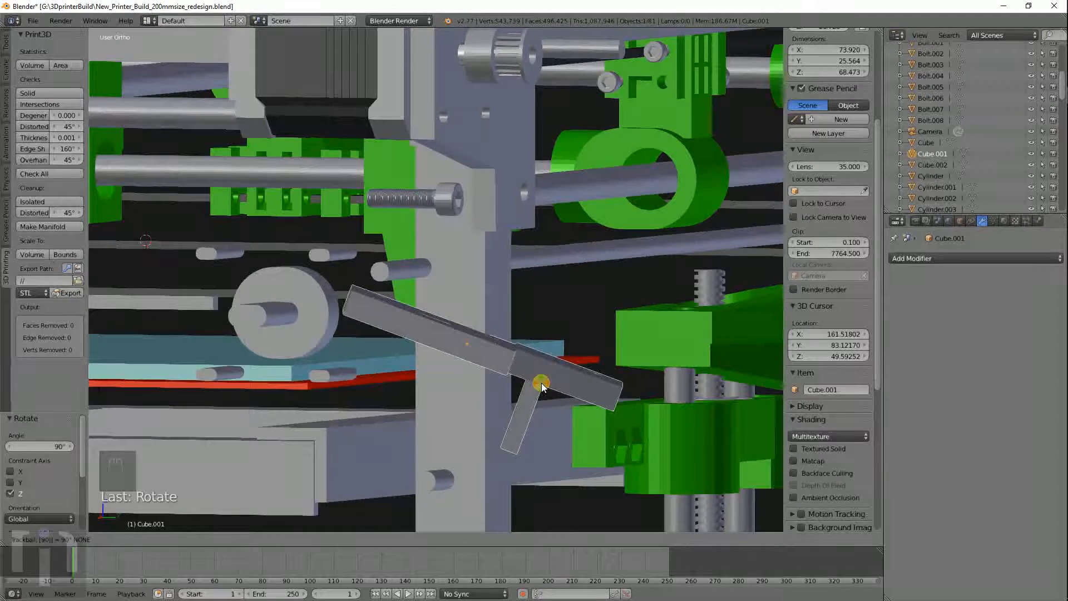
key("Escape")
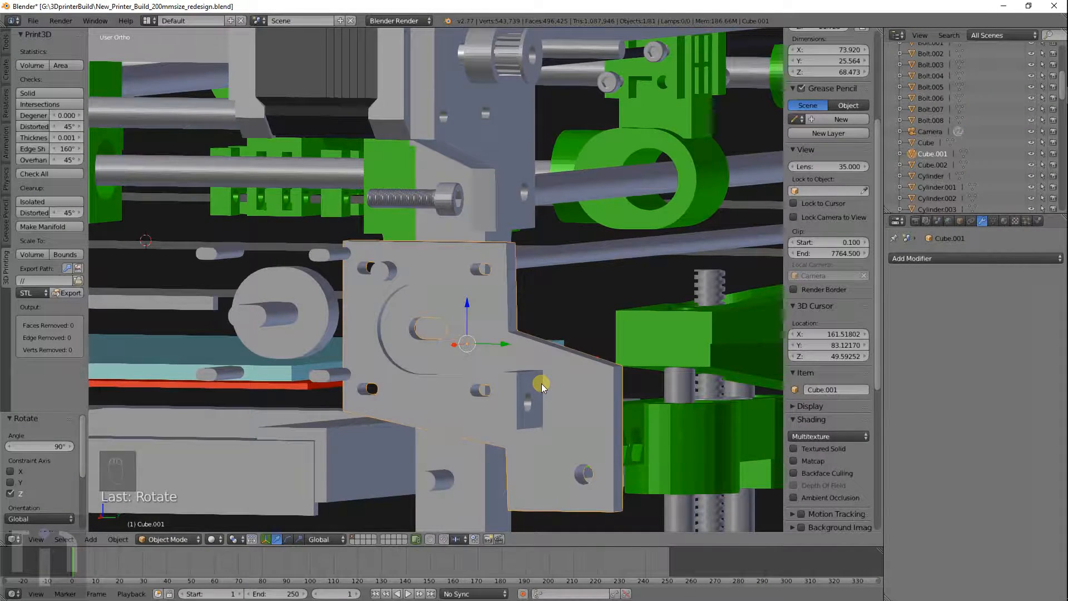
Rotate the mirrored bracket copy -180° about the global Z axis
key("r")
key("minus")
key("1")
key("8")
key("0")
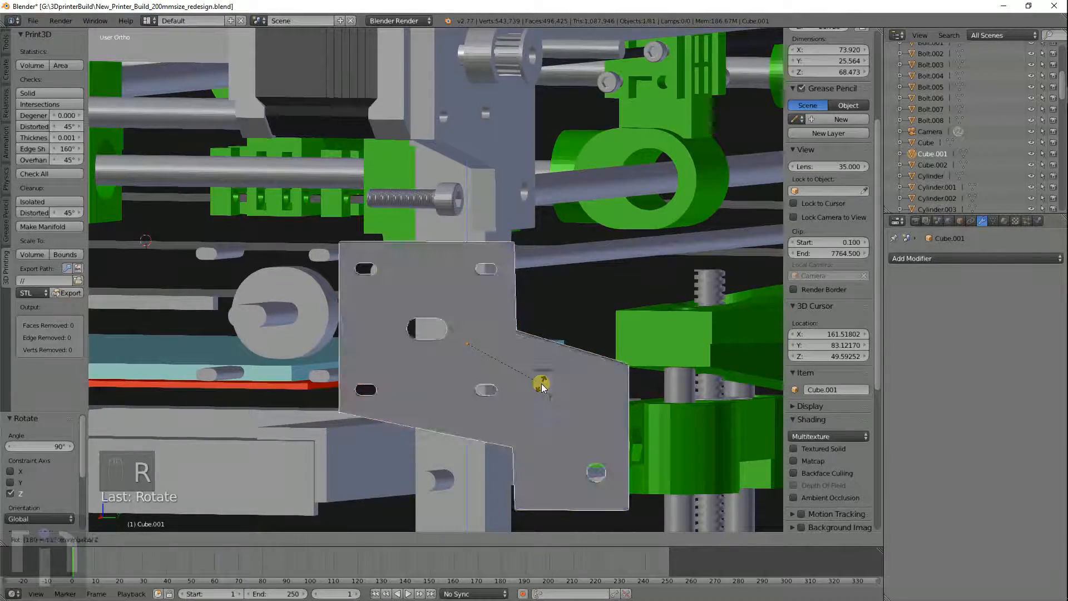
key("Return")
In top view, move the bracket copy about -14.11 in X and 22.38 in Y, and fine-tune it by -1.306 in X and -0.412 in Y
middle_click_drag(562, 389, 527, 388)
key("KP_1")
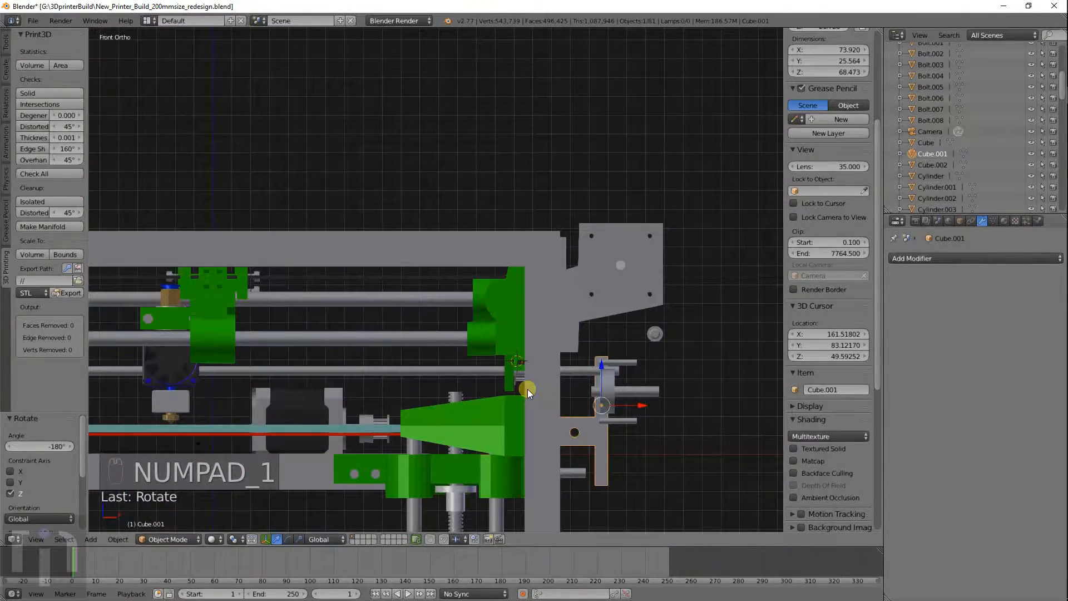
key("KP_7")
middle_click_drag(651, 175, 537, 371, "shift")
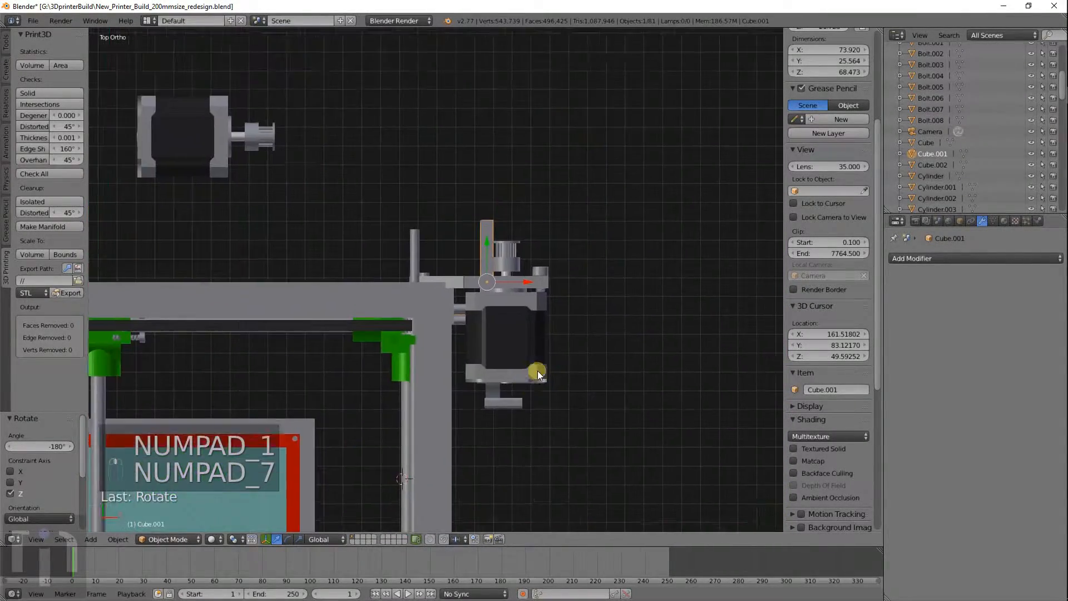
scroll(537, 370, "up", 4)
key("g")
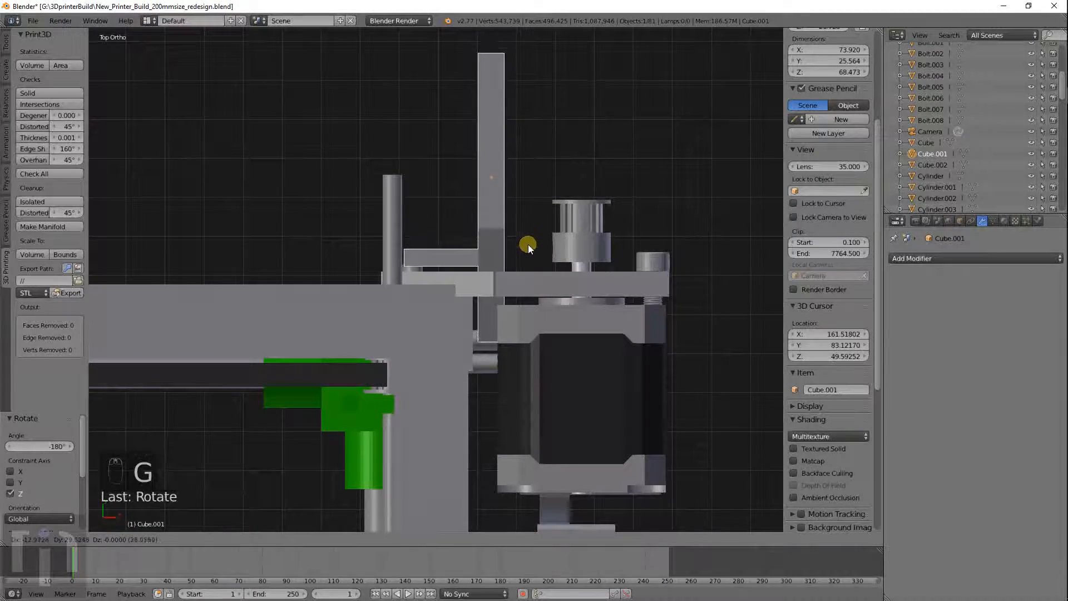
left_click(524, 258)
key("z")
key("g")
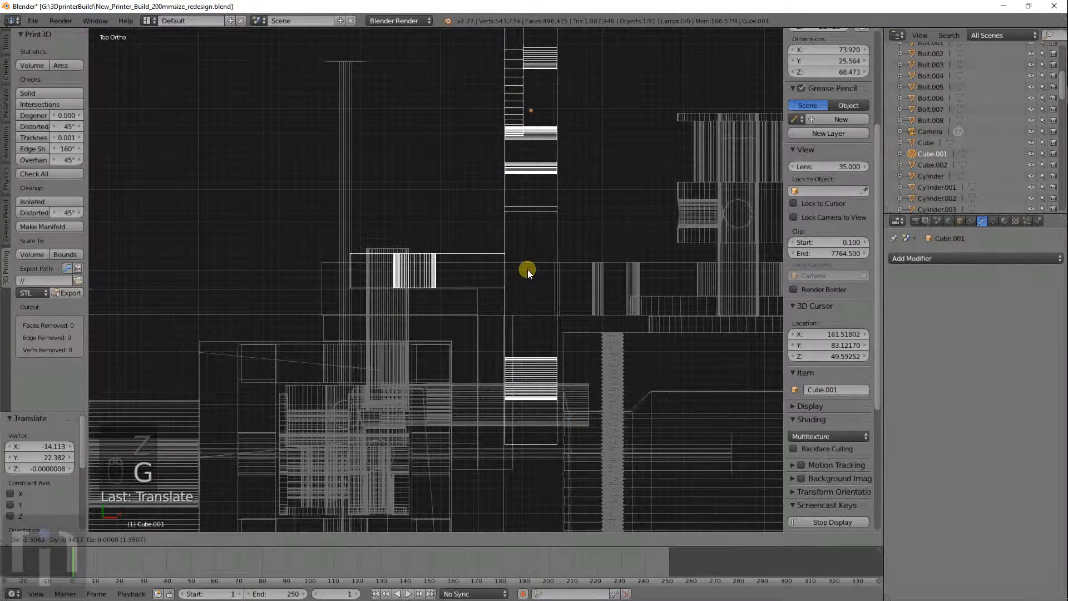
left_click(527, 270)
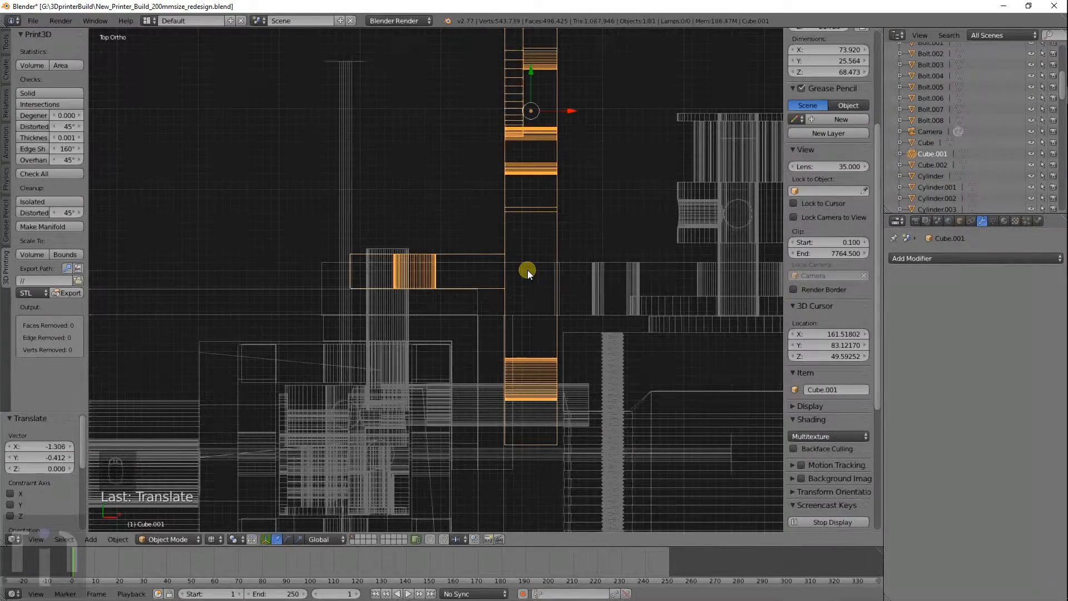
Return to solid shading and raise the bracket copy about 14.21 along the Z axis
key("z")
middle_click_drag(643, 336, 541, 318)
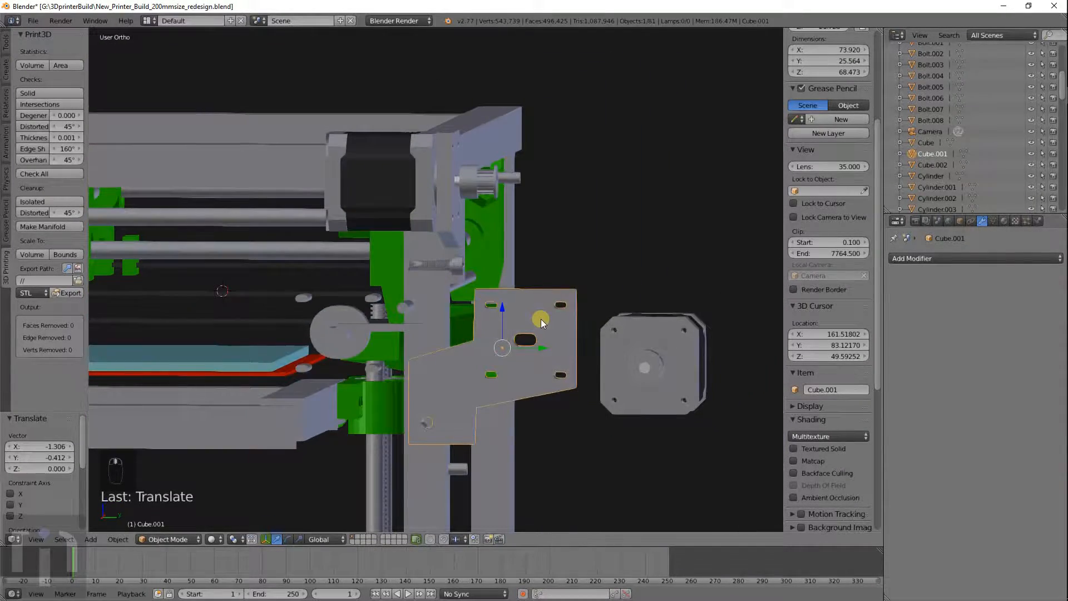
scroll(541, 319, "up", 4)
scroll(547, 346, "down", 2)
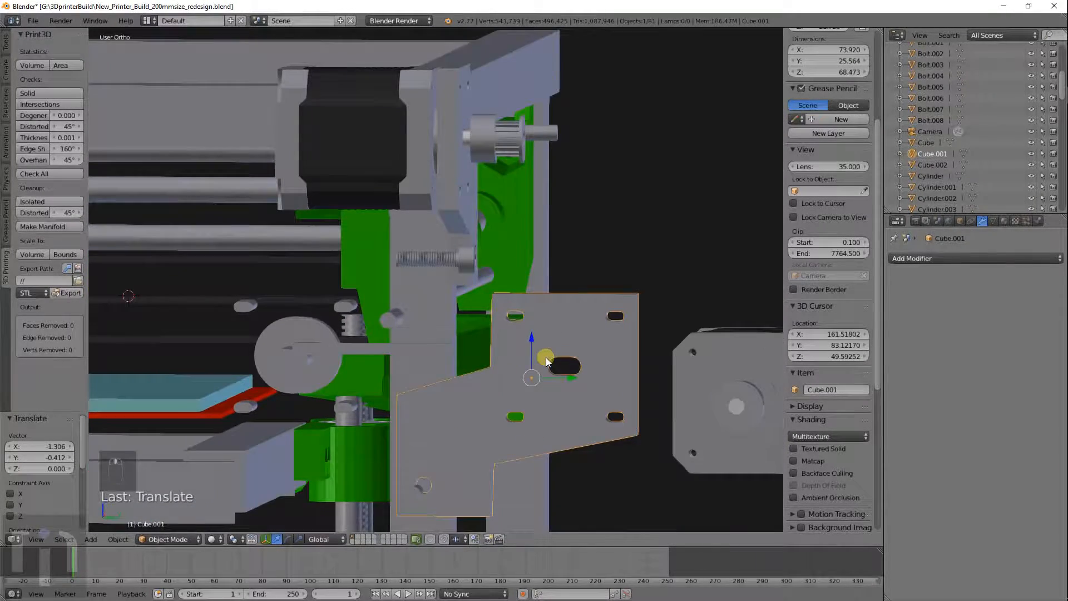
key("g")
left_click(544, 317)
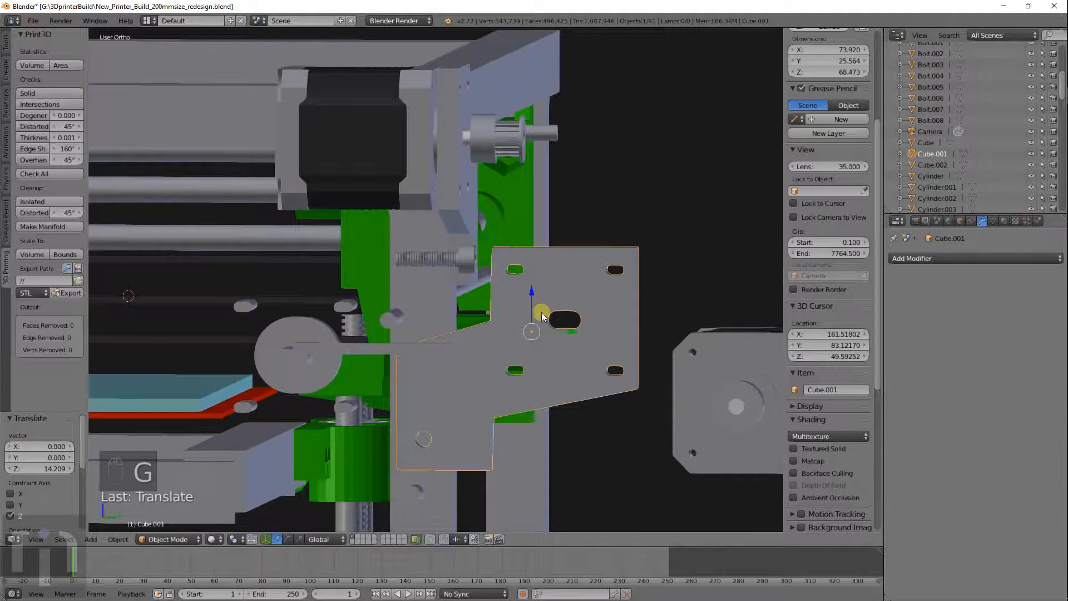
Select the loose stepper motor with its pulley and, in top view, move both about 117.06 in X and -40.79 in Y to the bracket copy
scroll(319, 338, "down", 3)
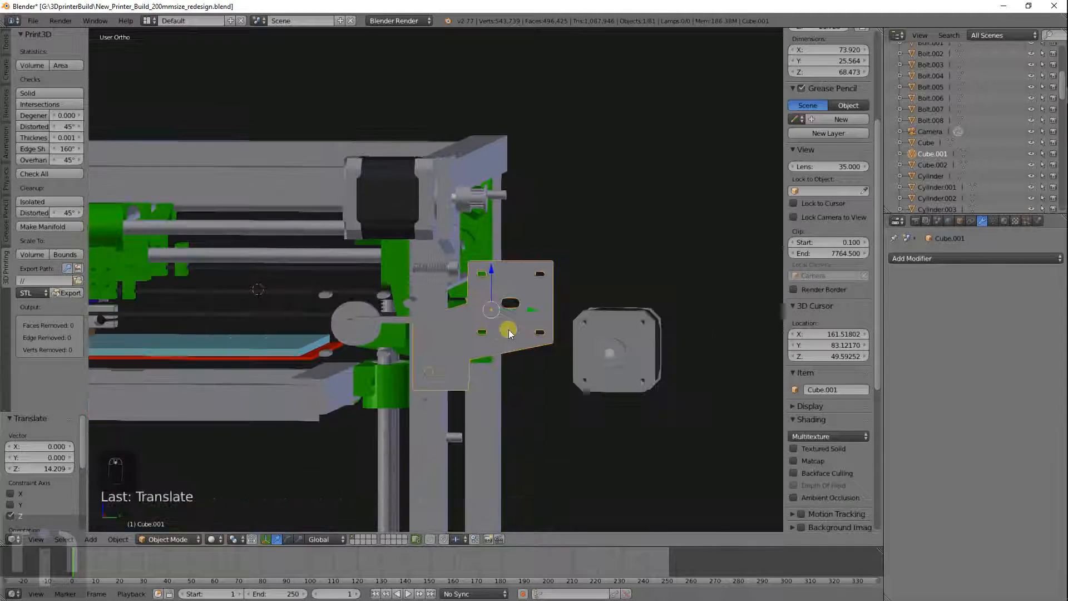
right_click(652, 353)
middle_click_drag(652, 353, 622, 371)
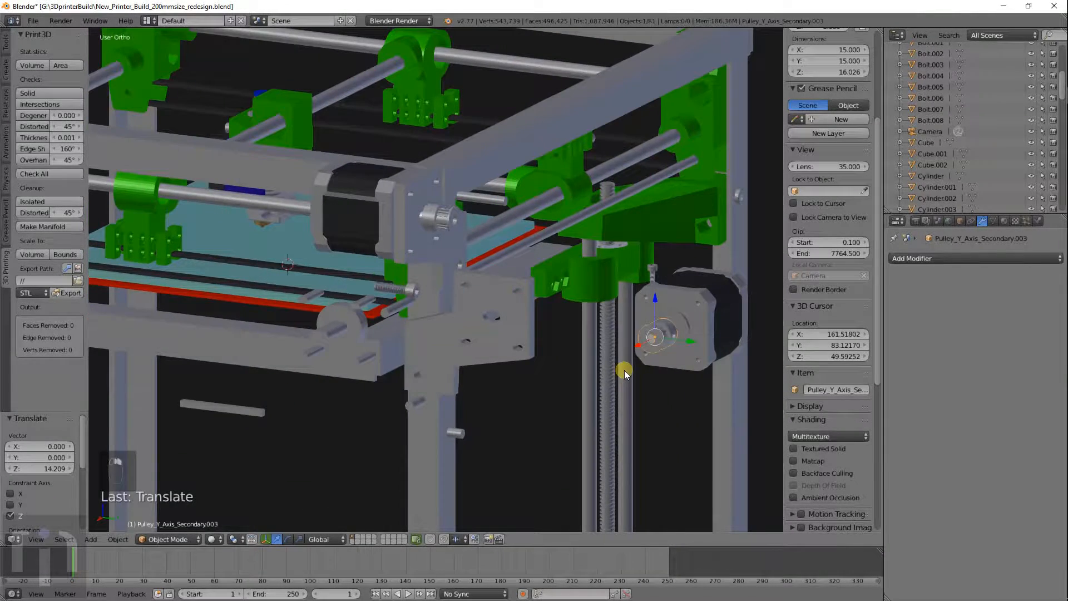
key("KP_7")
right_click(142, 114, "shift")
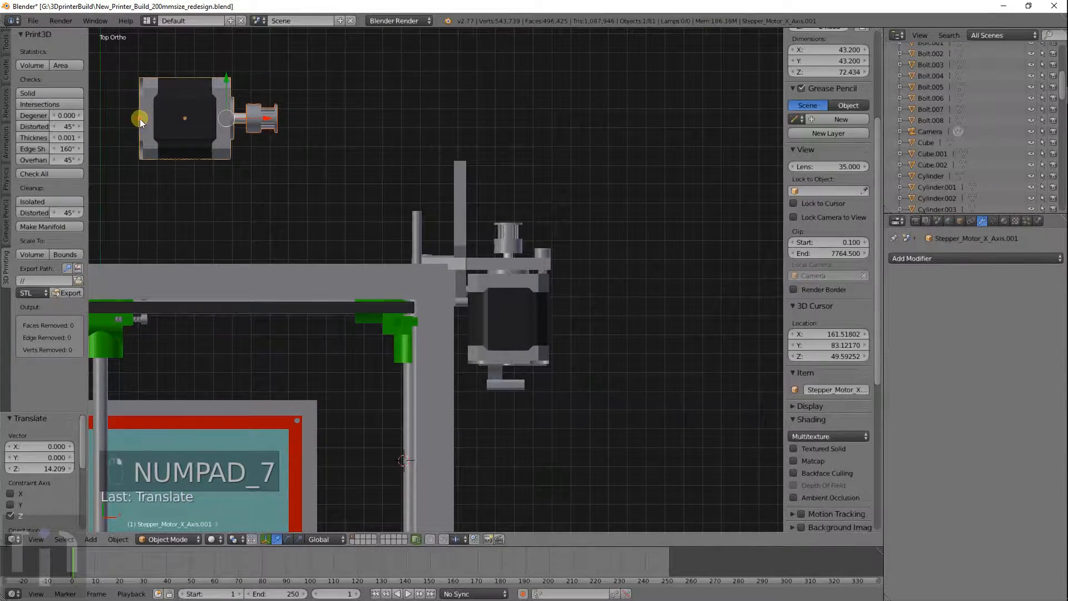
key("z")
key("g")
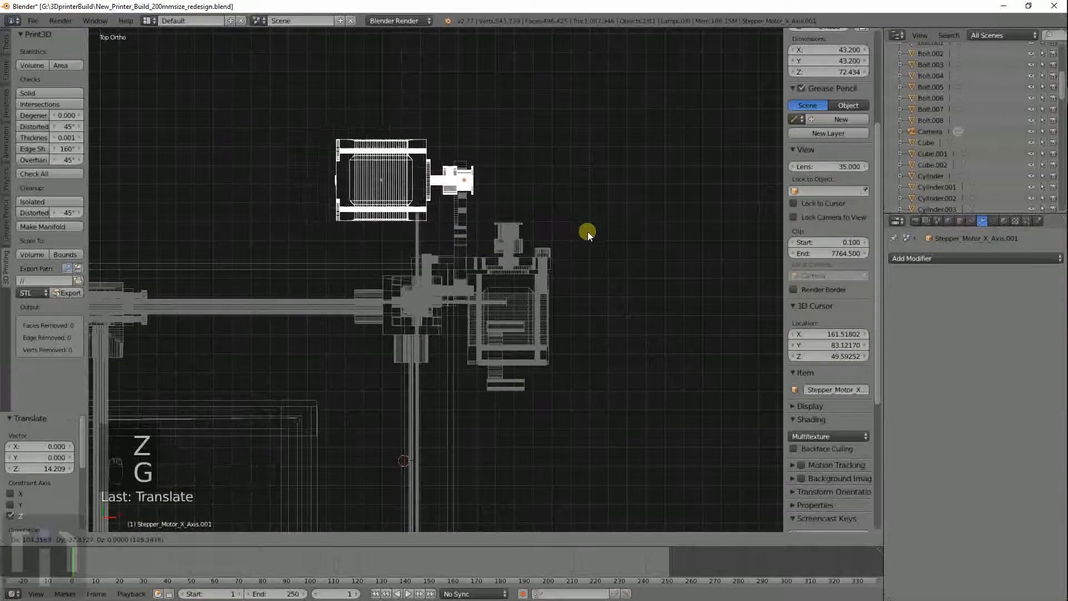
left_click(609, 246)
Nudge the motor and pulley about 1.99 in X and -4.33 in Y to seat the motor face against the bracket copy
scroll(581, 208, "up", 7)
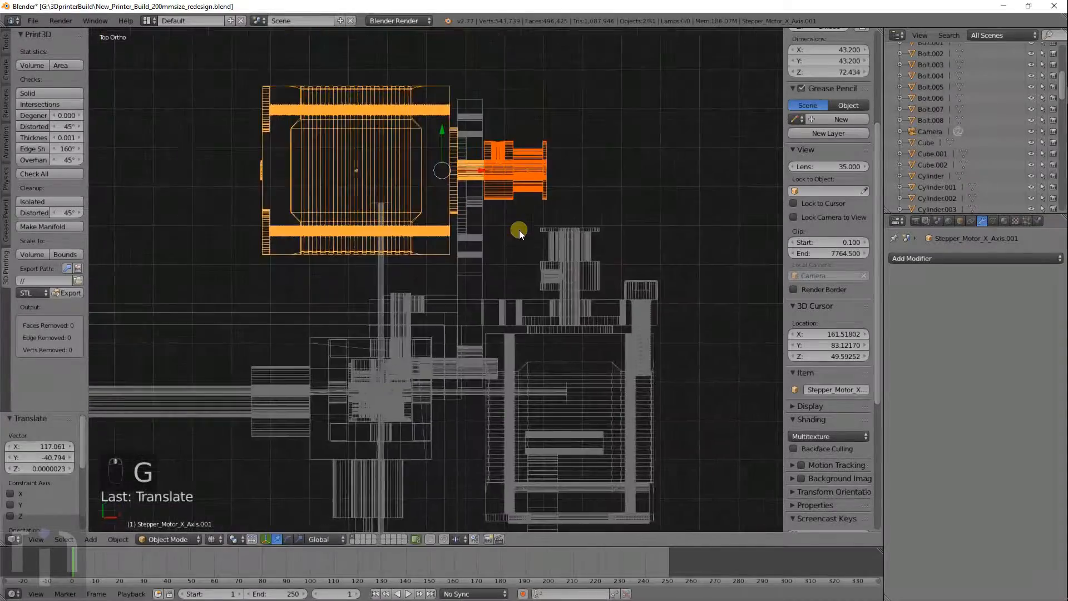
key("g")
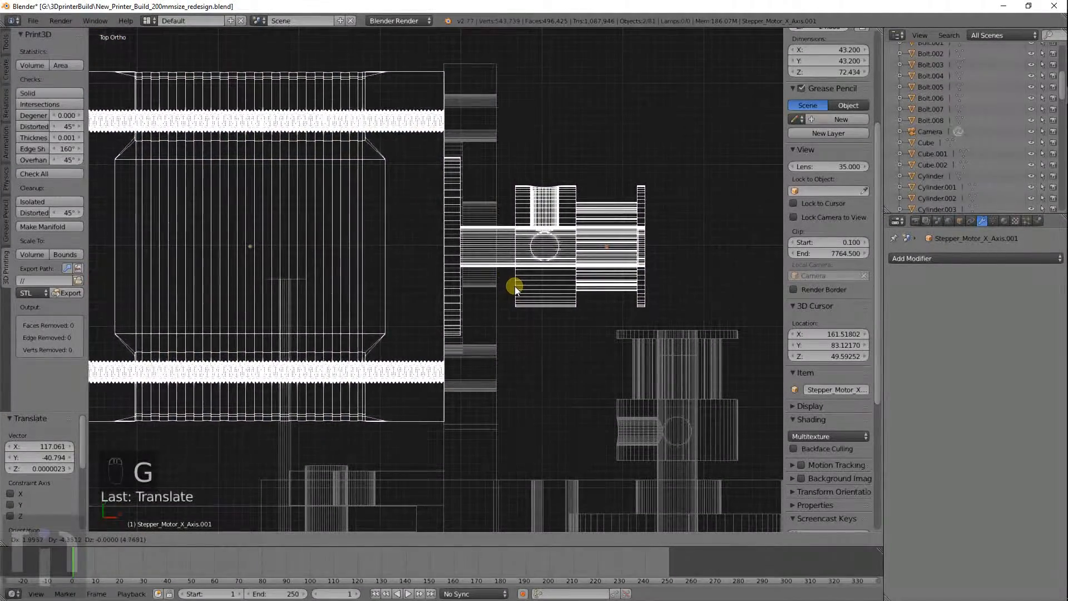
left_click(514, 286)
scroll(553, 286, "down", 4)
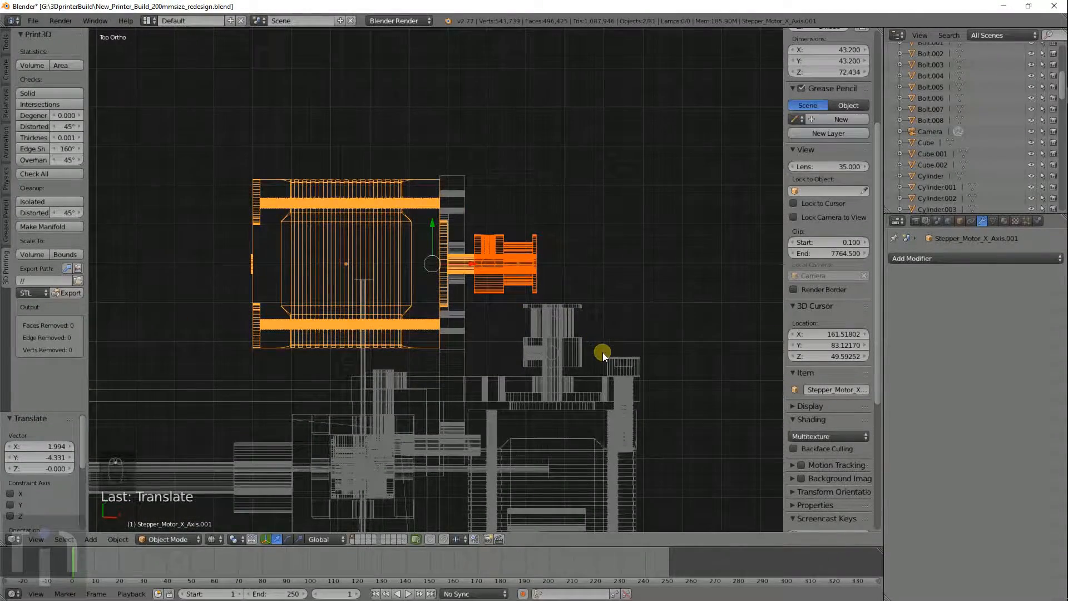
In front wireframe view, raise the motor and pulley about 30.51 along the Z axis to the bracket copy's mounting holes
key("z")
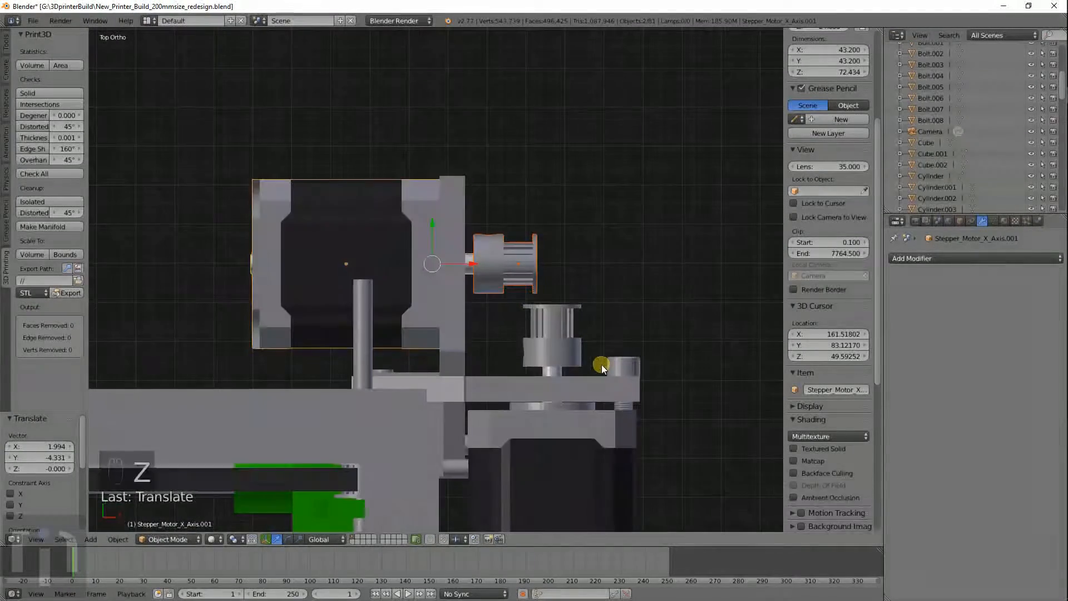
middle_click_drag(602, 365, 435, 237)
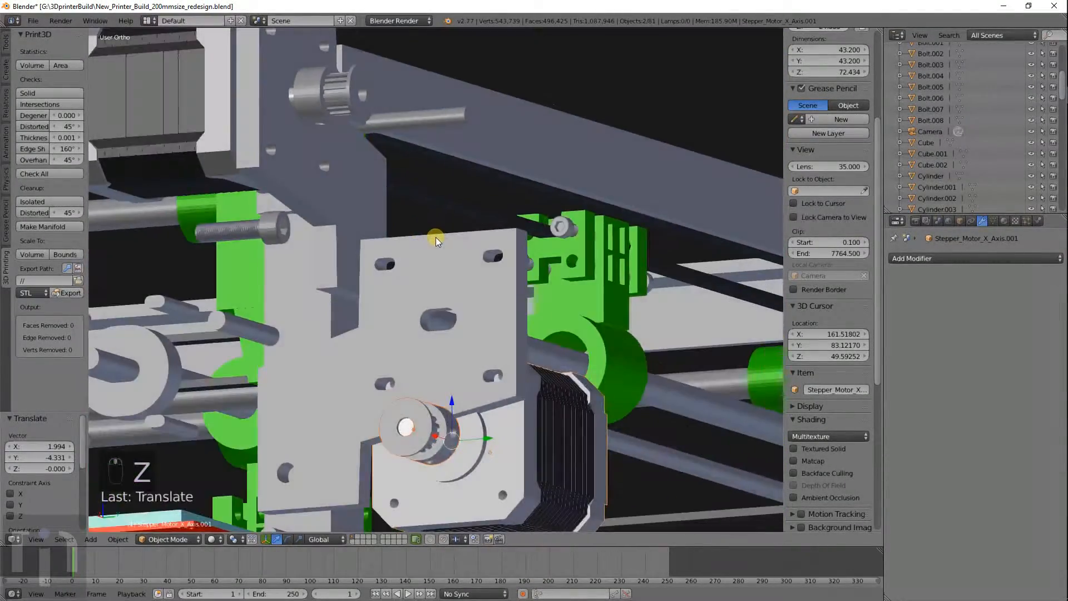
key("KP_1")
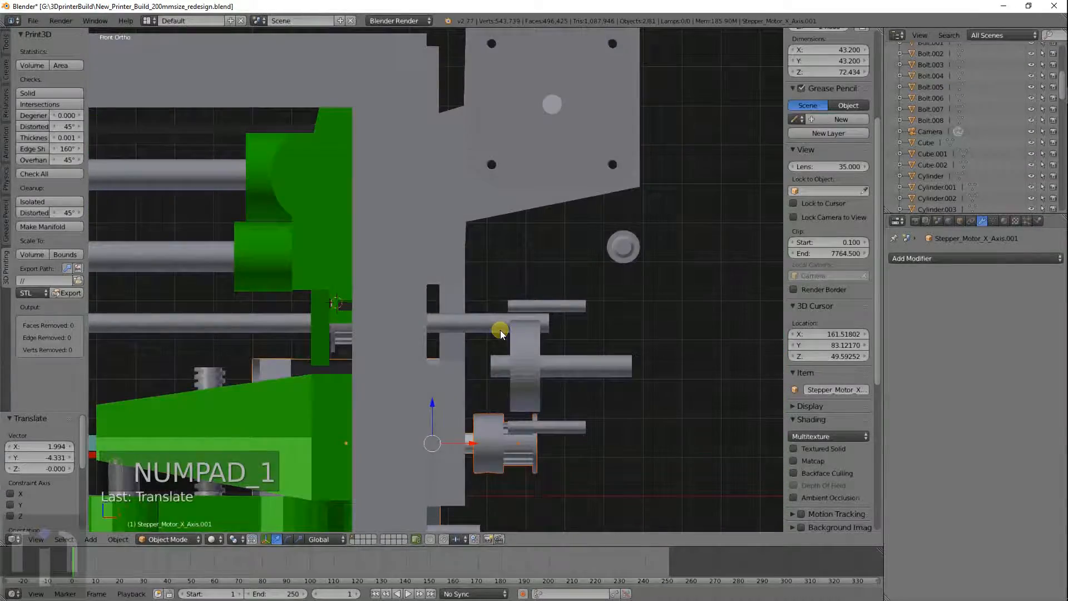
key("z")
key("g")
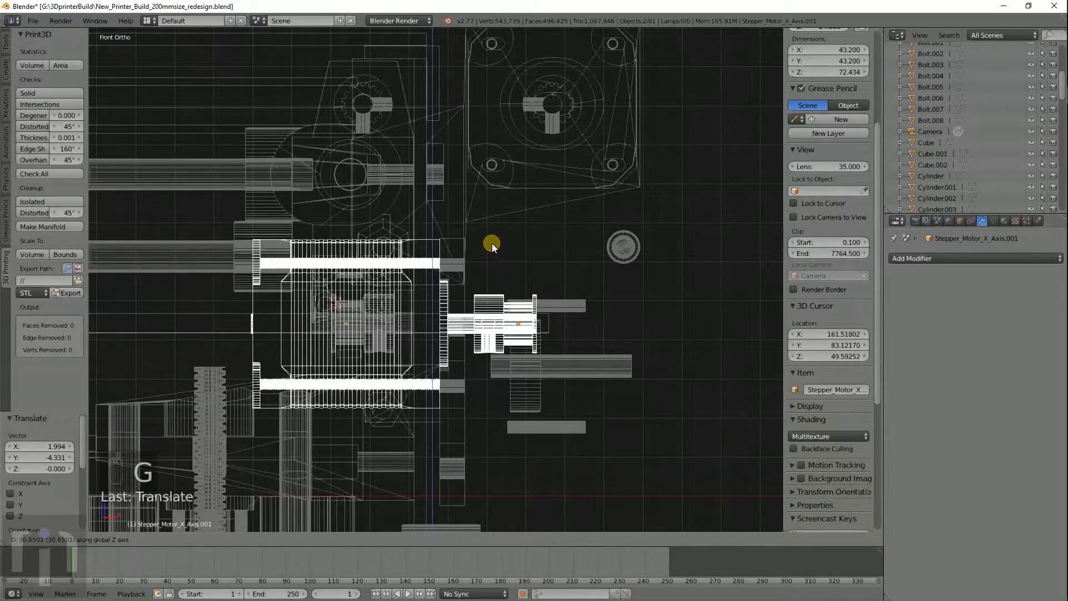
left_click(492, 244)
Lower the motor and pulley about 0.193 along the Z axis to line up with the bracket's holes, and return to solid shading
scroll(508, 315, "up", 5)
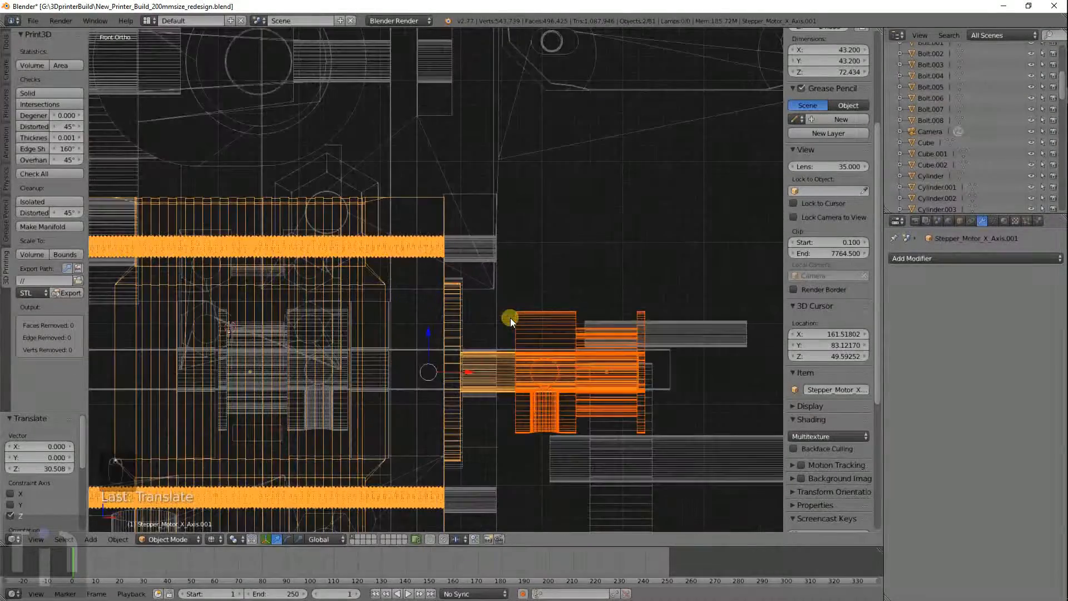
key("g")
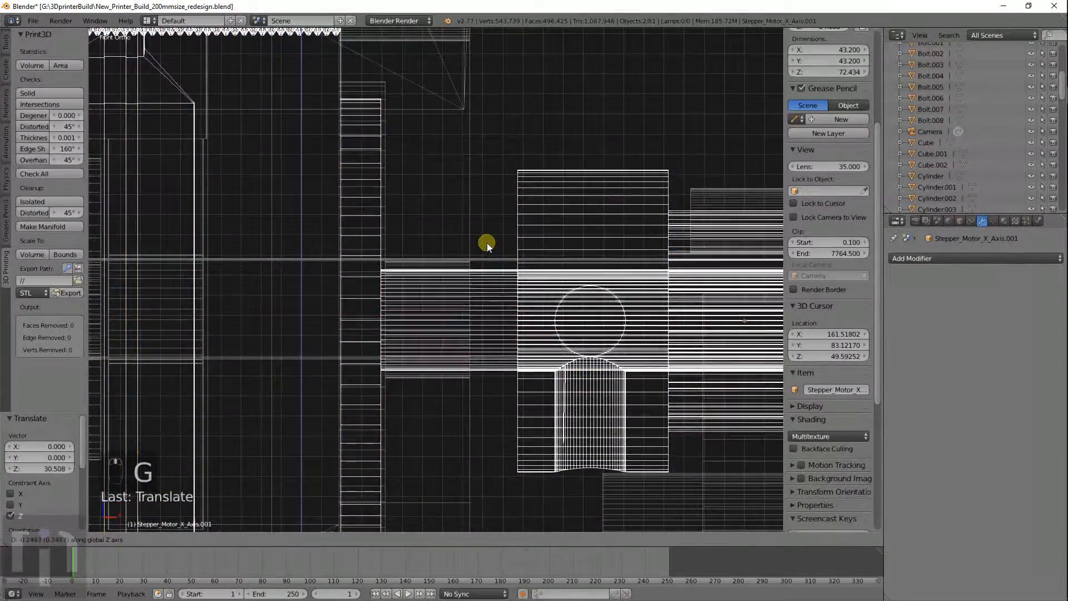
left_click(485, 241)
scroll(470, 257, "down", 4)
scroll(467, 256, "down", 4)
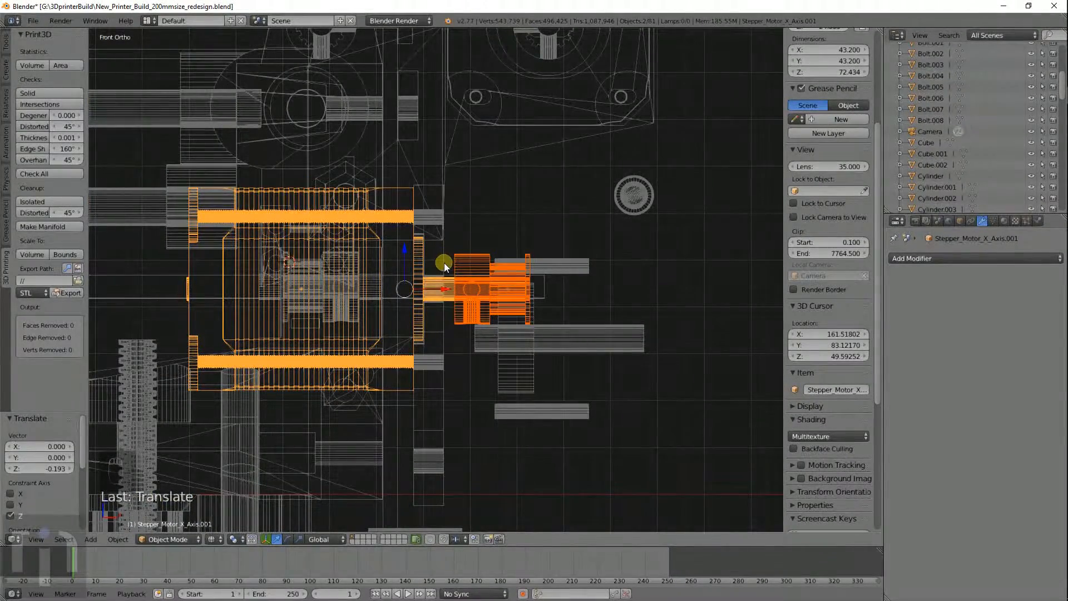
middle_click_drag(569, 309, 472, 322)
key("z")
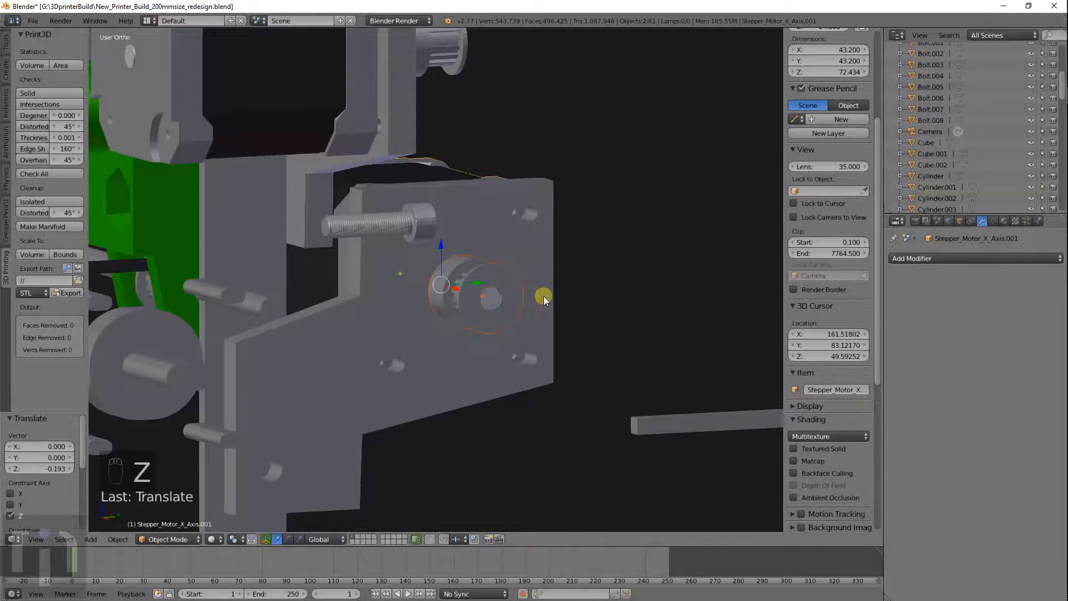
In back wireframe view, select the second stepper motor, its pulley and the bracket copy together, with the bracket as the active object
right_click(548, 289)
key("KP_1")
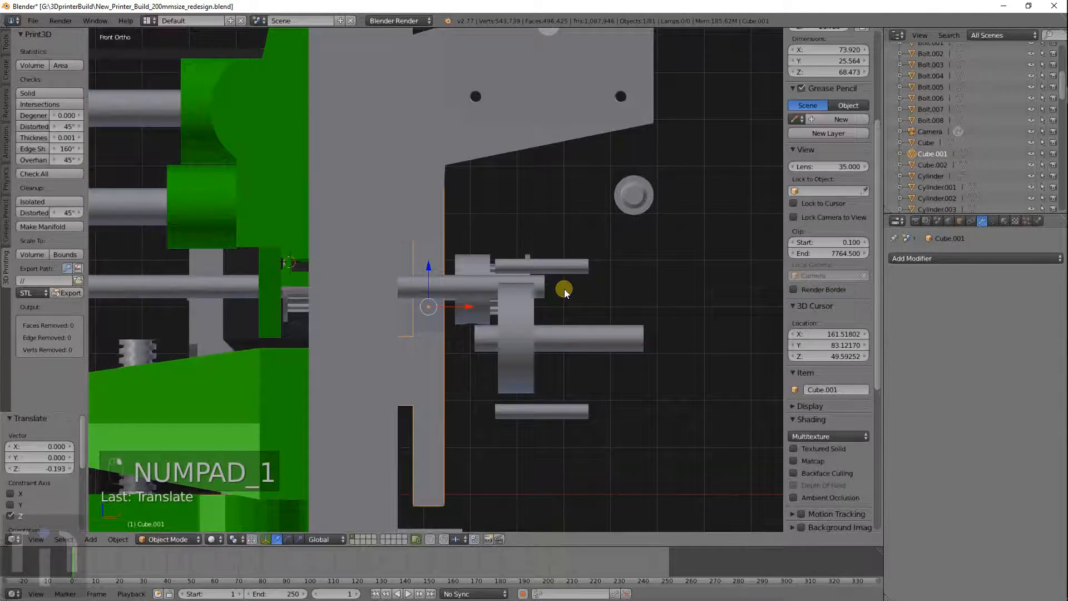
key("ctrl+KP_1")
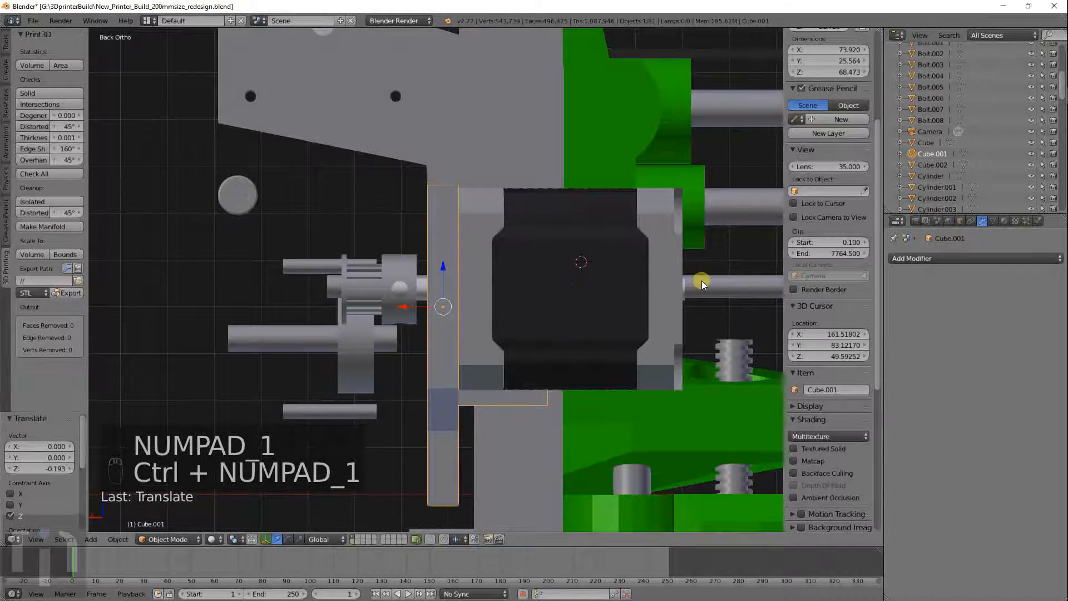
scroll(512, 319, "up", 4)
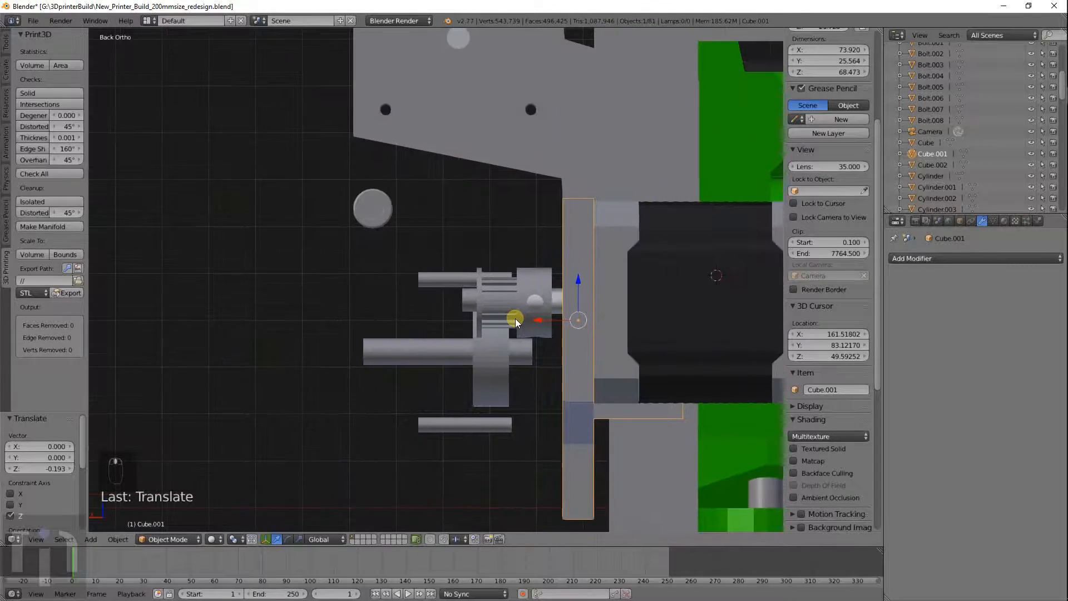
scroll(513, 319, "up", 3)
key("z")
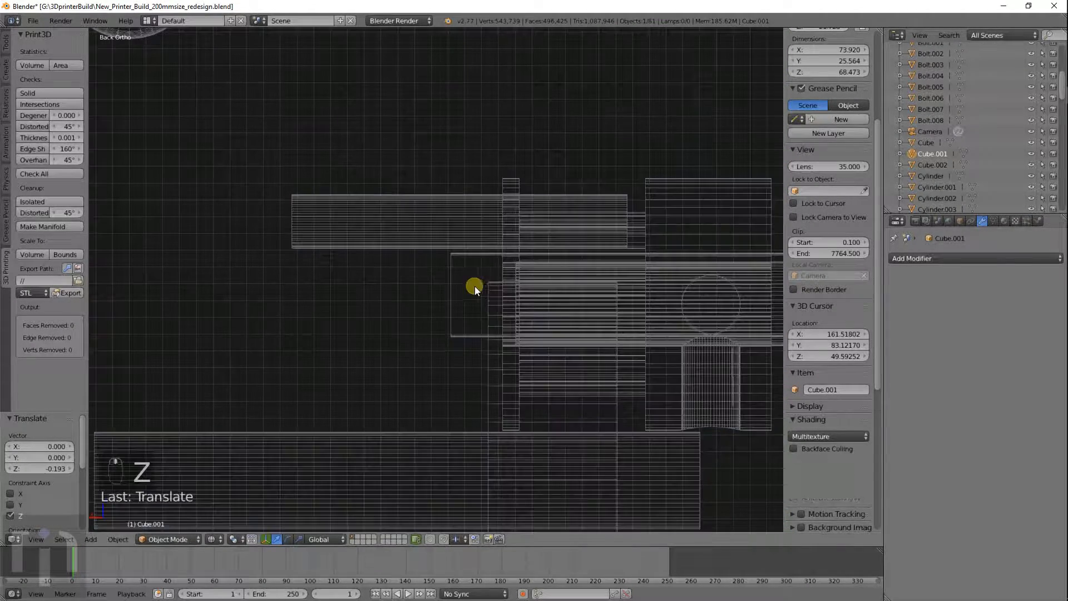
scroll(526, 307, "down", 4)
right_click(569, 229, "shift")
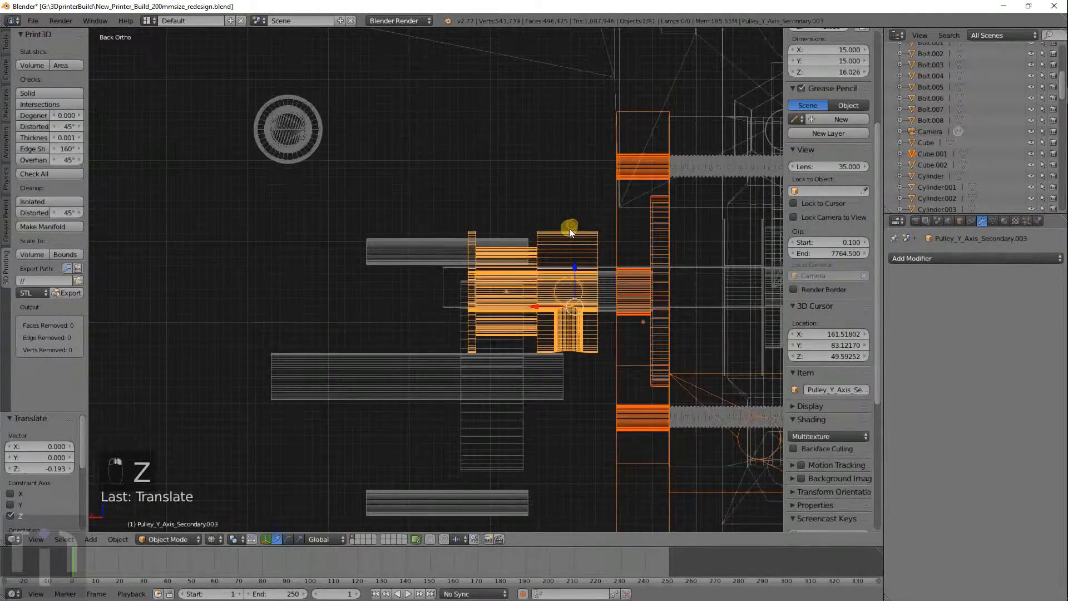
scroll(495, 306, "up", 4)
scroll(596, 307, "down", 5)
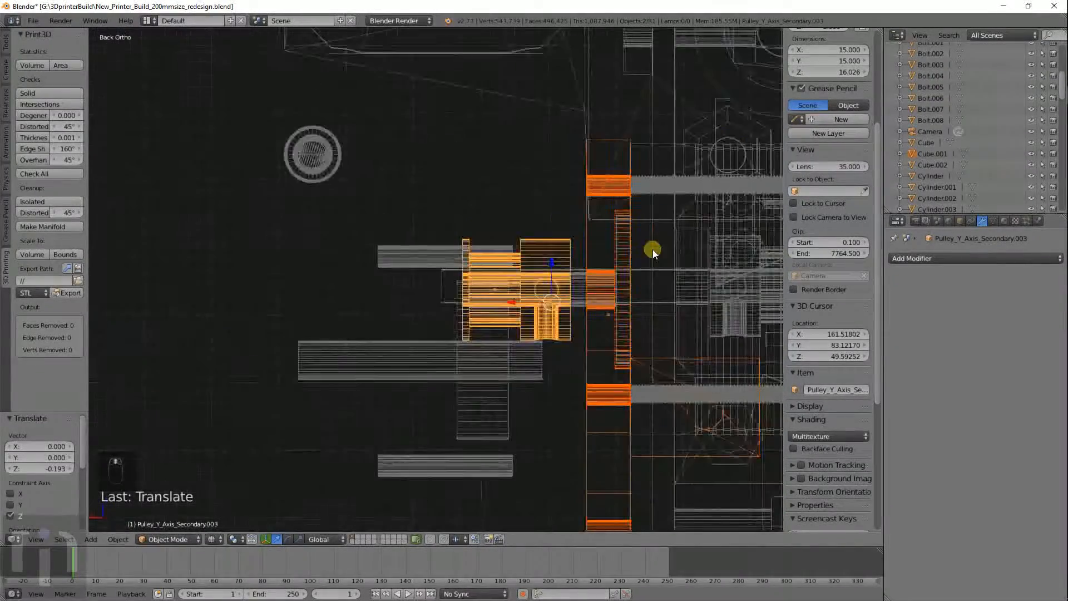
scroll(613, 309, "down", 3)
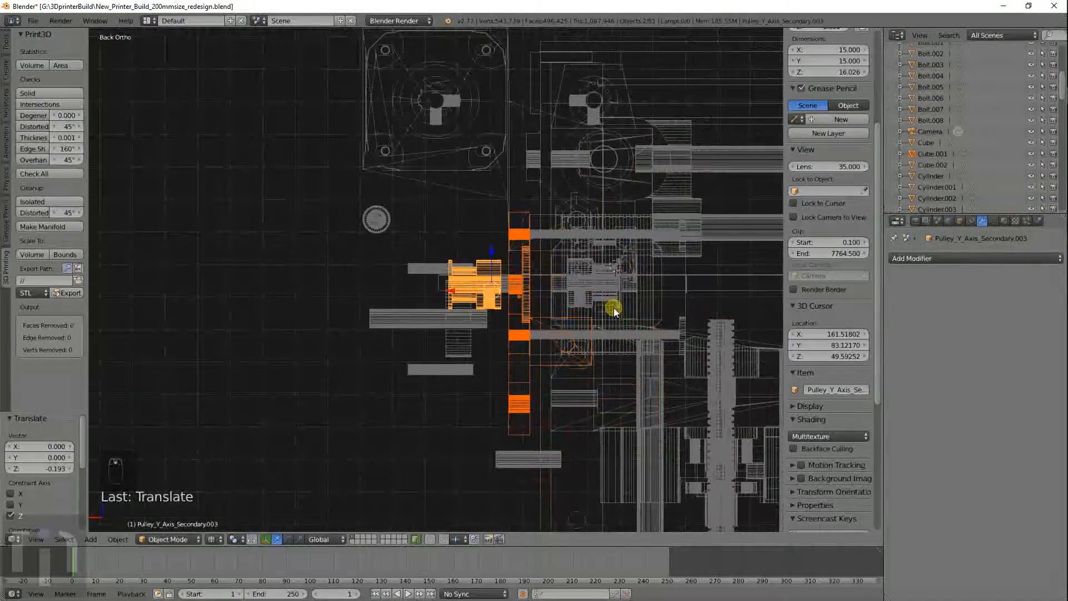
right_click(682, 264, "shift")
right_click(684, 264)
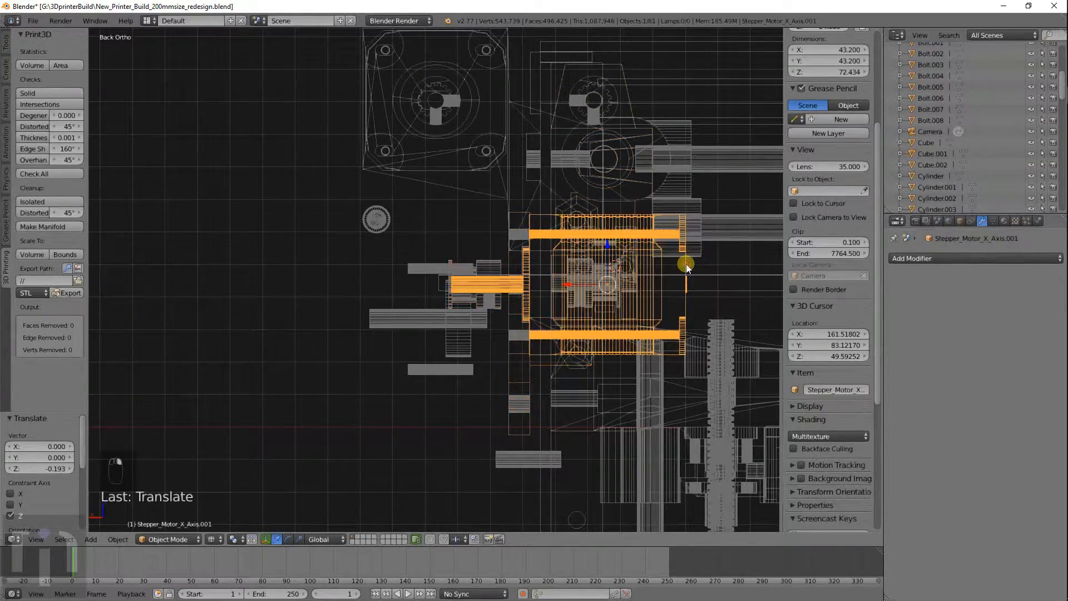
right_click(489, 267, "shift")
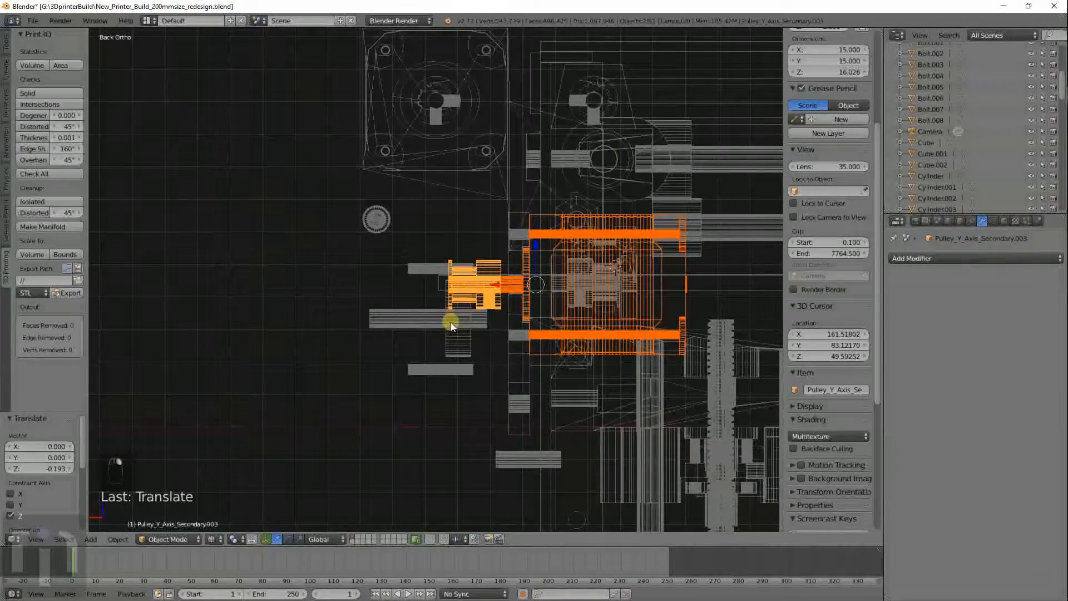
right_click(515, 406, "shift")
Raise the selected motor, pulley and bracket copy about 0.544 along the Z axis, return to solid shading and inspect the frame corner
scroll(503, 352, "up", 8)
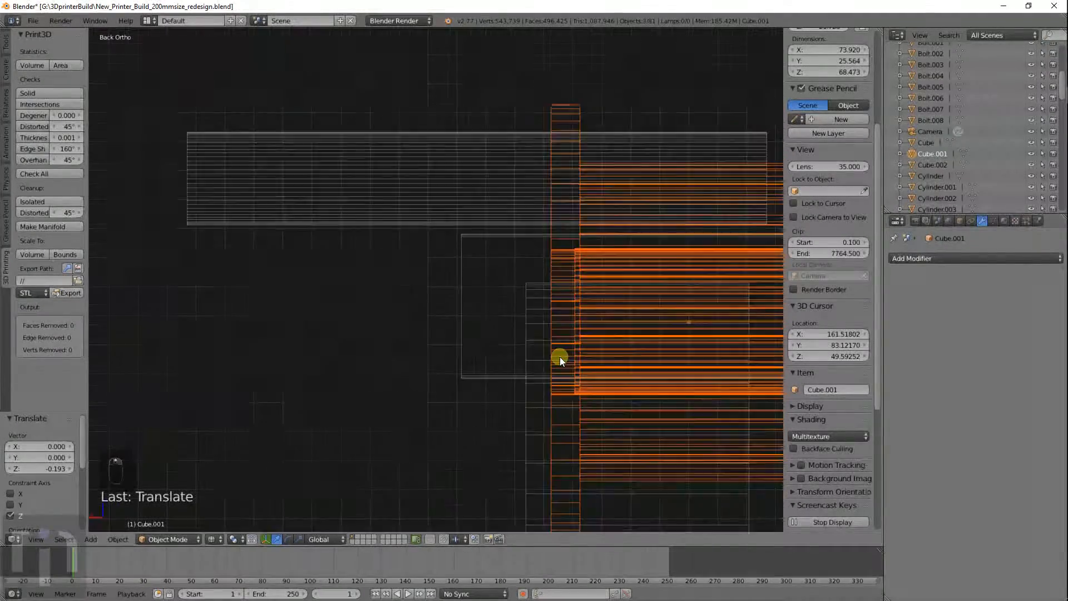
scroll(560, 360, "up", 1)
key("g")
key("z")
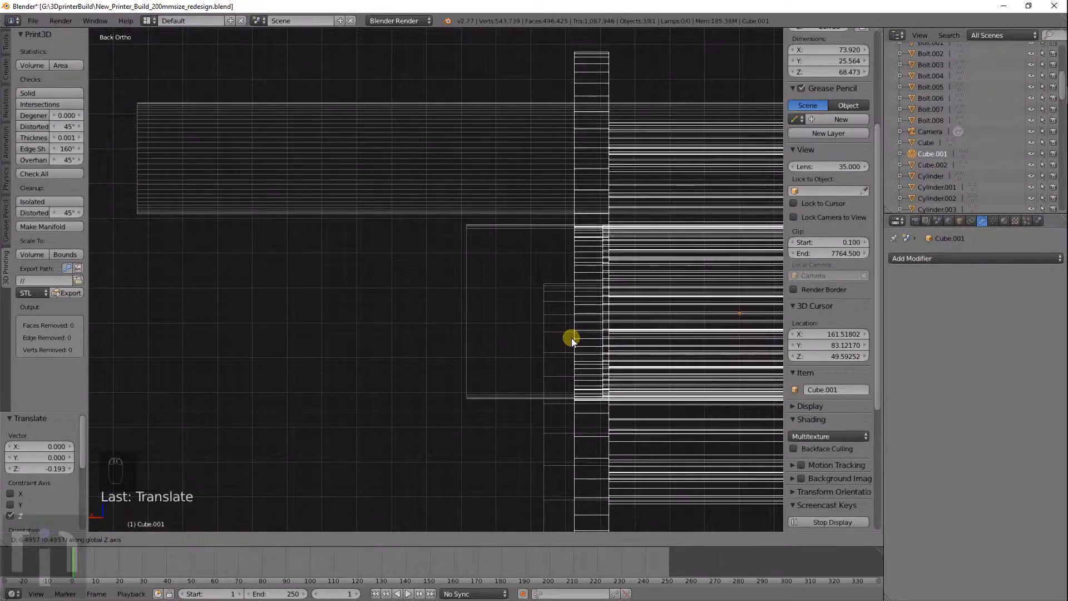
left_click(573, 337)
scroll(573, 338, "down", 3)
scroll(572, 338, "down", 2)
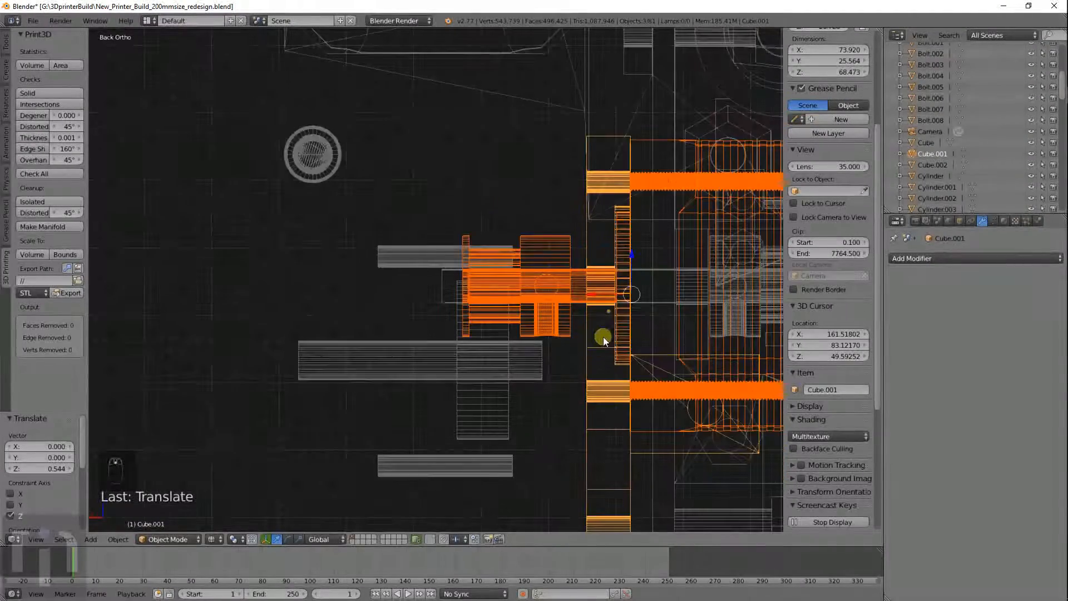
scroll(474, 322, "up", 5)
key("z")
middle_click_drag(515, 299, 557, 303)
middle_click_drag(383, 259, 476, 295)
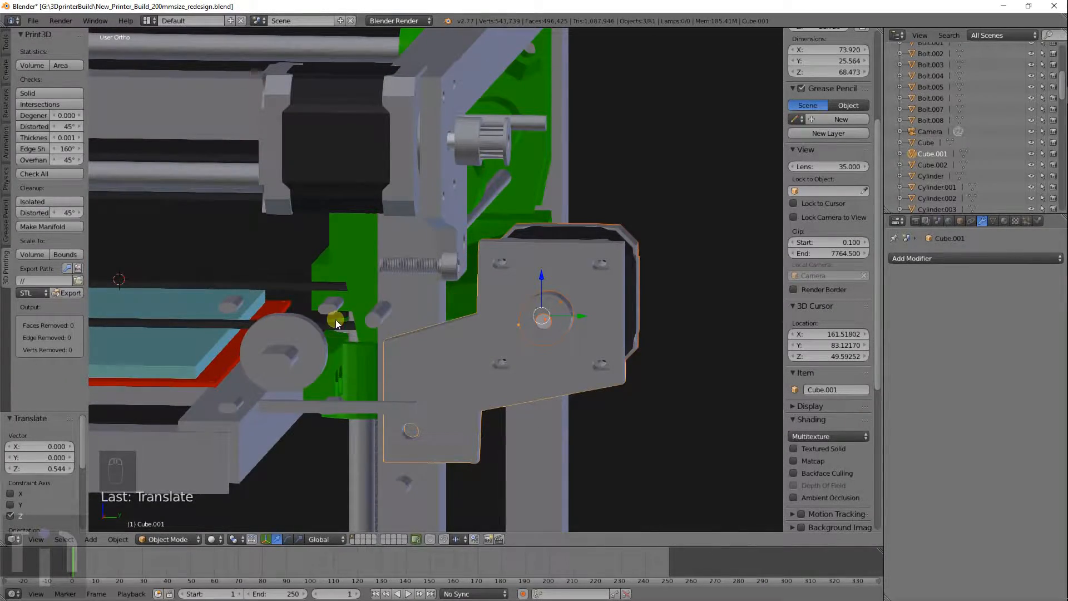
middle_click_drag(335, 319, 286, 270)
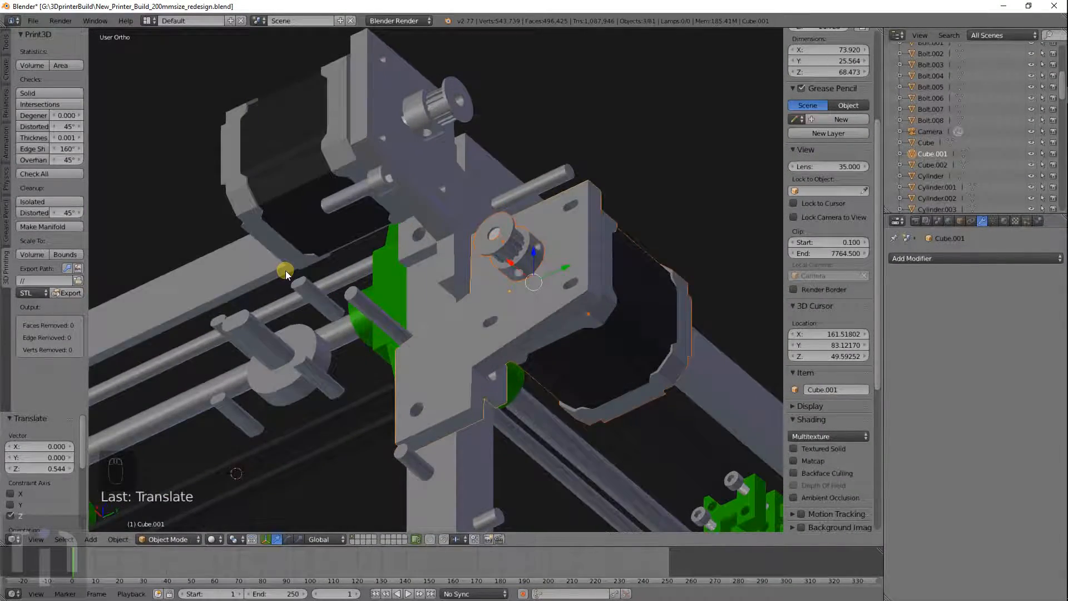
In top wireframe view, move the bracket copy, motor and pulley about -3.223 in X and -3.143 in Y against the frame corner
key("KP_7")
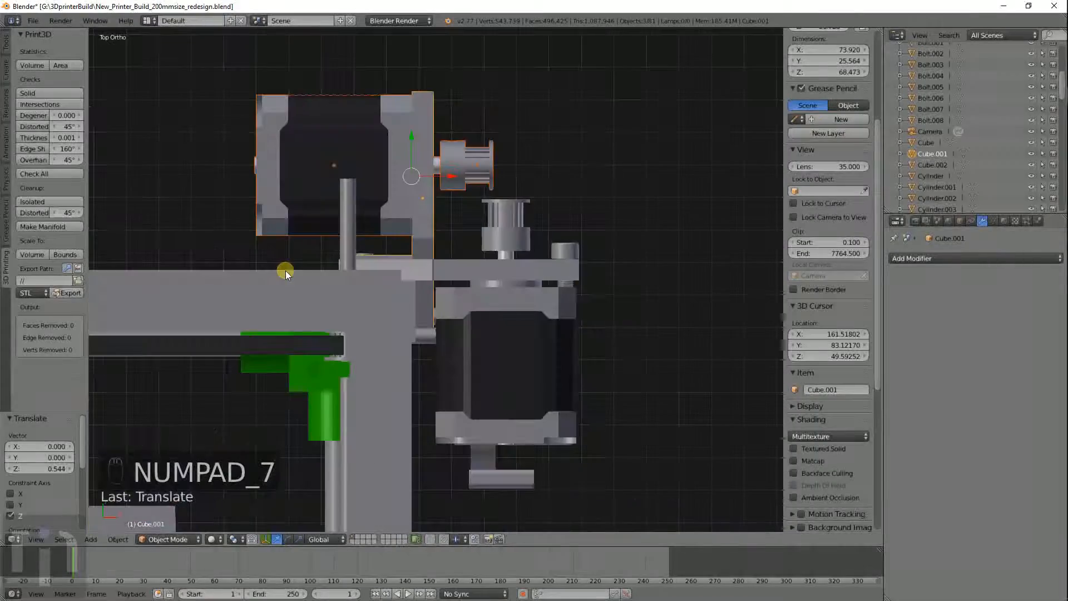
key("z")
scroll(285, 269, "up", 4)
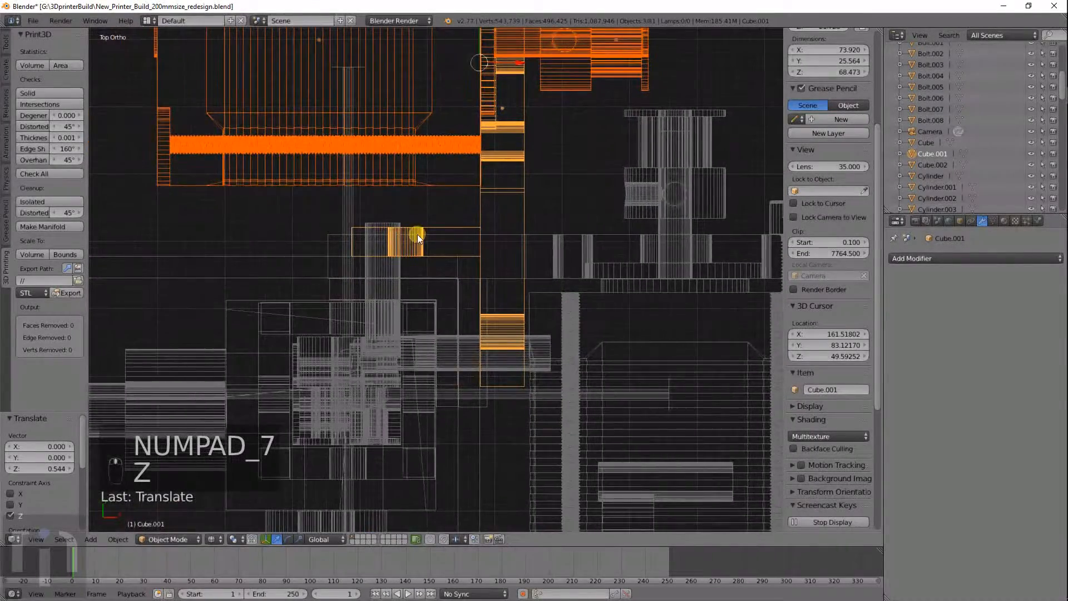
key("g")
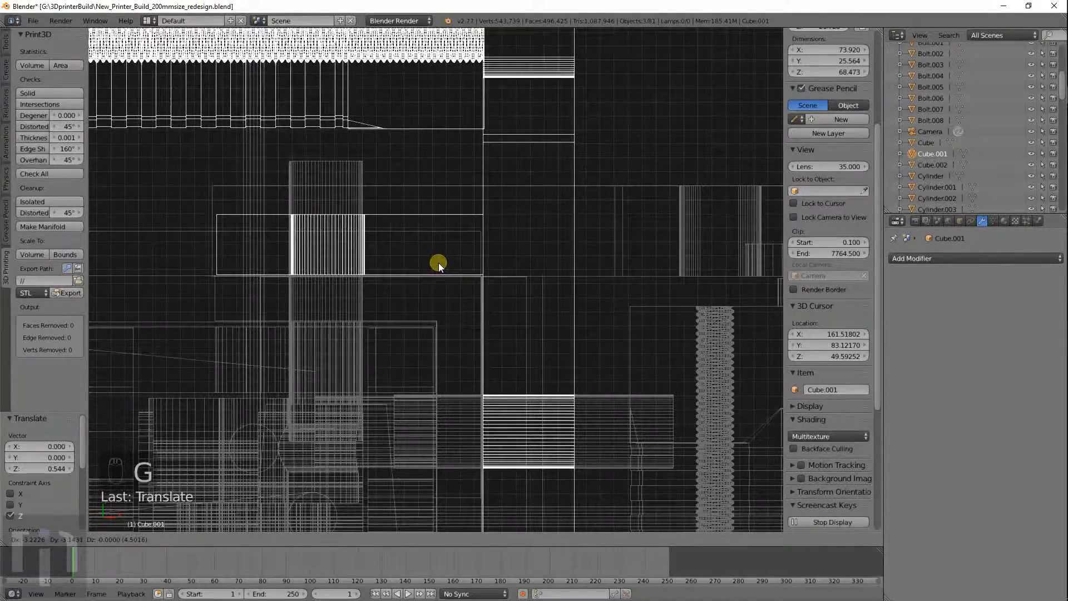
left_click(439, 264)
Fine-tune the bracket assembly flush with the frame by about -0.031 in Y, plus 0.008 in X and -0.015 in Y, and return to solid shading
scroll(493, 303, "up", 3)
scroll(588, 285, "up", 2)
key("g")
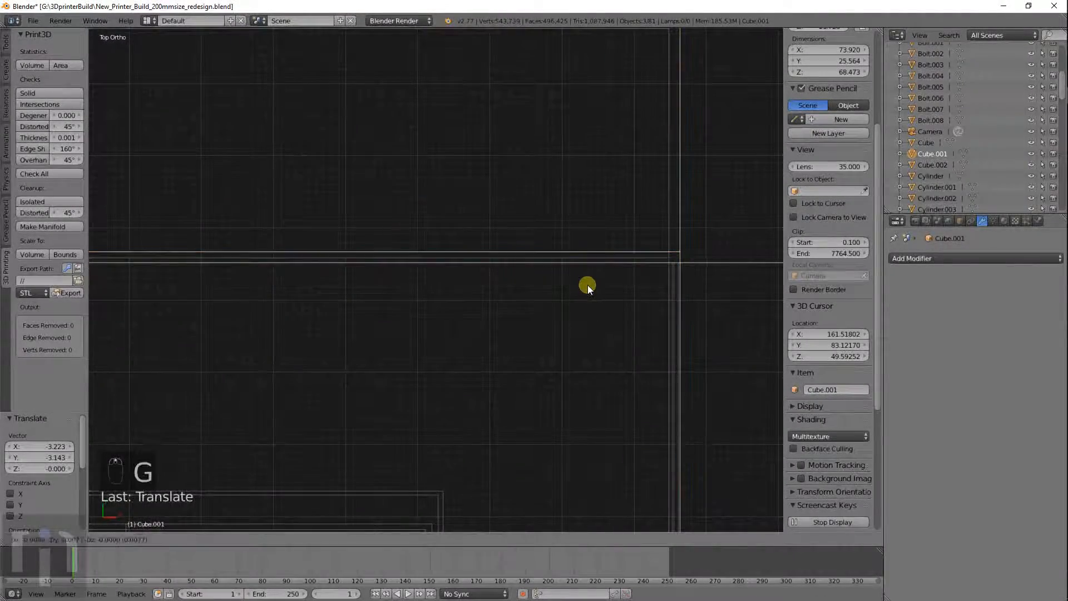
left_click(589, 289)
key("g")
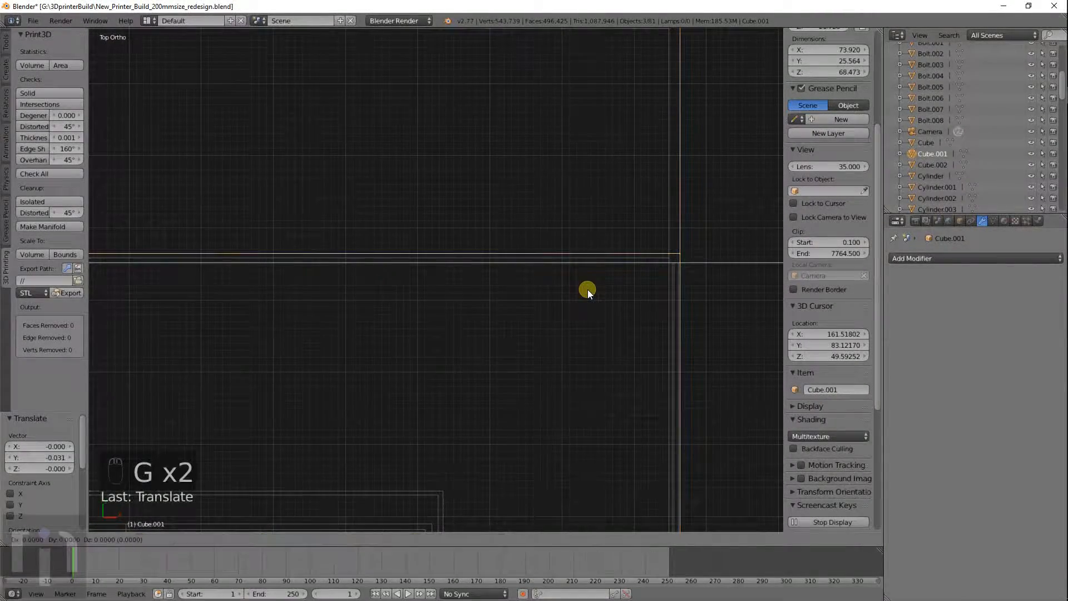
left_click(589, 291)
mouse_move(588, 290)
middle_mouse_down()
mouse_move(582, 386)
mouse_move(478, 261)
mouse_move(472, 222)
mouse_move(450, 217)
mouse_move(401, 336)
mouse_move(349, 365)
mouse_move(469, 279)
mouse_move(447, 305)
mouse_move(400, 330)
mouse_move(424, 308)
middle_mouse_up()
key("z")
Select the loose bolt beside the brackets and, in top wireframe view, move it about -62.156 in X and -0.143 in Y
right_click(290, 389)
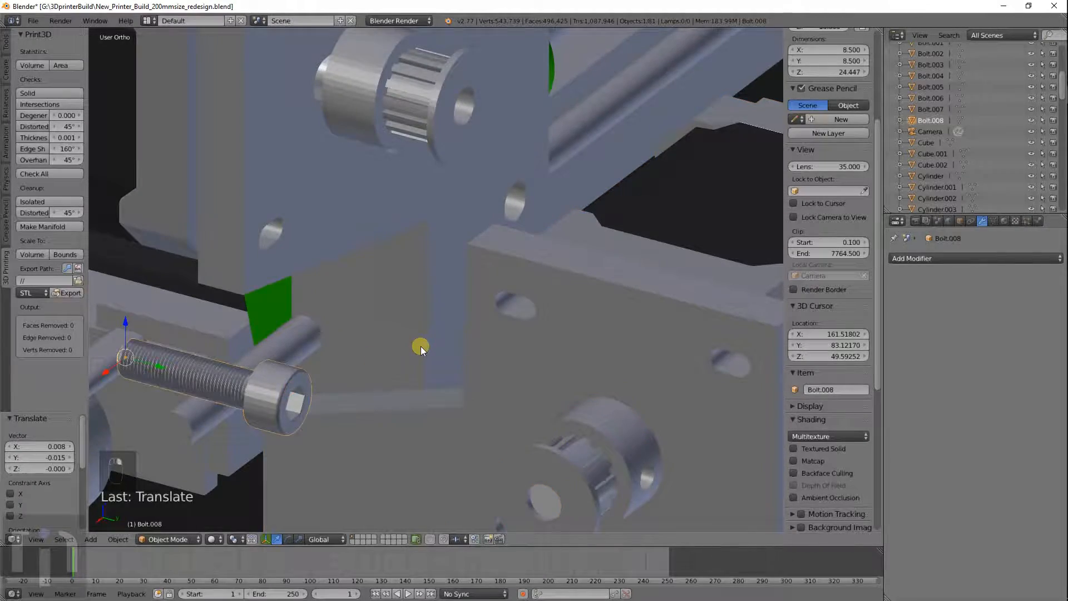
key("KP_7")
key("z")
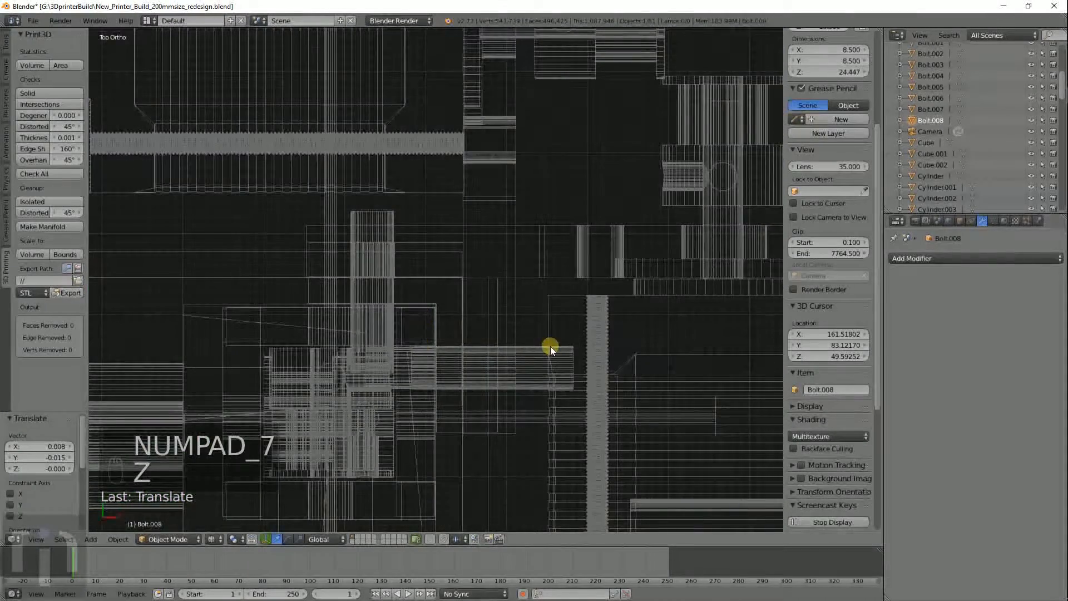
scroll(550, 346, "down", 5)
key("g")
left_click(318, 333)
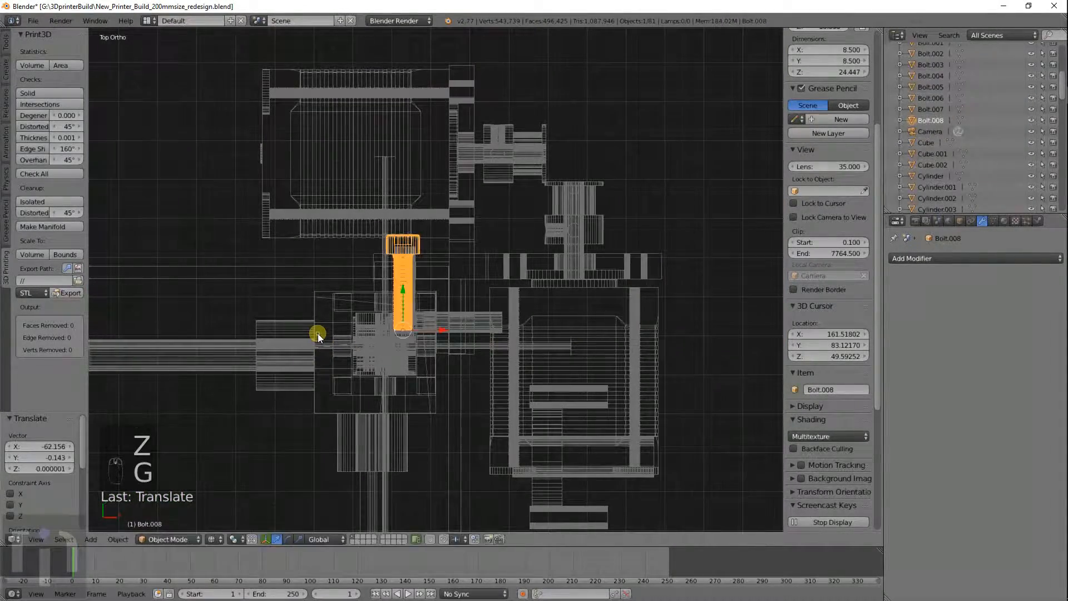
Nudge the bolt about 0.573 in X and 0.344 in Y into the bracket hole, and check its fit from the right in solid shading
scroll(322, 333, "up", 5)
key("g")
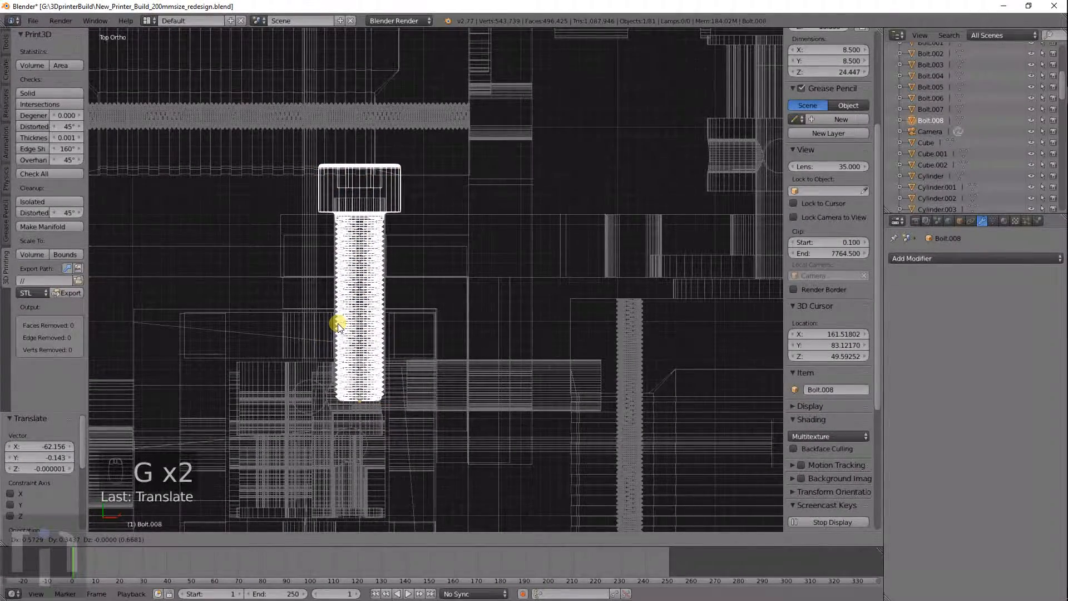
left_click(337, 323)
key("KP_1")
key("KP_3")
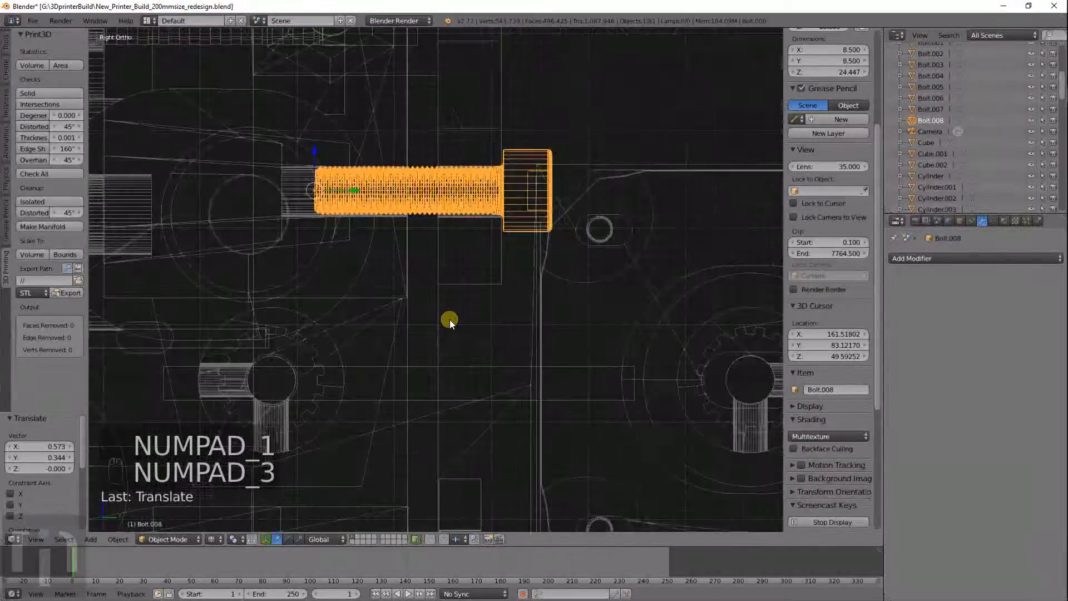
scroll(493, 285, "down", 2)
scroll(493, 285, "down", 1)
key("z")
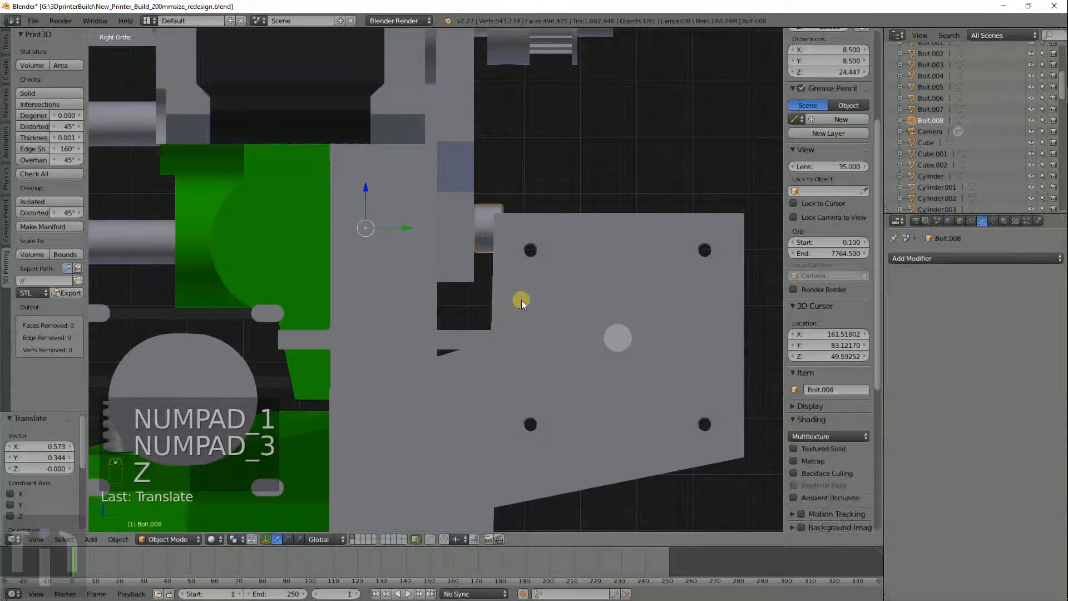
mouse_move(521, 300)
middle_mouse_down()
mouse_move(442, 325)
mouse_move(341, 389)
mouse_move(299, 373)
mouse_move(269, 329)
mouse_move(299, 338)
mouse_move(527, 298)
middle_mouse_up()
scroll(527, 298, "down", 2)
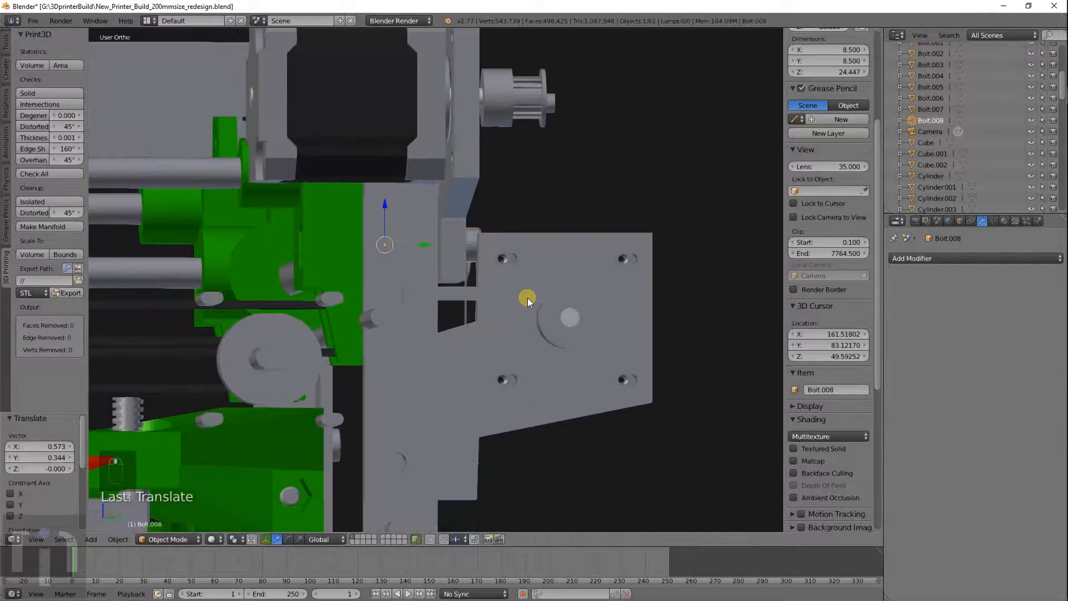
Snap the 3D cursor to the pulley on the bracket copy, and snap it to the thin bar
right_click(452, 292)
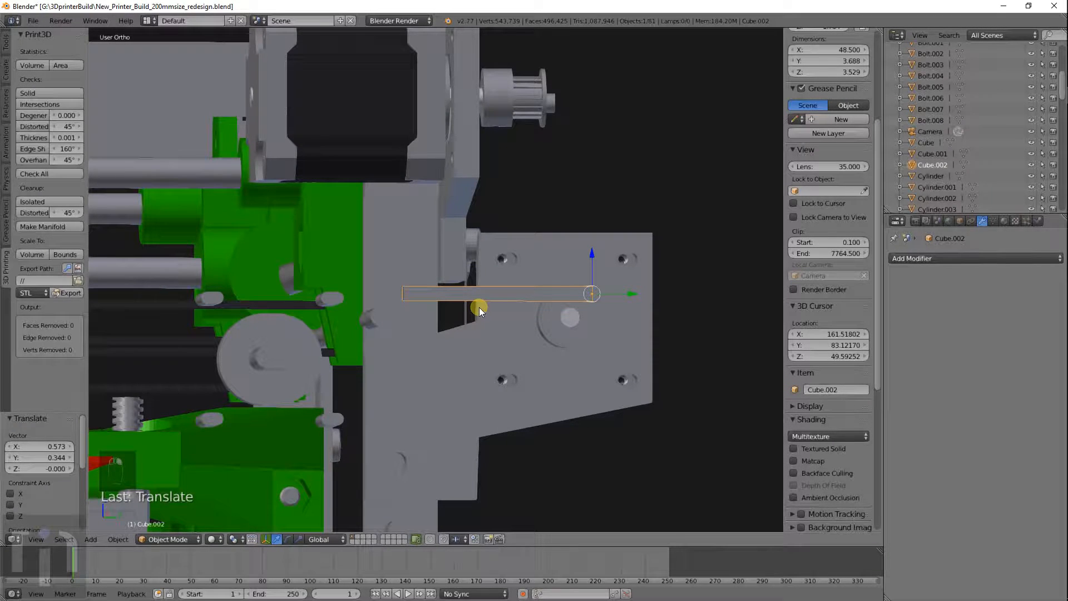
right_click(546, 321)
key("shift+s")
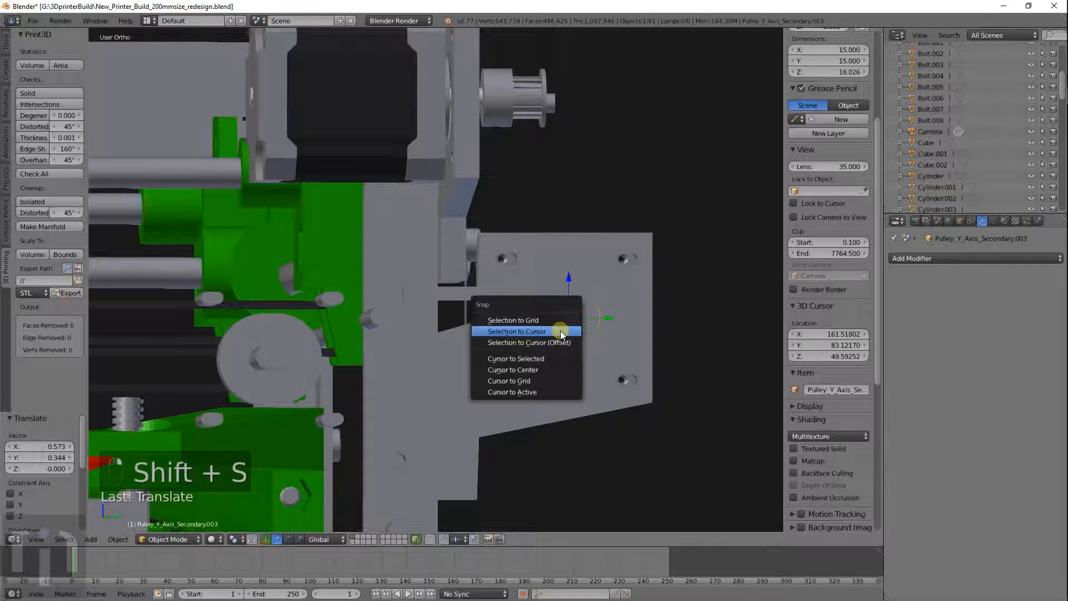
left_click(528, 357)
right_click(521, 302)
key("shift+s")
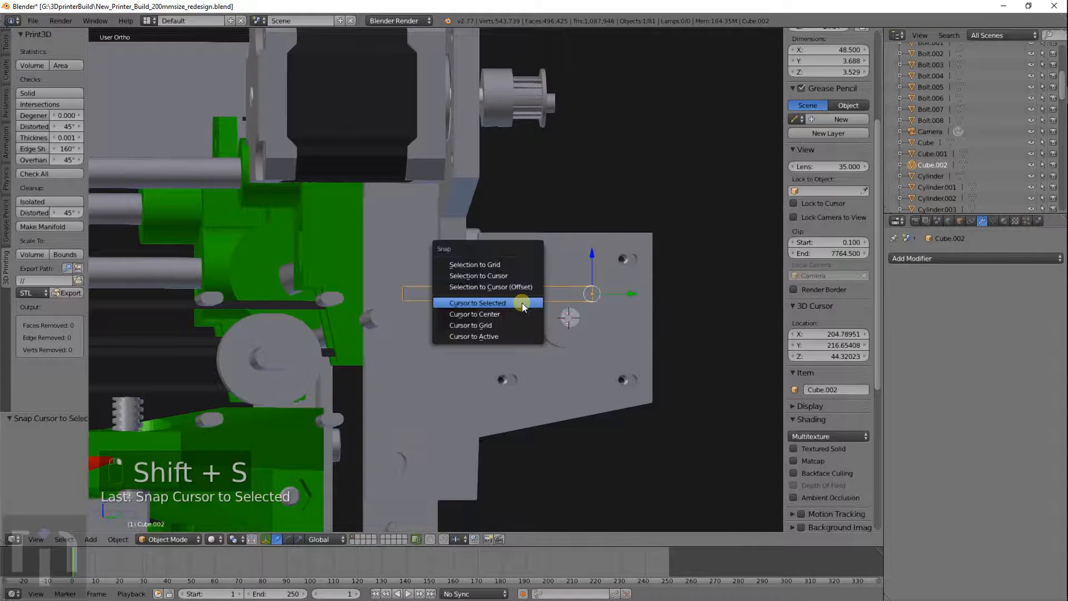
left_click(522, 302)
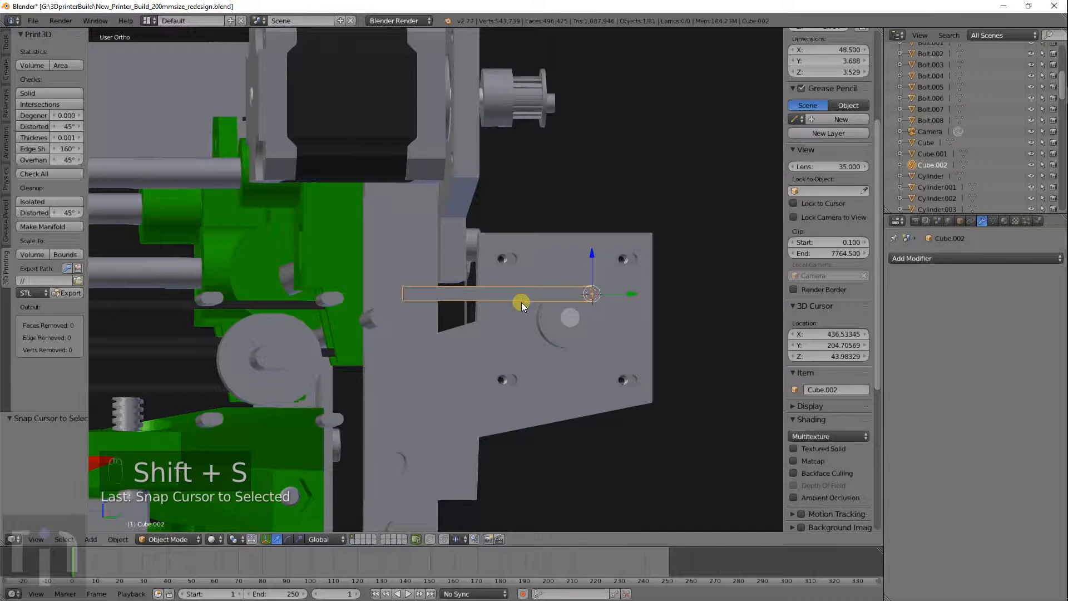
Snap the 3D cursor to the bracket copy's pulley and snap the thin bar to the cursor
right_click(552, 312)
key("shift+s")
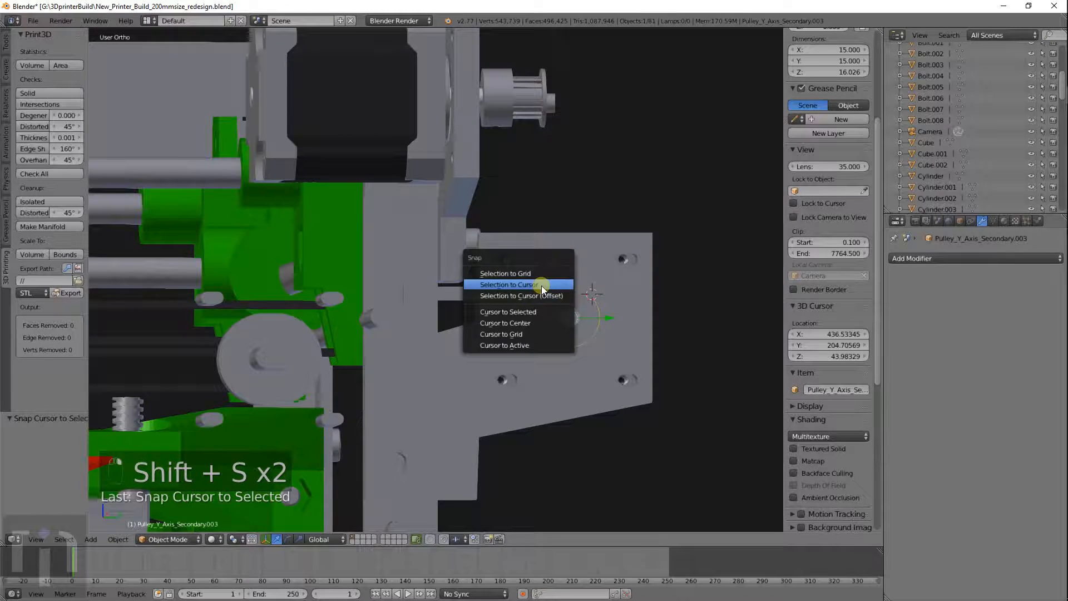
left_click(532, 312)
key("shift+s")
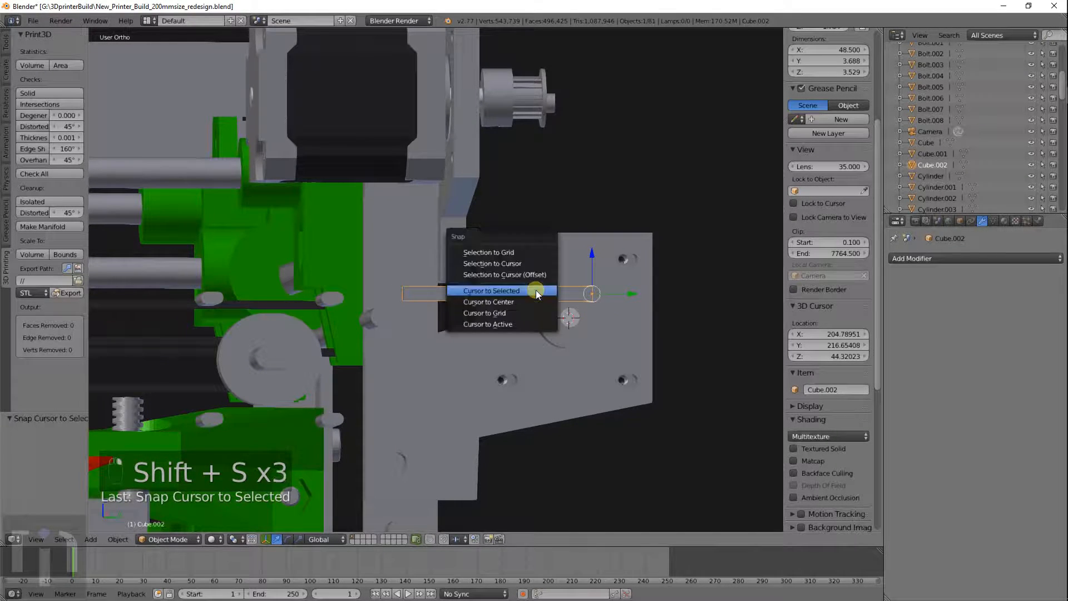
left_click(522, 263)
In right wireframe view, examine how the thin bar lines up between the two pulley centers
middle_click_drag(519, 314, 494, 358)
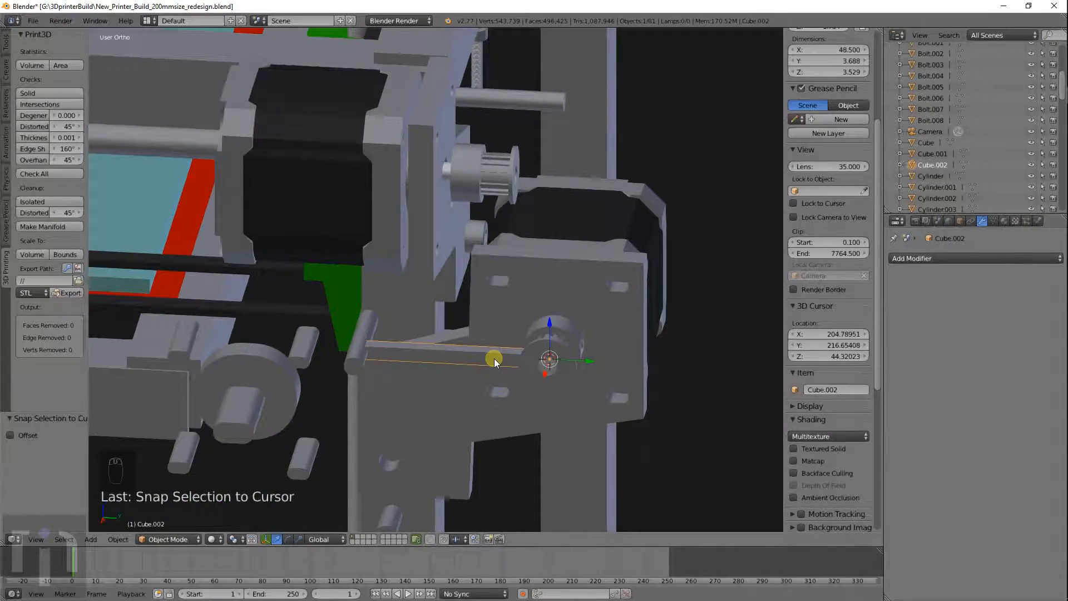
key("KP_1")
key("KP_3")
key("z")
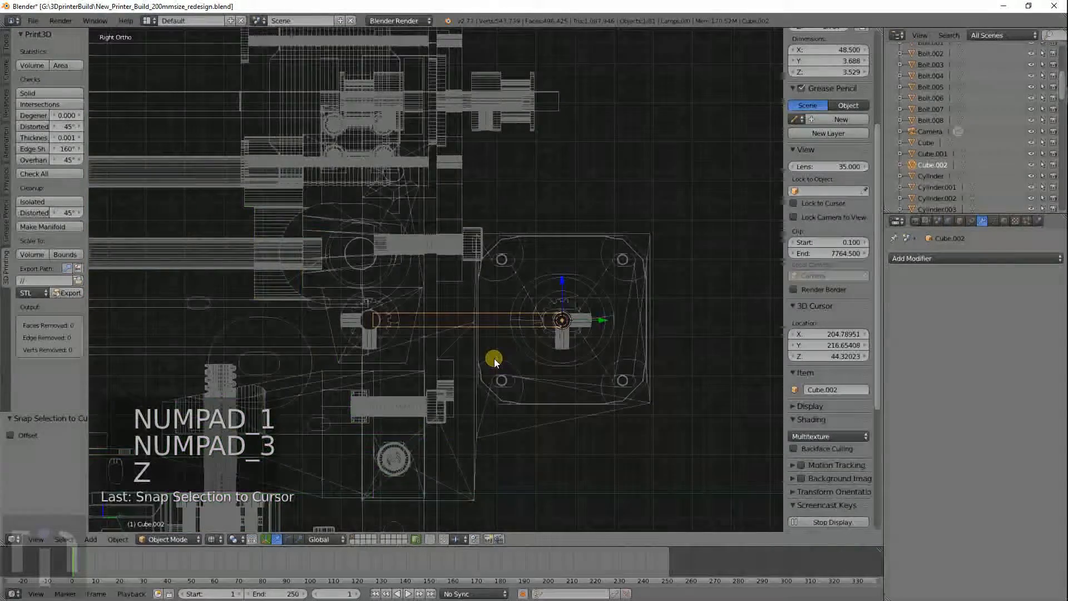
scroll(494, 359, "up", 4)
middle_click_drag(494, 358, 506, 293, "shift")
scroll(622, 290, "up", 4)
scroll(633, 285, "down", 3)
scroll(580, 280, "down", 3)
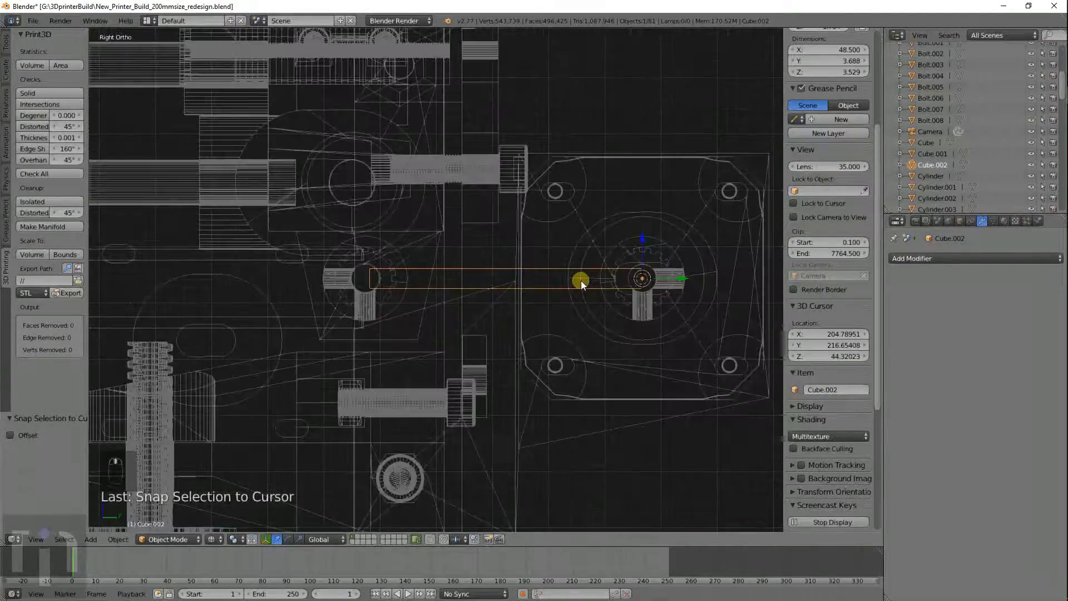
scroll(662, 275, "up", 2)
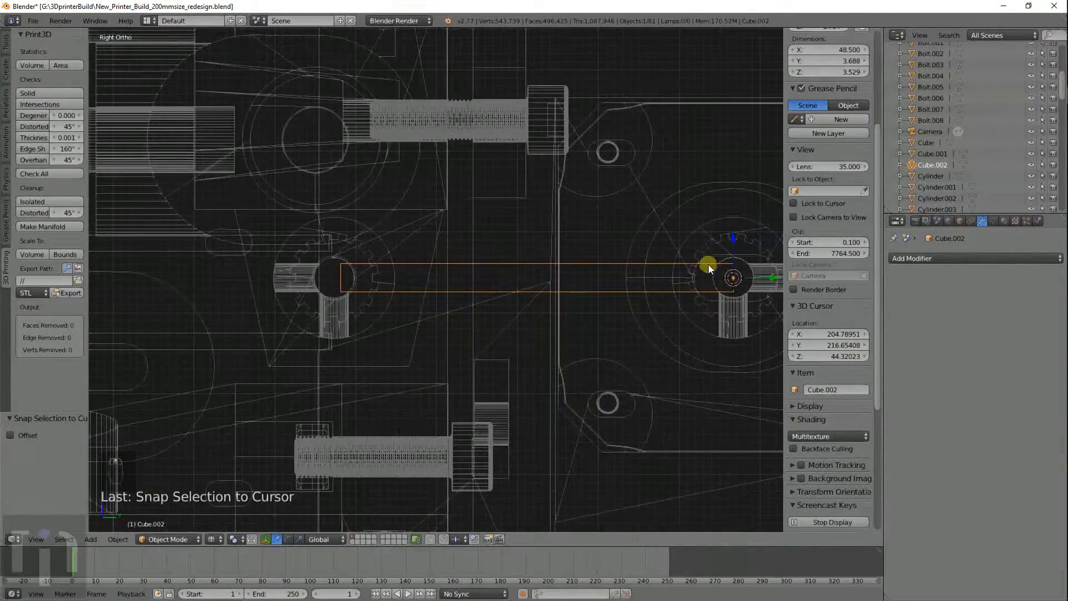
right_click(707, 253, "shift")
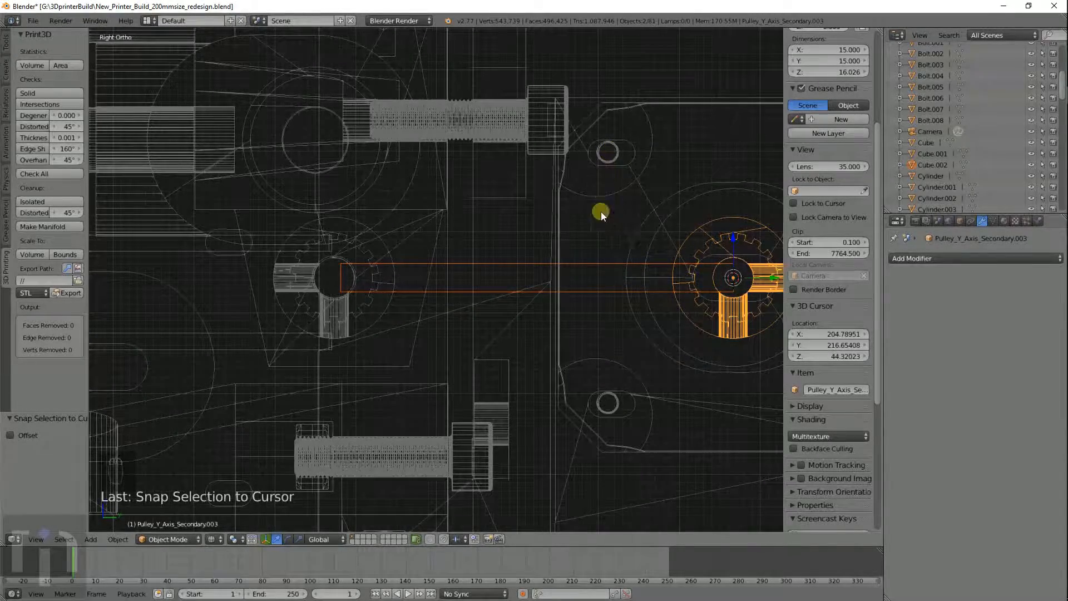
scroll(585, 278, "down", 3)
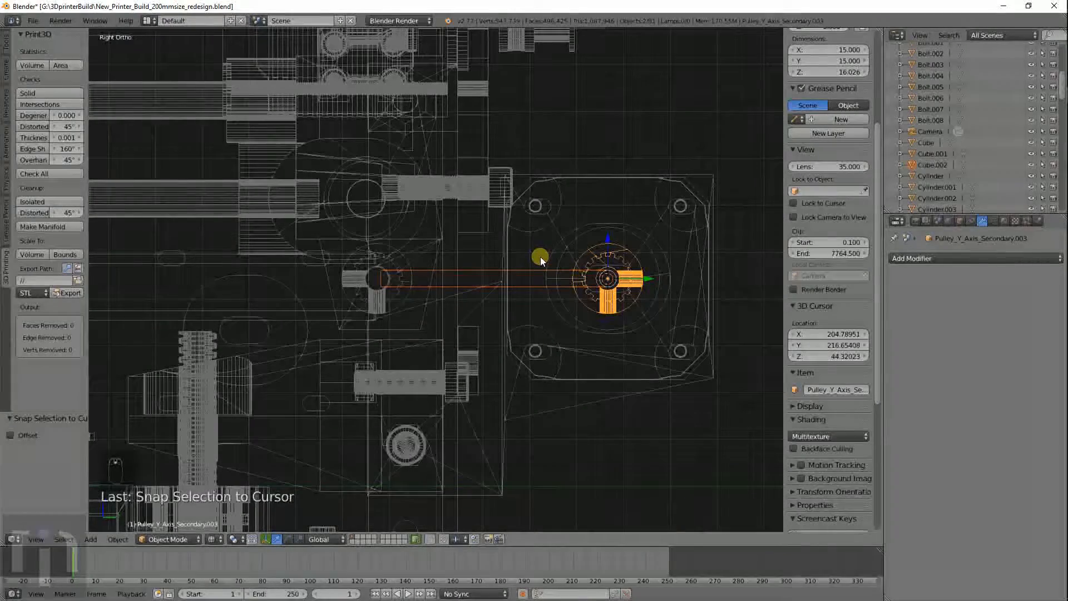
right_click(502, 238)
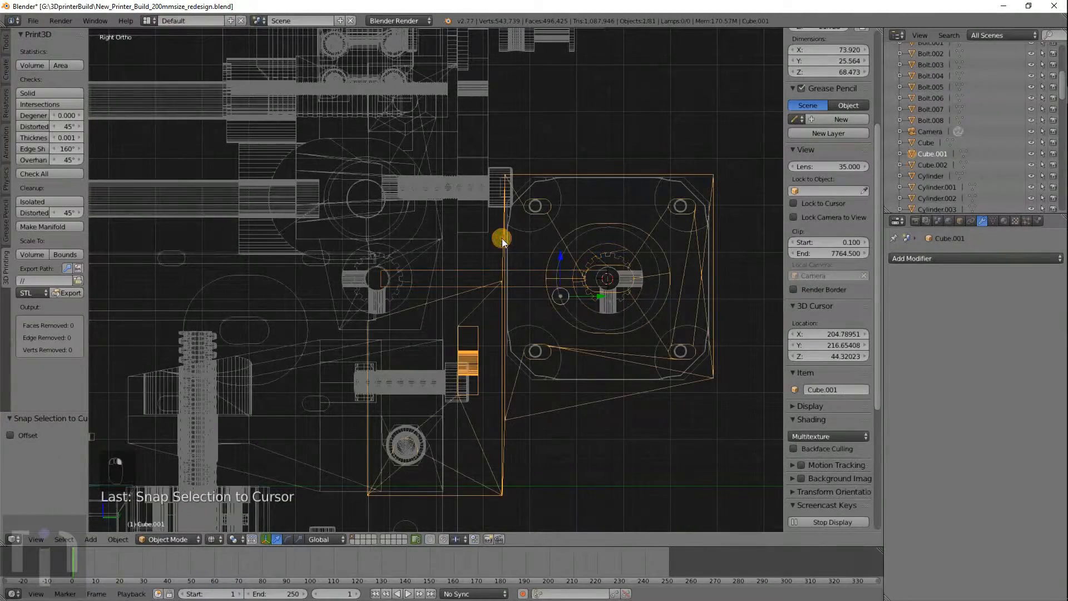
key("g")
right_click(563, 253)
key("a")
key("a")
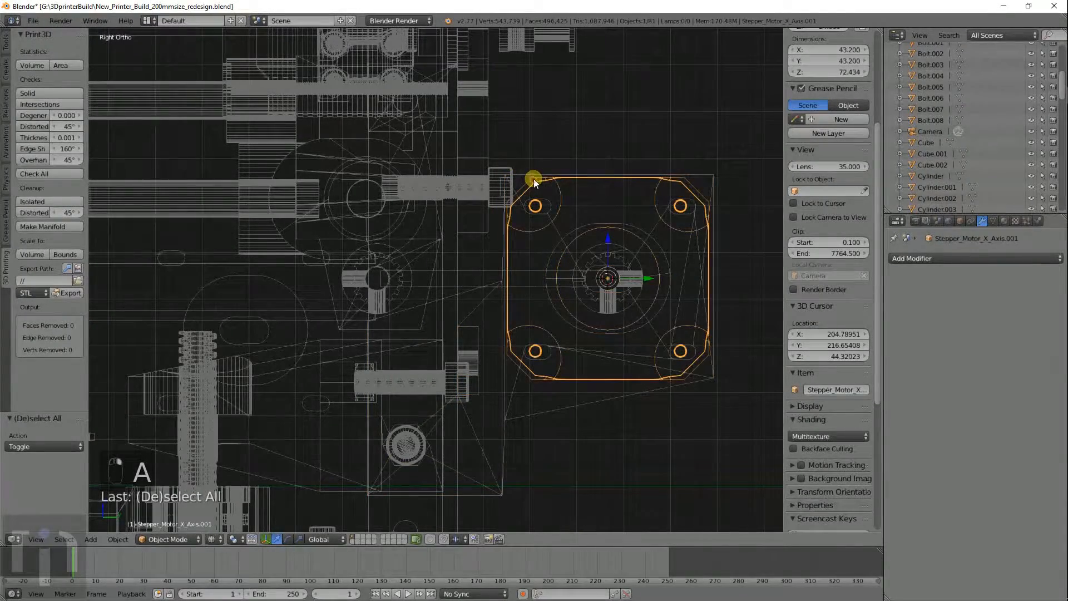
In edit mode, move the motor plate section of the bracket copy down about 8 units along Z
key("b")
left_click_drag(500, 161, 734, 432)
right_click(629, 395)
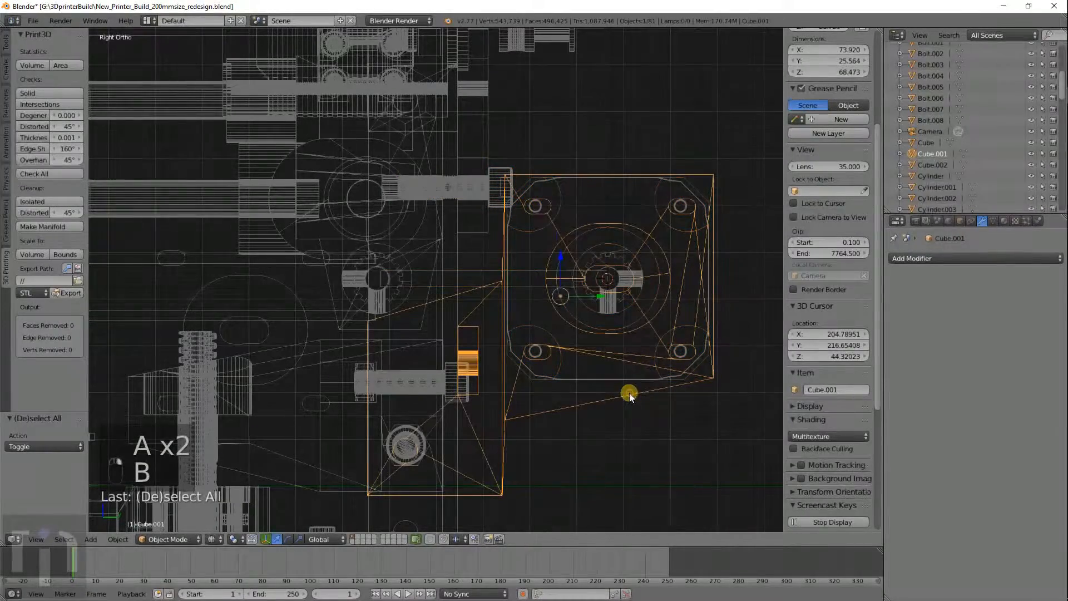
key("Tab")
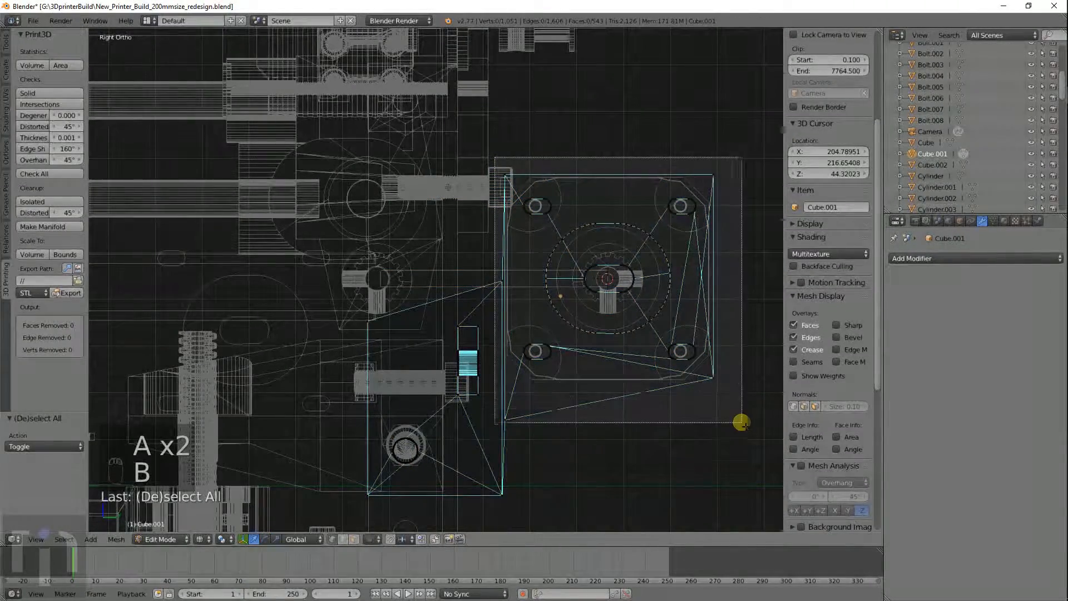
key("g")
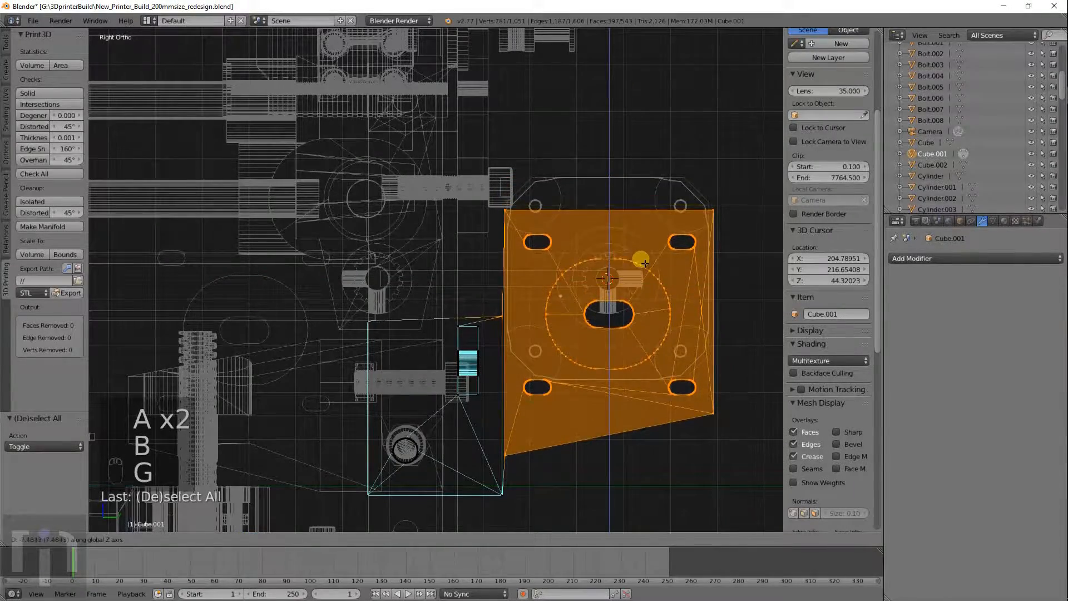
left_click(644, 266)
middle_click_drag(599, 278, 611, 237, "shift")
key("Tab")
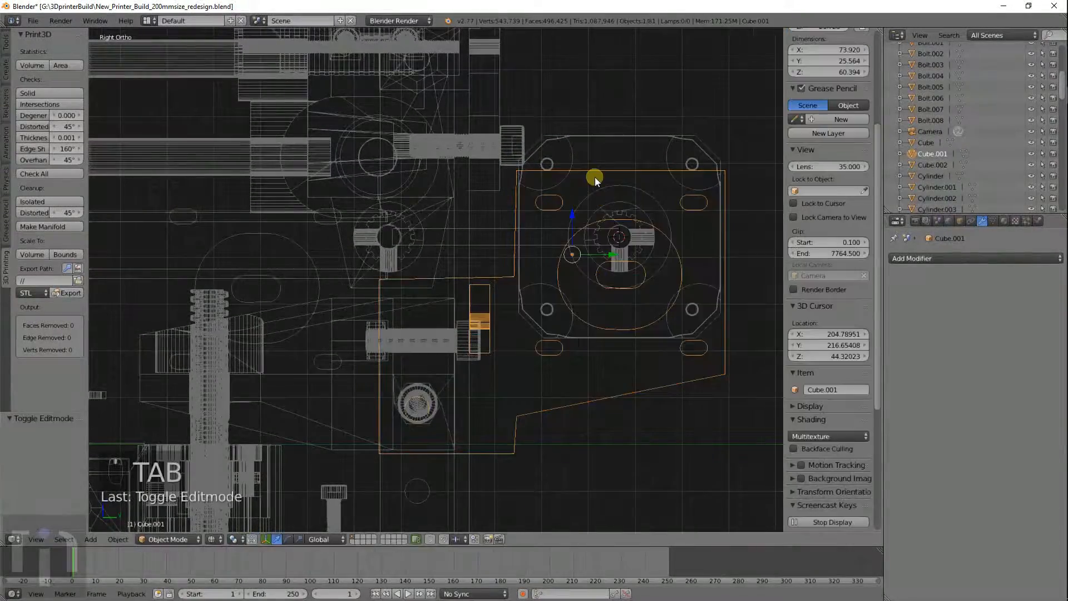
Move the stepper motor, its pulley and the thin bar down about 8.316 in Z to line up with the bracket's slots
right_click(580, 142)
right_click(606, 215, "shift")
key("g")
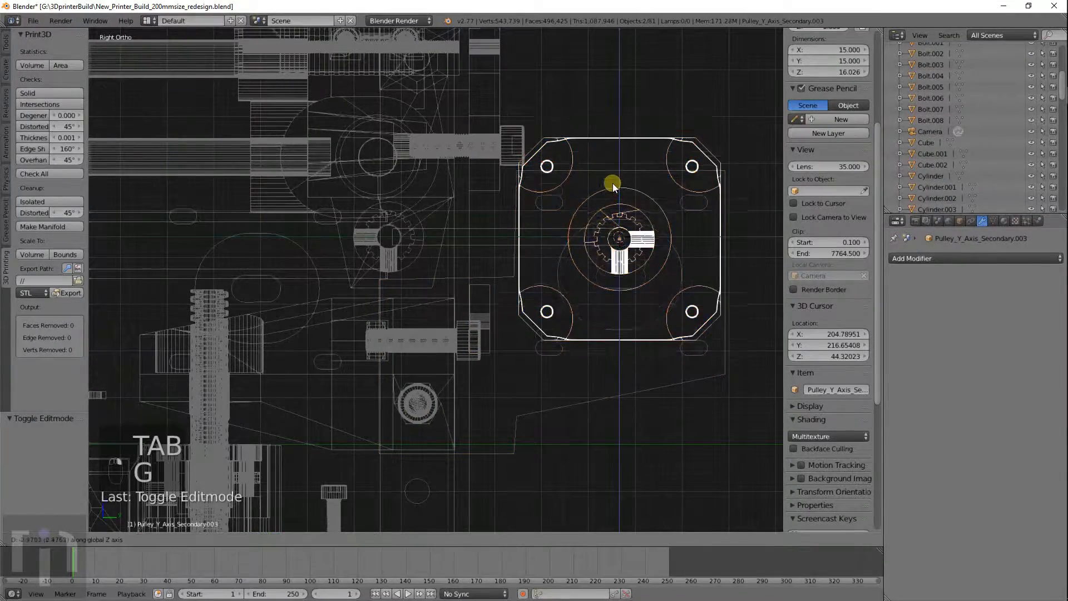
key("z")
right_click(610, 216)
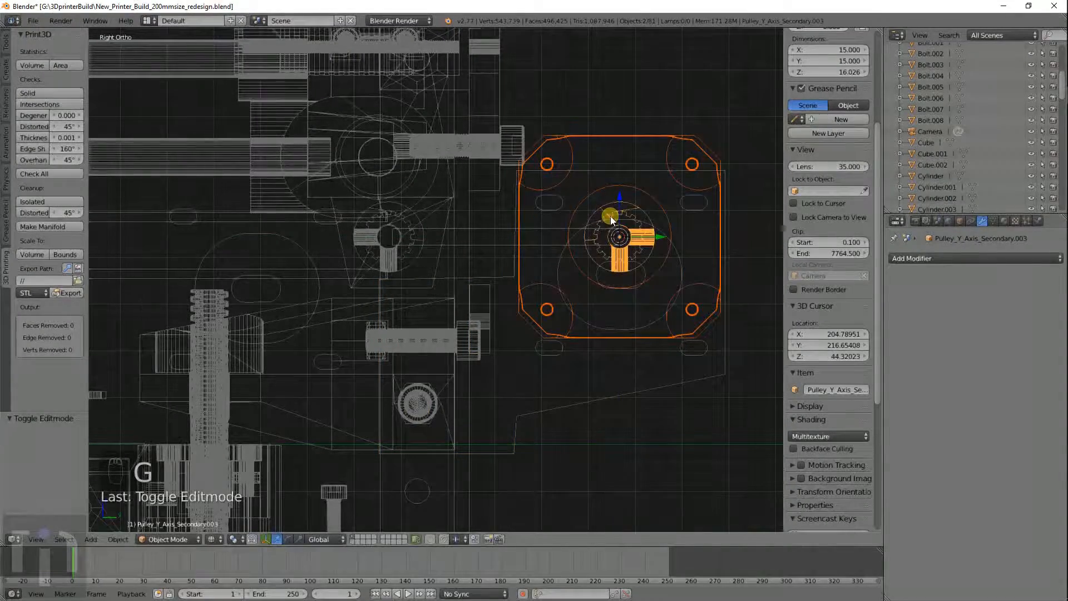
right_click(564, 229, "shift")
key("g")
key("z")
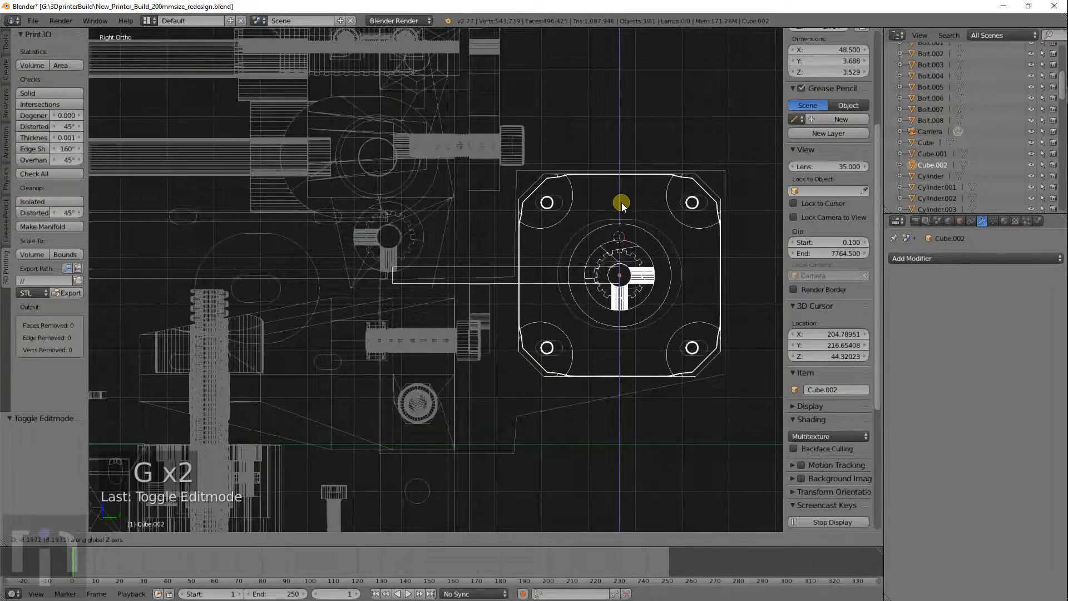
left_click(622, 203)
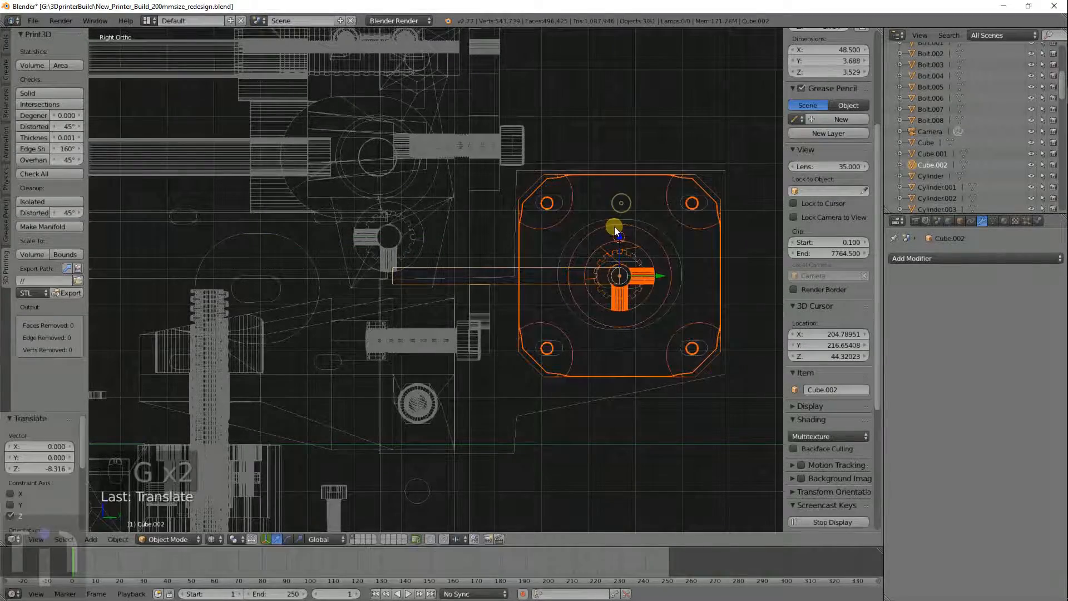
Rotate the thin bar about 9.315° so it spans from the motor pulley to the other pulley
right_click(494, 270)
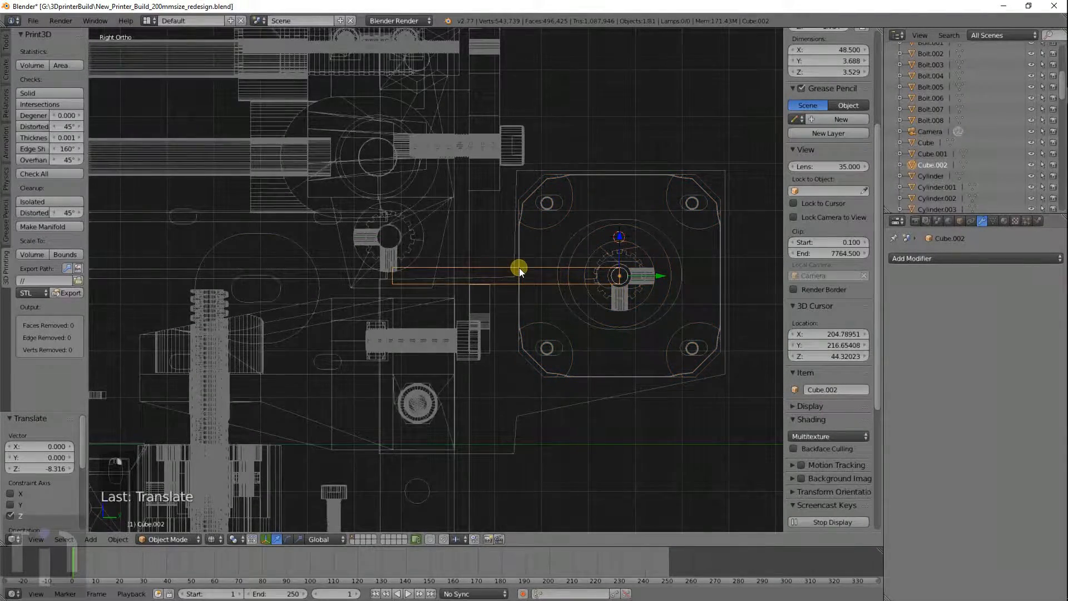
key("r")
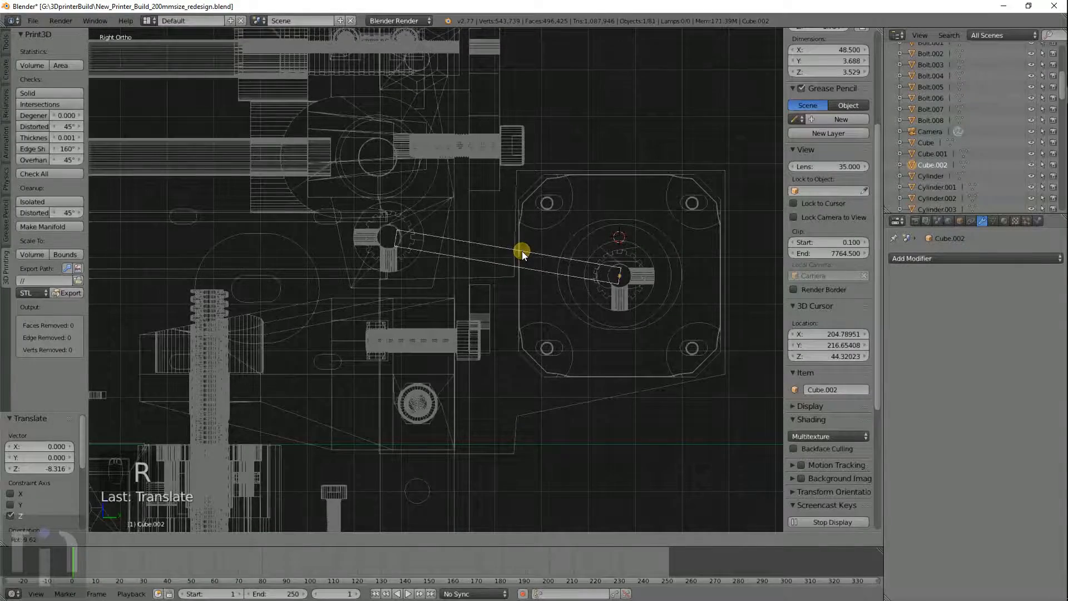
left_click(521, 251)
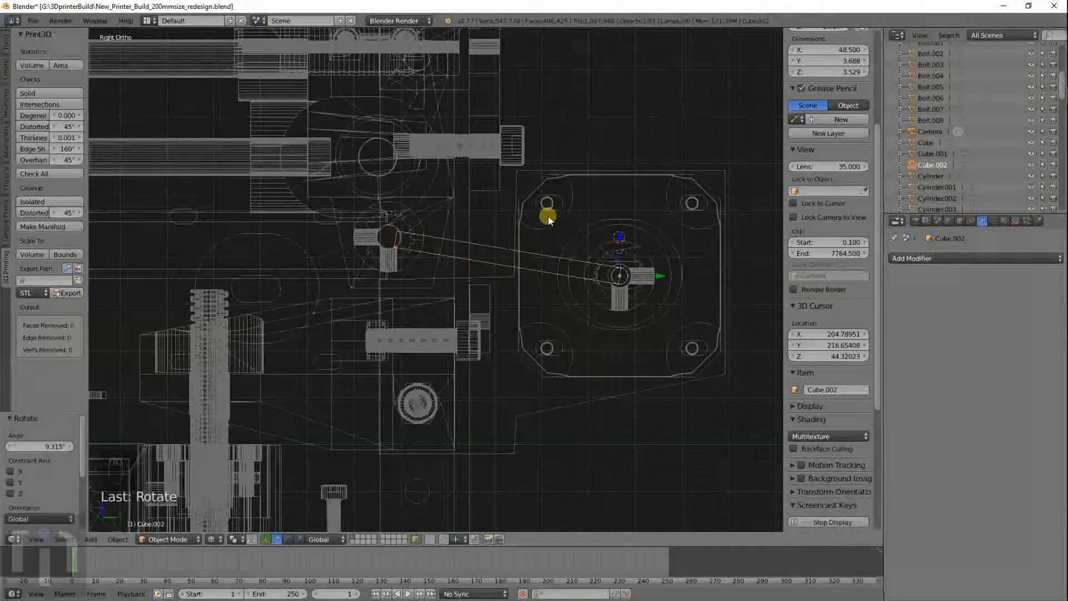
Move the bracket copy's motor plate section together with its adjoining lower corner about -1.782 in Y toward the frame
key("a")
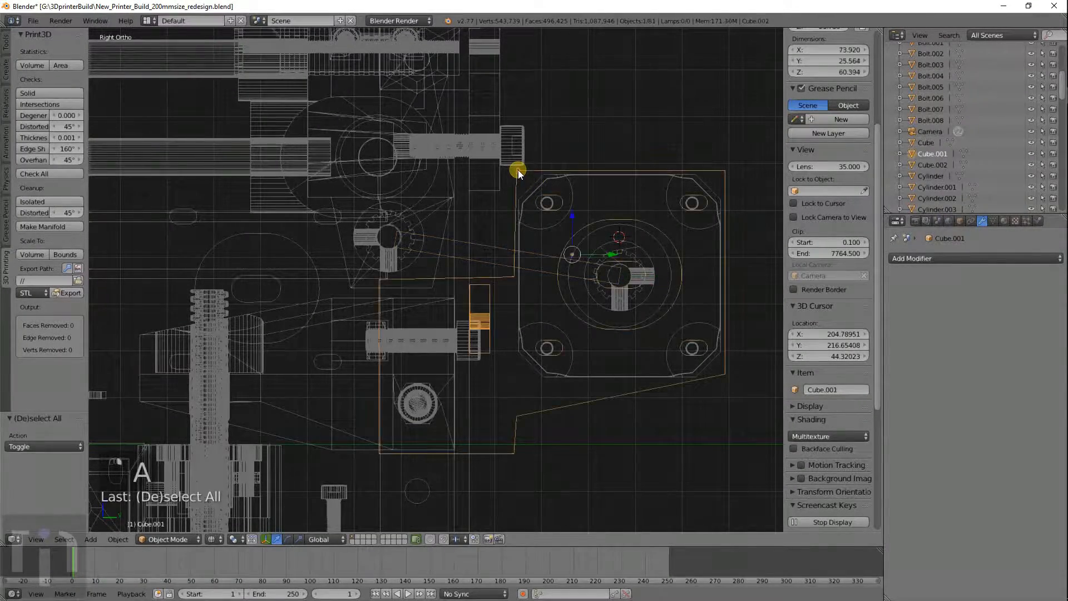
key("Tab")
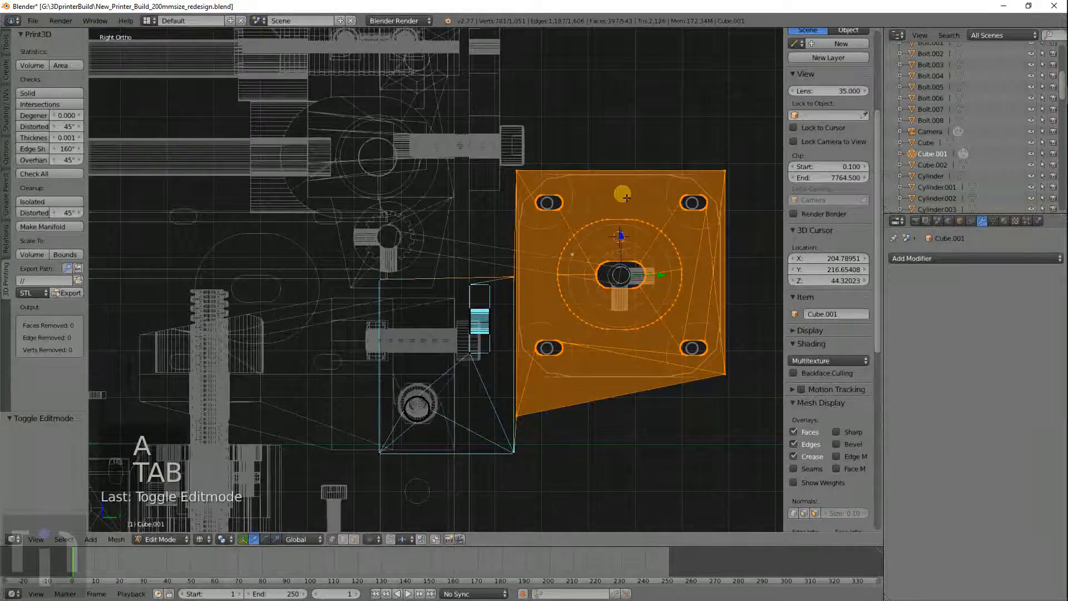
key("g")
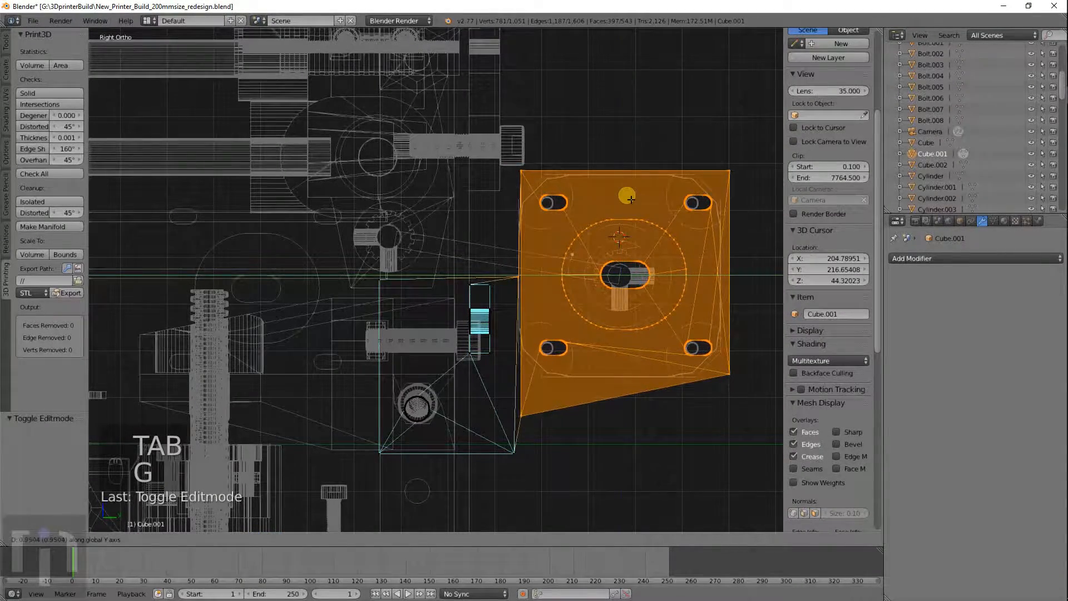
right_click(632, 199)
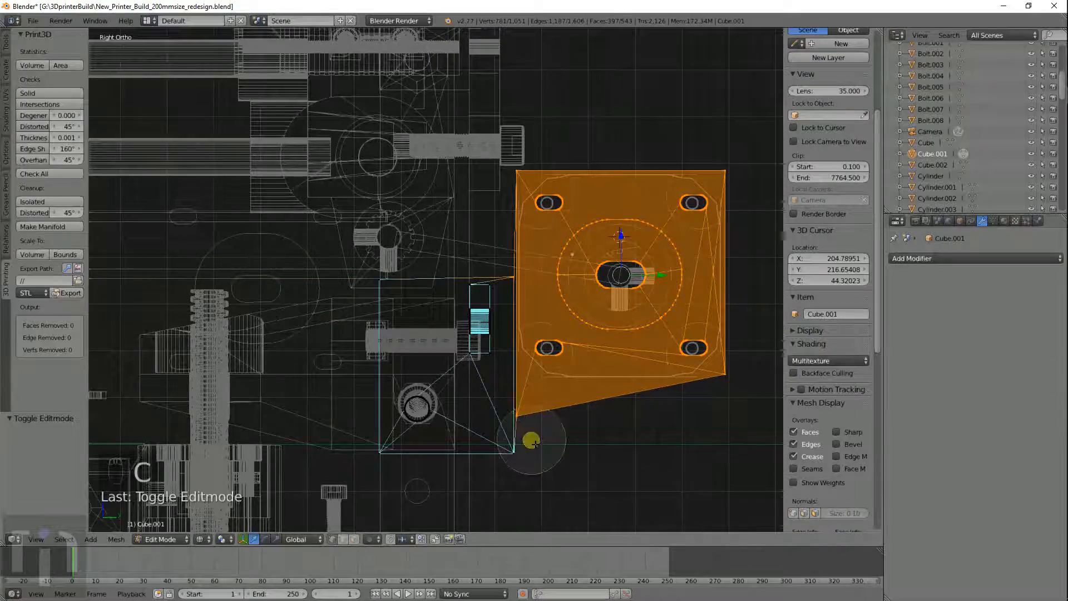
key("g")
key("y")
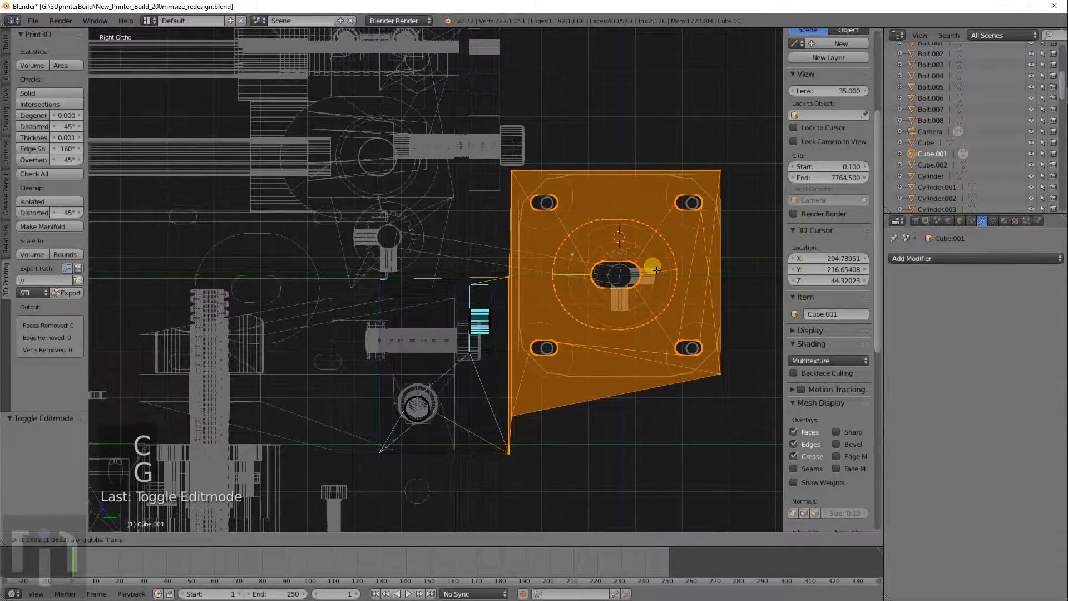
left_click(654, 273)
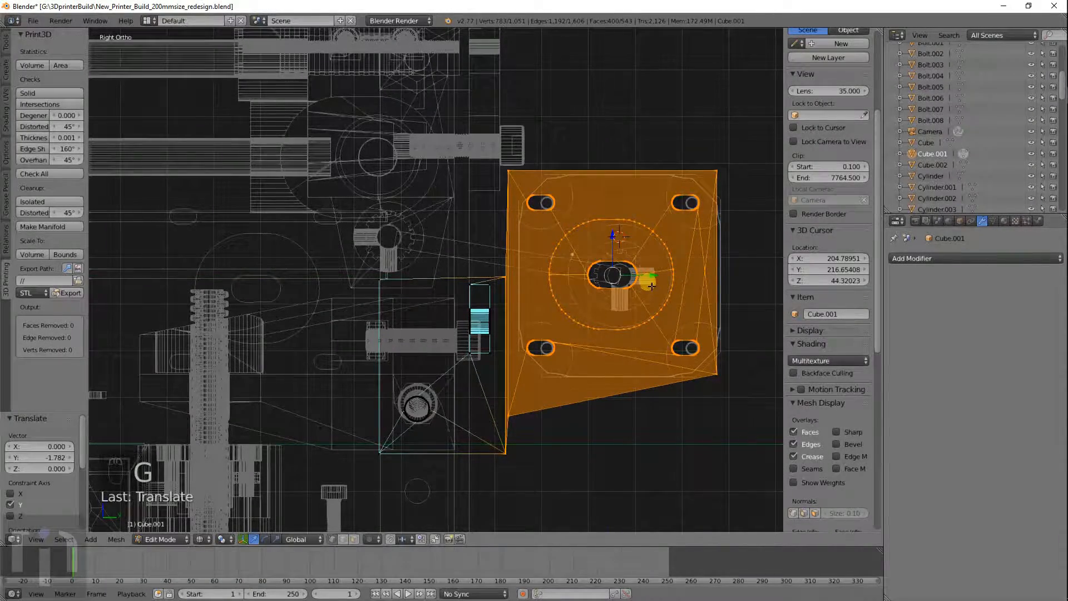
key("Tab")
Shift the motor, its pulley and the thin bar about -1.375 in Y to recenter them on the bracket's slots
right_click(654, 276)
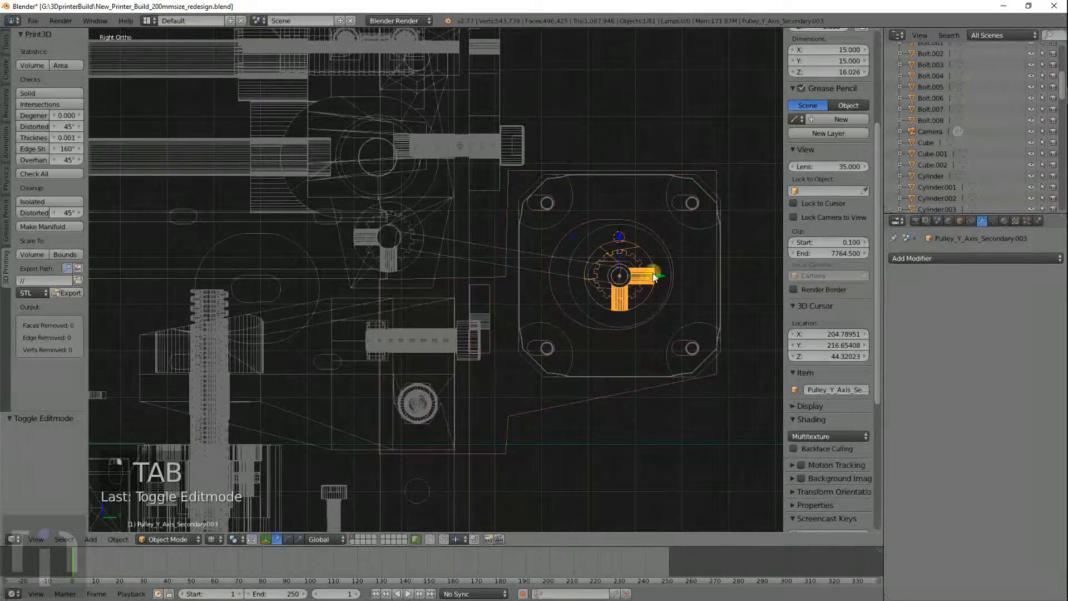
right_click(689, 202)
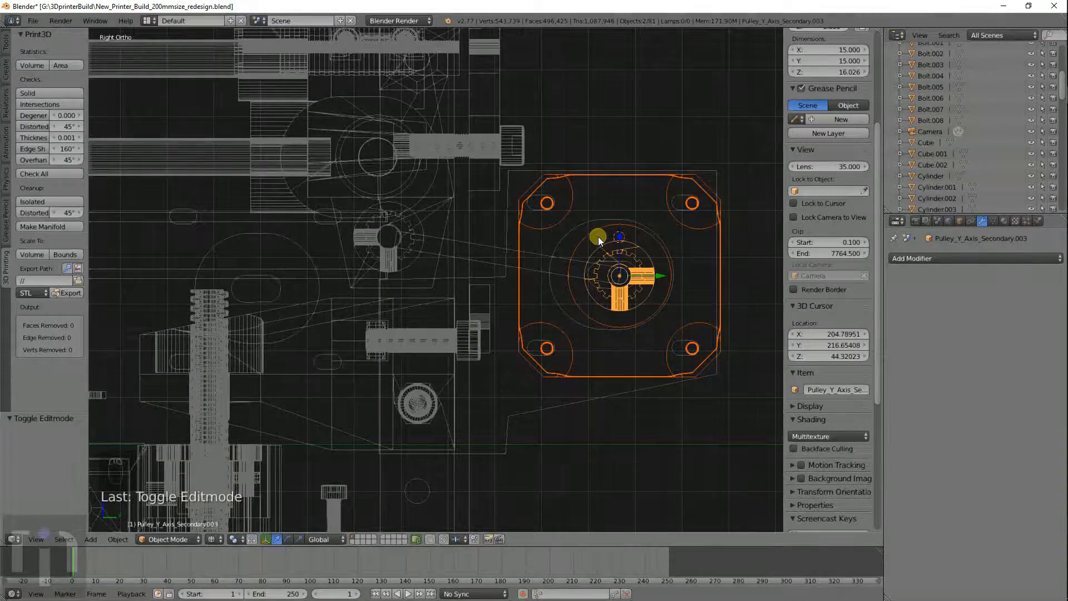
right_click(564, 260, "shift")
scroll(662, 268, "up", 3)
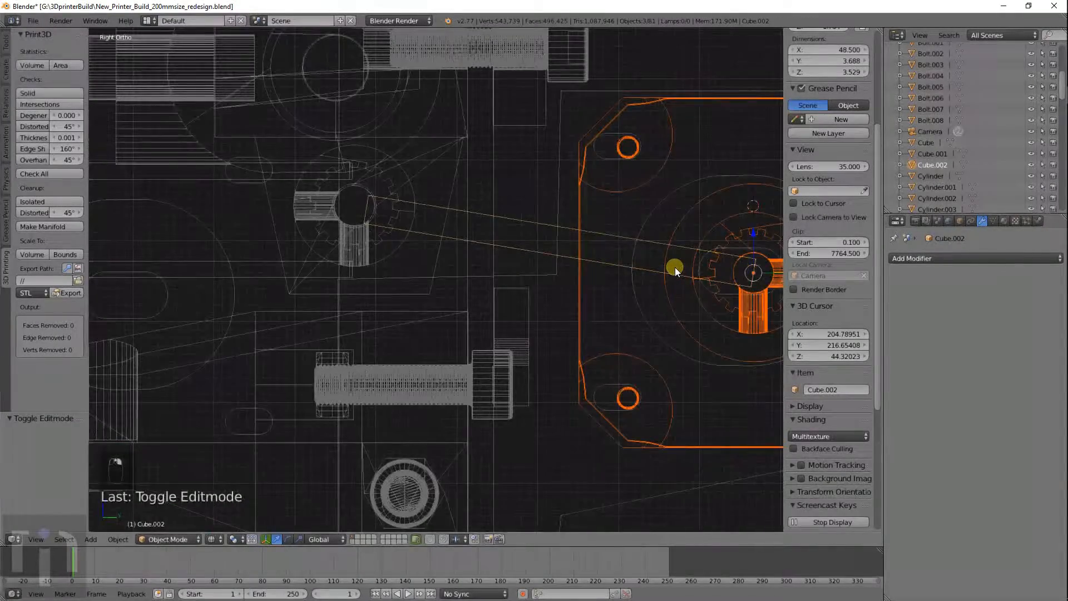
key("g")
middle_click_drag(673, 267, 670, 268)
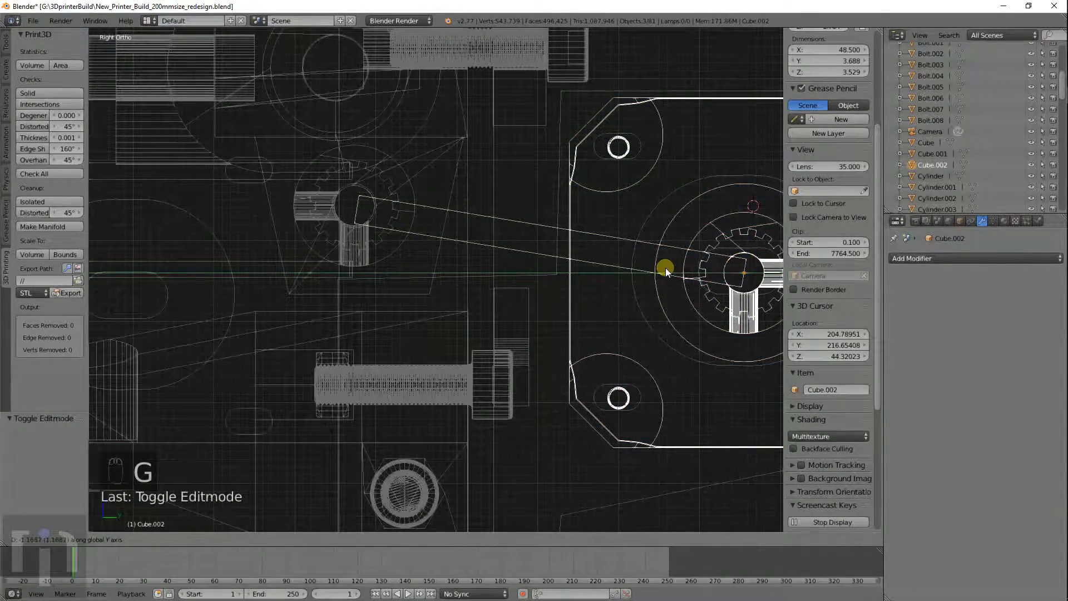
left_click(664, 268)
Examine the fit of the motor, pulley and thin bar on the bracket from several angles, using wireframe and solid shading
scroll(581, 306, "down", 4)
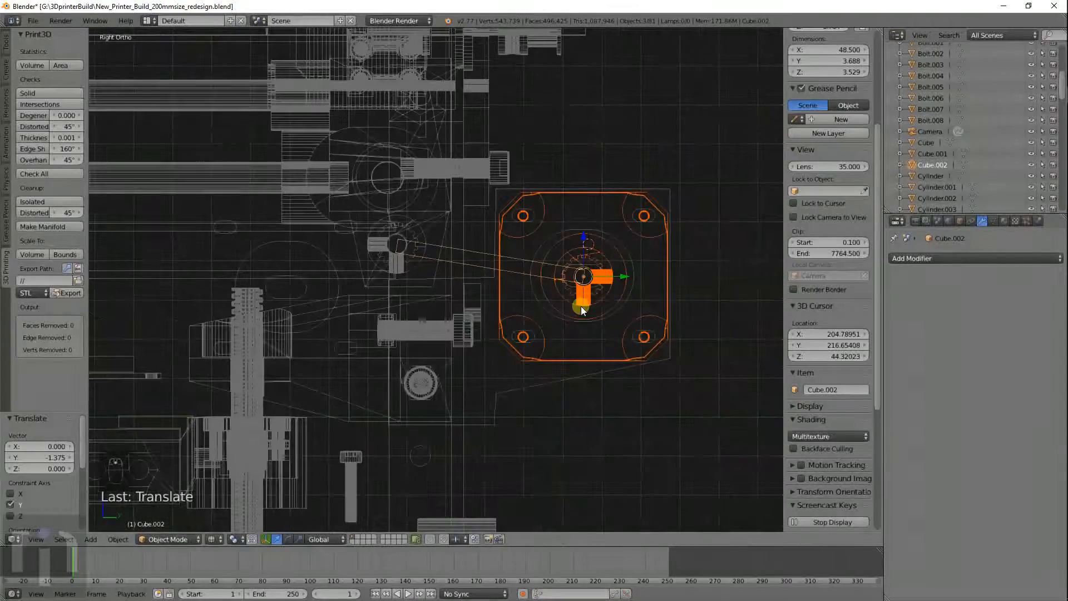
scroll(551, 274, "up", 3)
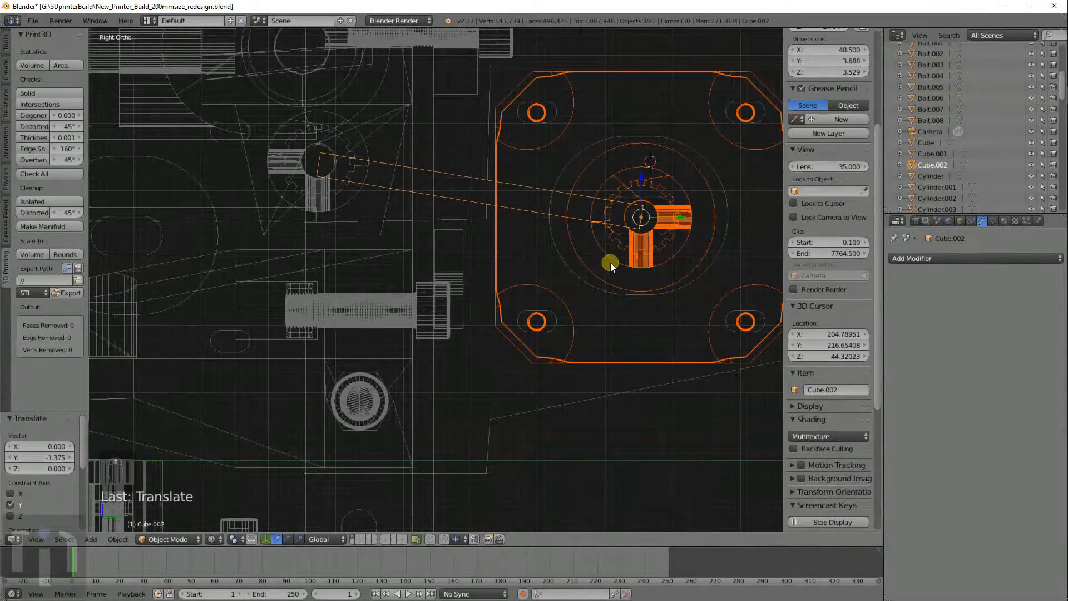
key("Tab")
key("Tab")
scroll(610, 263, "down", 2)
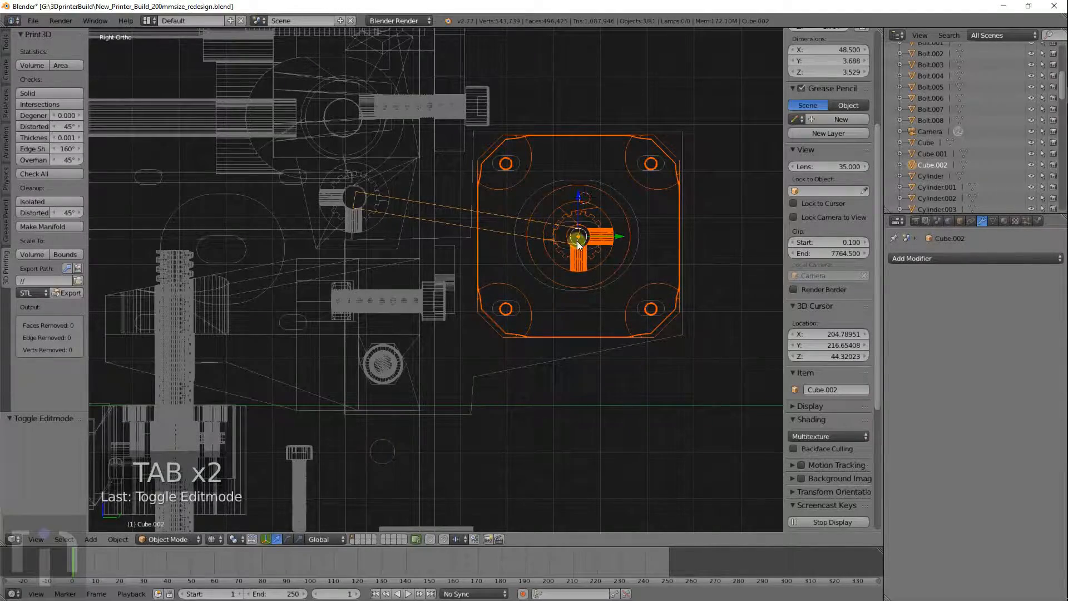
key("z")
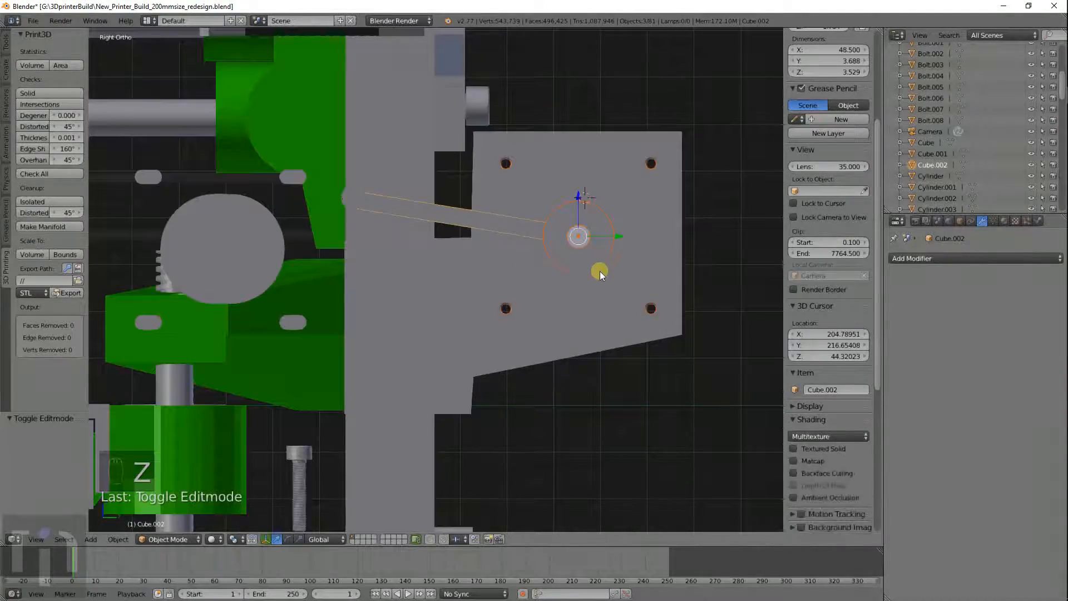
mouse_move(600, 272)
middle_mouse_down()
mouse_move(501, 298)
mouse_move(371, 288)
mouse_move(353, 276)
mouse_move(374, 254)
mouse_move(370, 240)
mouse_move(397, 195)
mouse_move(539, 215)
mouse_move(601, 276)
mouse_move(387, 187)
middle_mouse_up()
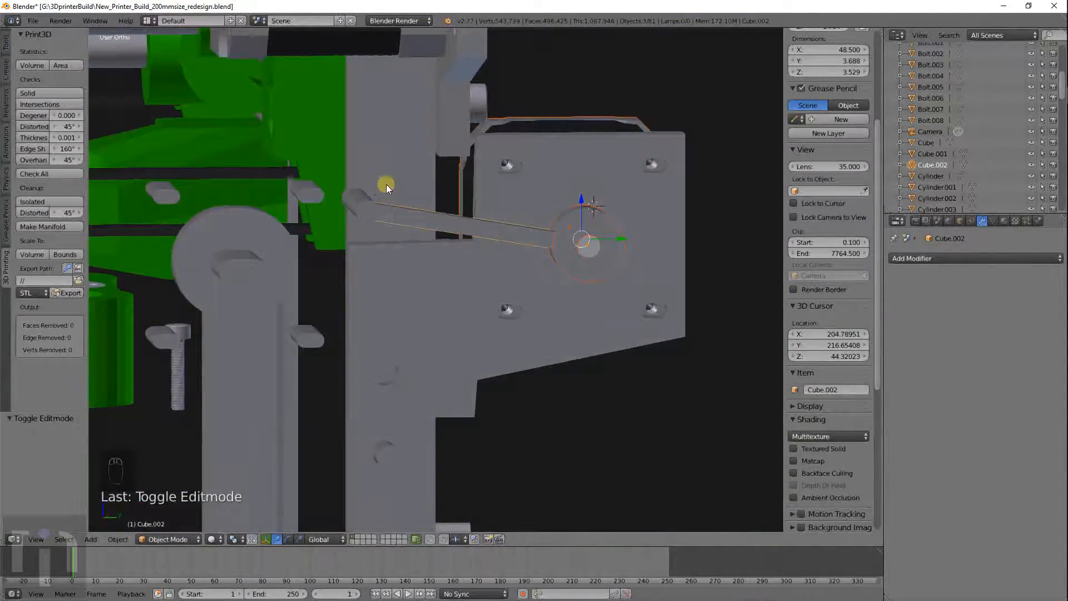
middle_click_drag(513, 219, 506, 300)
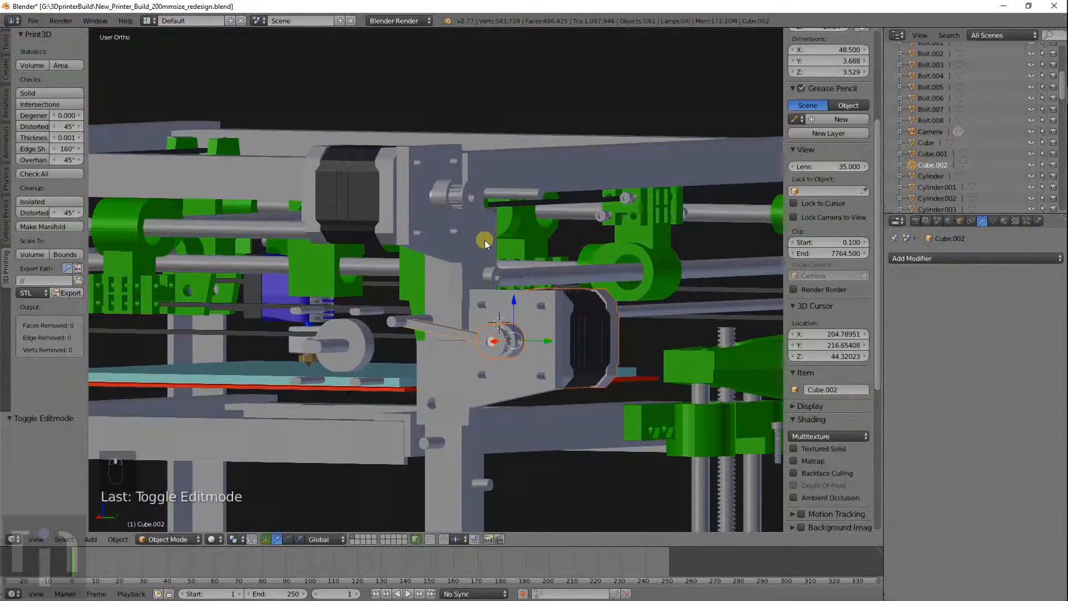
middle_click_drag(486, 240, 426, 361)
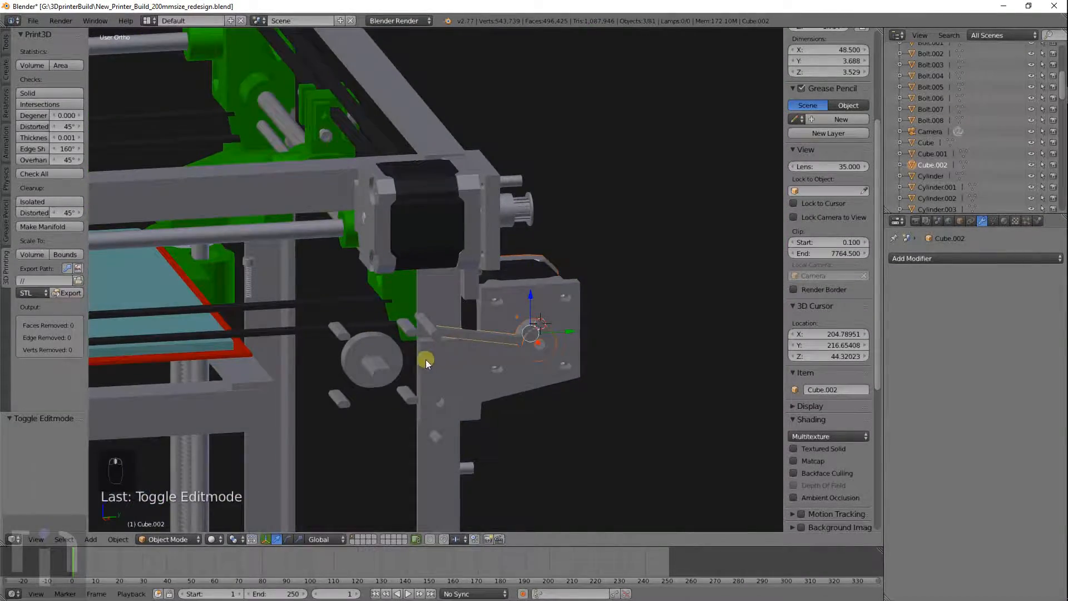
Delete the large round cylinder and the slot-shaped pins around it beside the frame post
key("x")
key("x")
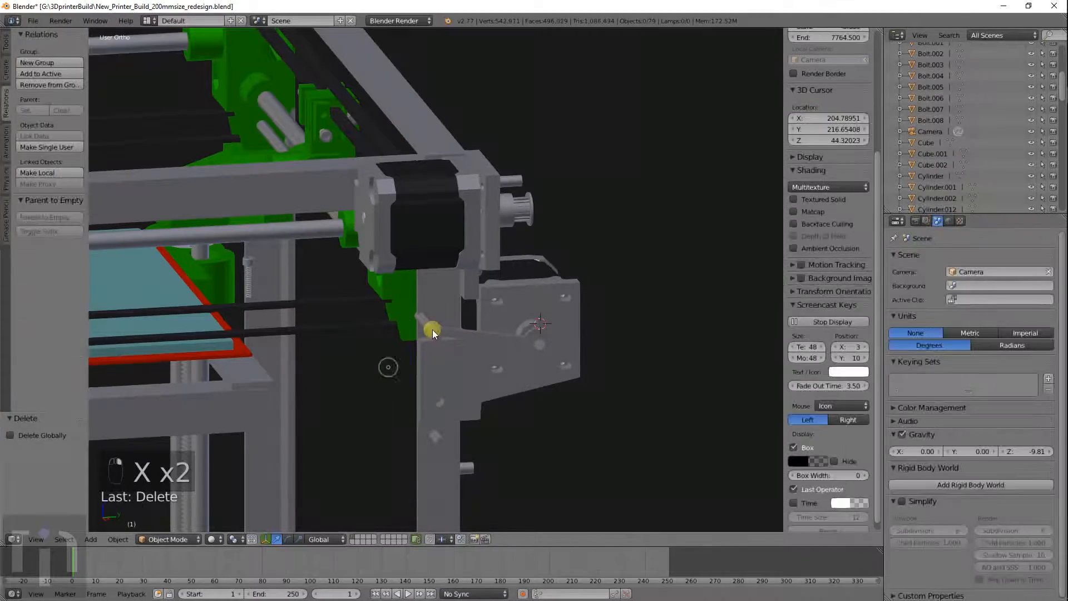
scroll(493, 450, "down", 5)
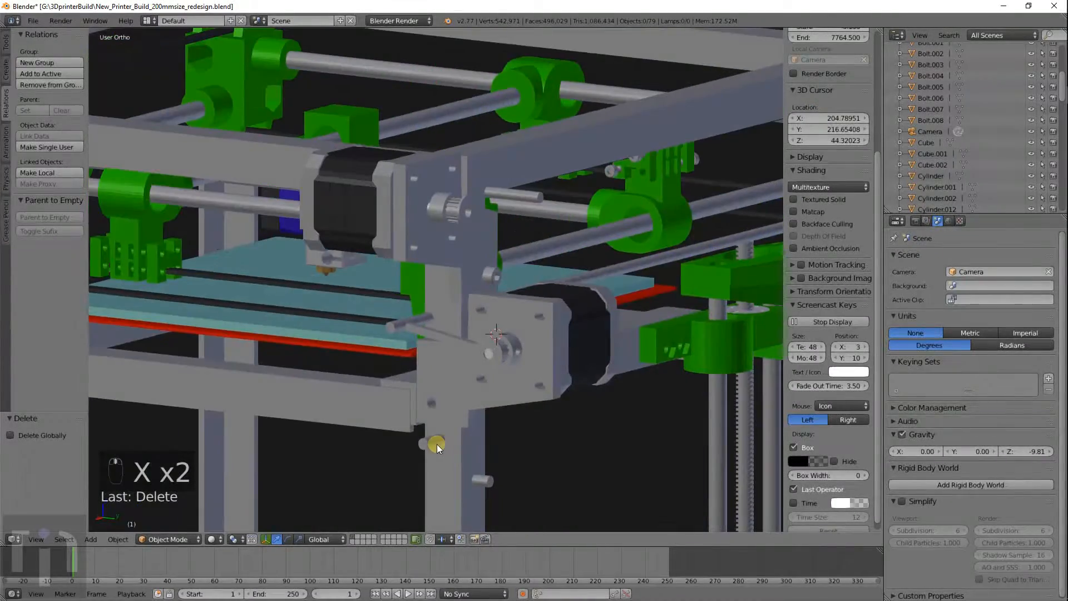
Delete the leftover pin beside the frame post, just below the lower motor bracket
right_click(437, 445)
key("x")
left_click(496, 427)
Assign the existing green material to the lower motor bracket (Cube.001)
scroll(496, 408, "up", 5)
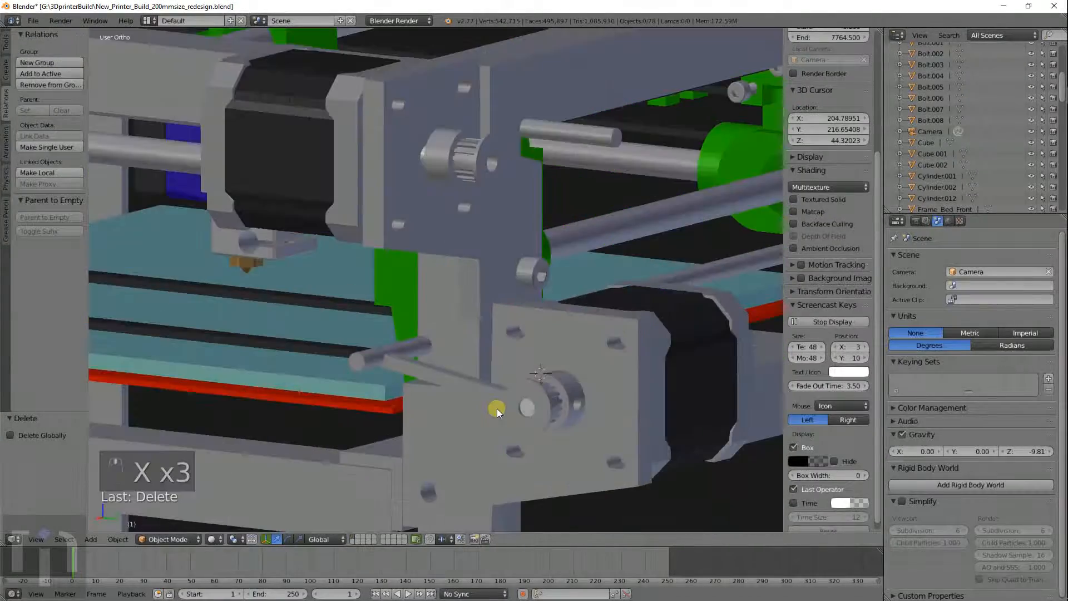
scroll(575, 367, "up", 3)
middle_click_drag(574, 368, 414, 325)
scroll(542, 397, "down", 4)
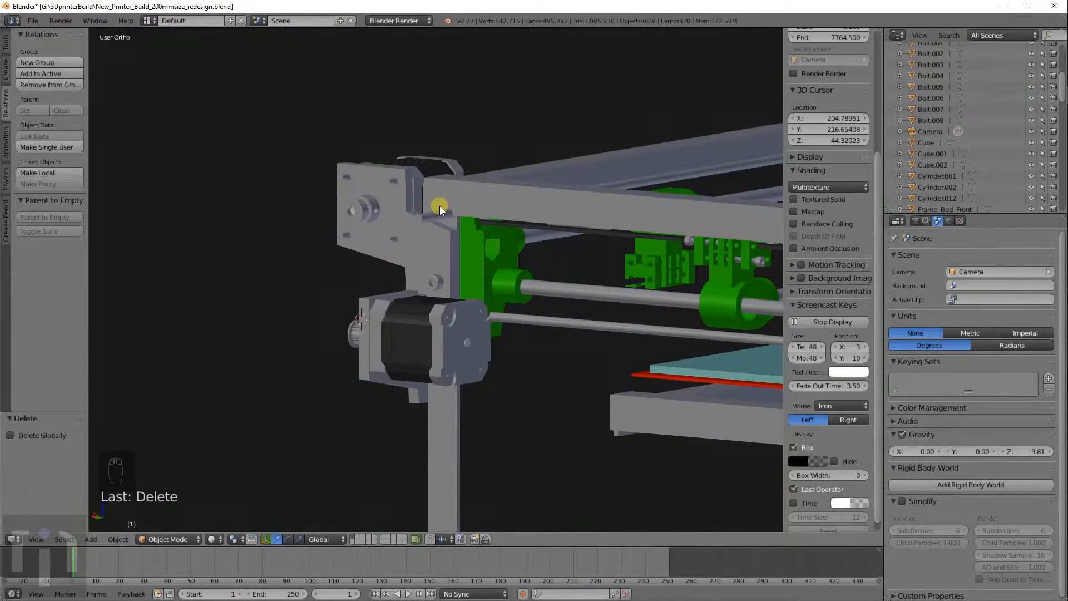
middle_click_drag(440, 207, 457, 302, "ctrl")
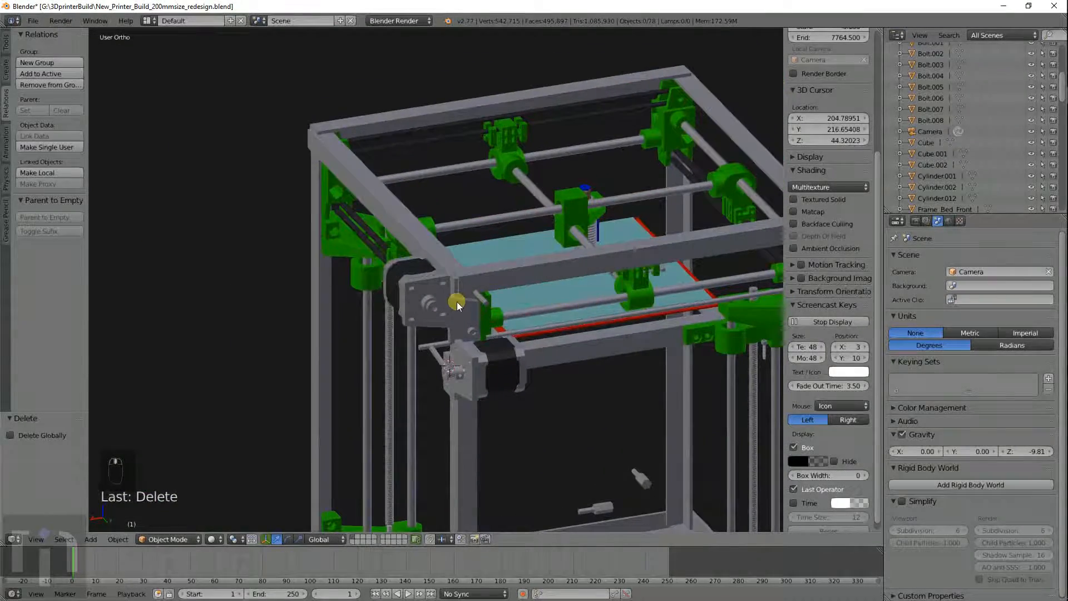
right_click(457, 302)
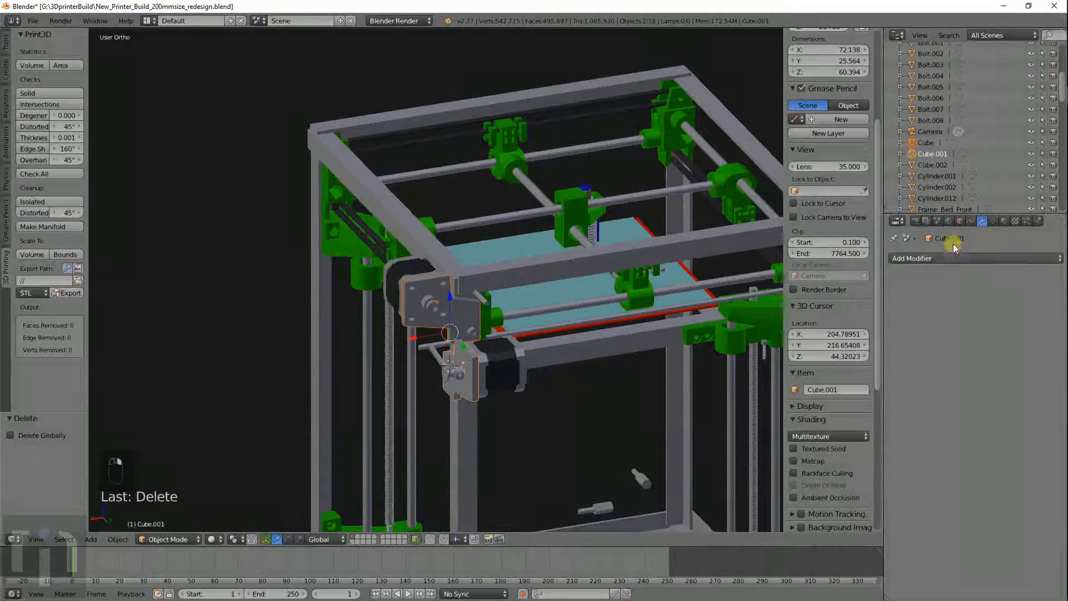
left_click(1005, 221)
left_click(896, 295)
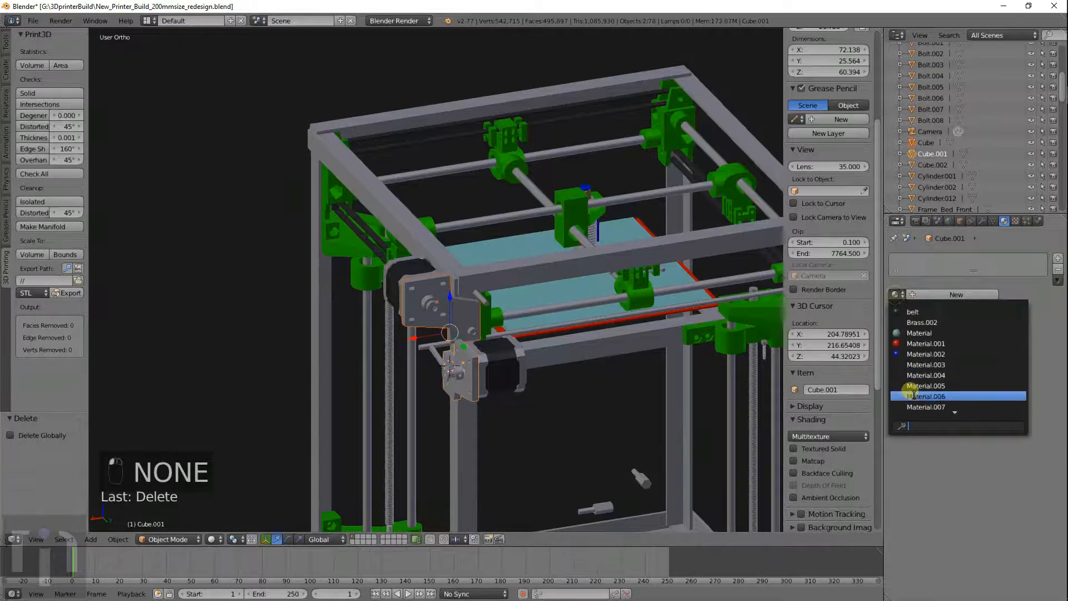
left_click(902, 345)
Assign the green Material.003 to the upper motor bracket (Cube)
right_click(478, 314)
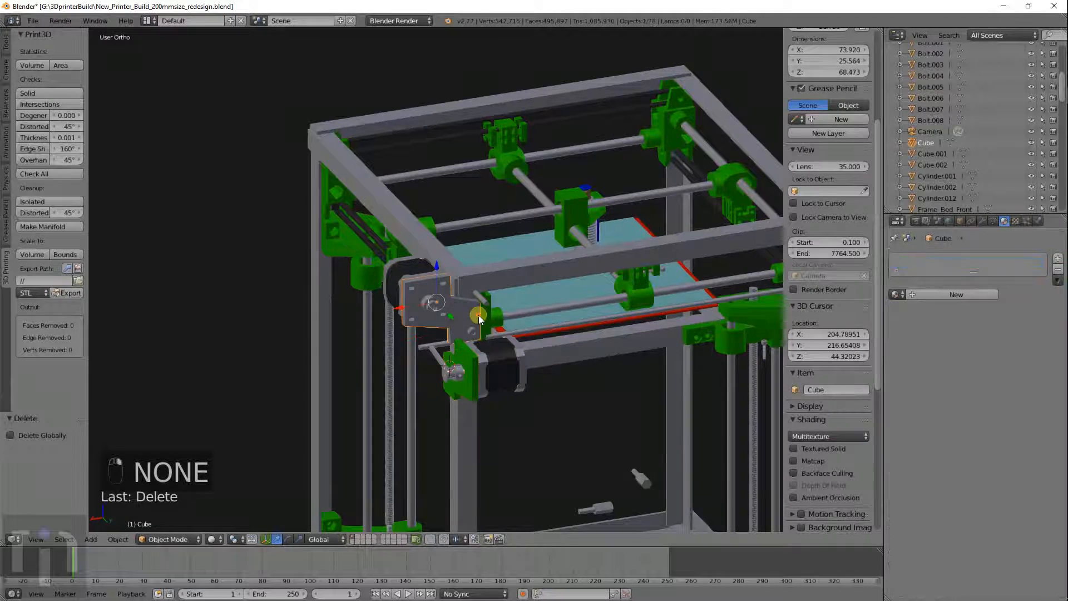
left_click(897, 294)
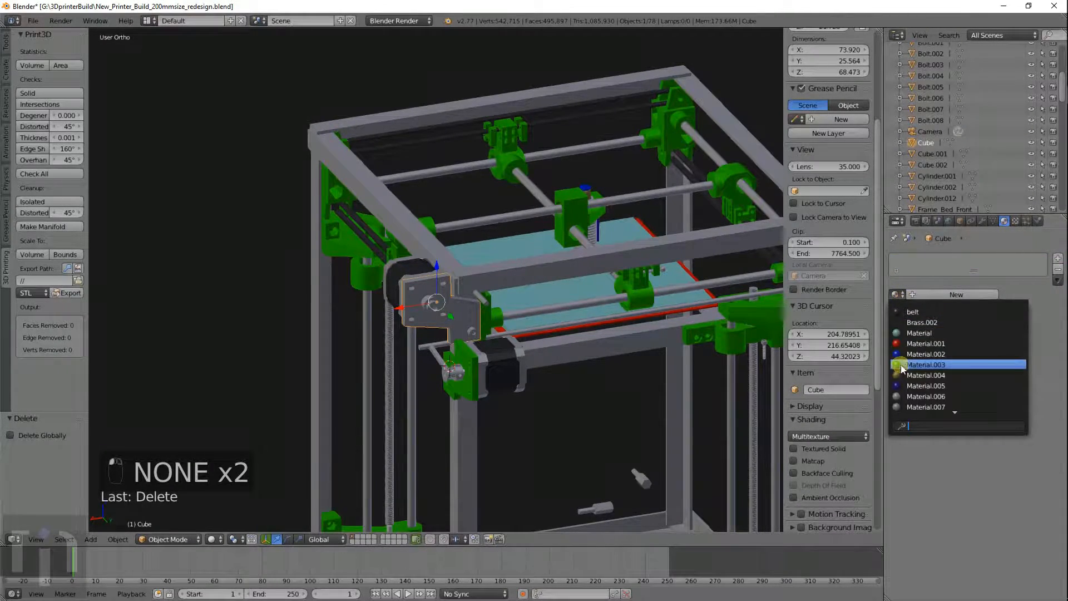
left_click(923, 365)
Examine the whole printer frame and the placement of both motor brackets from several angles
middle_click_drag(470, 252, 449, 236)
scroll(450, 237, "up", 7)
scroll(450, 236, "down", 3)
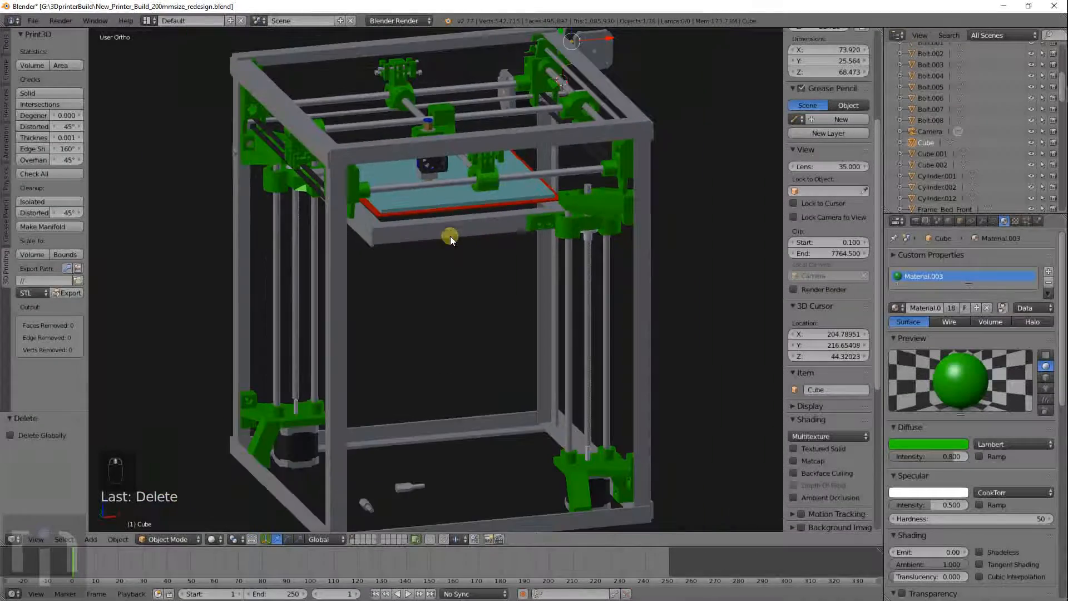
middle_click_drag(573, 237, 646, 304)
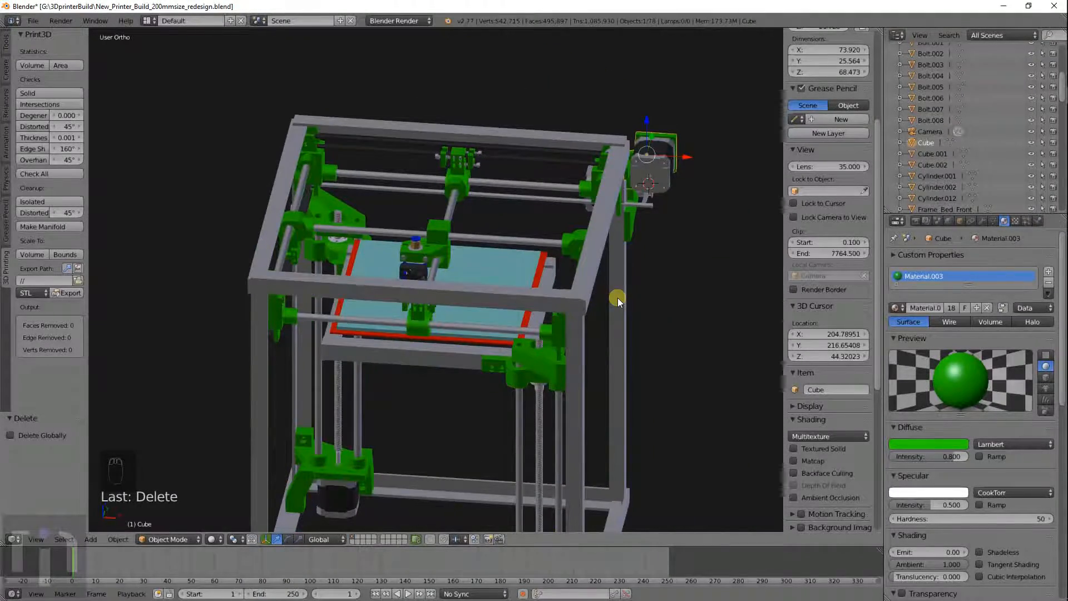
middle_click_drag(597, 301, 481, 309)
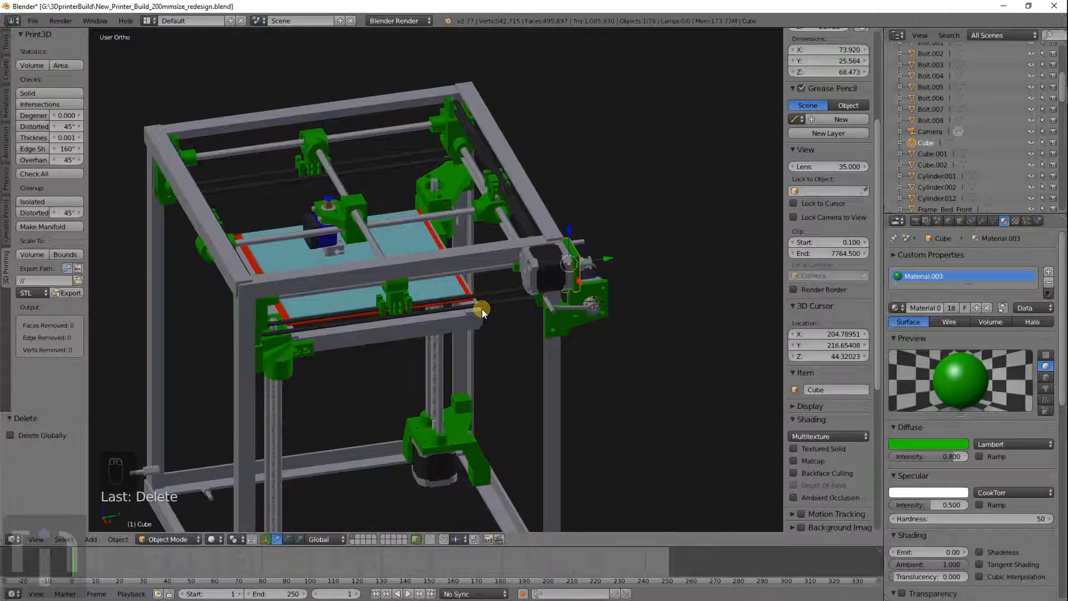
middle_click_drag(482, 309, 483, 302)
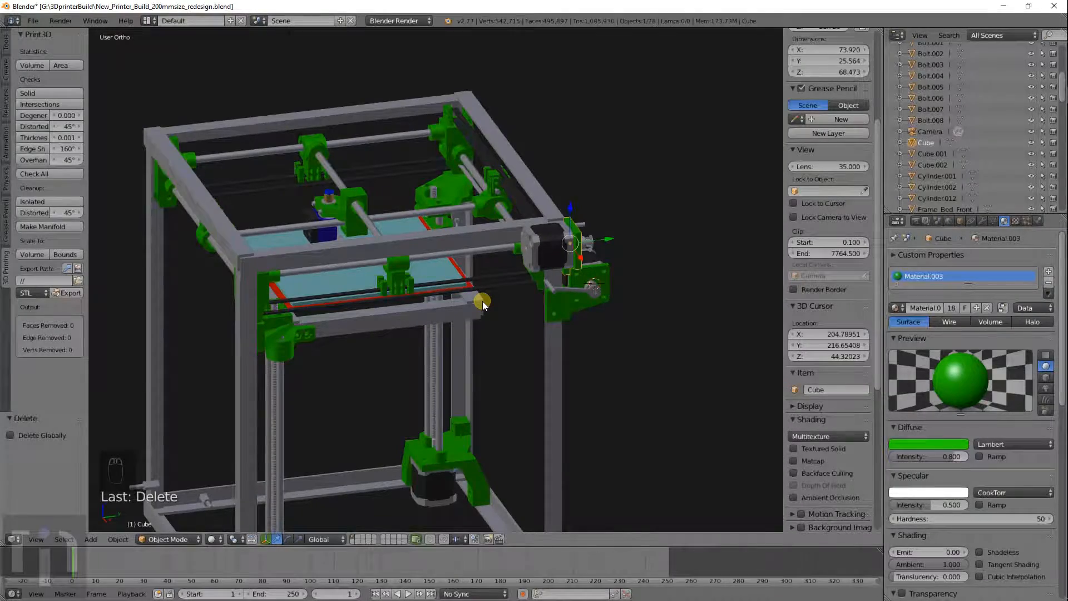
middle_click_drag(483, 301, 516, 298)
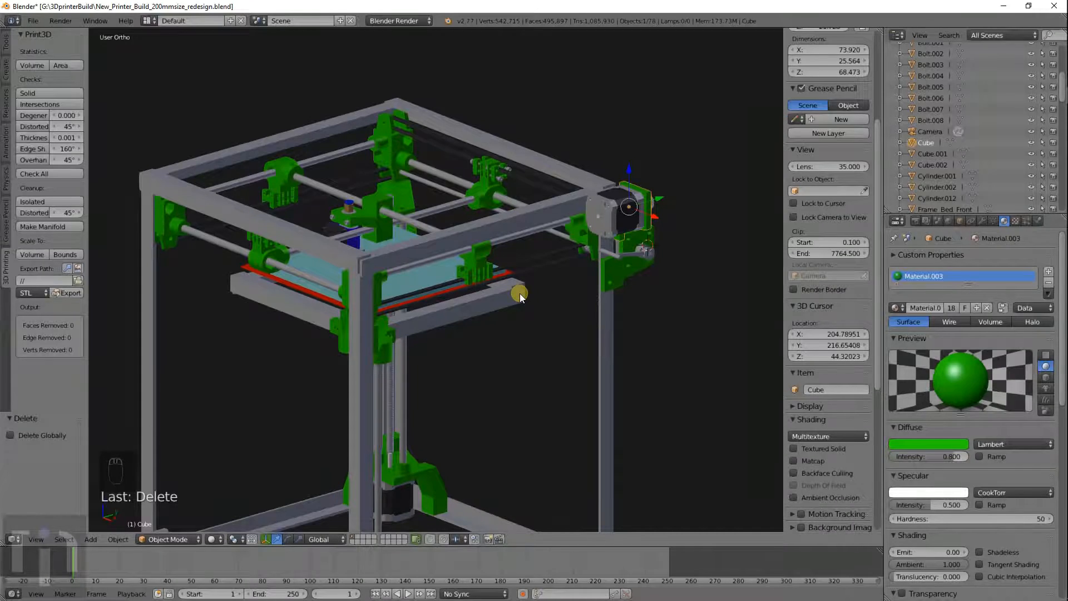